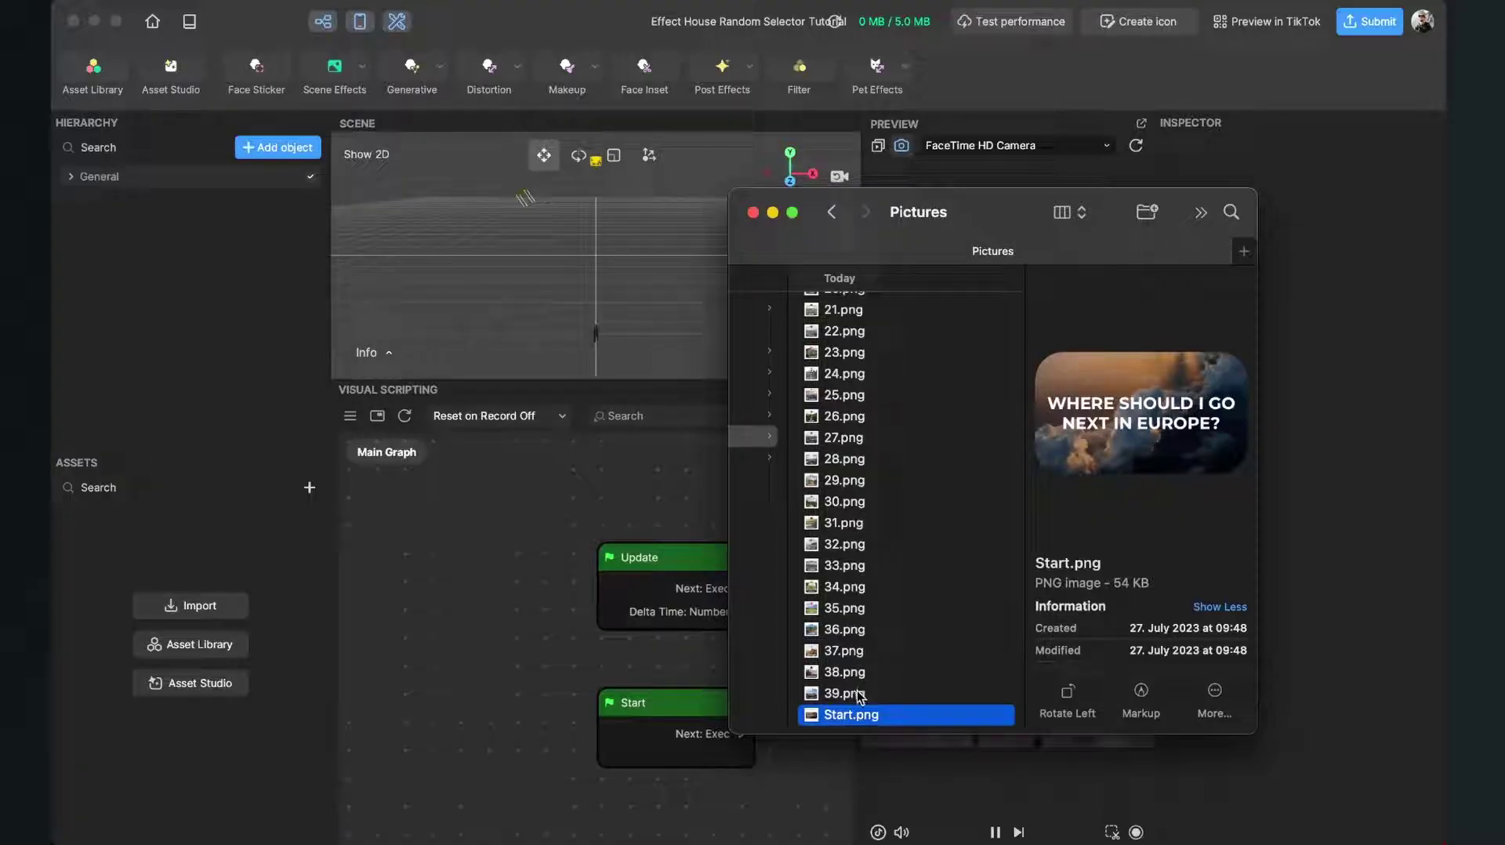
Preview the numbered country images and Start.png in the Pictures folder.
left_click(859, 694)
key("Up")
key("Up")
key("Up")
key("Up")
key("Up")
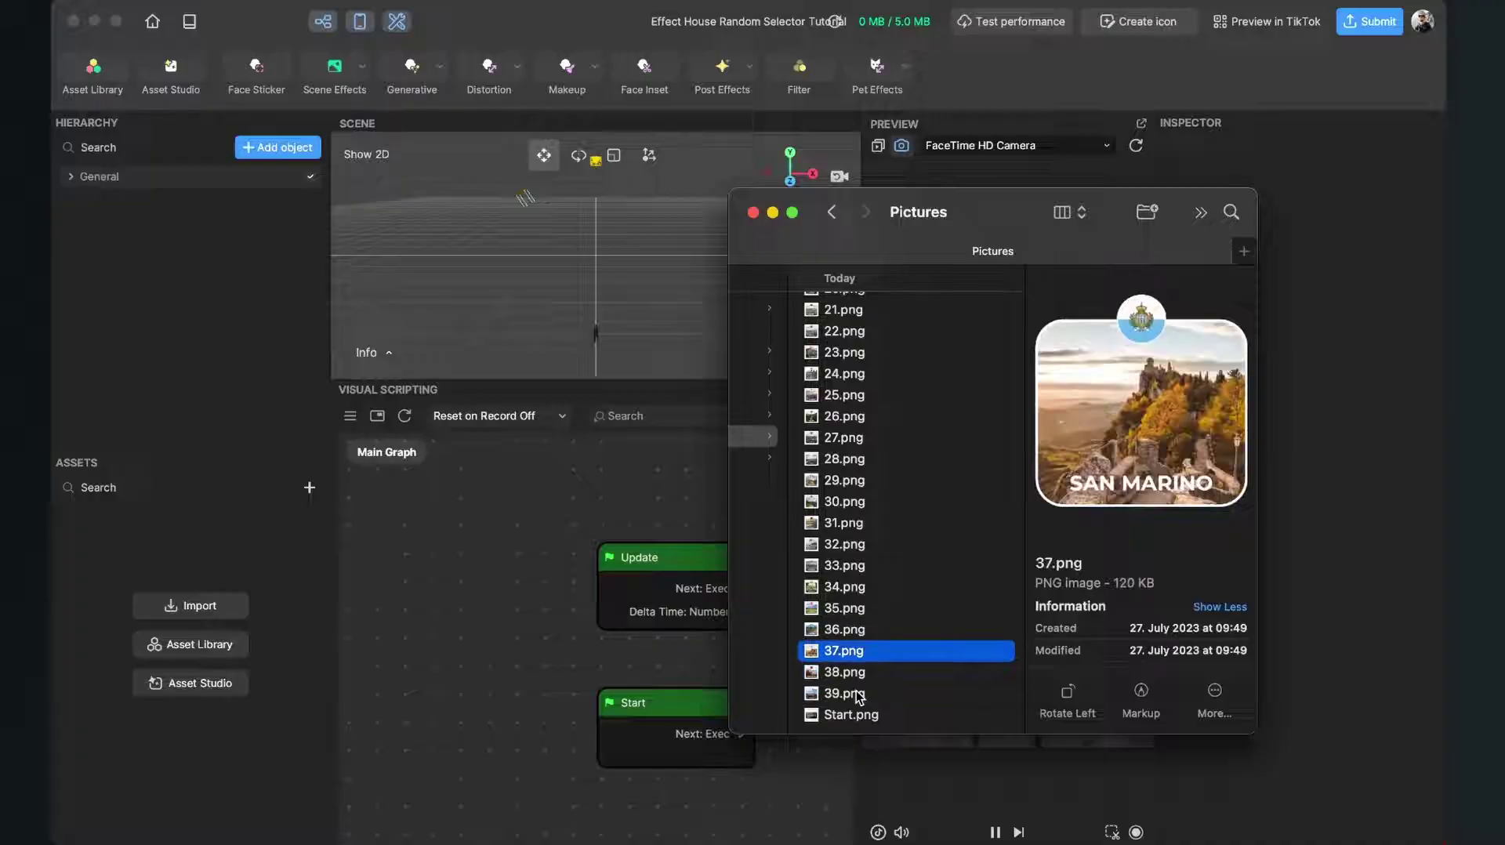
key("Up")
key("Up")
key("Up")
key("Down")
key("Down")
key("Down")
key("Up")
key("Up")
key("Up")
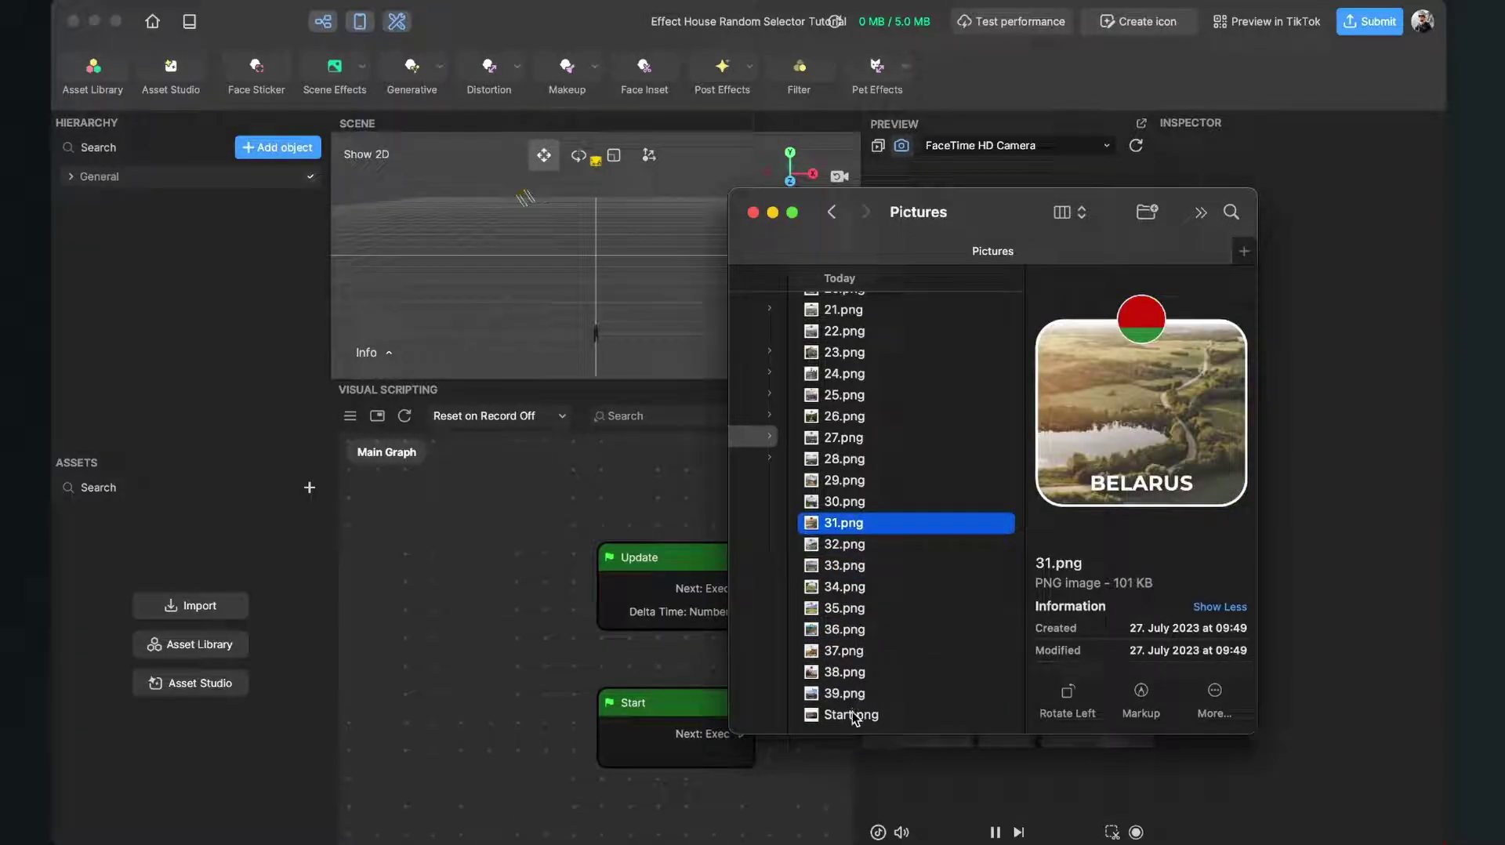
left_click(853, 715)
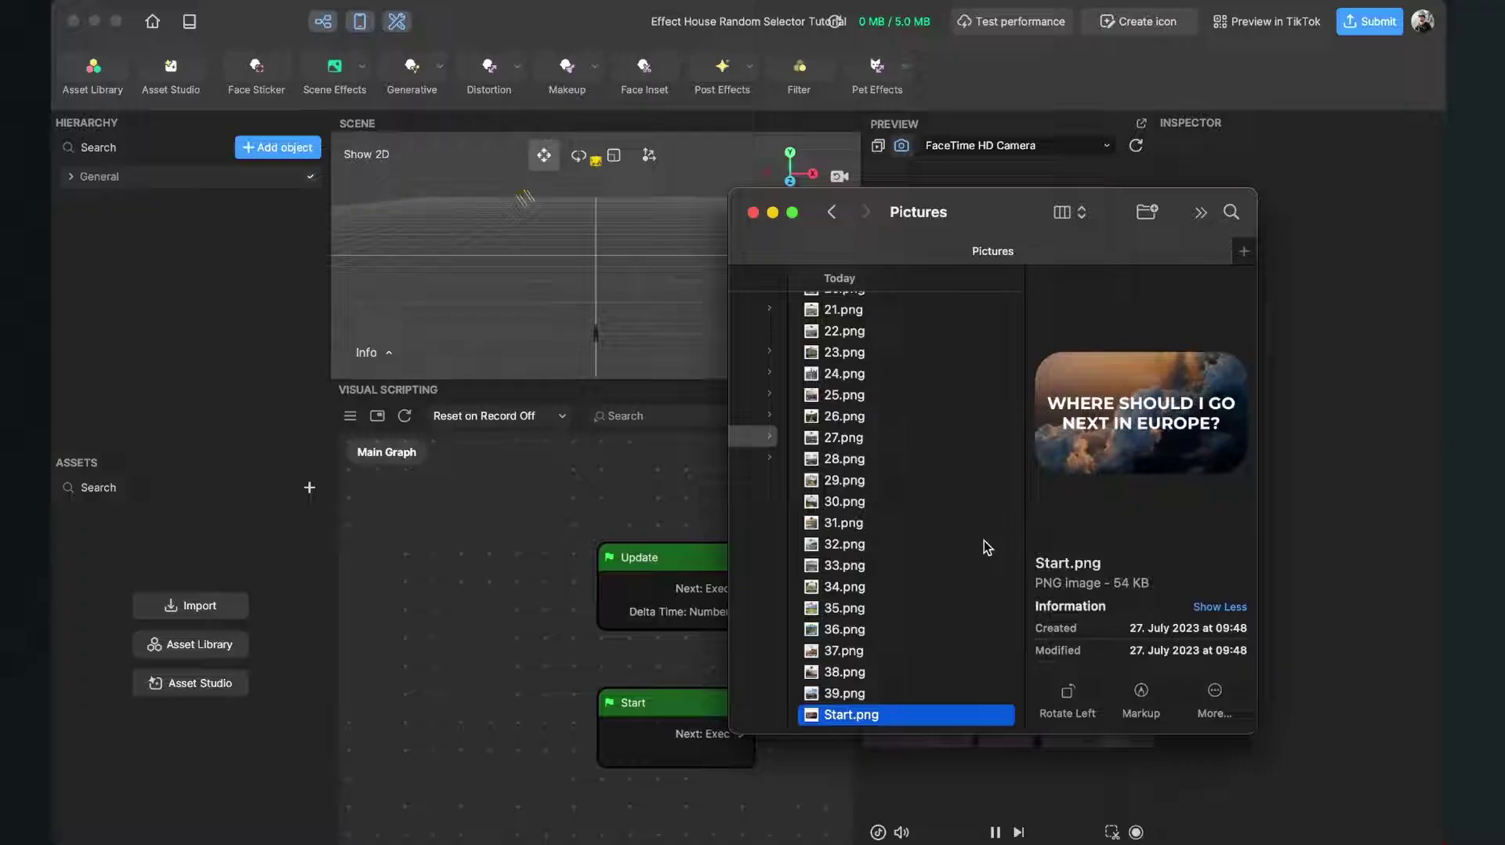
left_click(860, 693)
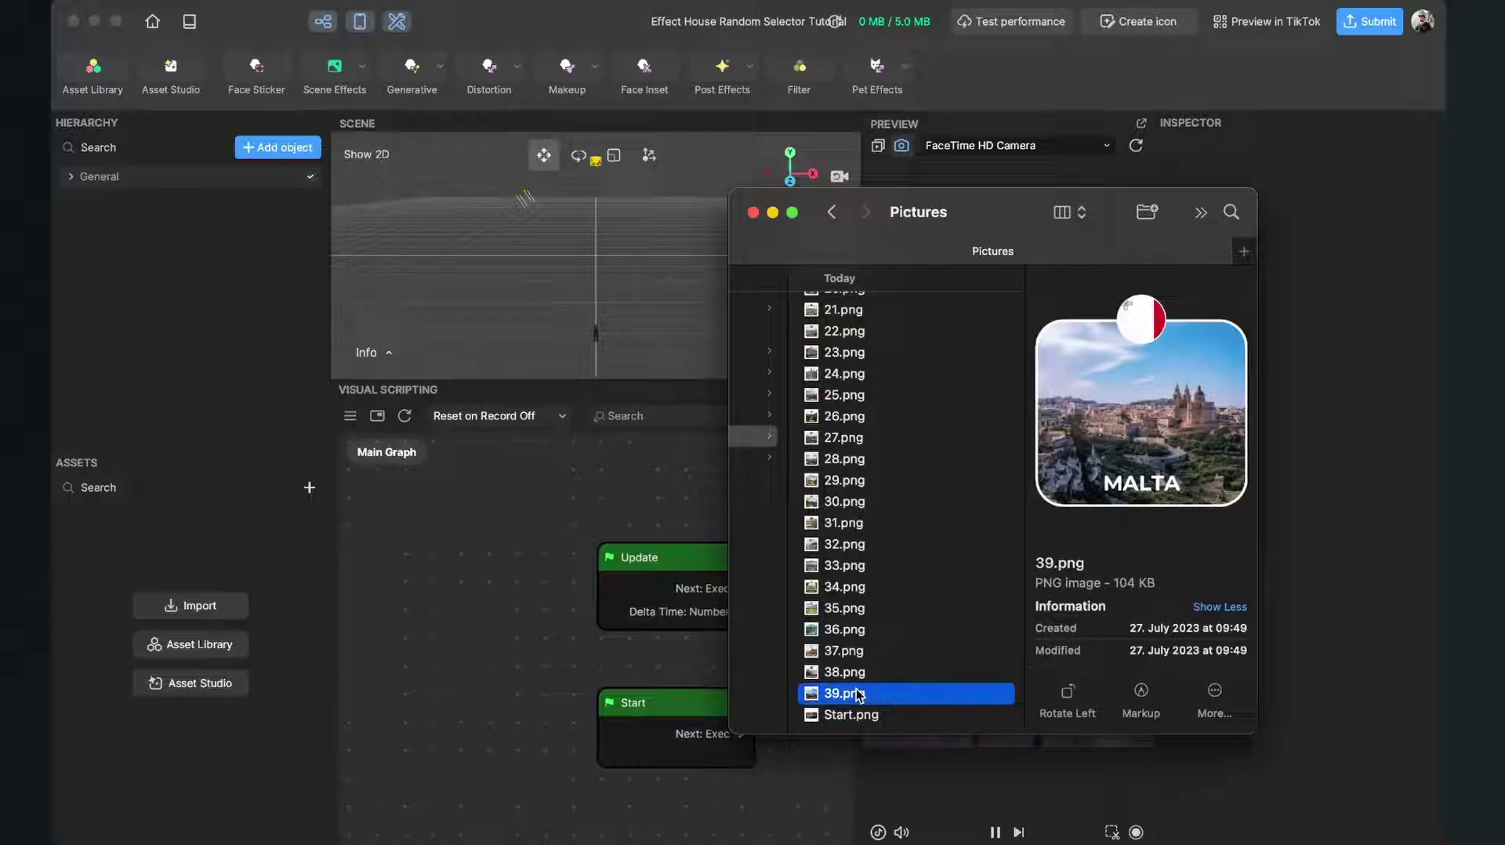
key("Up")
key("Up")
key("Up")
key("Up")
key("Up")
key("Up")
key("Up")
key("Up")
key("Up")
key("Up")
key("Up")
key("Up")
key("Up")
key("Up")
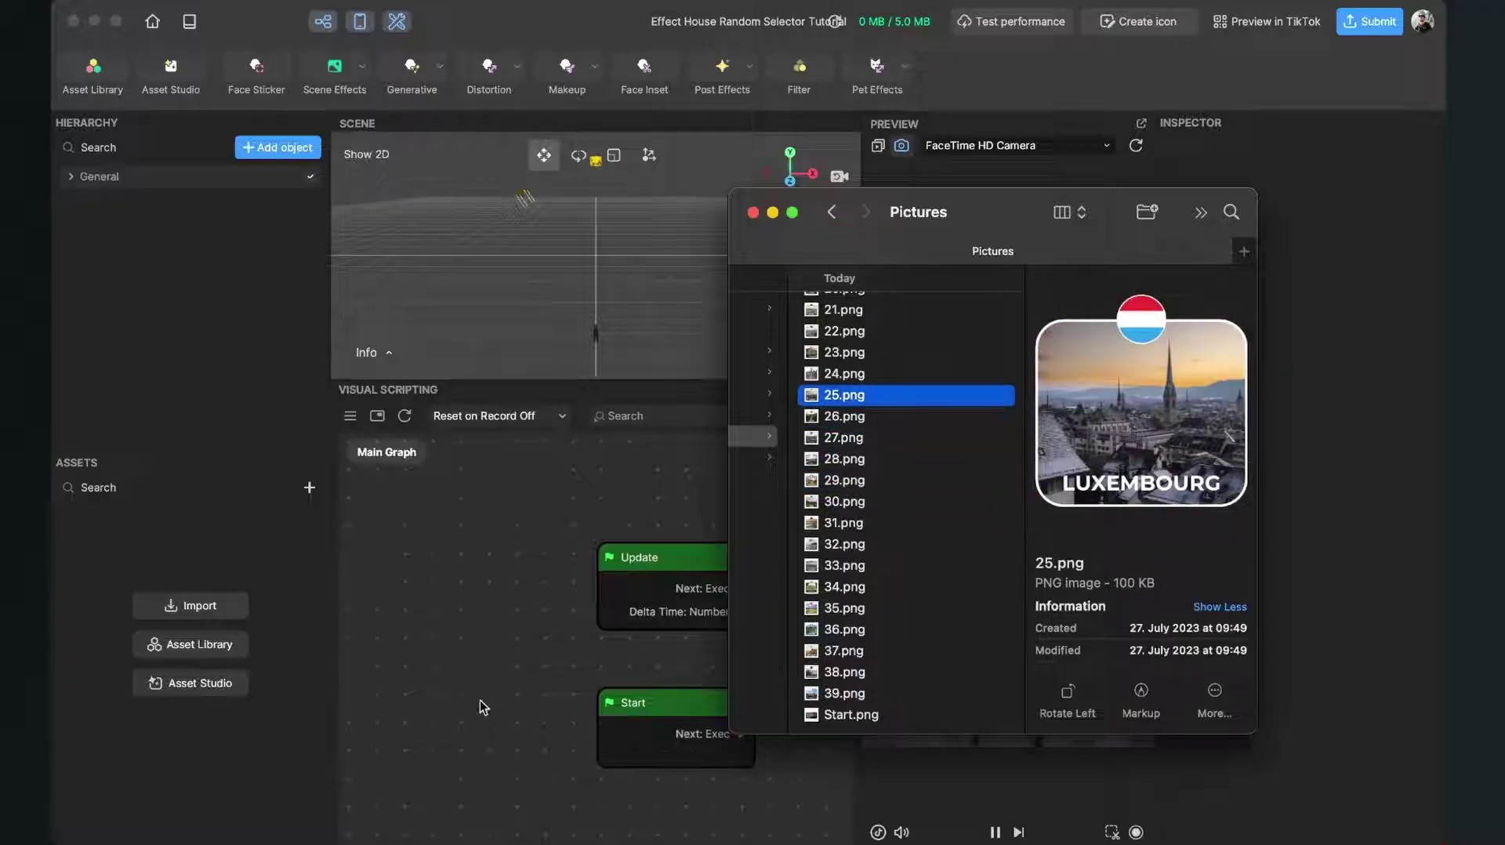
Switch to Effect House and import Start.png from the Pictures folder into the assets.
left_click(447, 664)
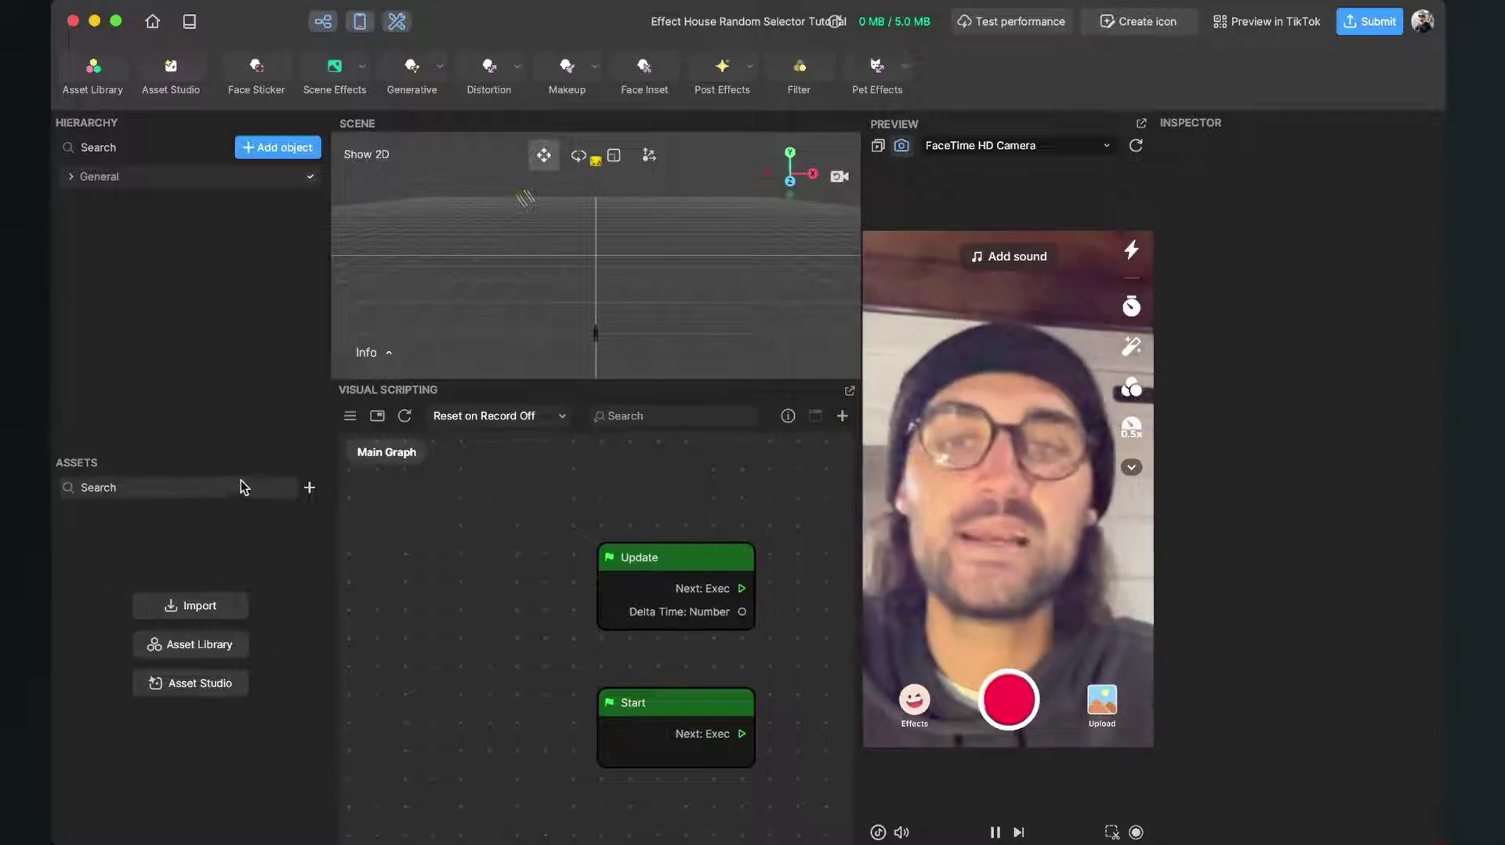
left_click(310, 490)
mouse_move(423, 469)
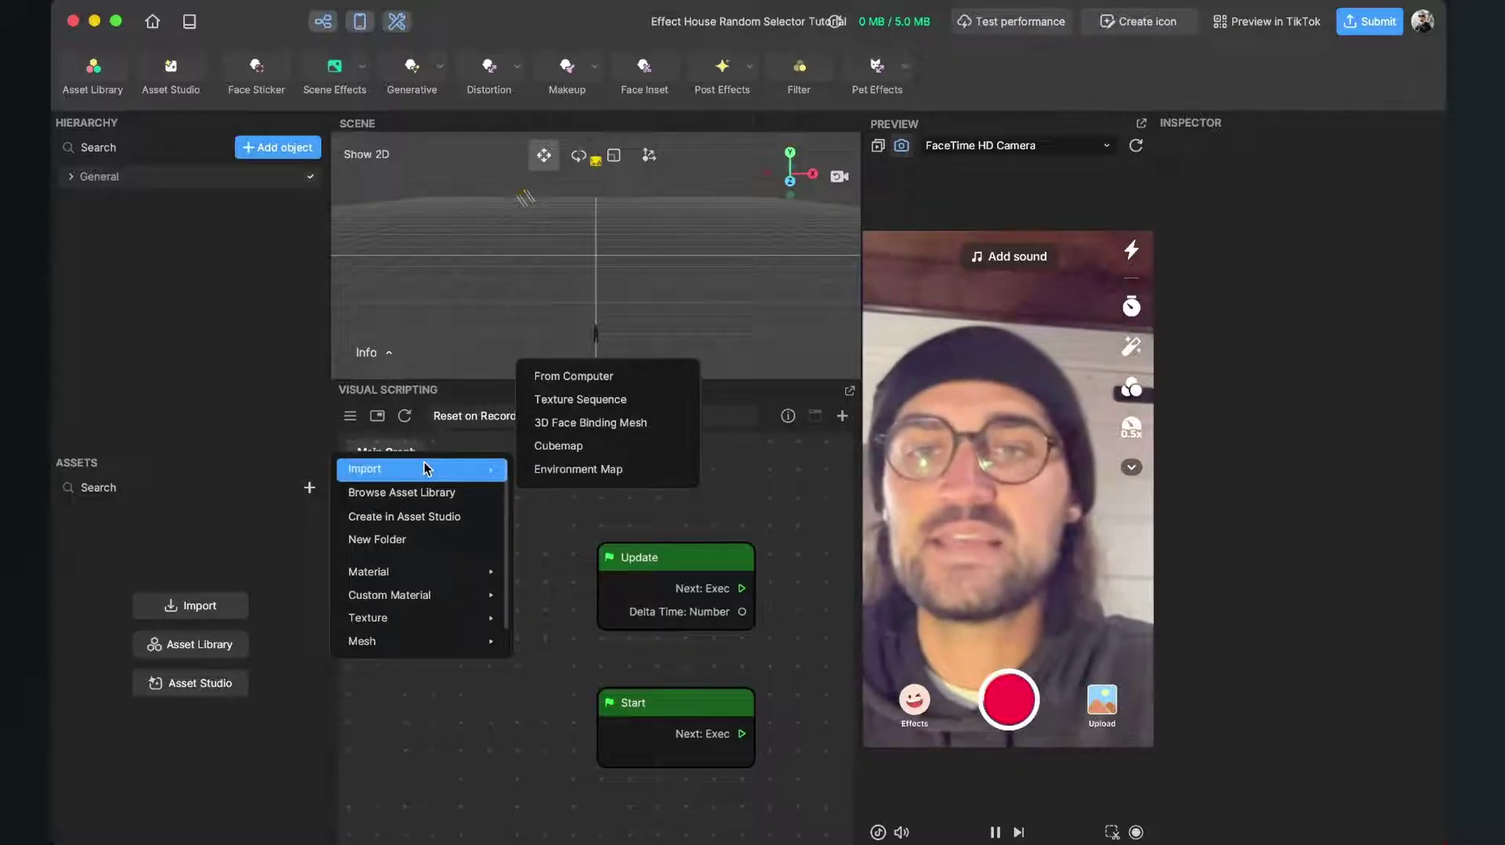
left_click(605, 380)
scroll(684, 428, "down", 10)
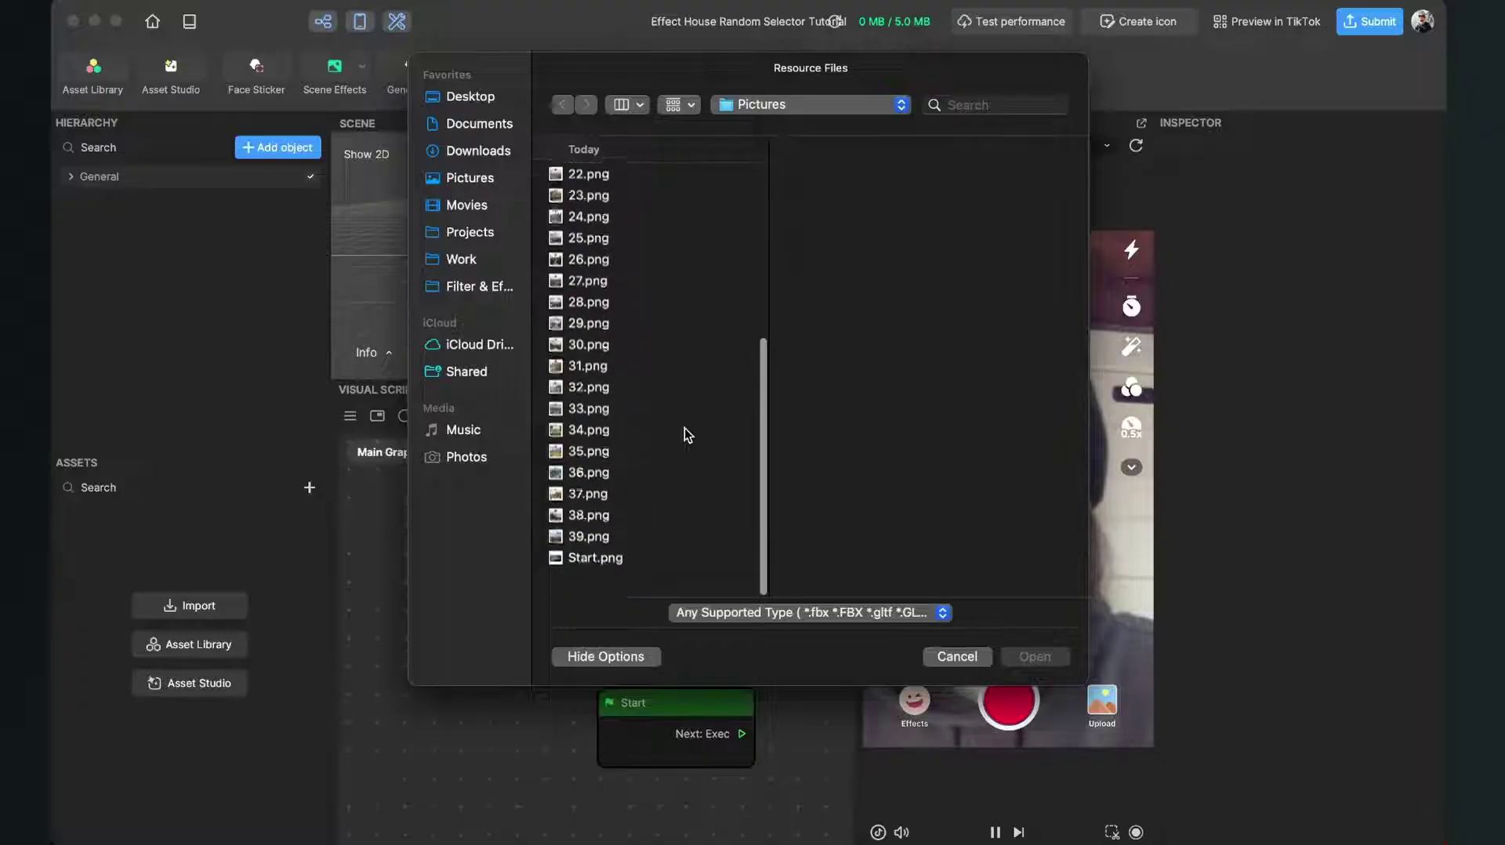
left_click(590, 578)
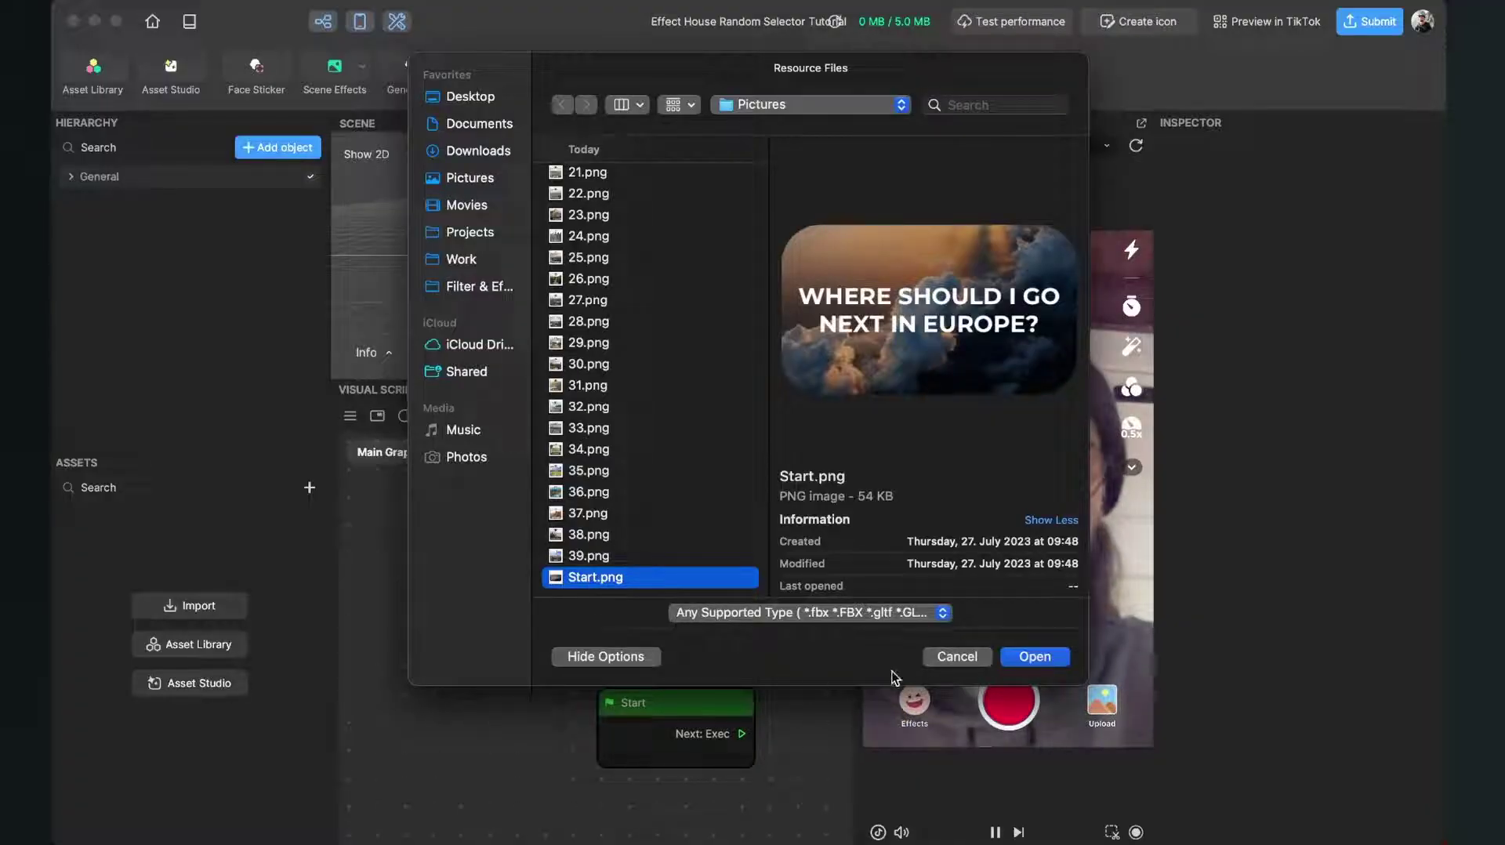
left_click(1035, 658)
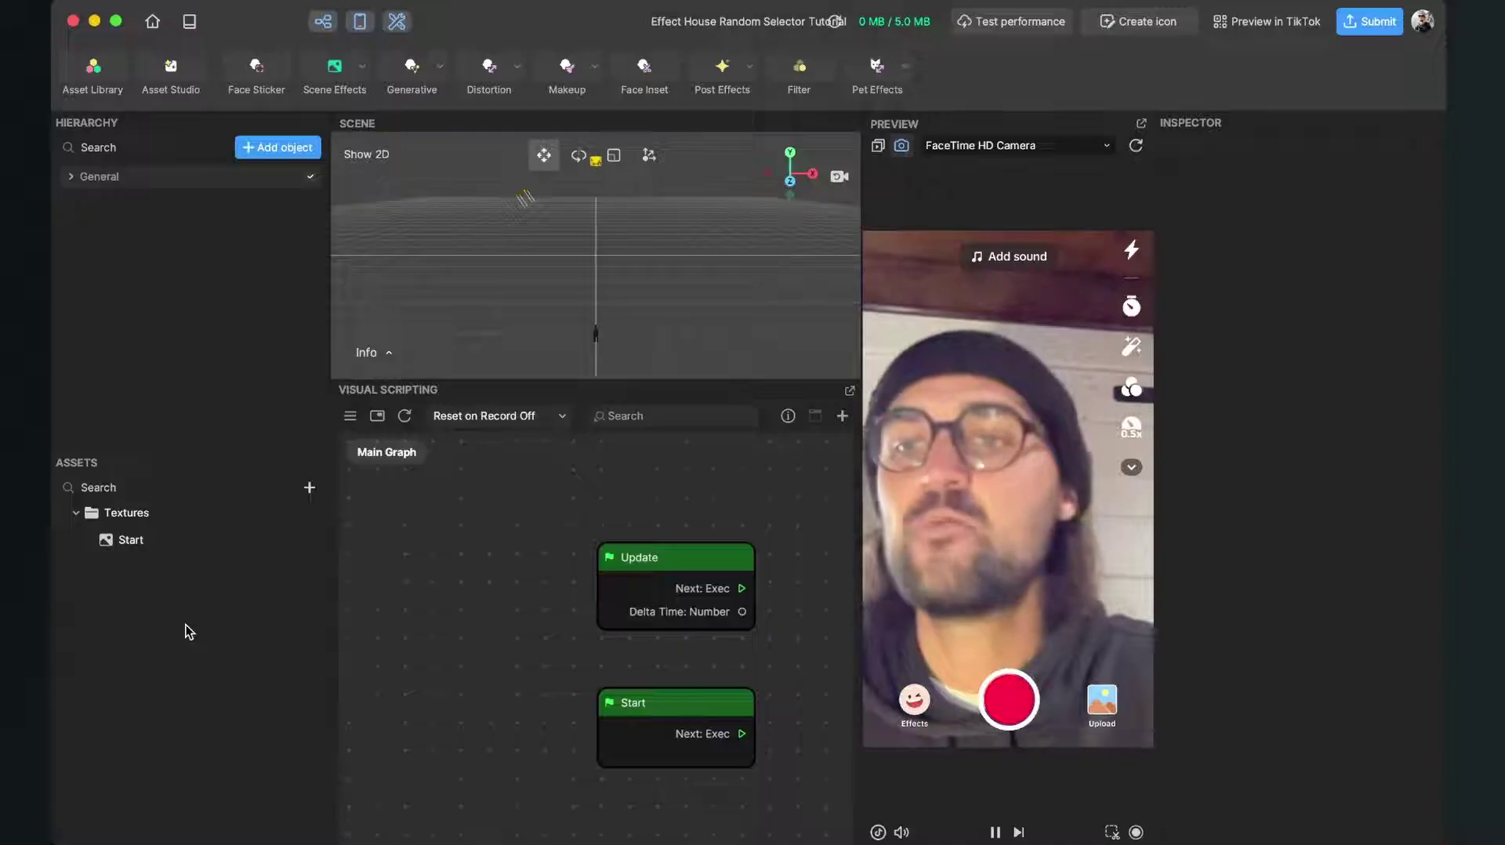
Import the images 0.png through 39.png from the Pictures folder as a texture sequence.
left_click(309, 487)
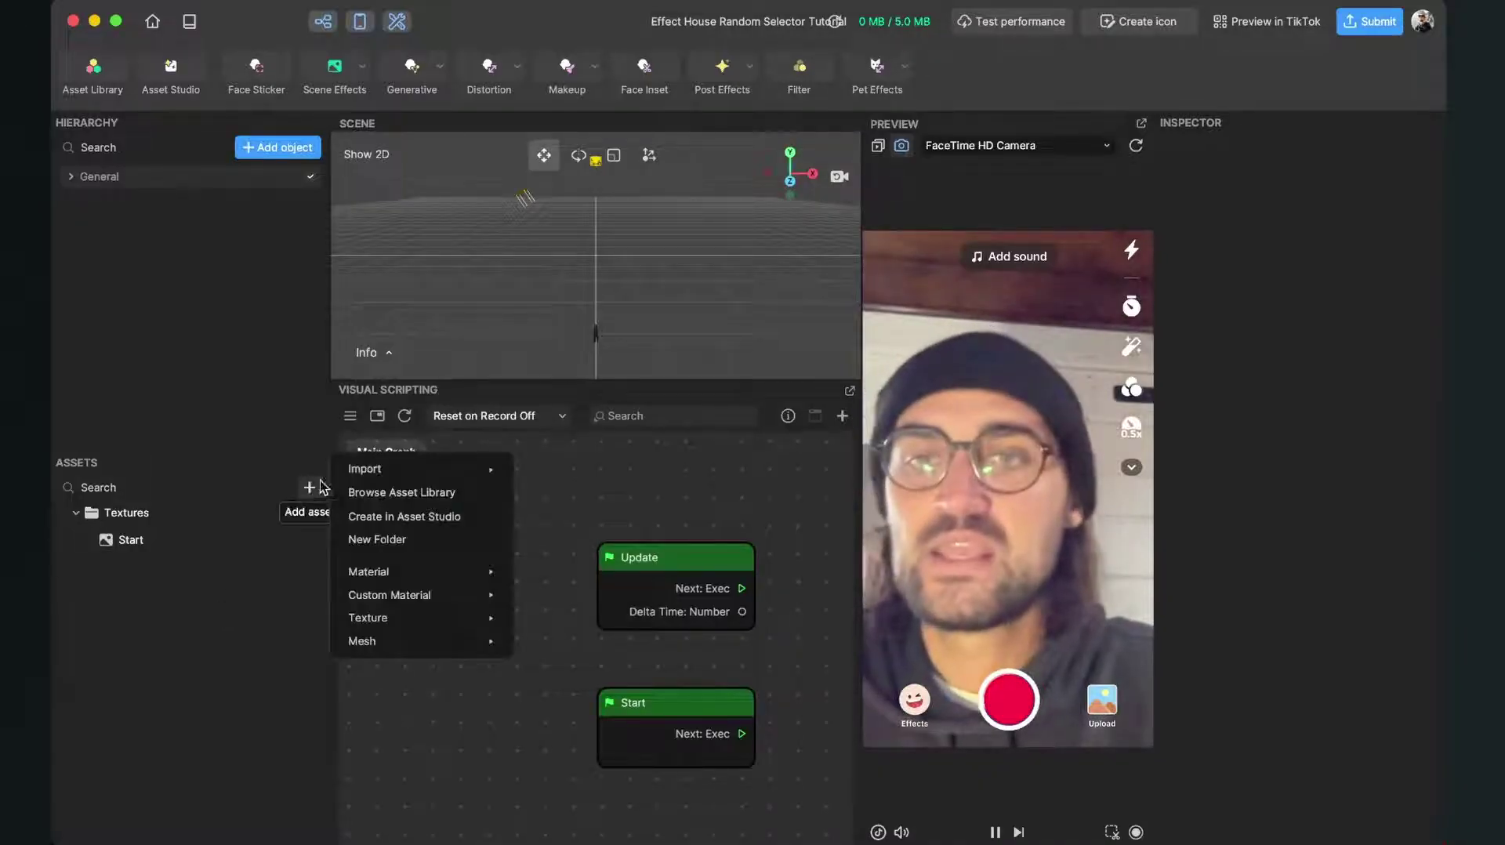
mouse_move(367, 473)
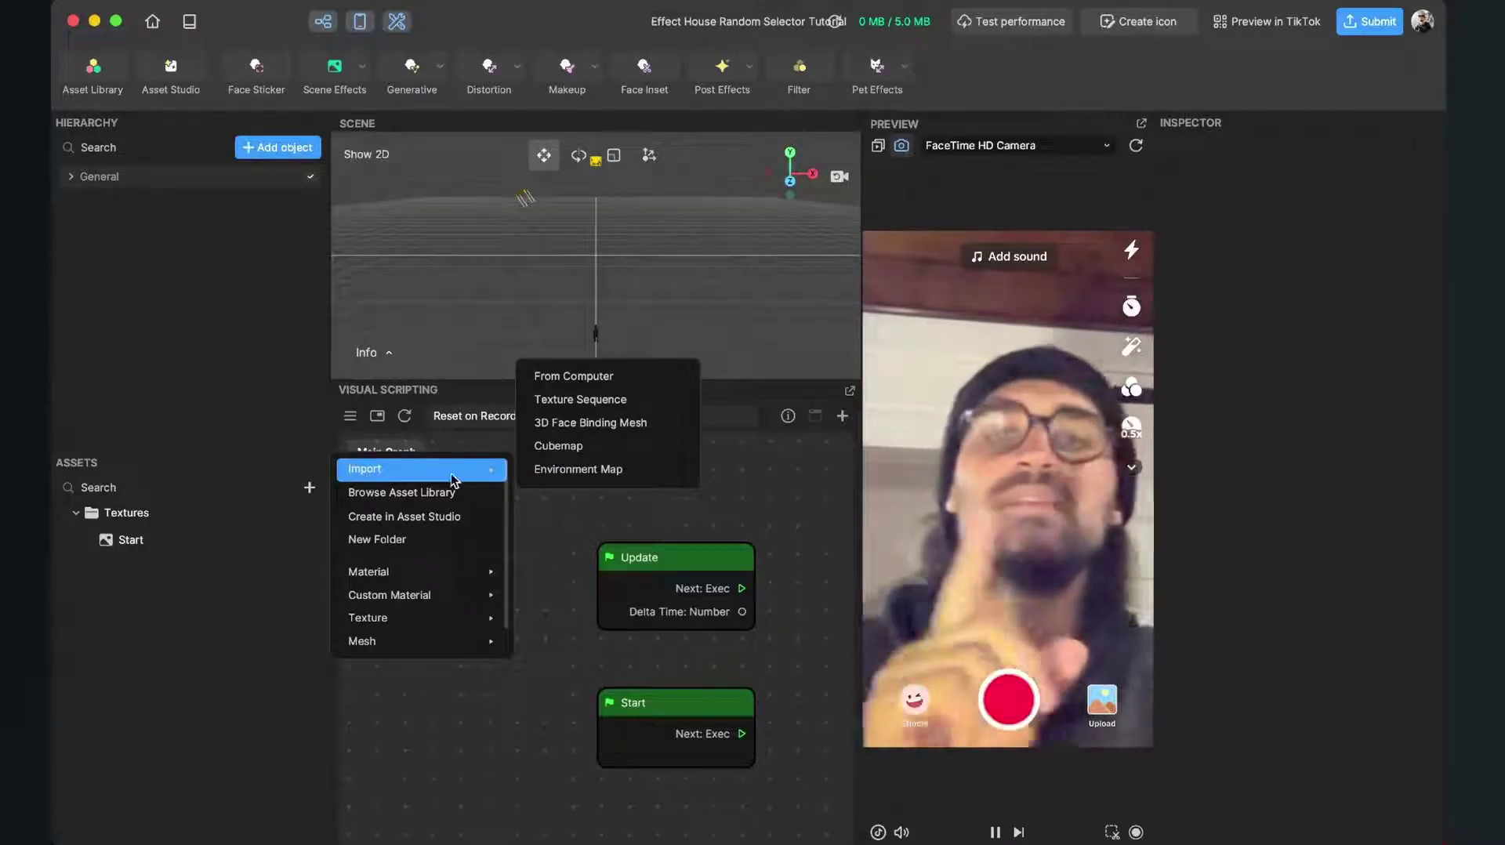
left_click(589, 401)
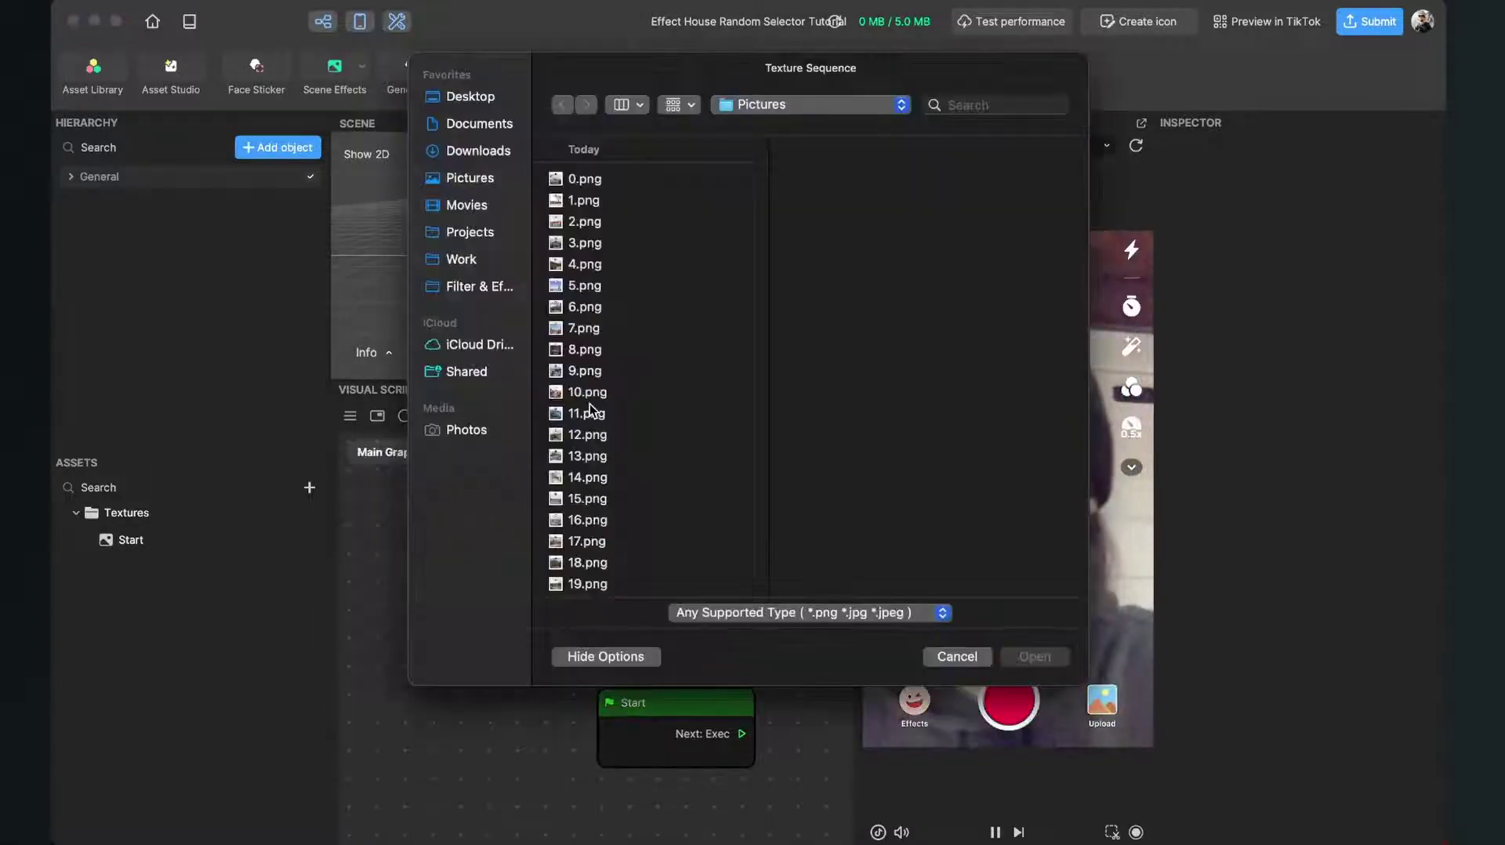
left_click(602, 179)
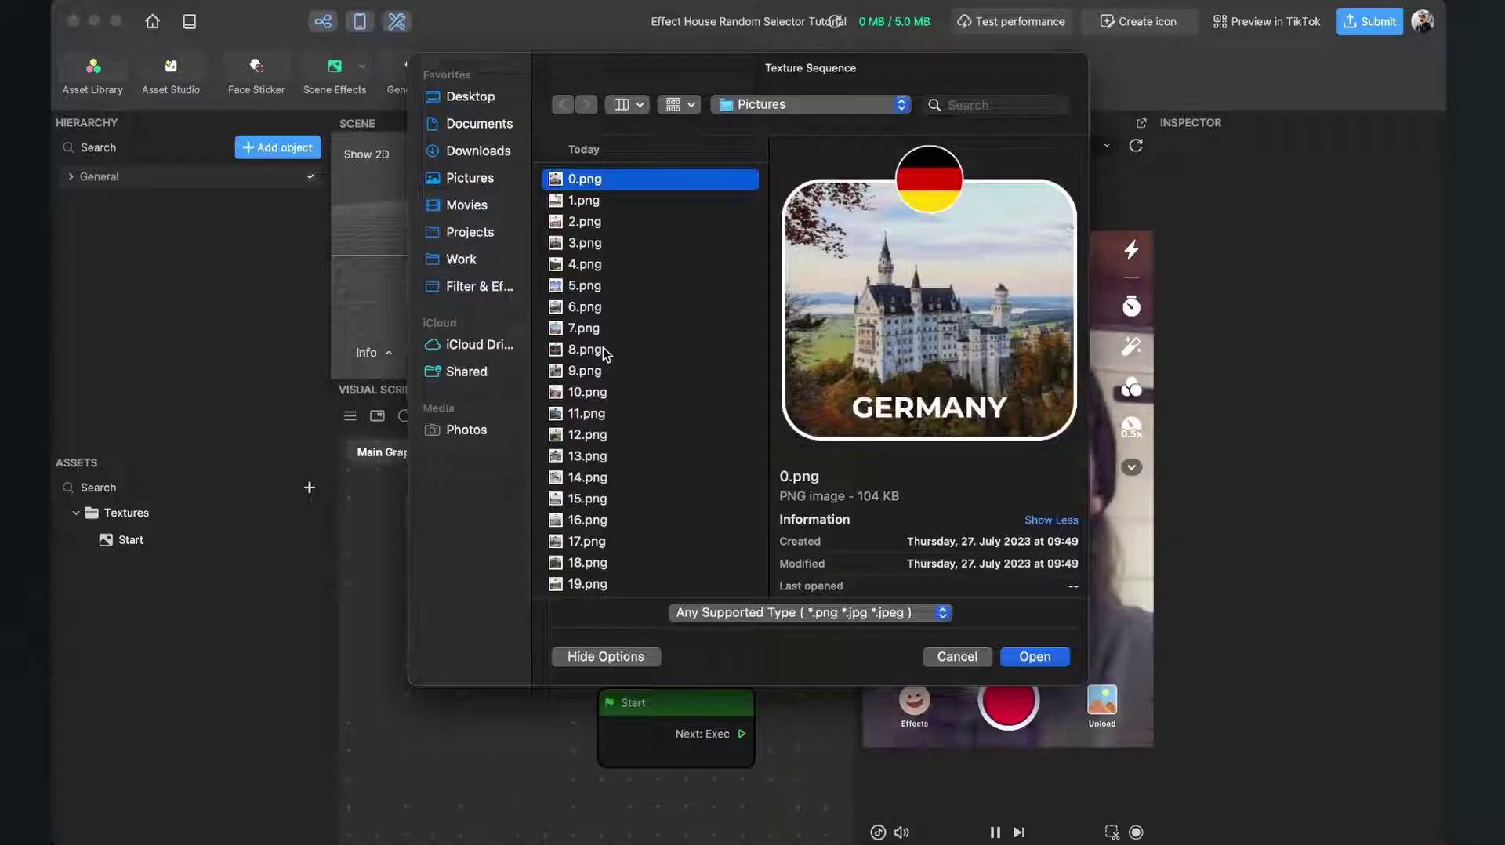
scroll(604, 347, "down", 10)
left_click(602, 556, "shift")
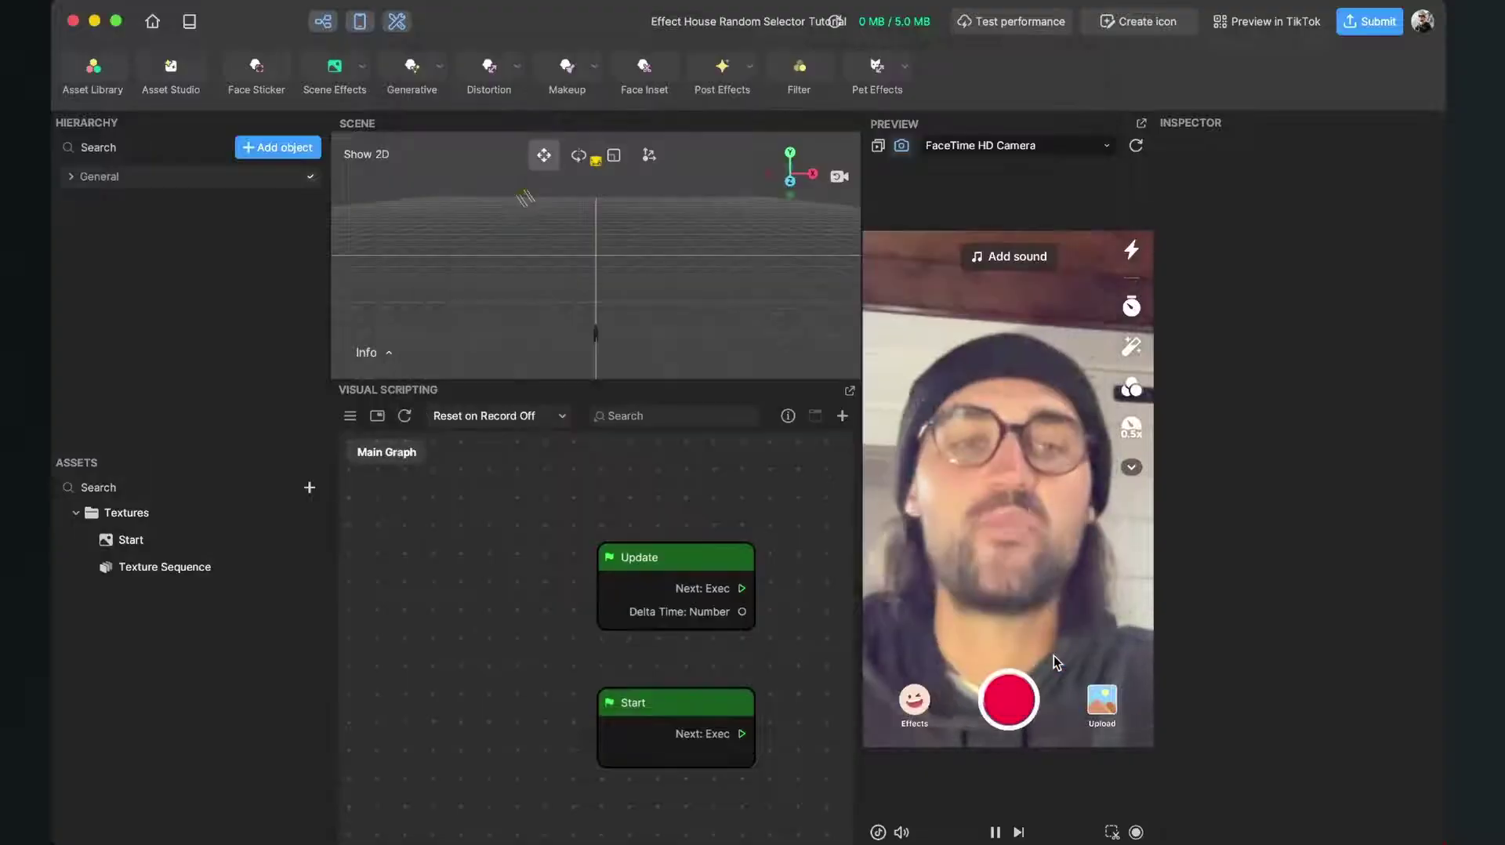
left_click(1035, 656)
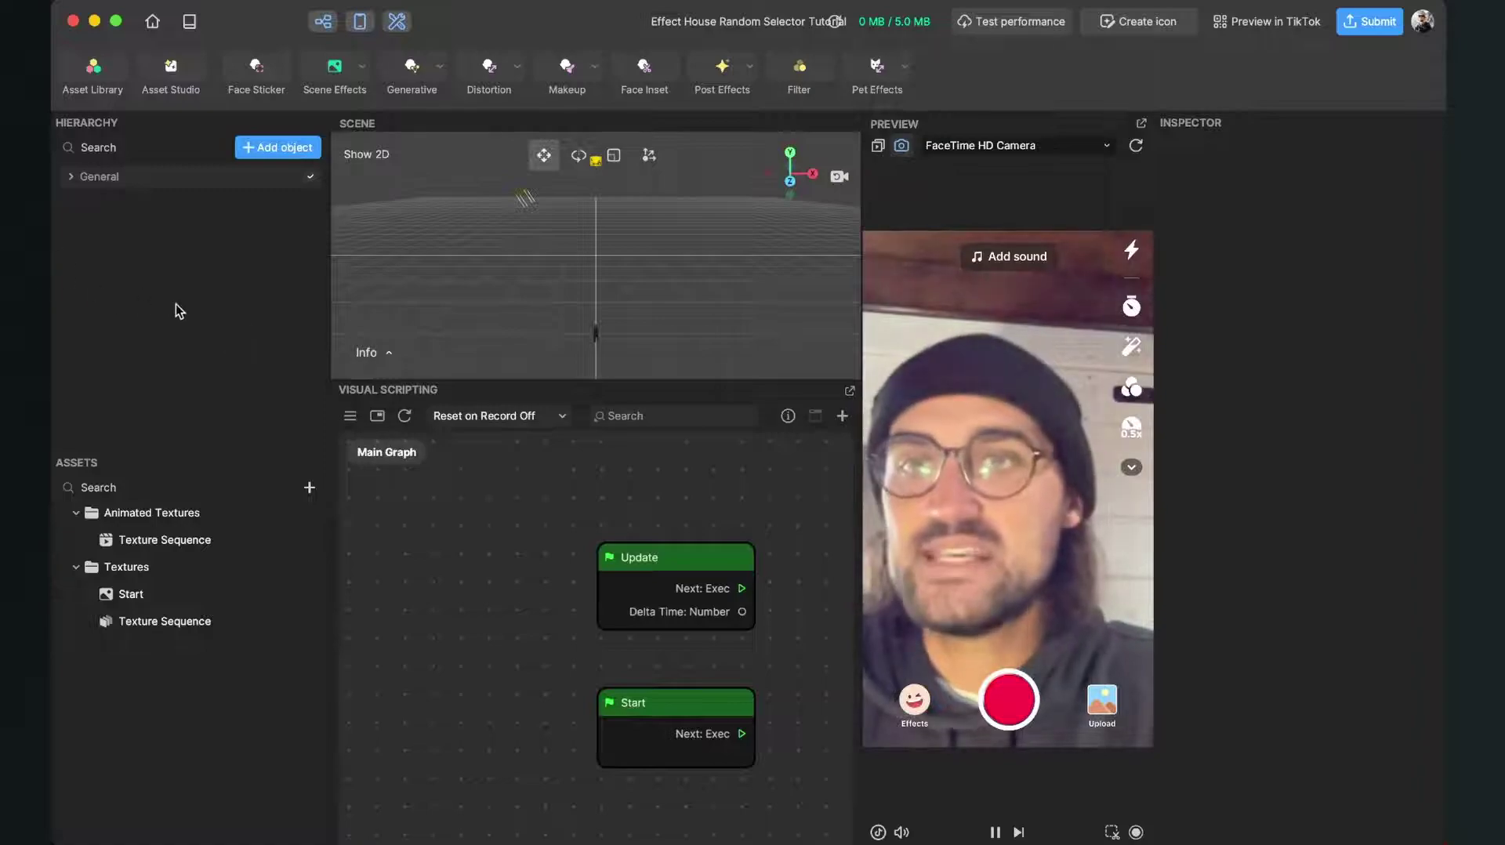
Add a Face Sticker object to the scene and rename its child image Start.
left_click(297, 154)
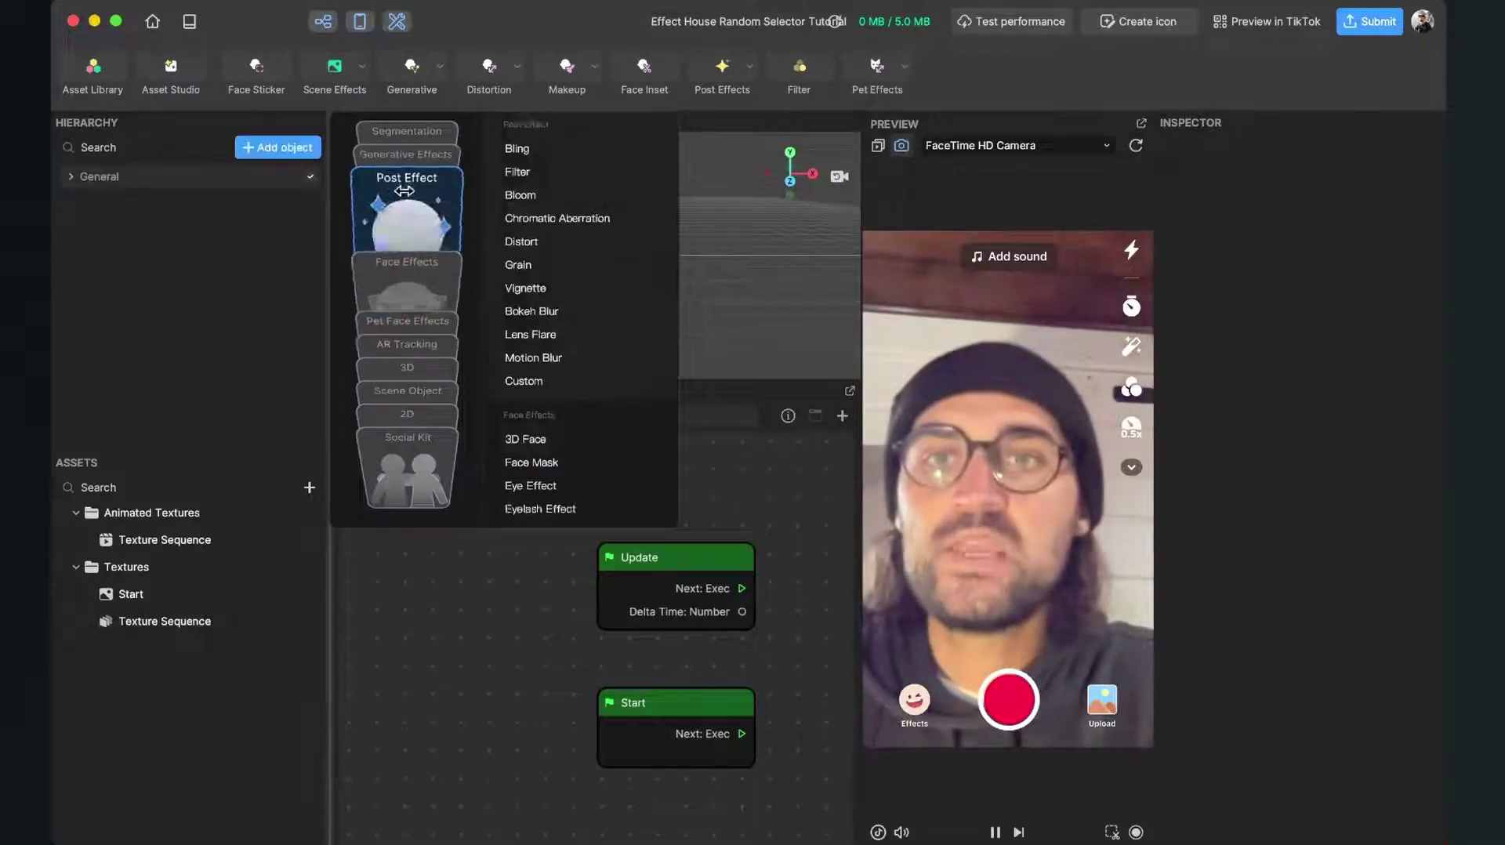
mouse_move(414, 221)
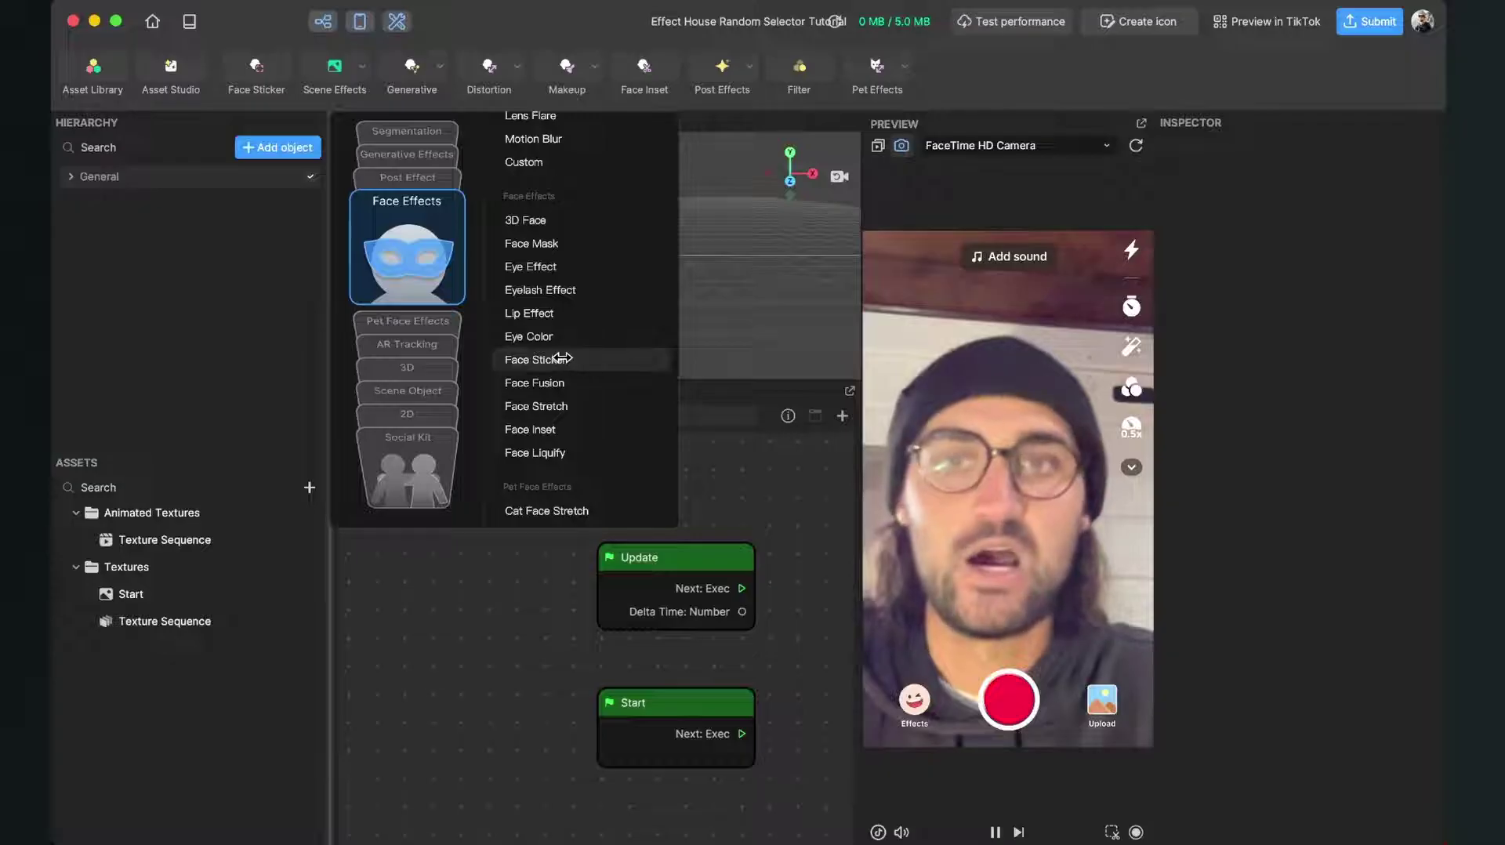
left_click(537, 359)
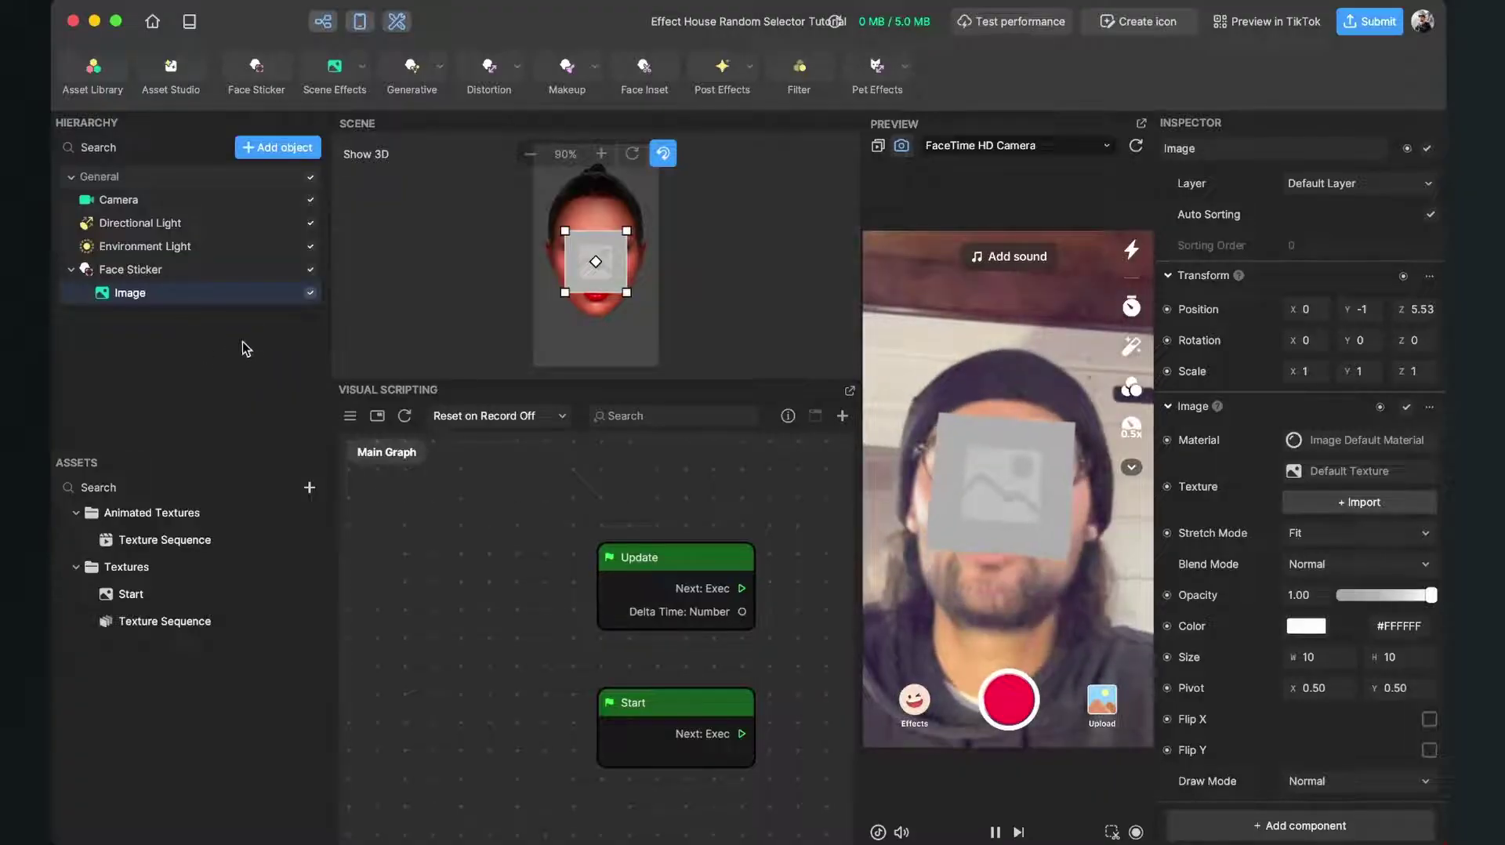
double_click(125, 294)
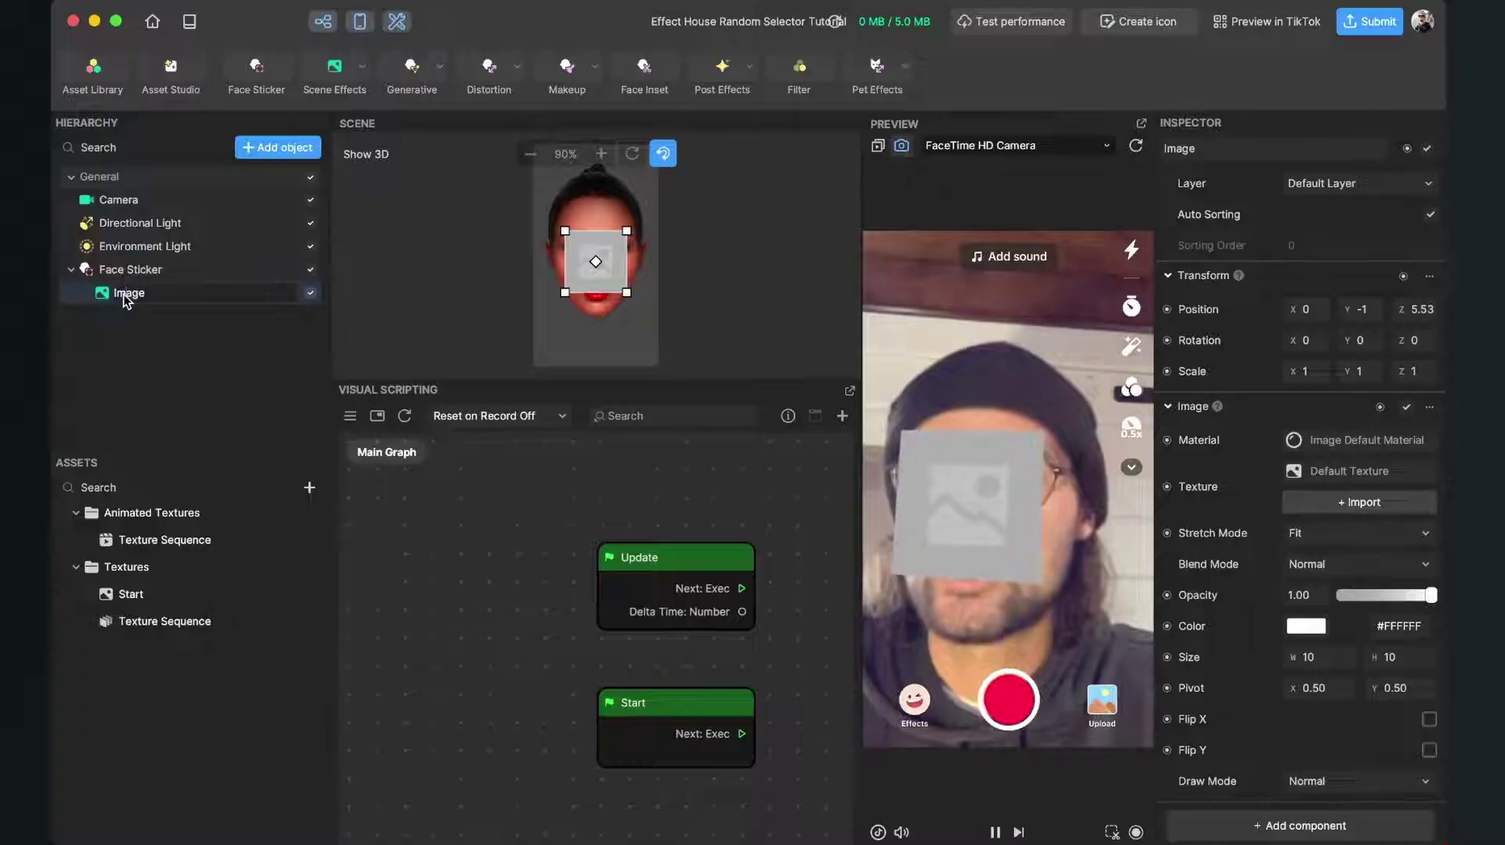
type("Start")
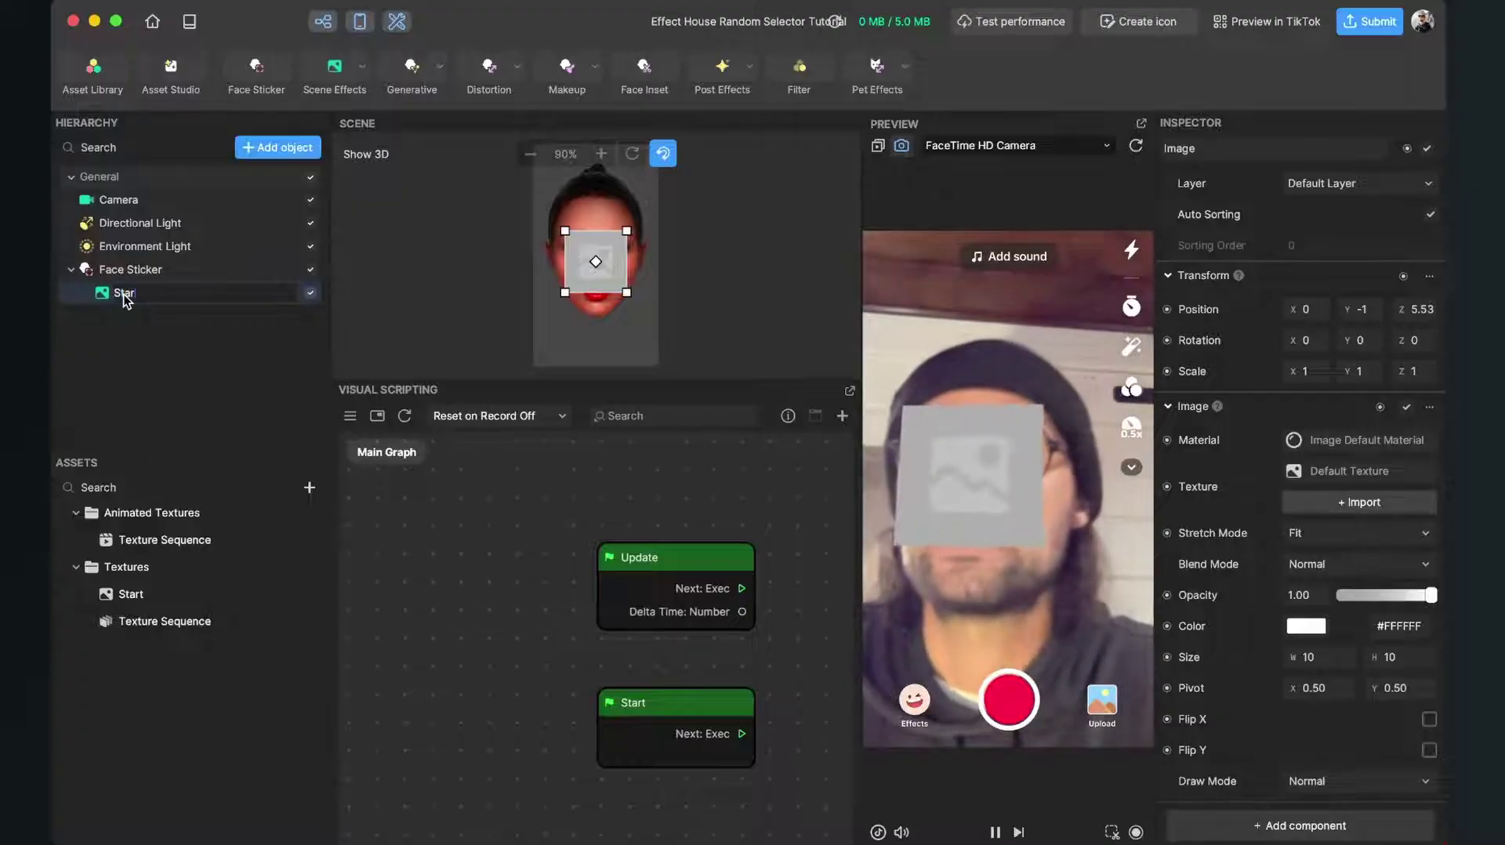
key("Return")
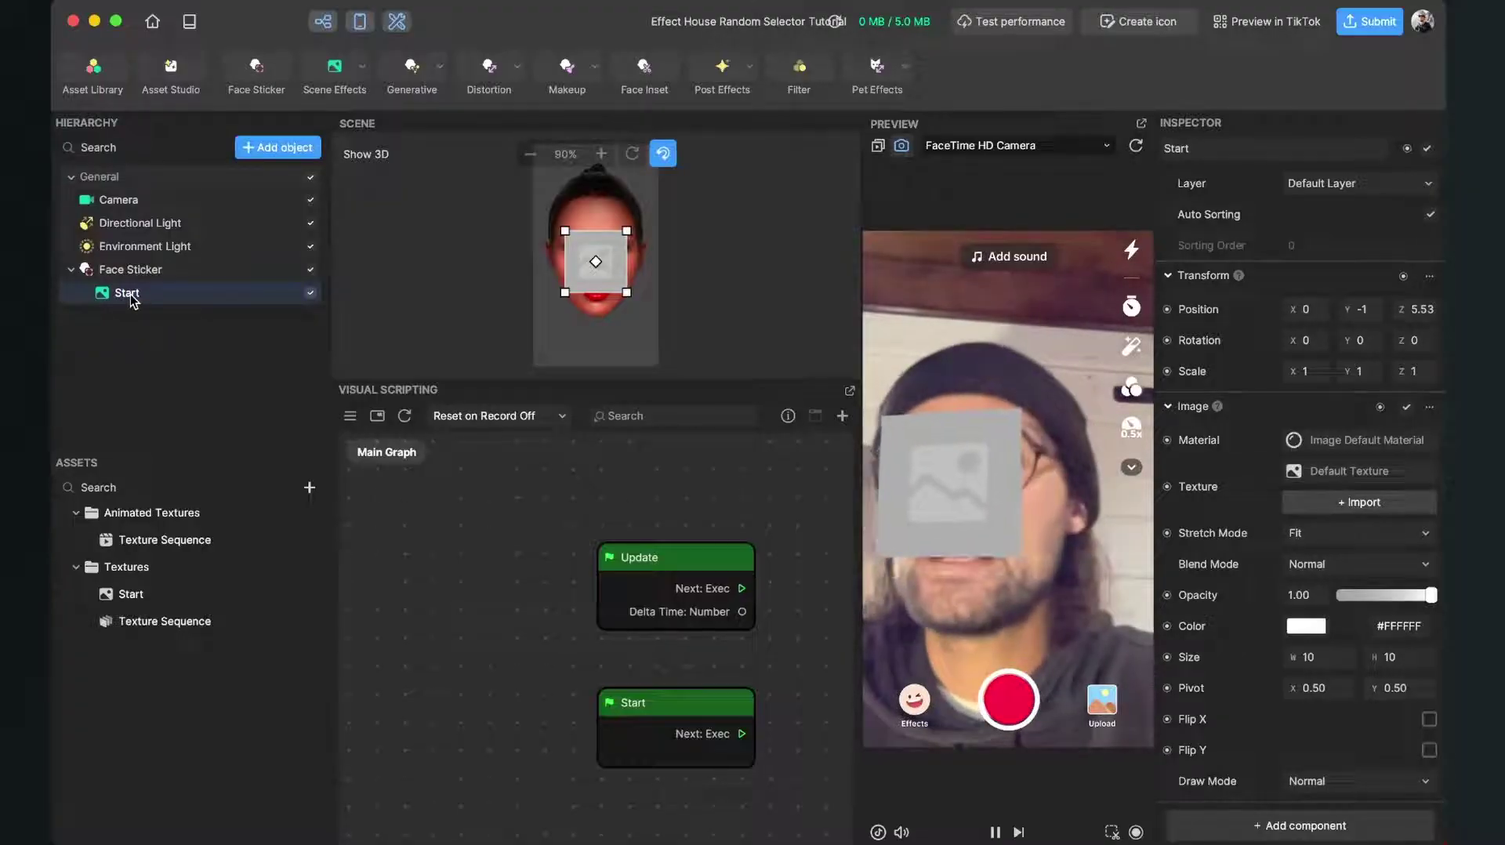
Duplicate the Start image under the Face Sticker and rename the copy Options.
right_click(131, 300)
left_click(167, 317)
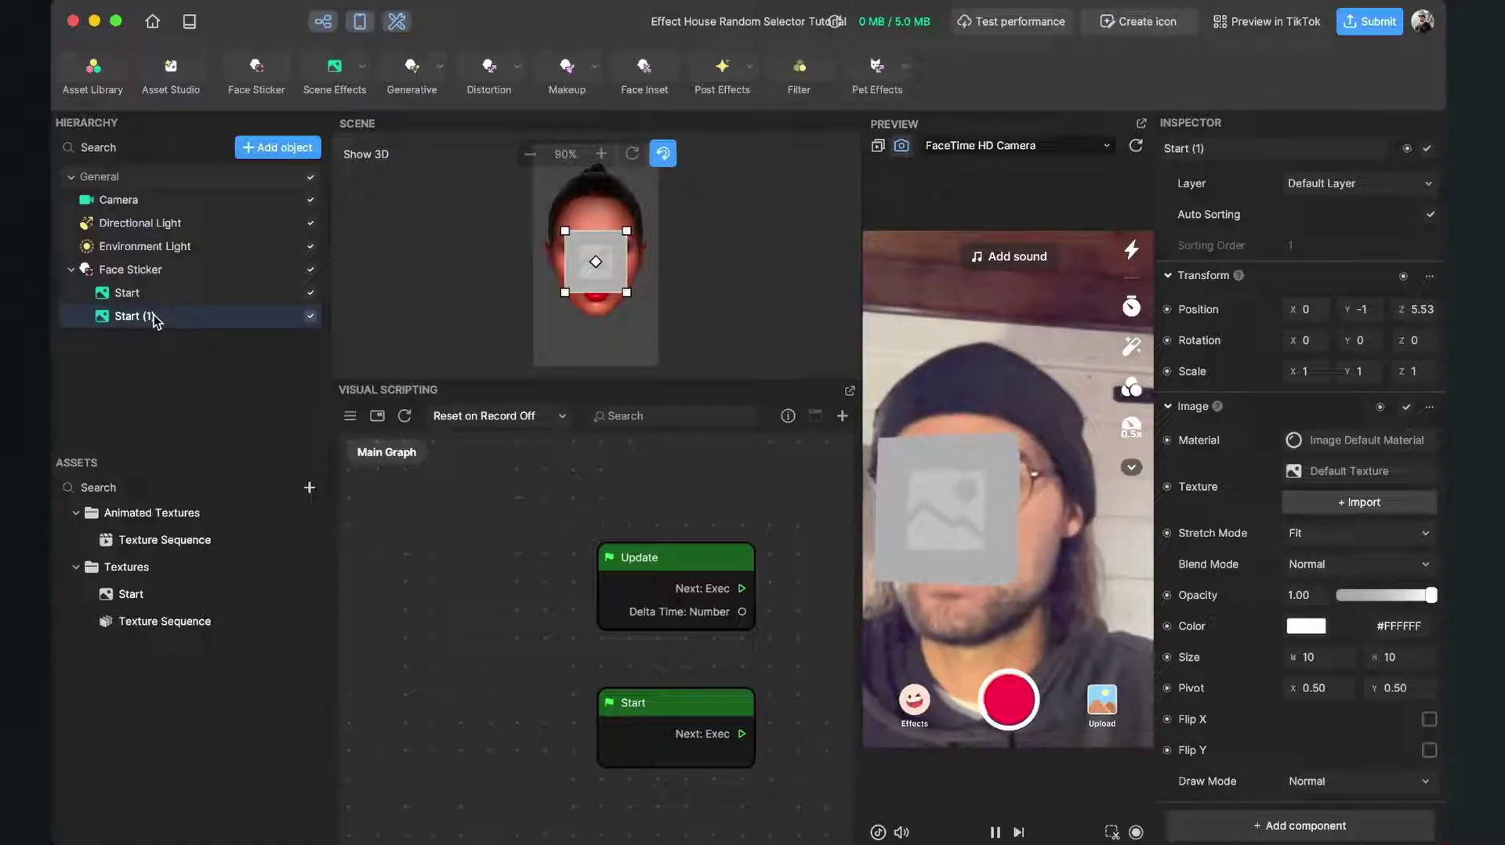
double_click(149, 316)
right_click(154, 317)
left_click(153, 317)
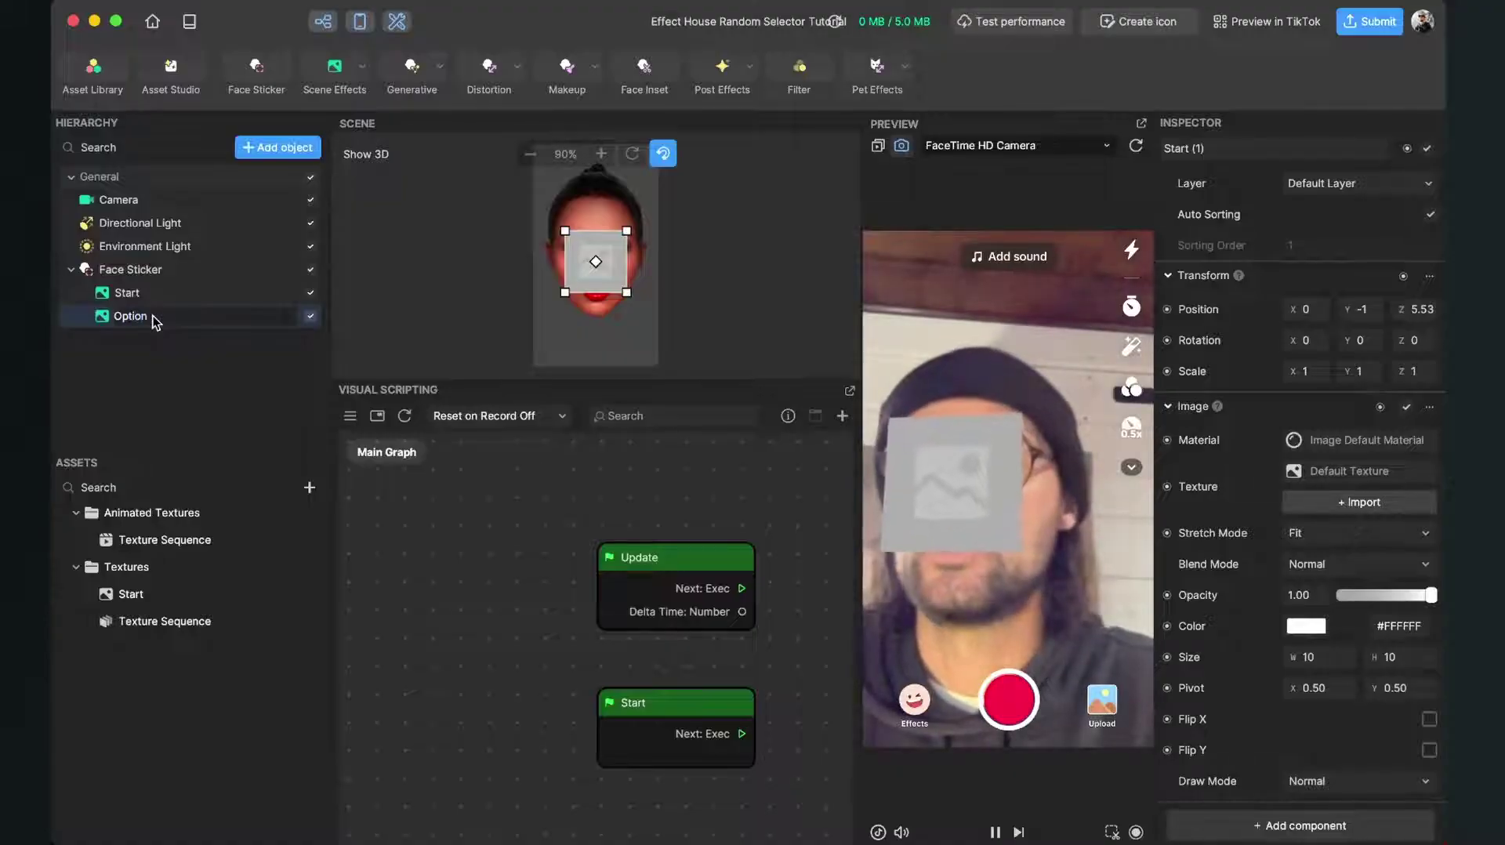
type("Options")
key("Return")
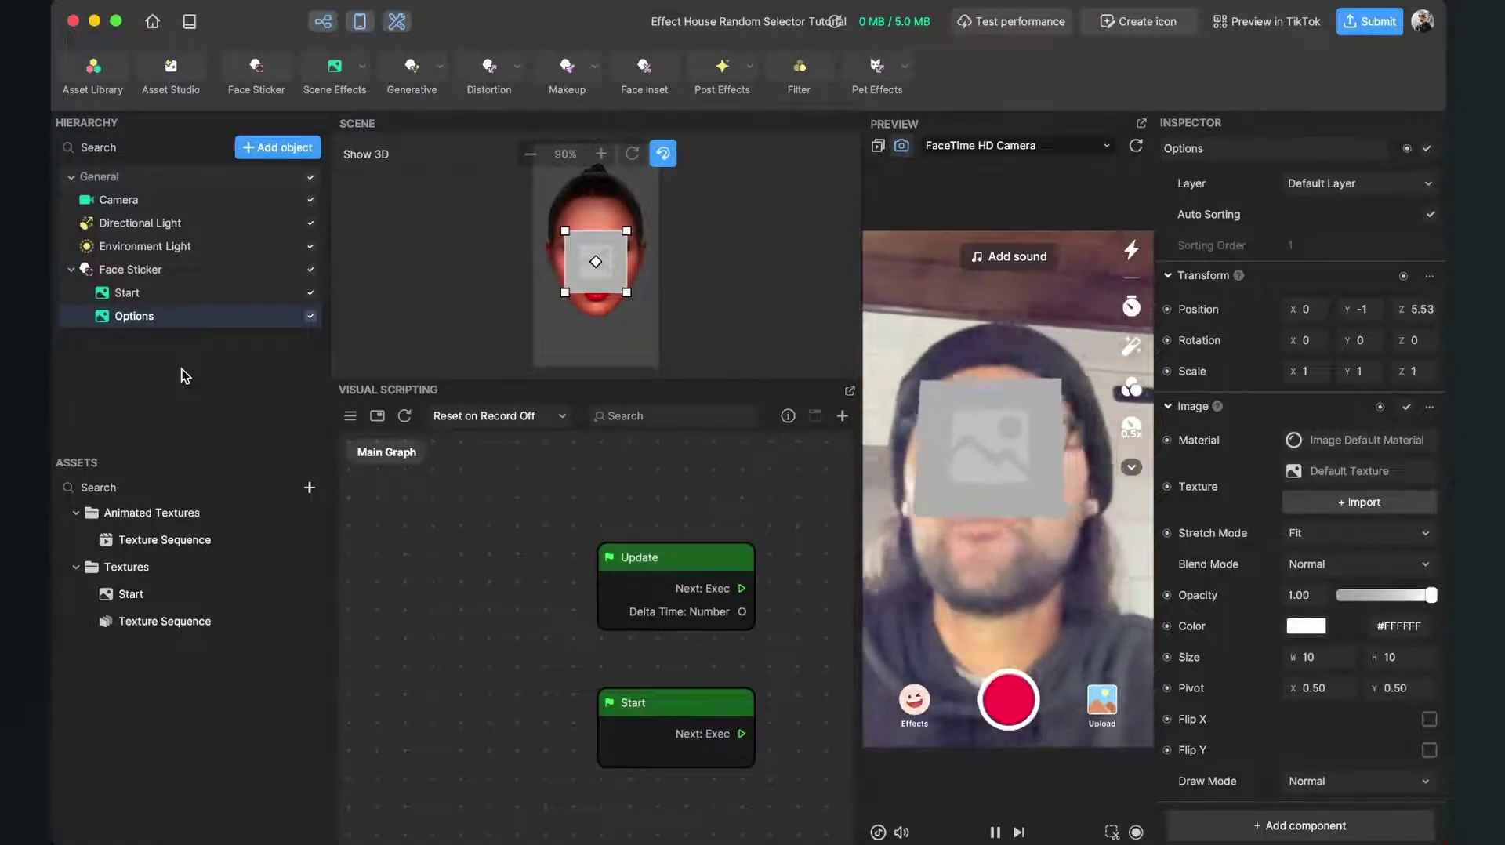
Set the Y position of both the Start and Options images to 12.
left_click(144, 294, "shift")
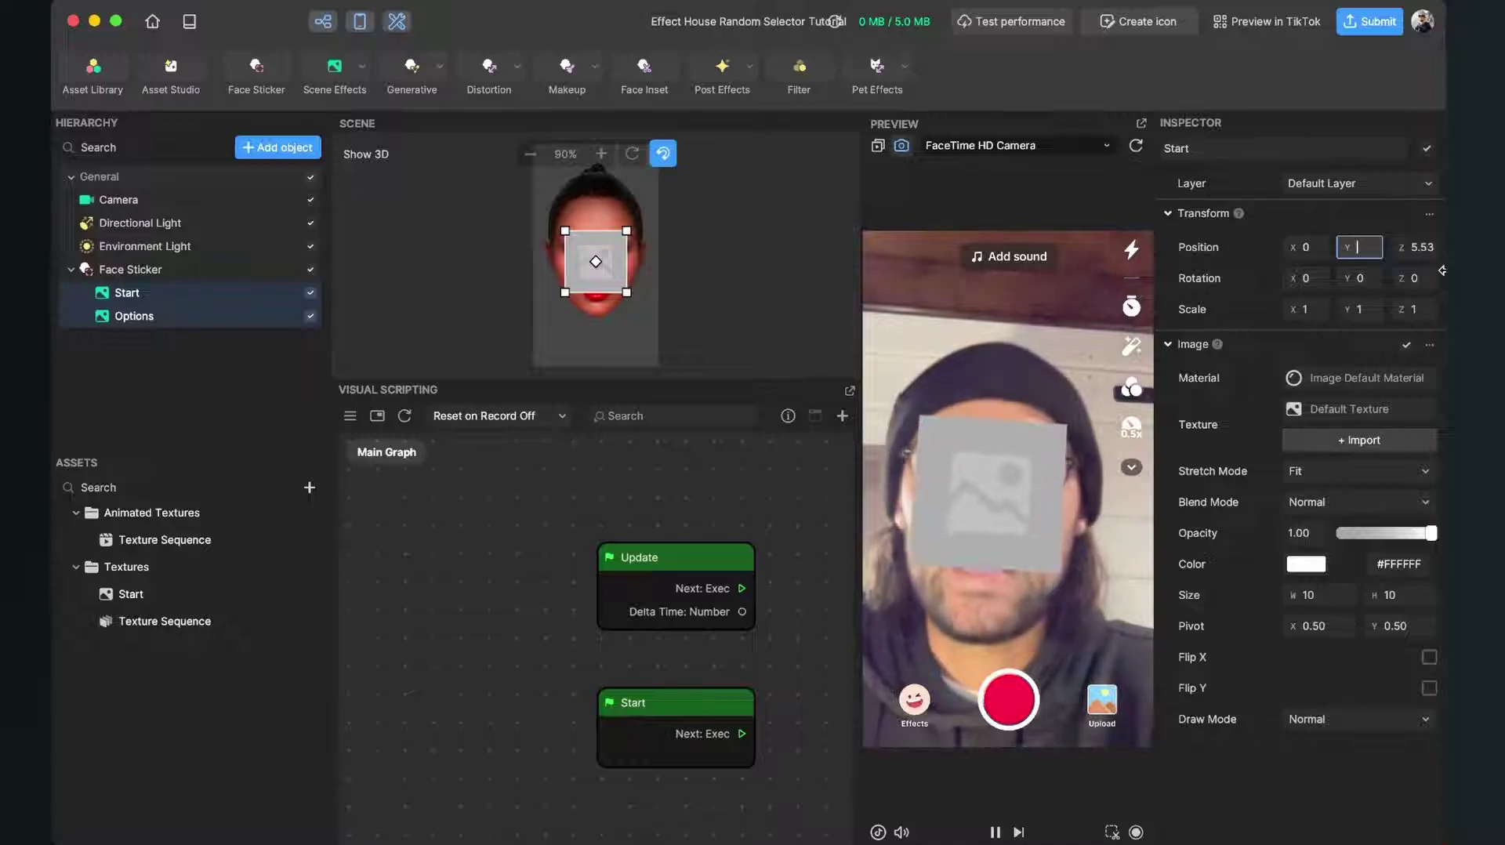
key("Return")
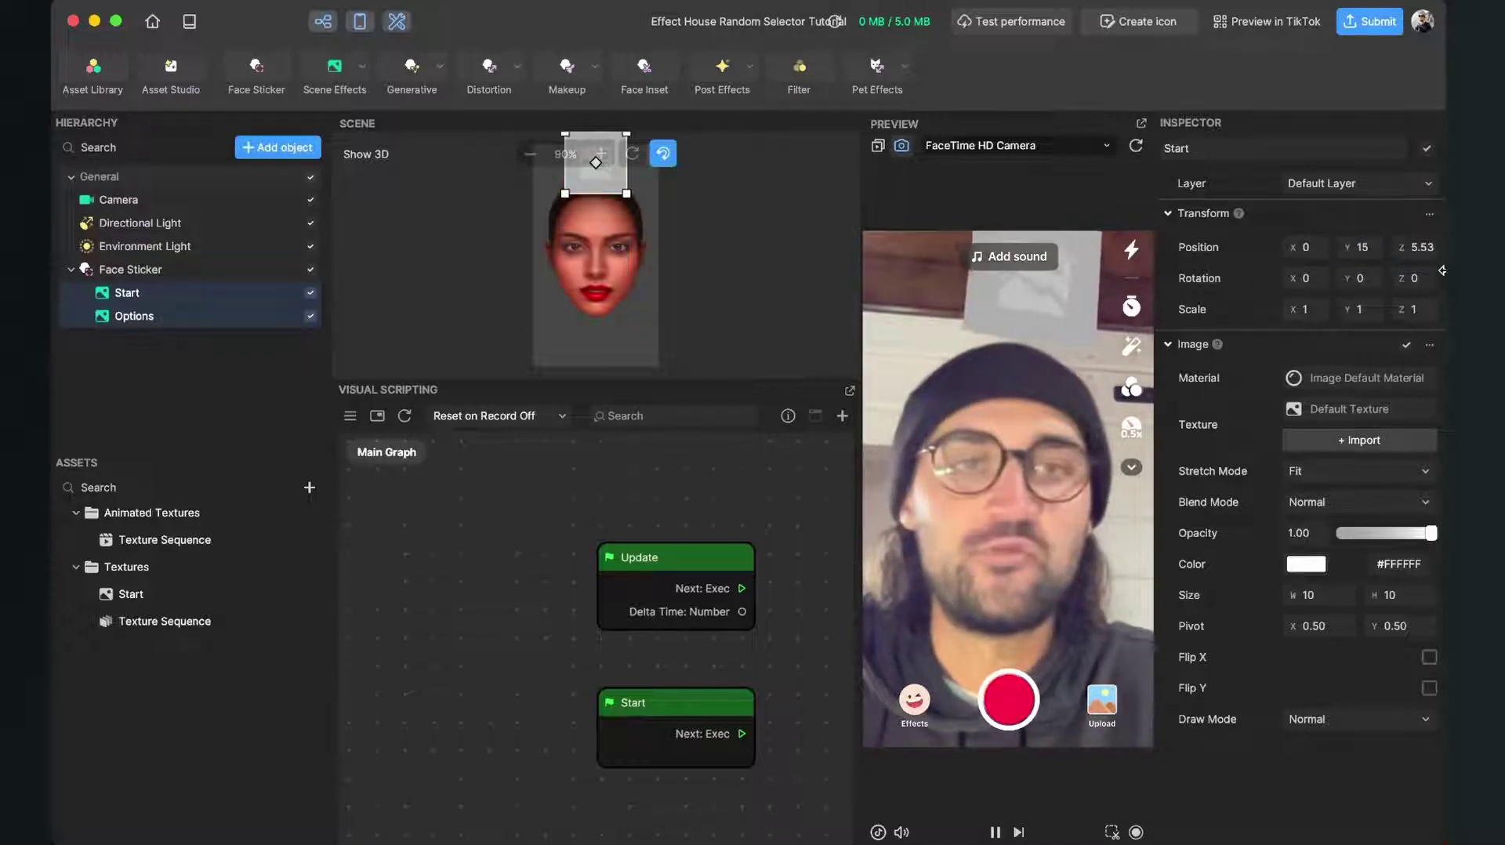
left_click(1369, 249)
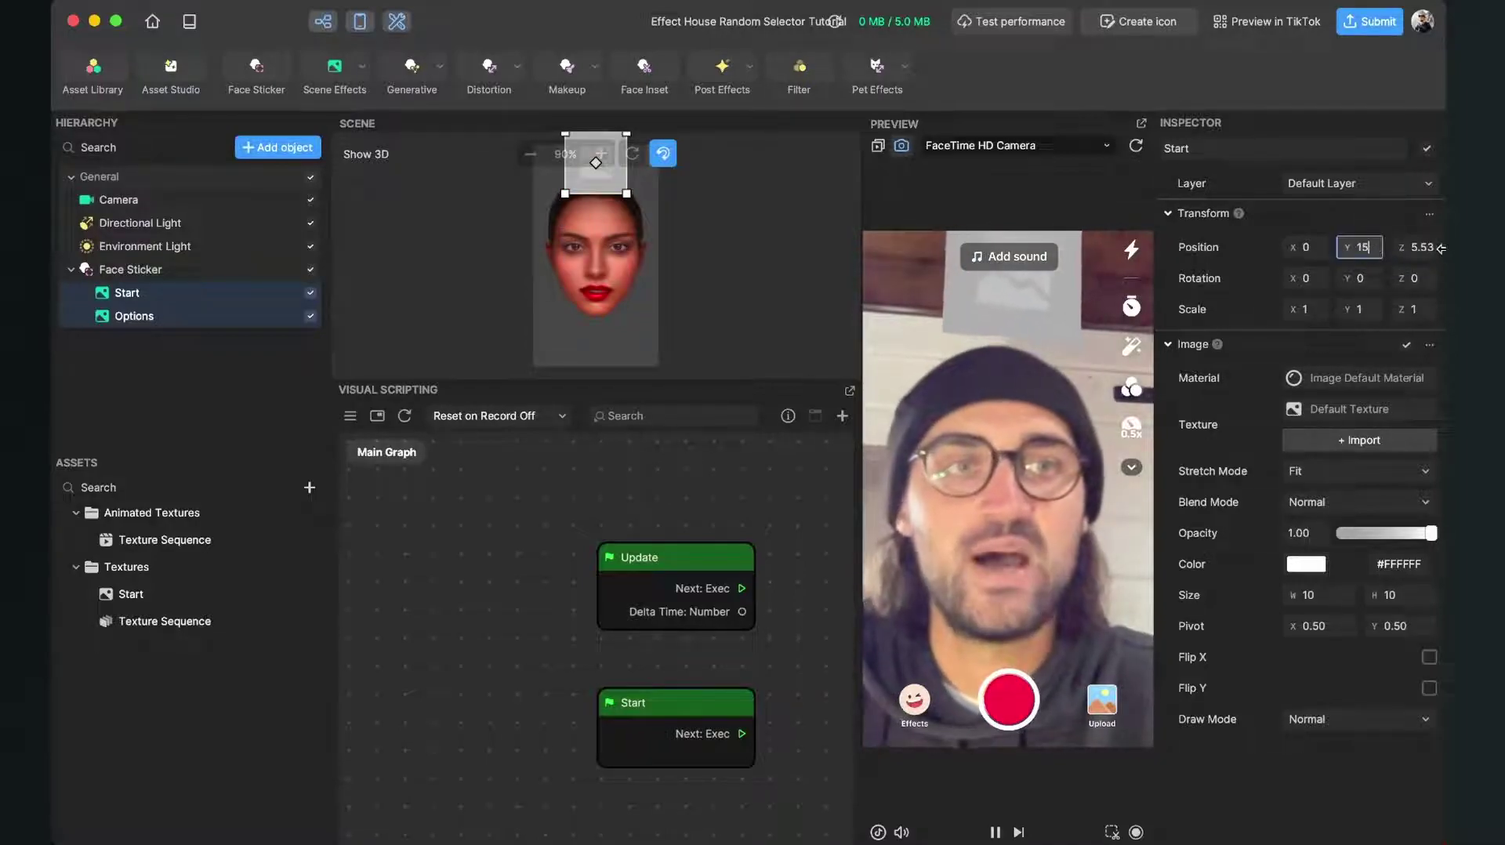
type("2")
key("Return")
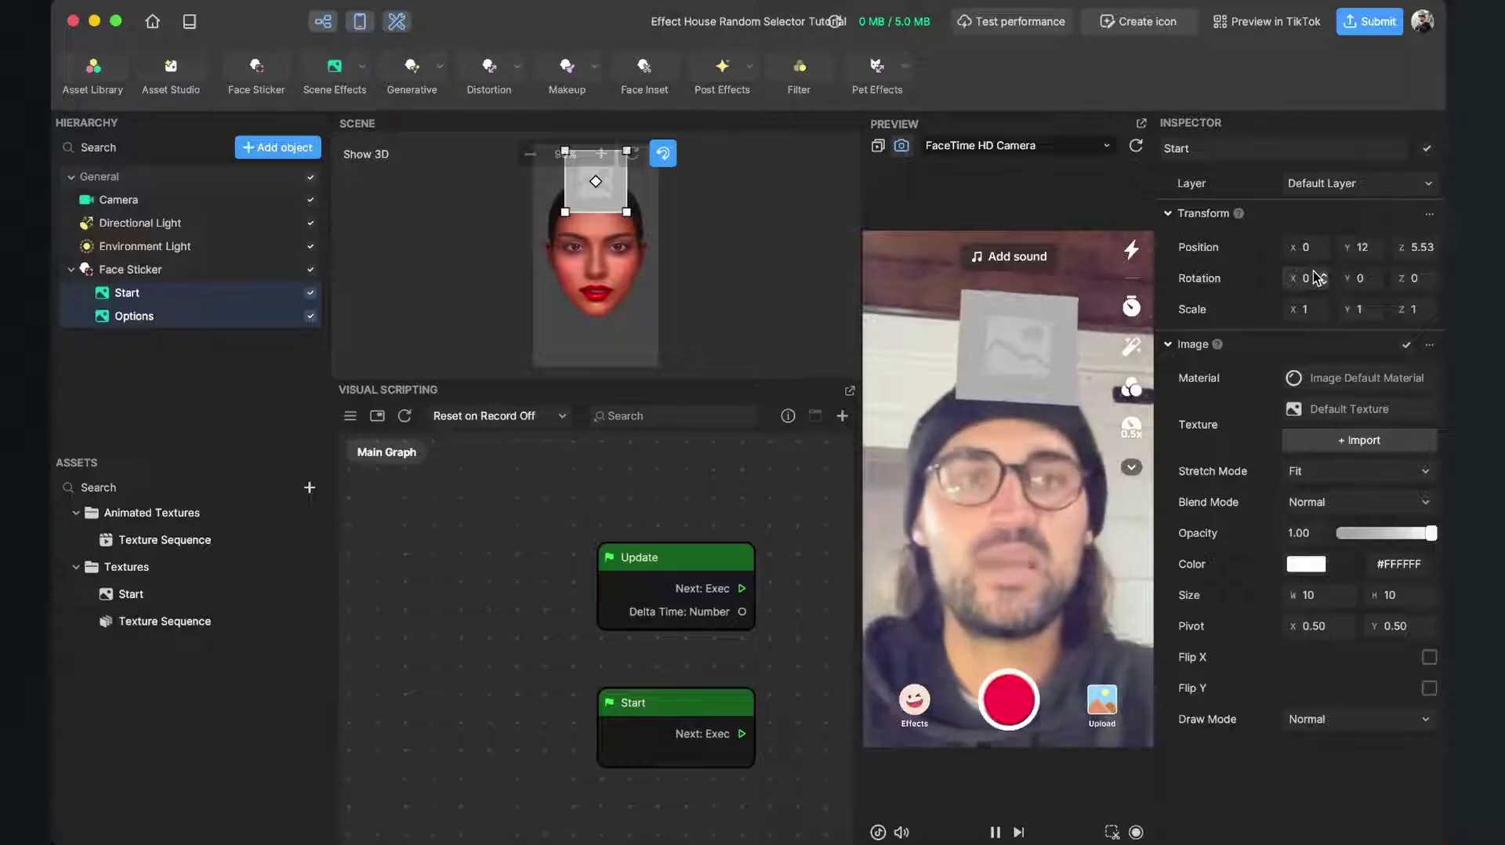
Set the X and Y scale of both the Start and Options images to 1.5.
left_click(1307, 310)
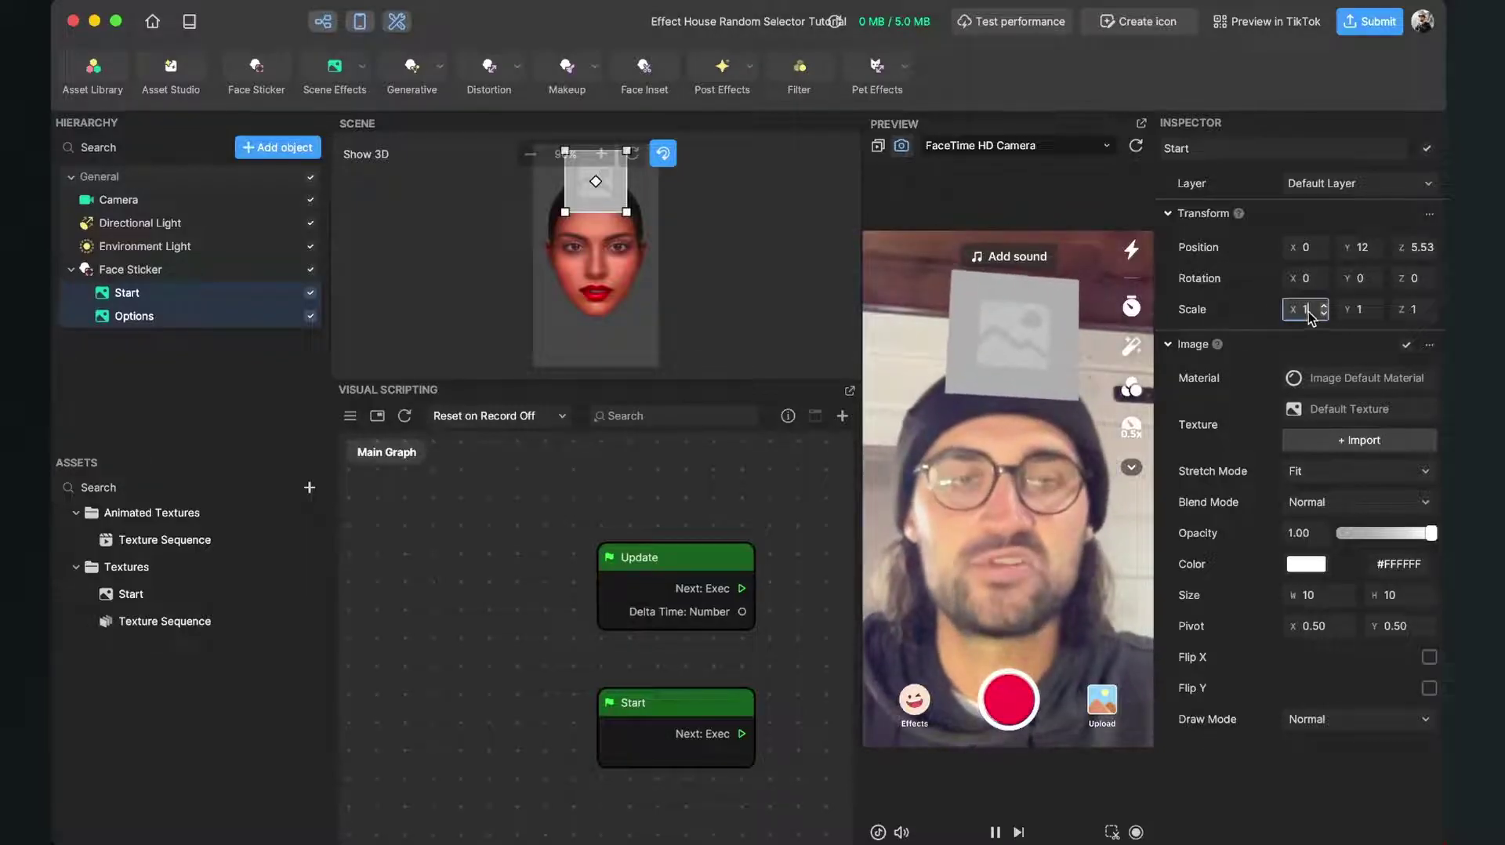
left_click(1356, 312)
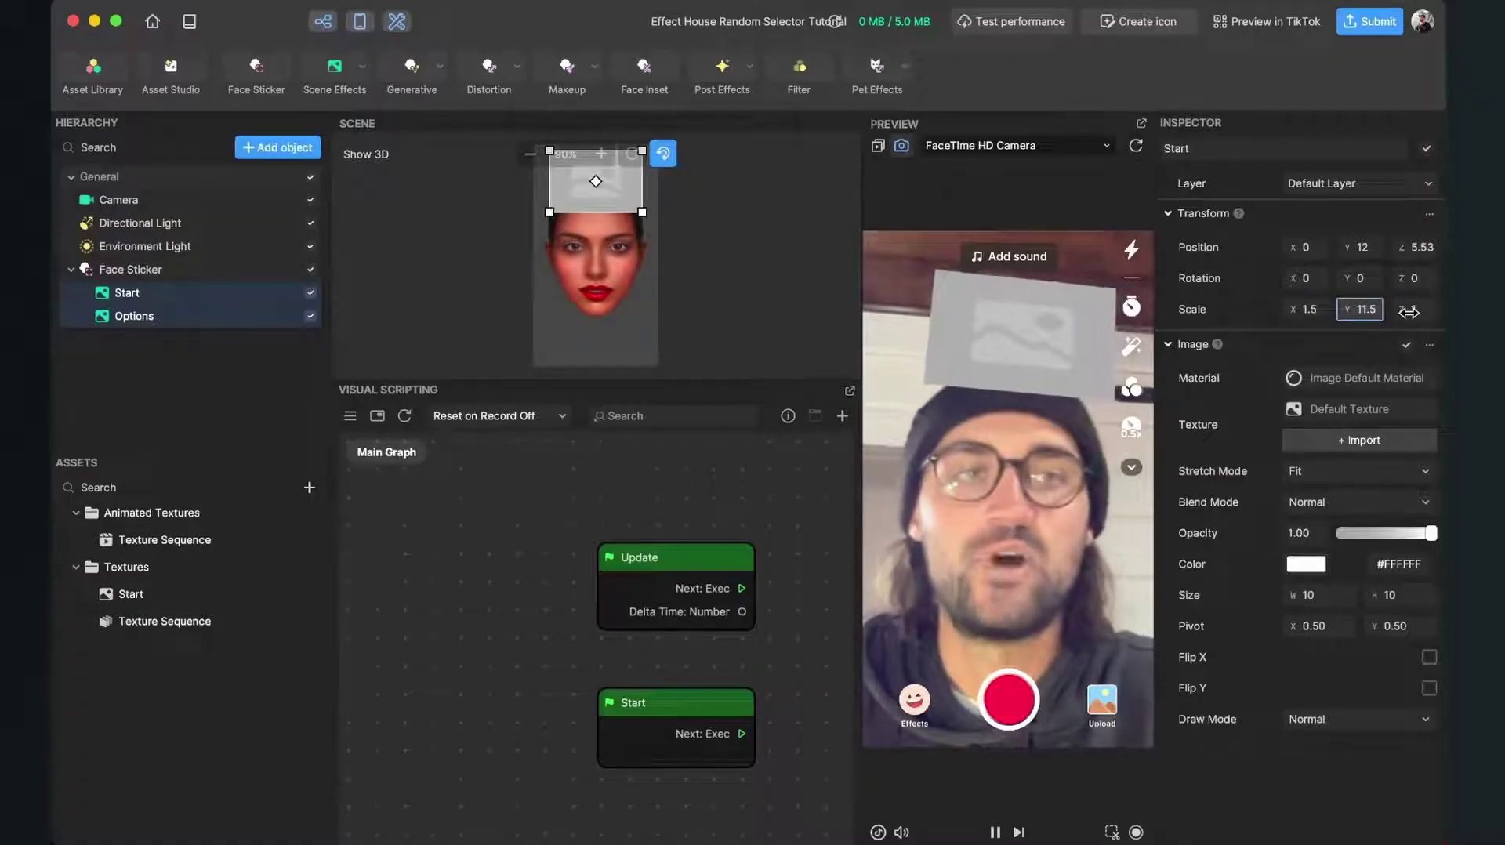
key("Return")
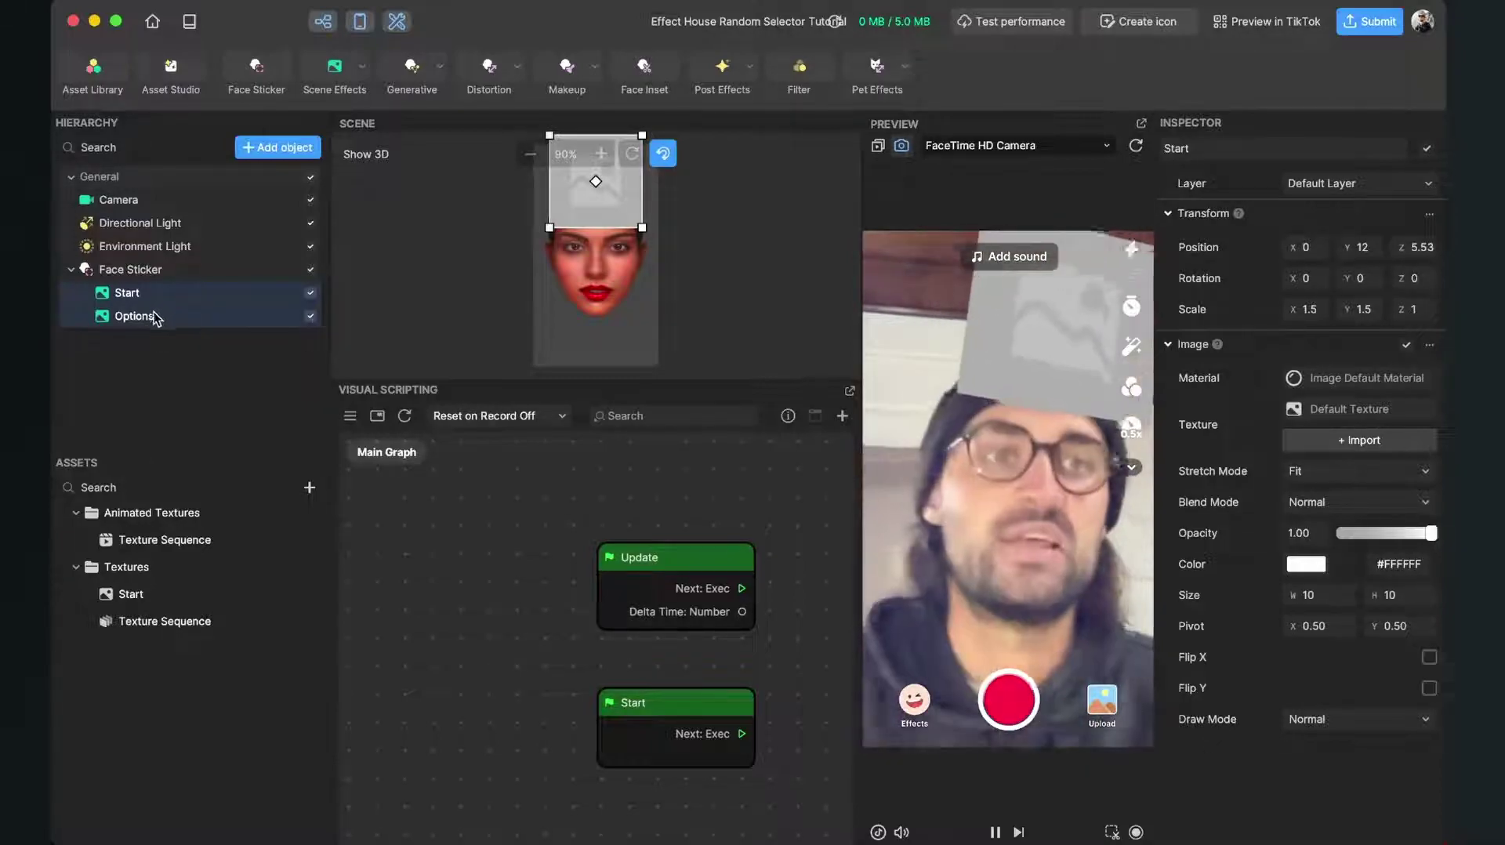
Assign the Start texture to the Start image under the Face Sticker.
left_click(129, 269)
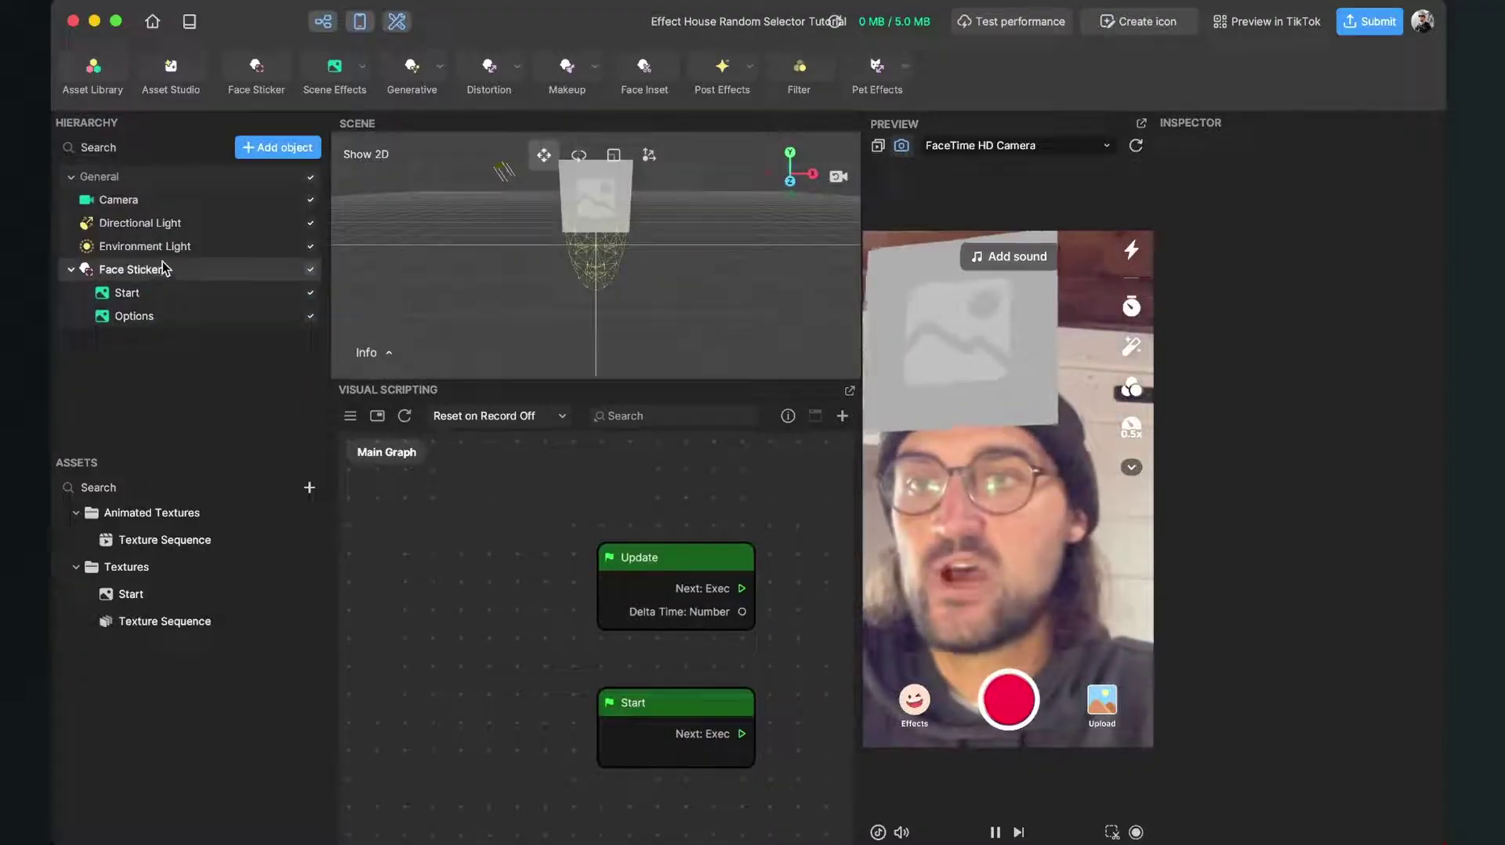
left_click(131, 296)
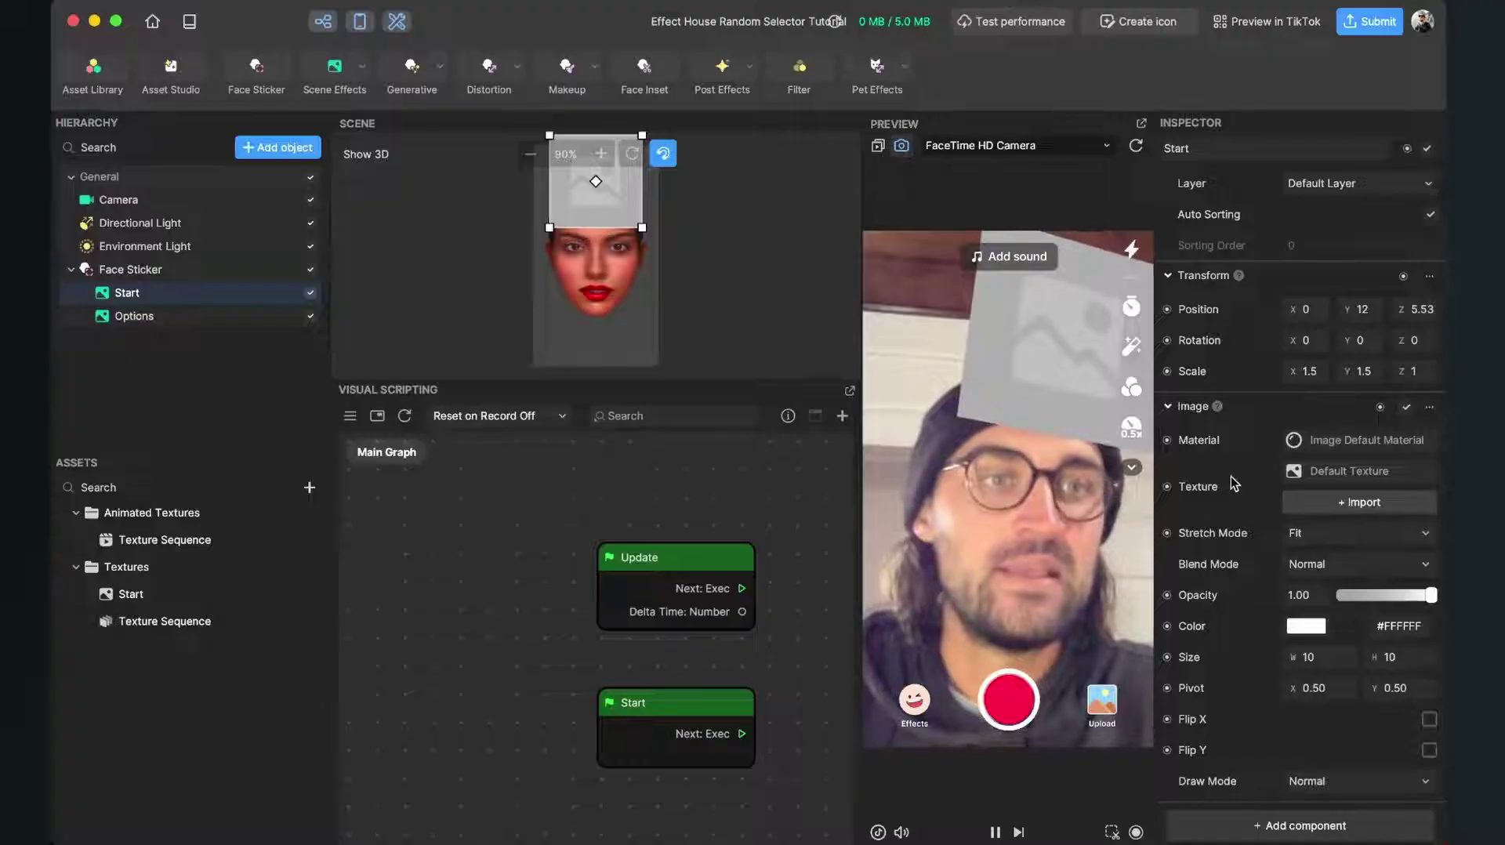
left_click(1334, 470)
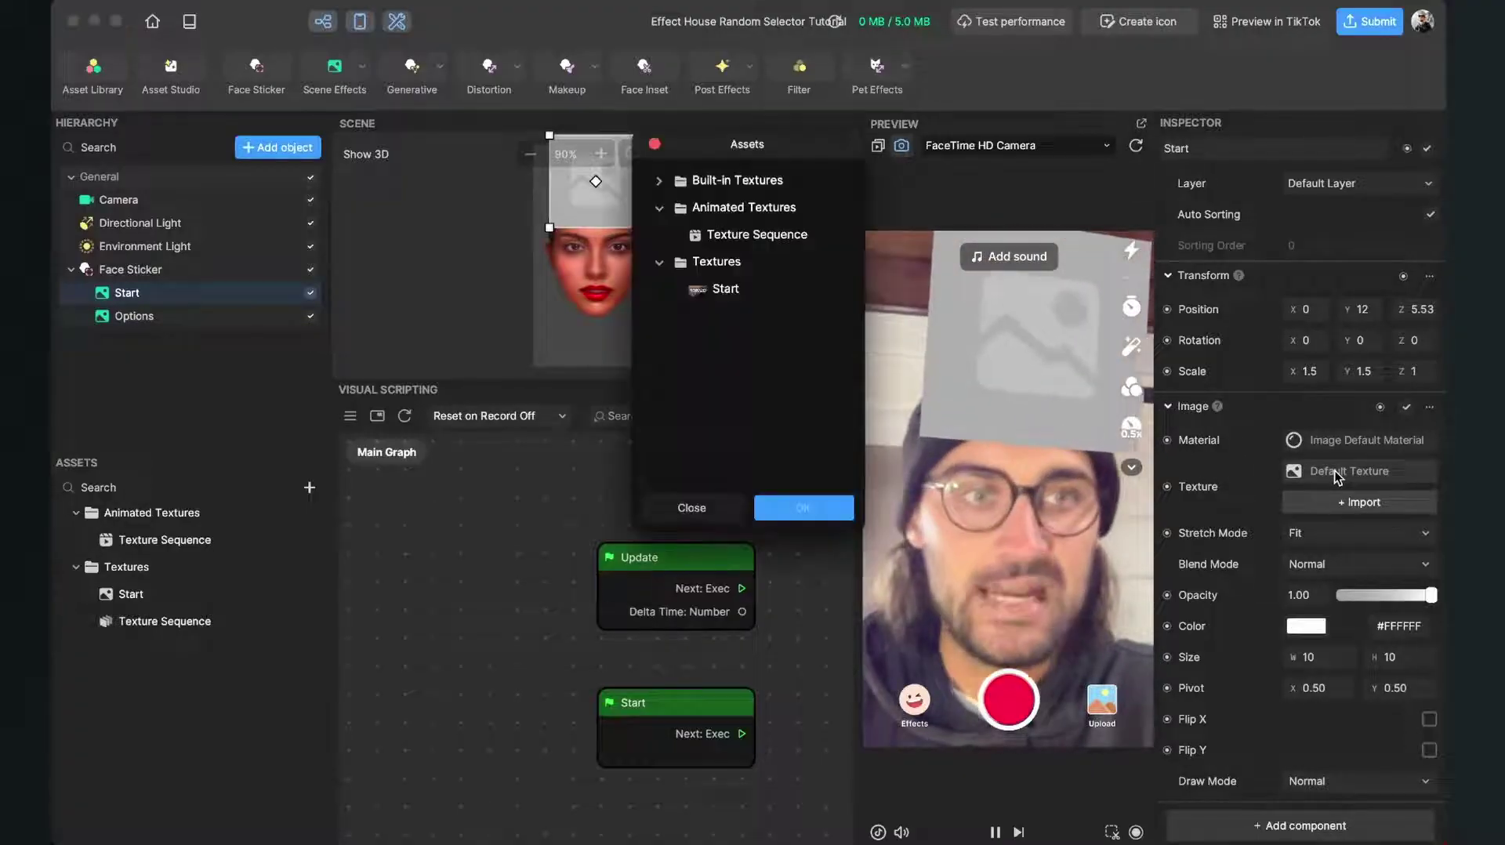
left_click(728, 296)
left_click(813, 510)
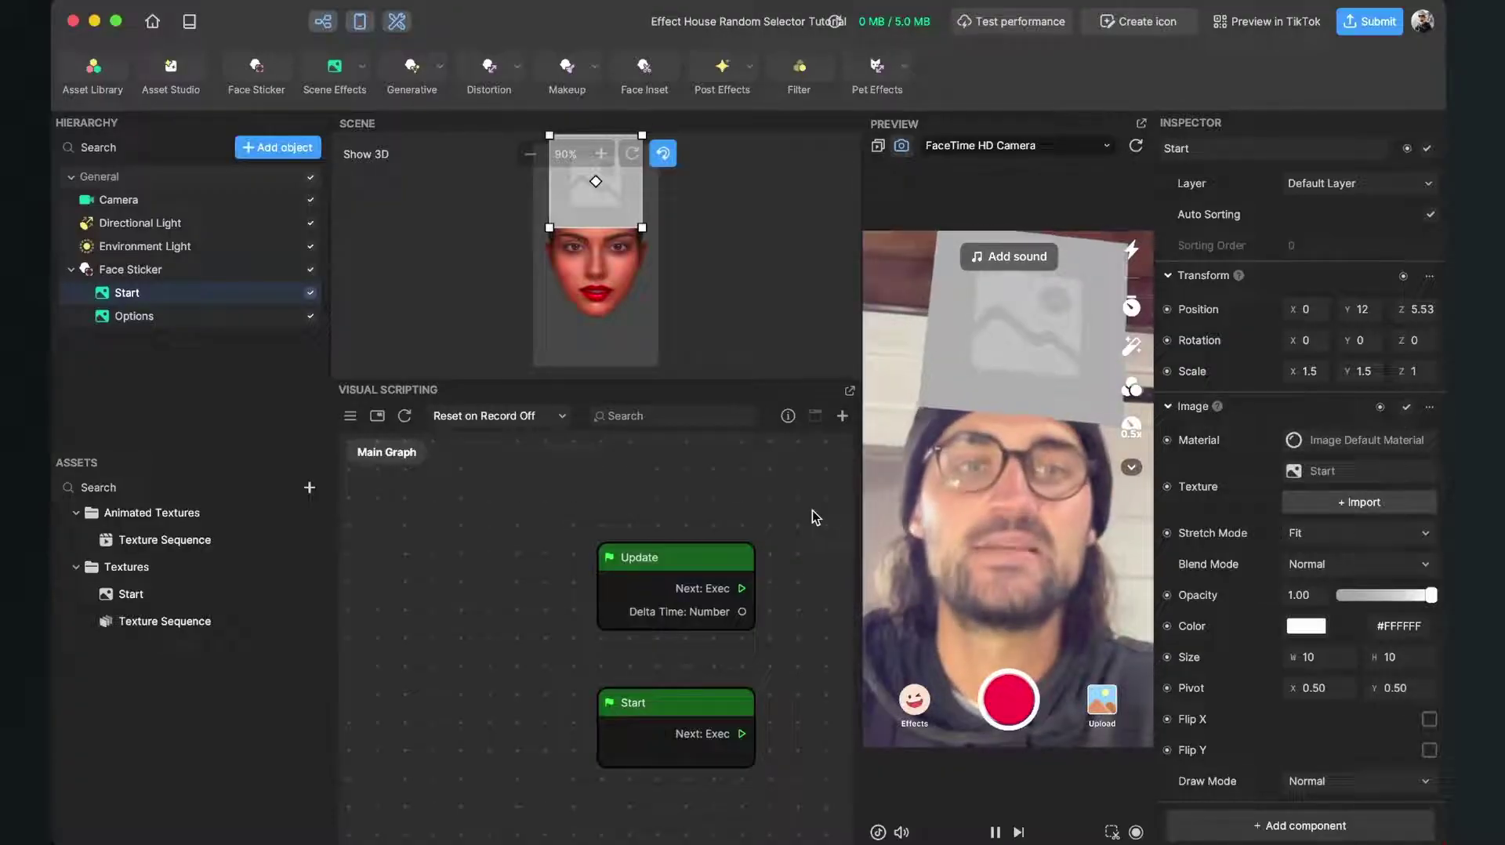
Assign the Texture Sequence animated texture to the Options image under the Face Sticker.
left_click(171, 326)
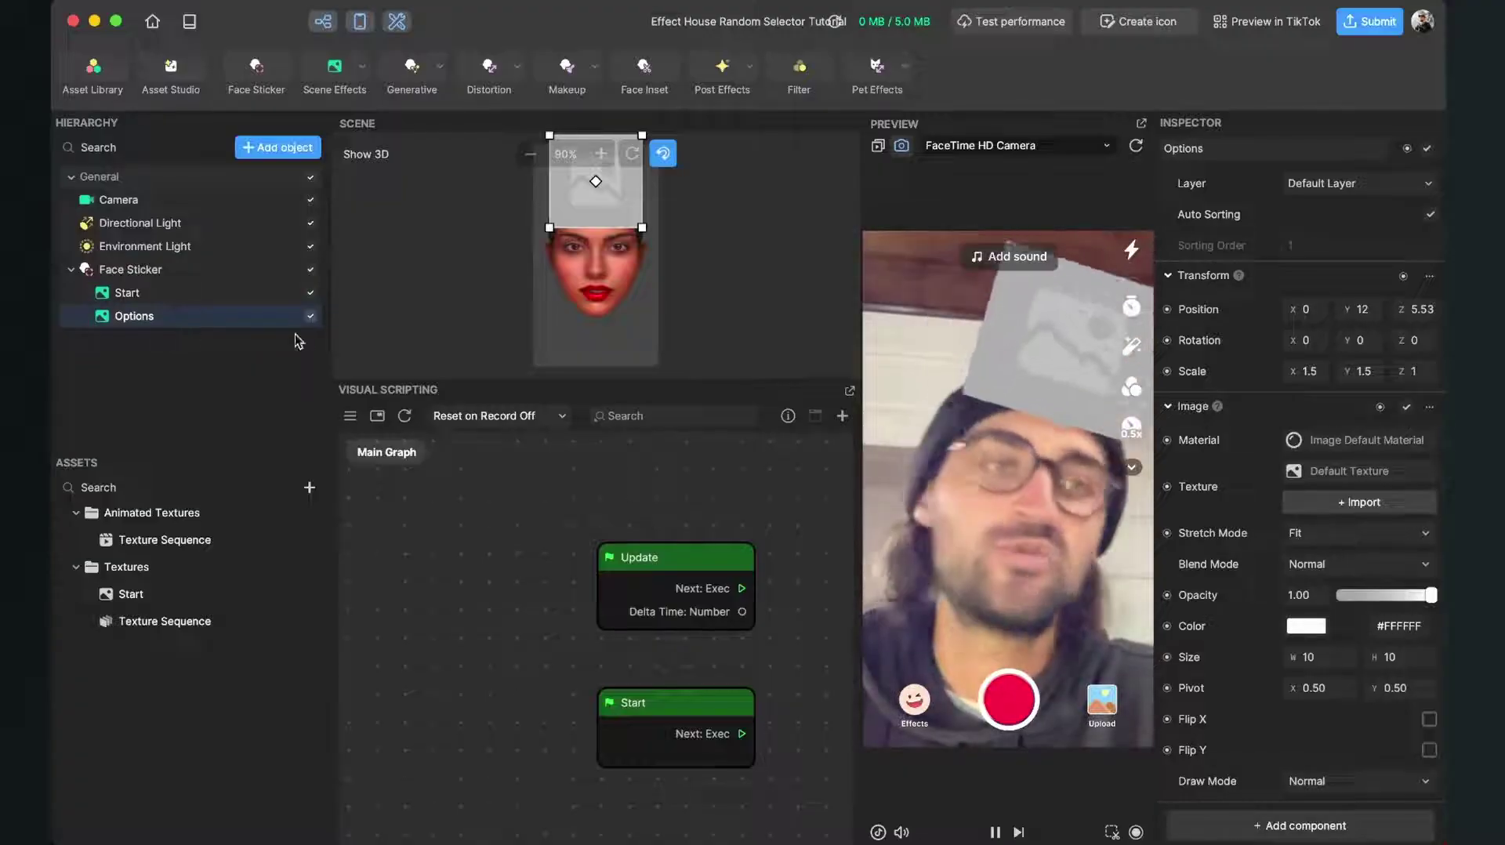
left_click(1347, 475)
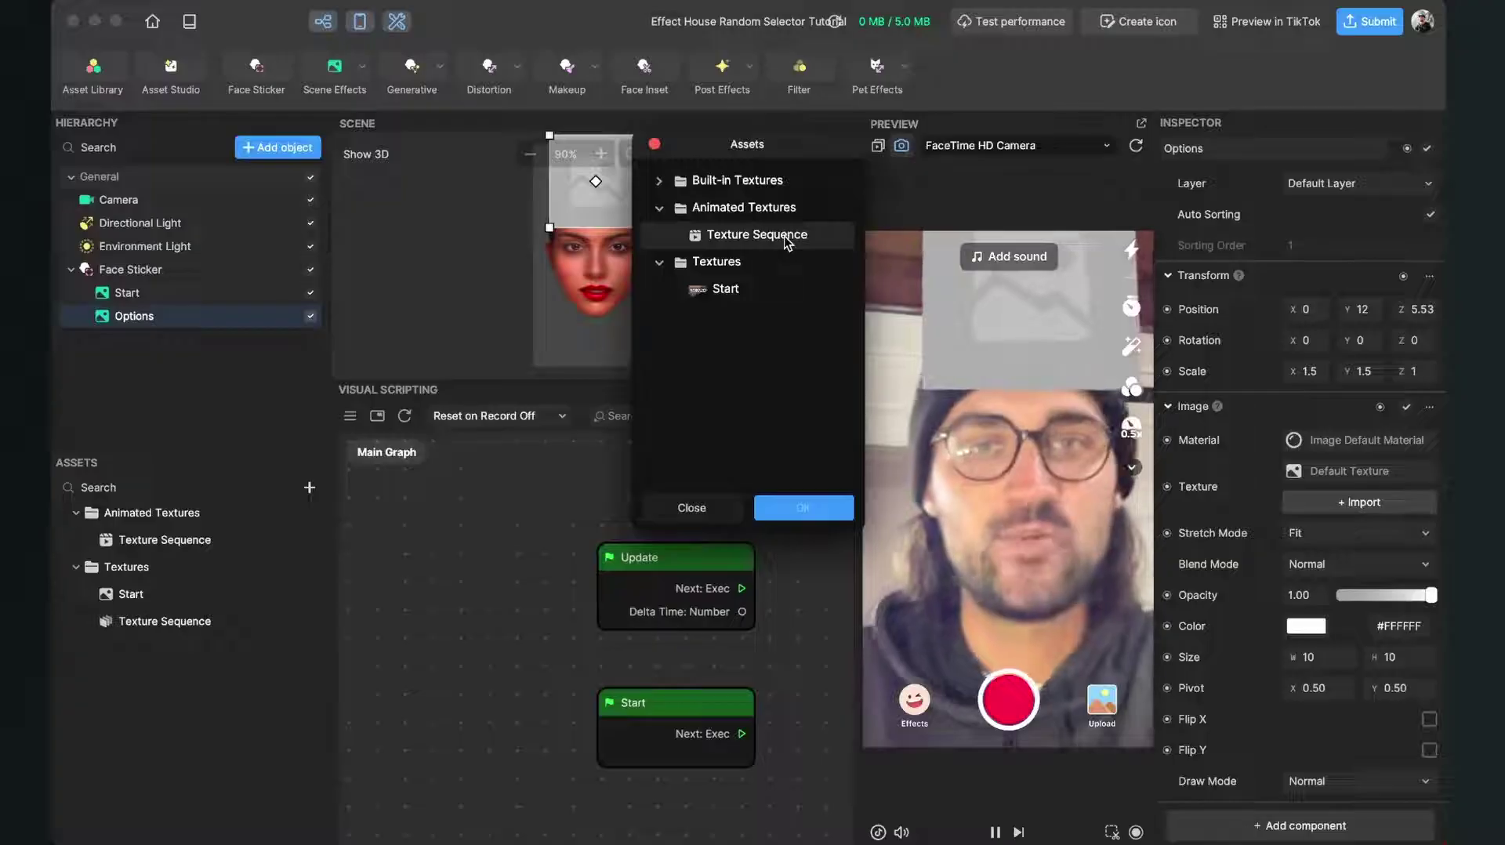
left_click(729, 227)
left_click(803, 508)
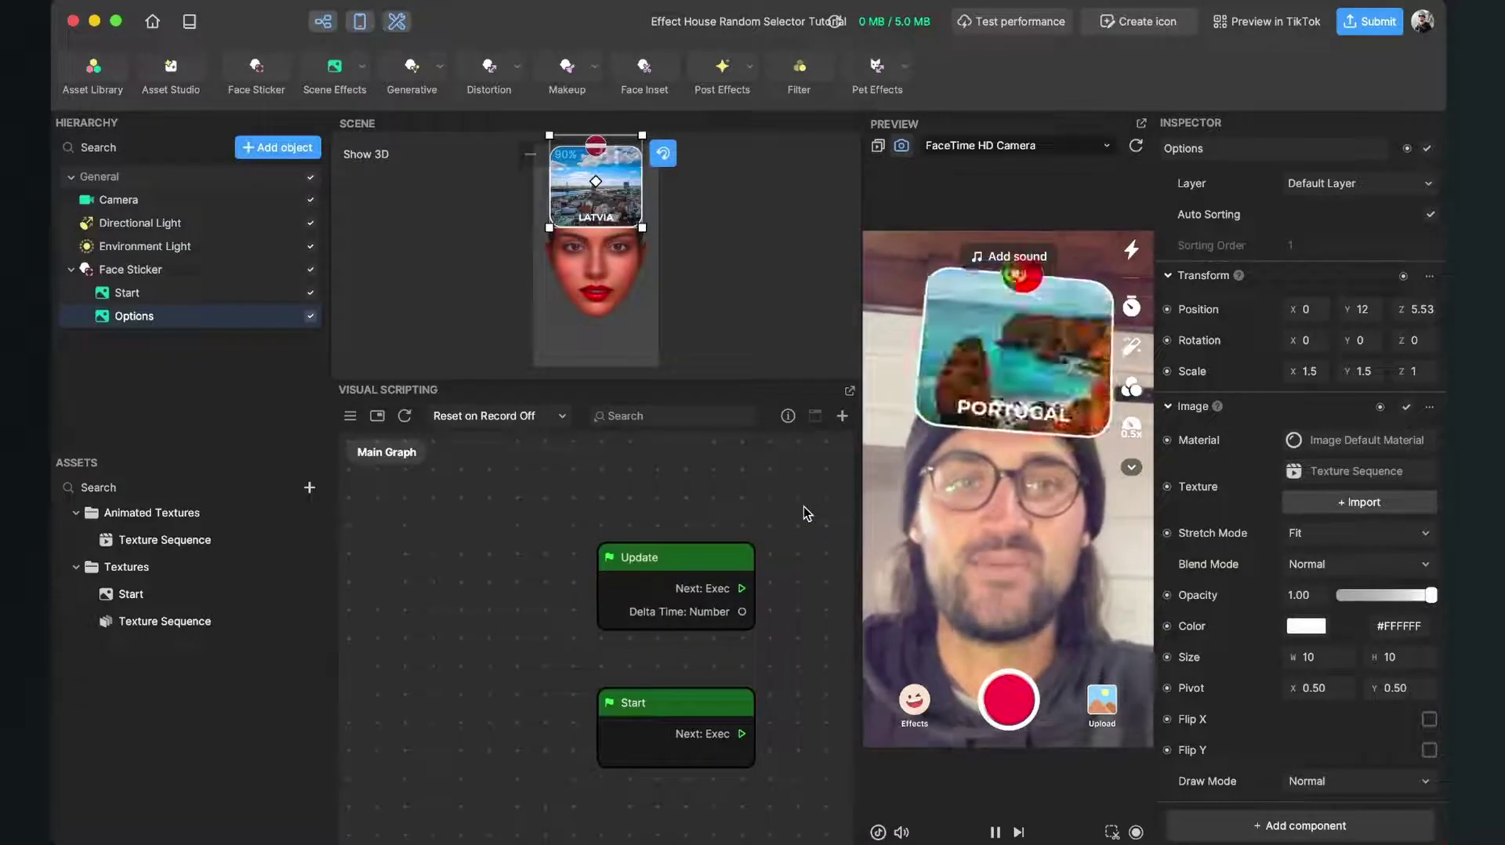
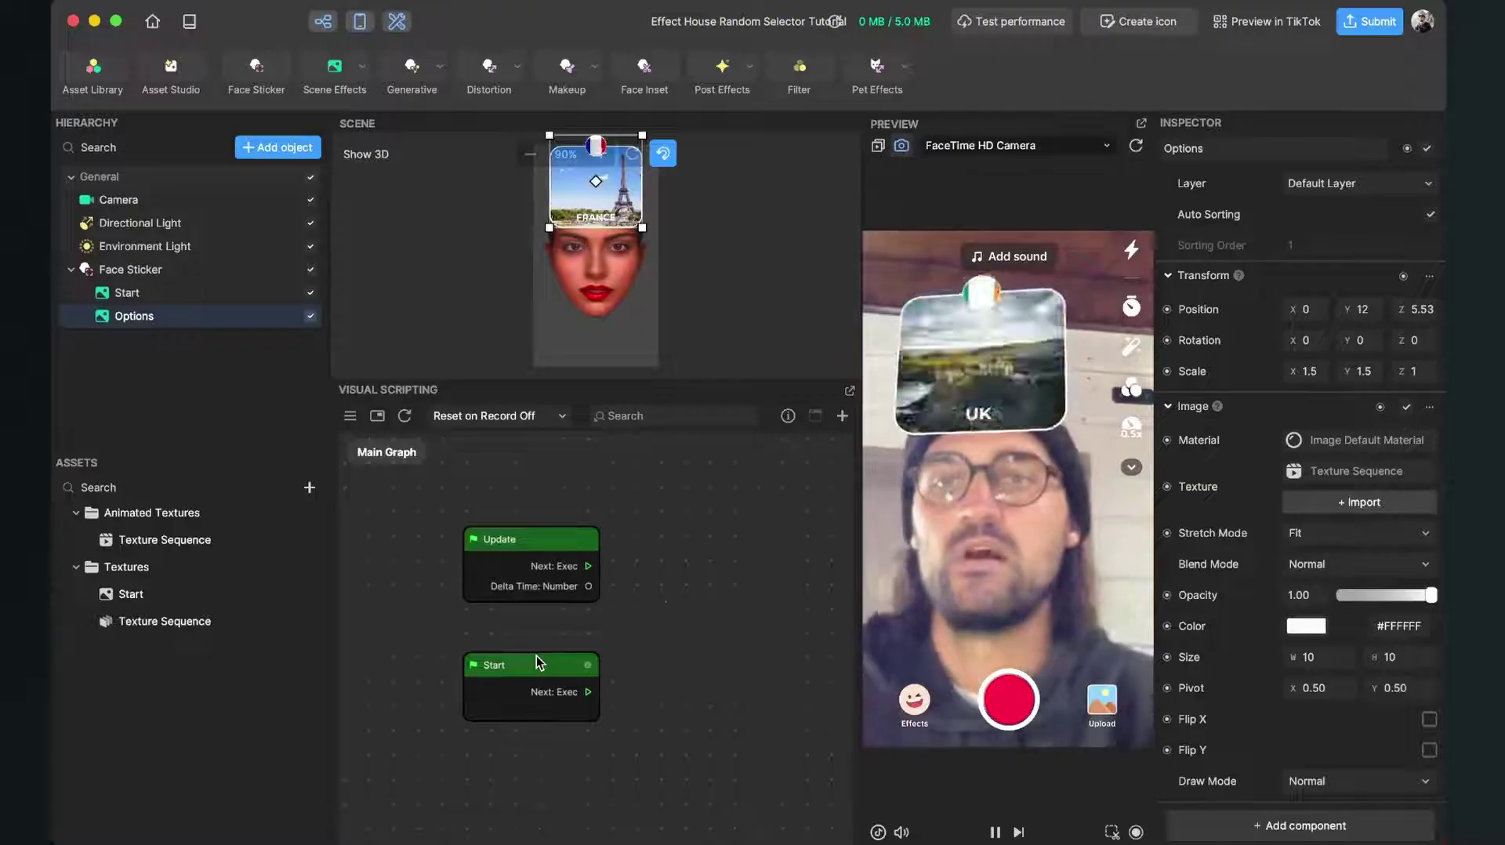
Add a Set Visibility node to the graph and connect the Start event's Next output to its Enter input.
left_click_drag(551, 667, 514, 656)
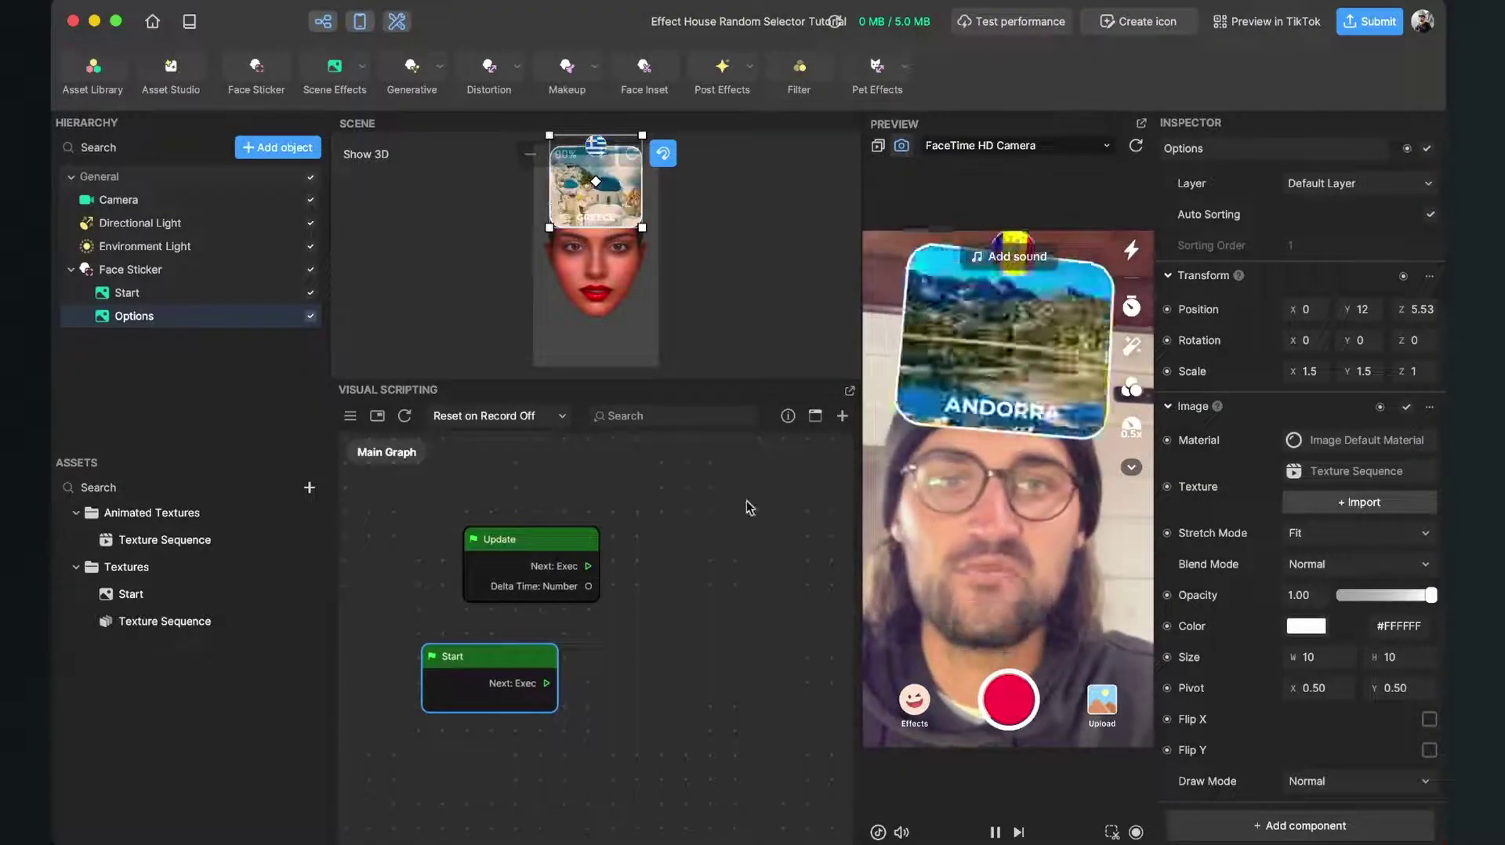
left_click(843, 417)
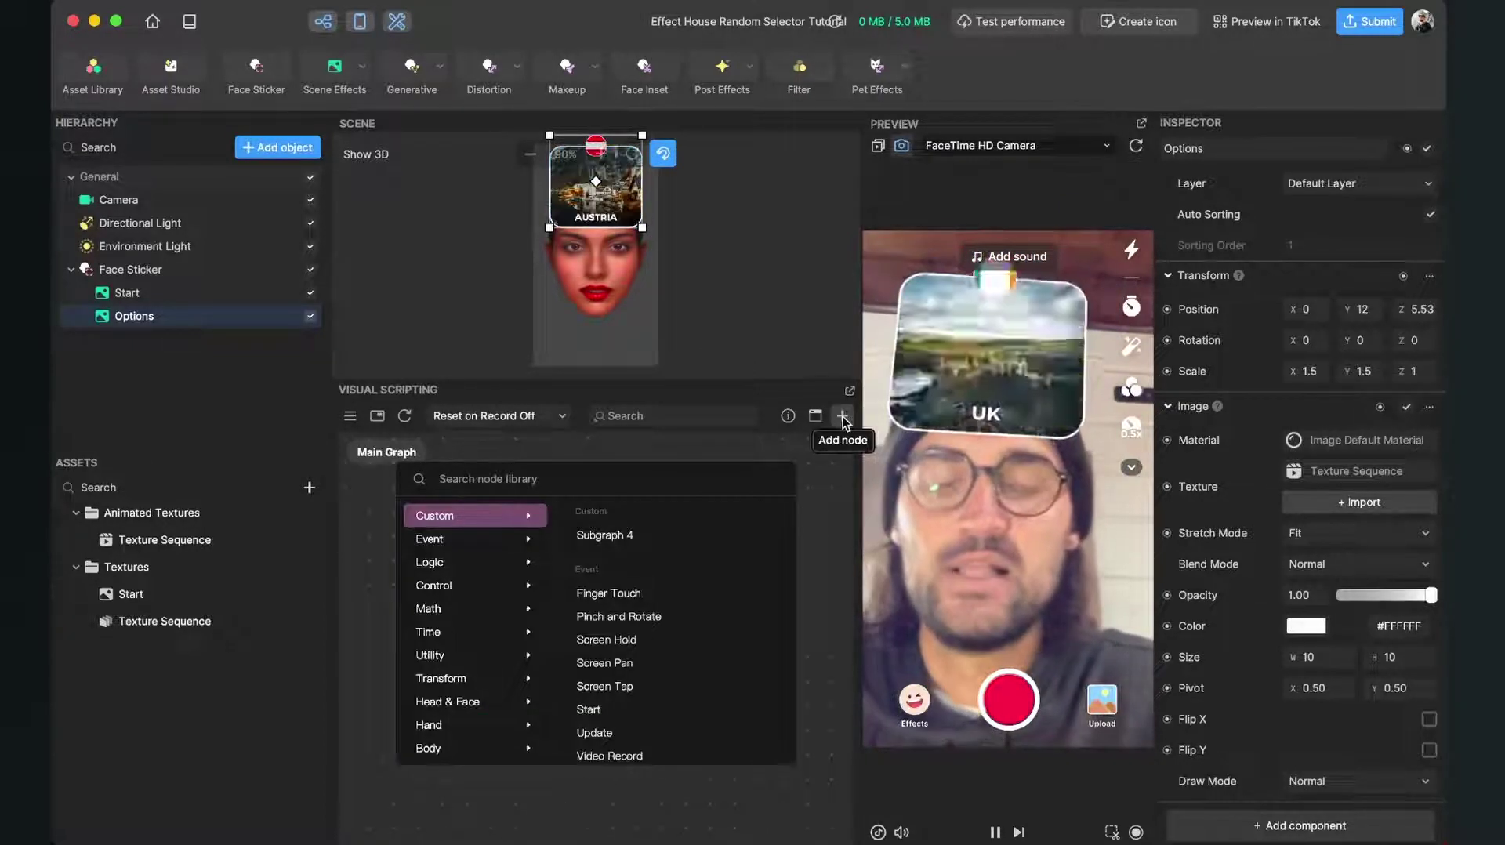
type("set vi")
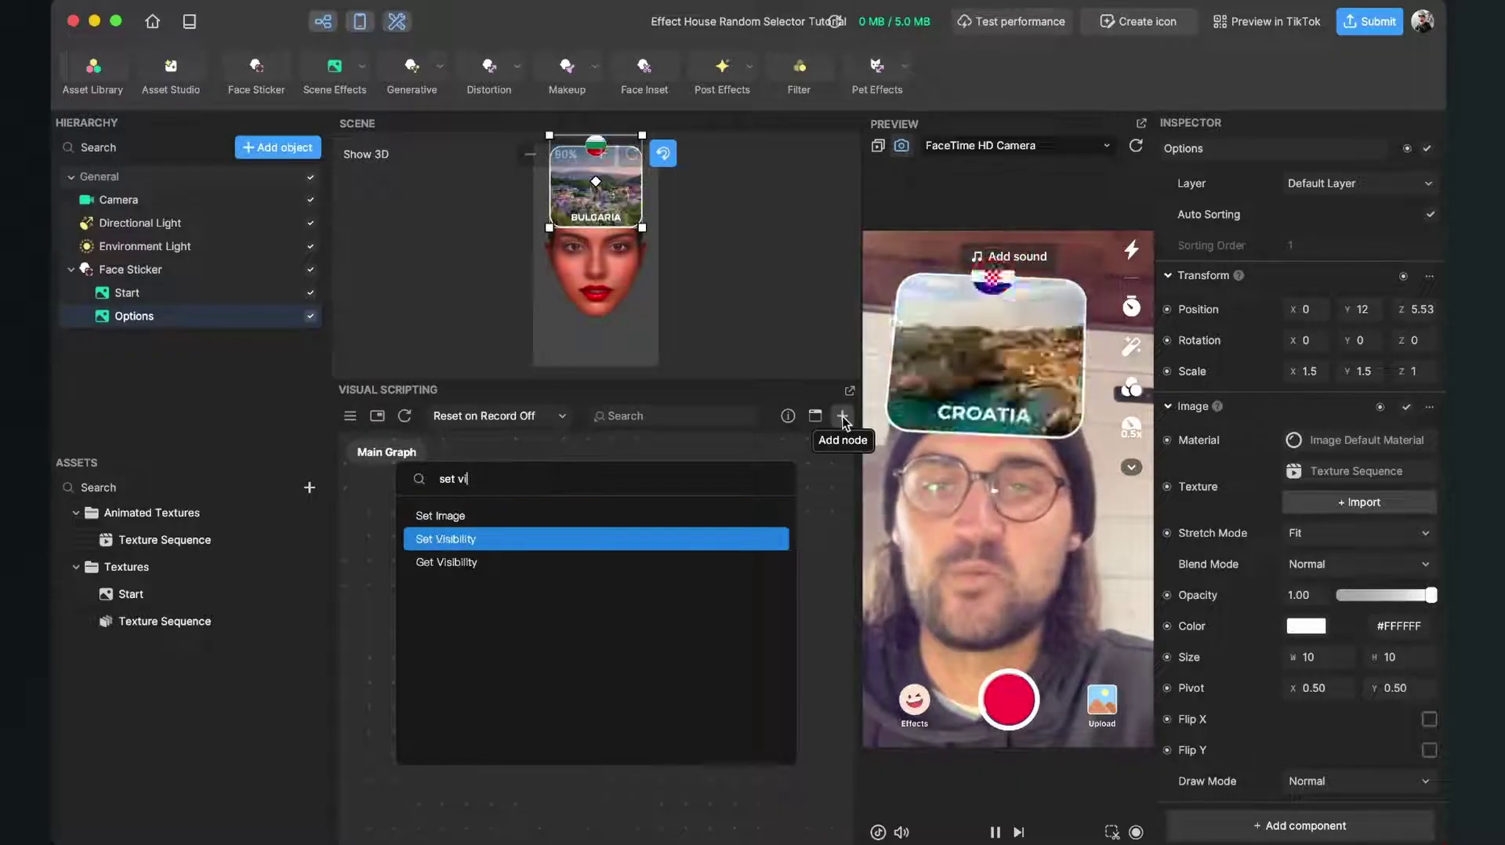
key("Return")
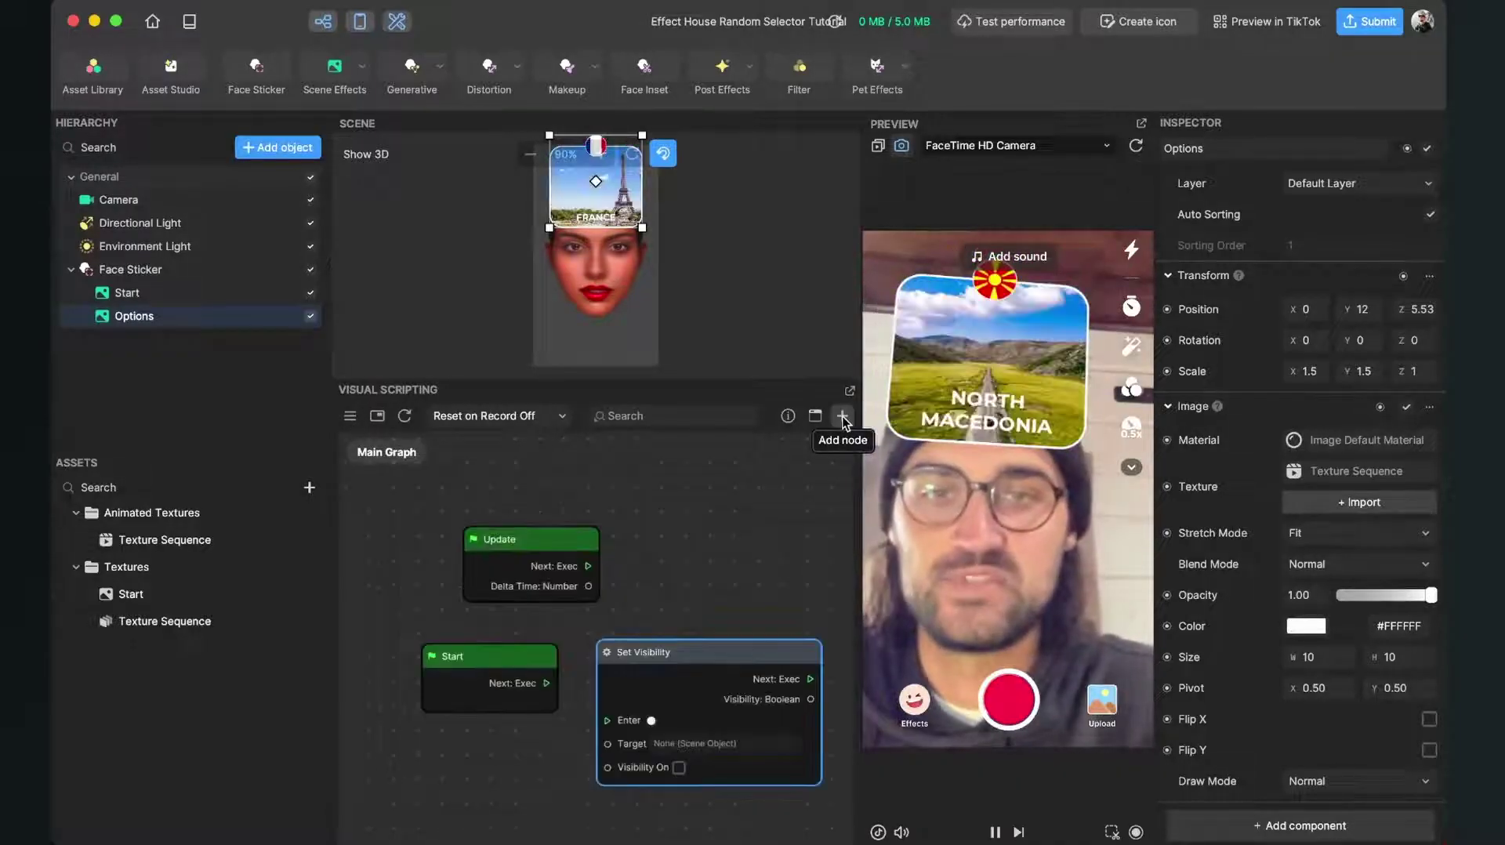
left_click_drag(510, 672, 481, 672)
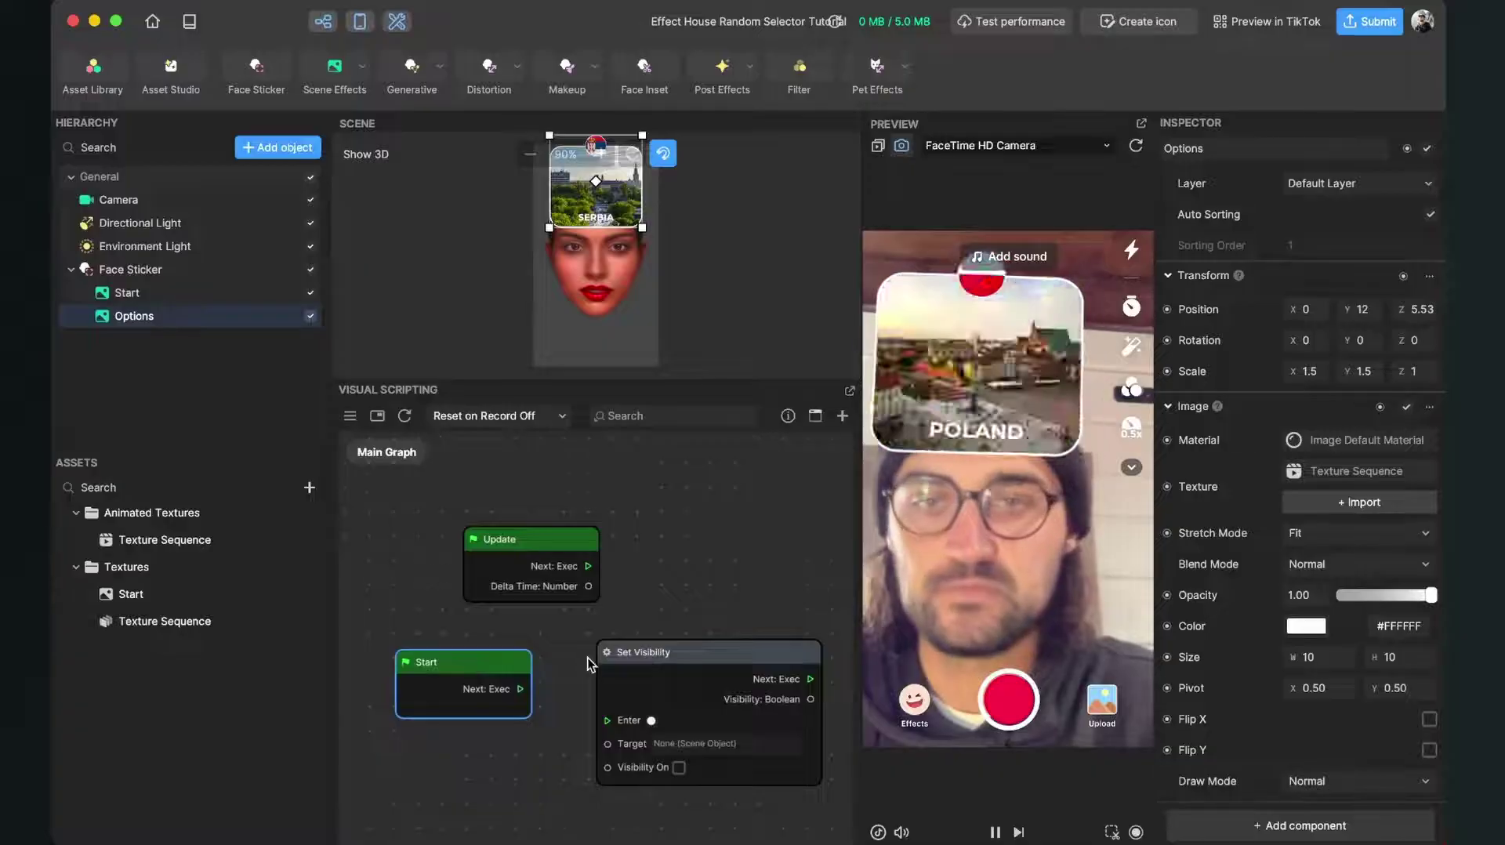
scroll(590, 664, "down", 3)
scroll(555, 668, "up", 2)
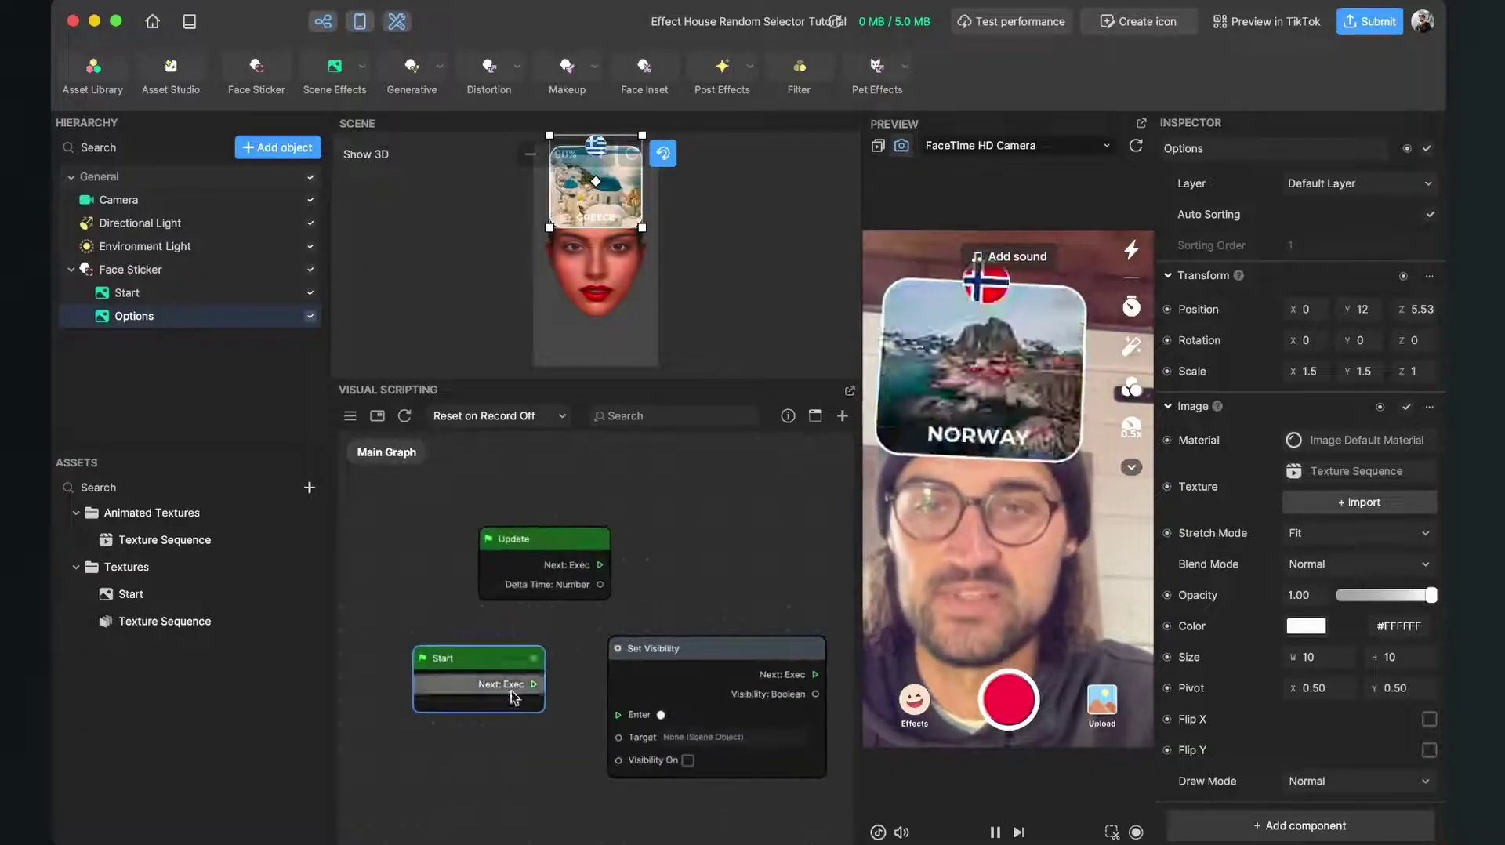
left_click_drag(537, 687, 620, 721)
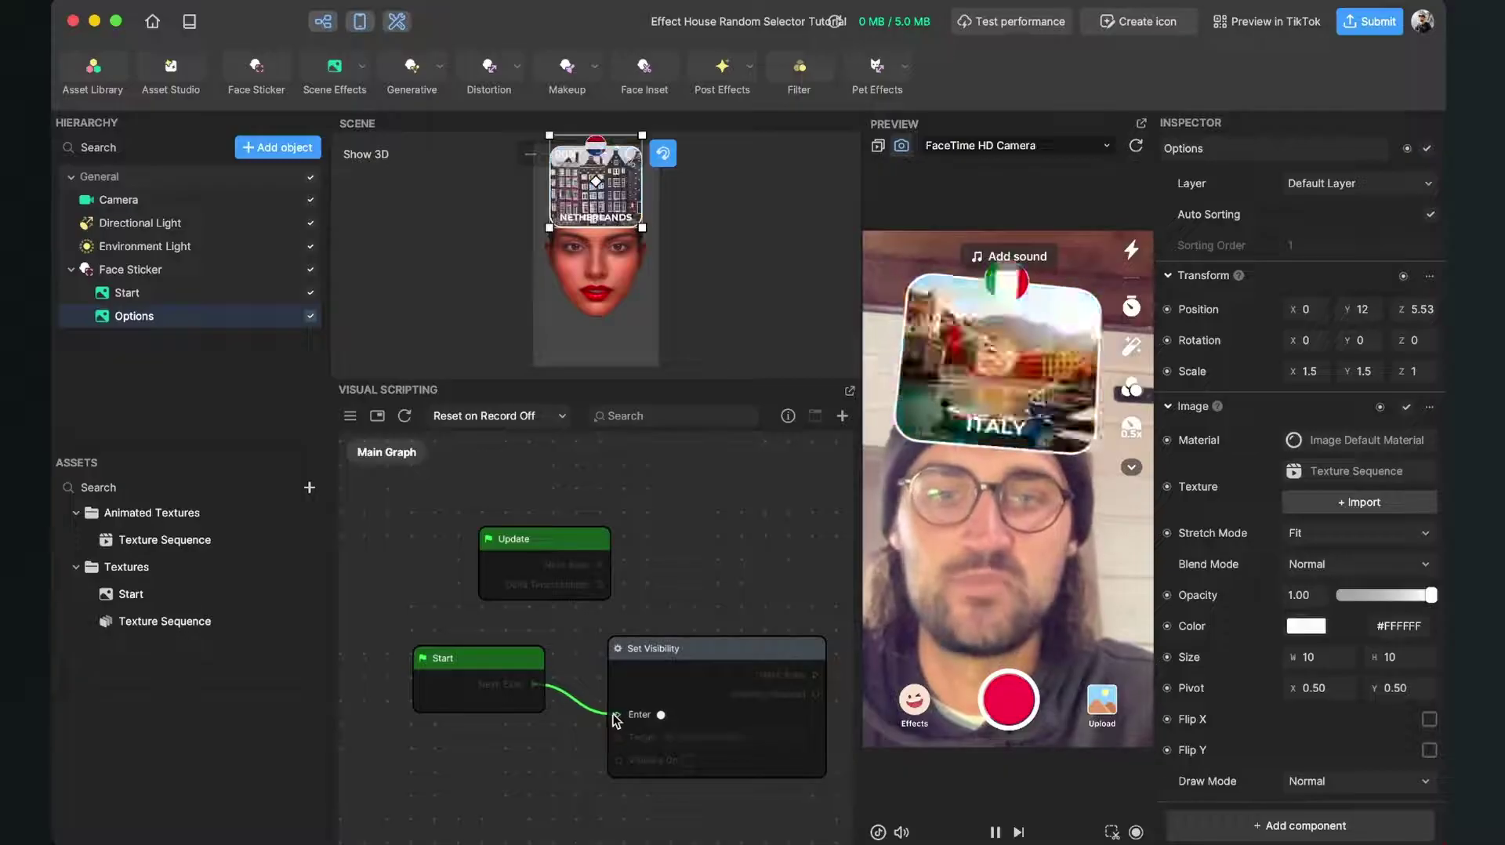
Set the Set Visibility node's target to the Start image and enable Visibility On.
left_click(732, 738)
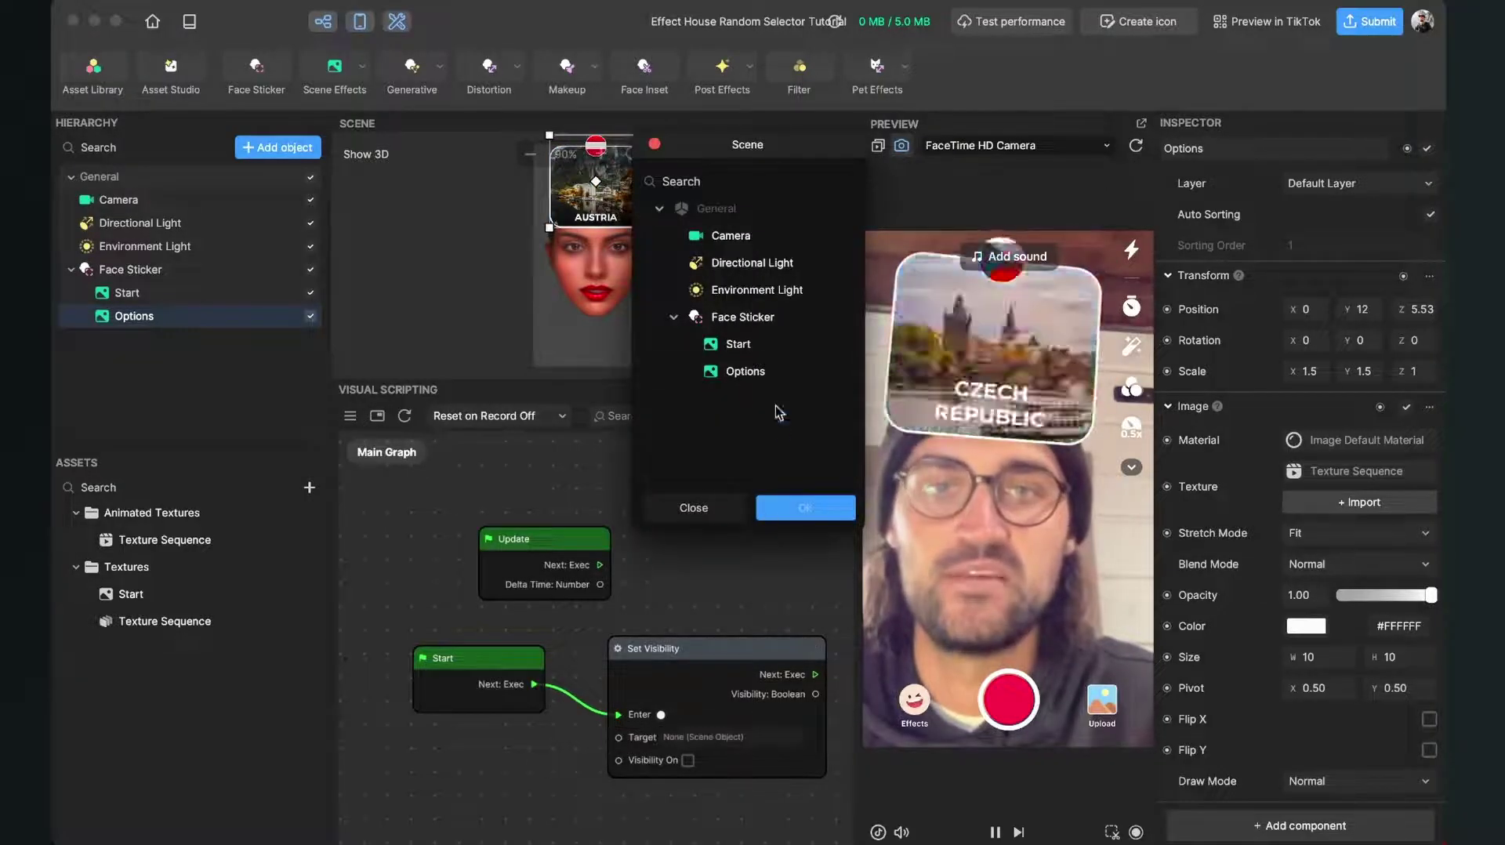
left_click(746, 345)
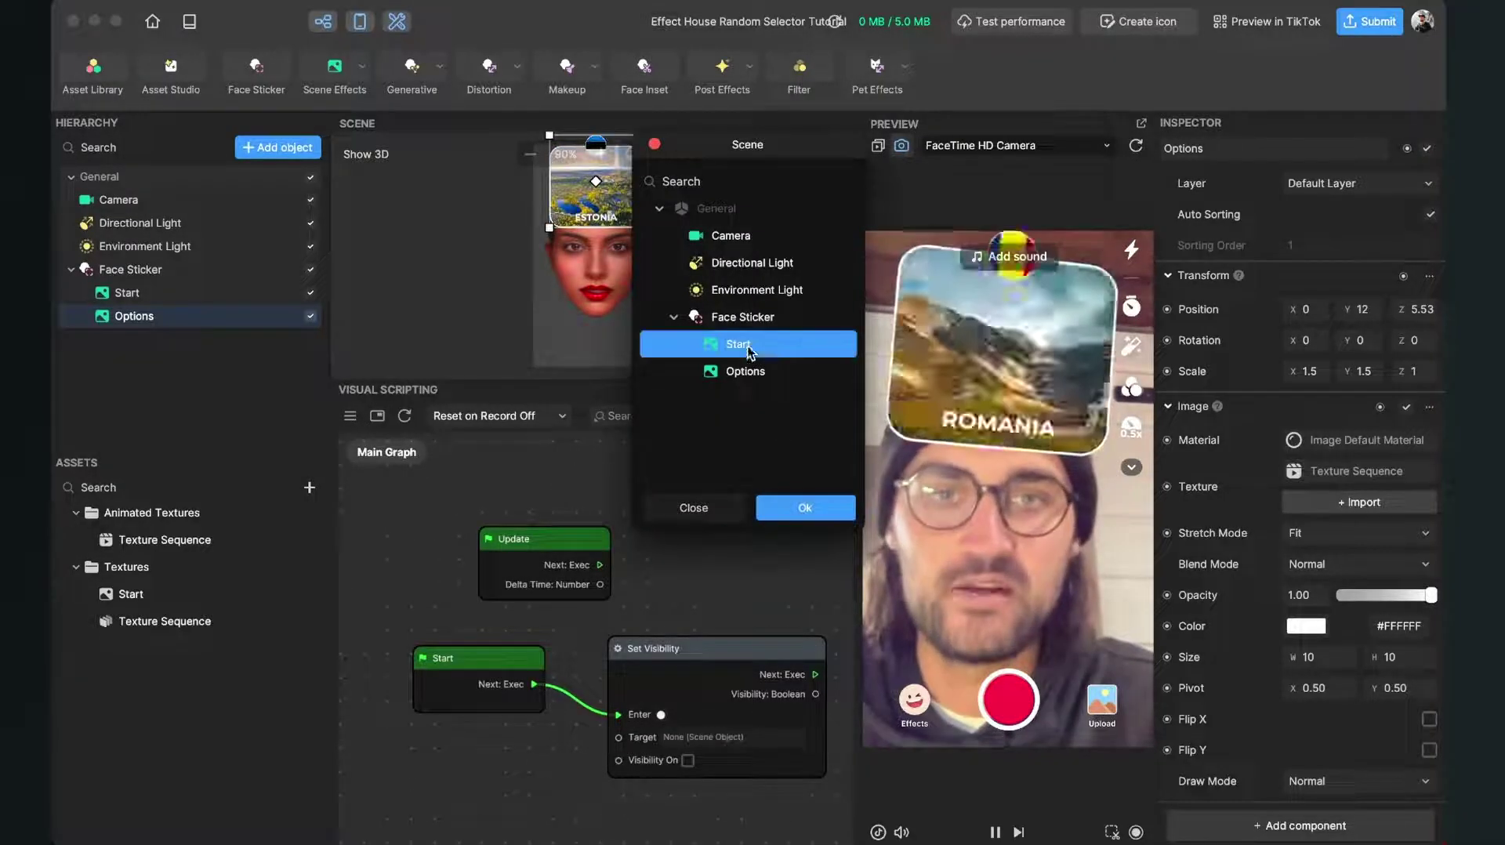
left_click(807, 508)
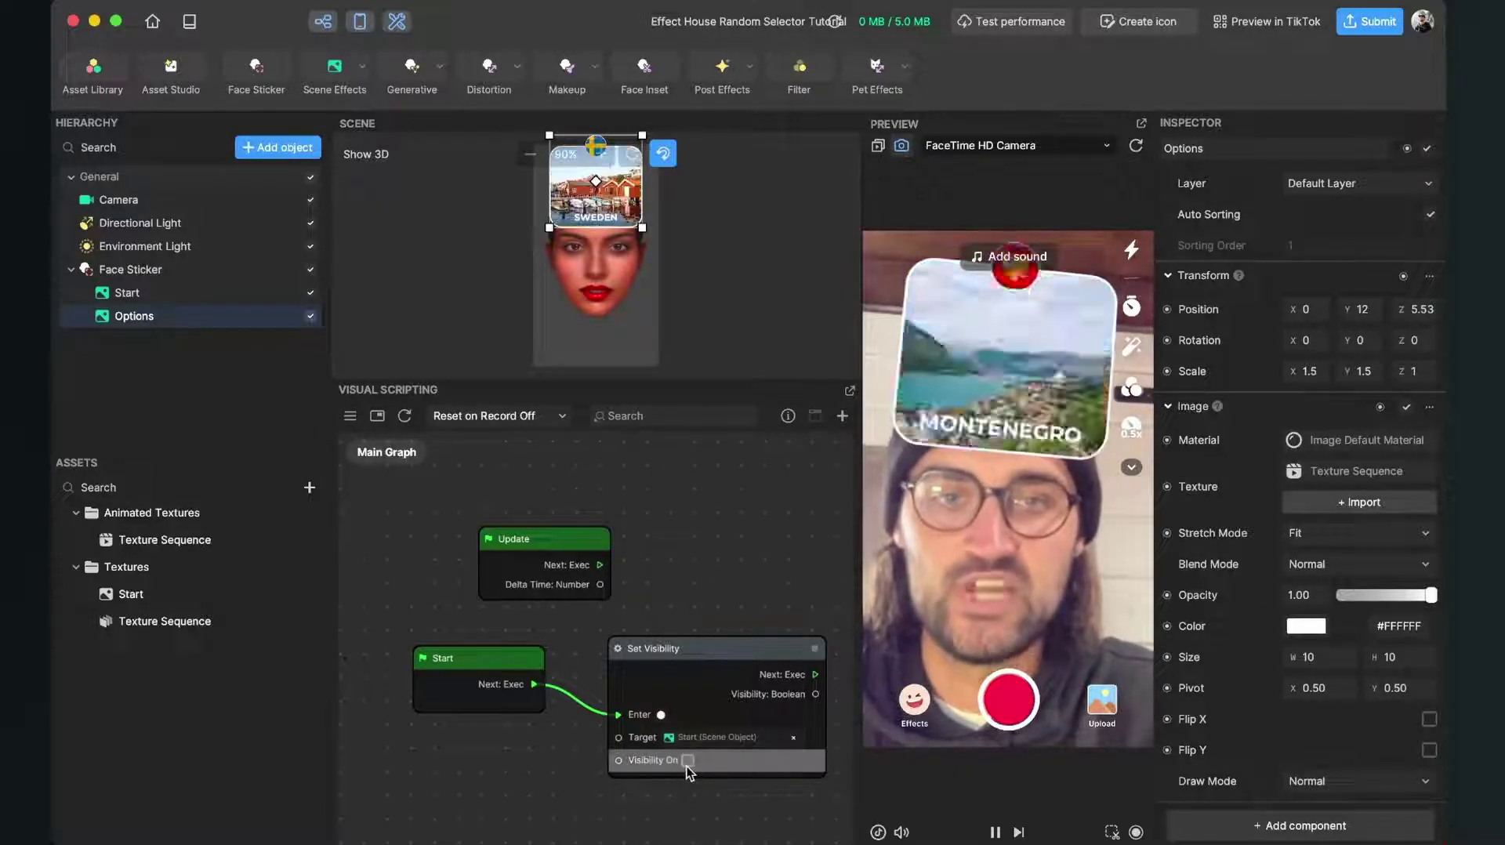
scroll(580, 760, "down", 3)
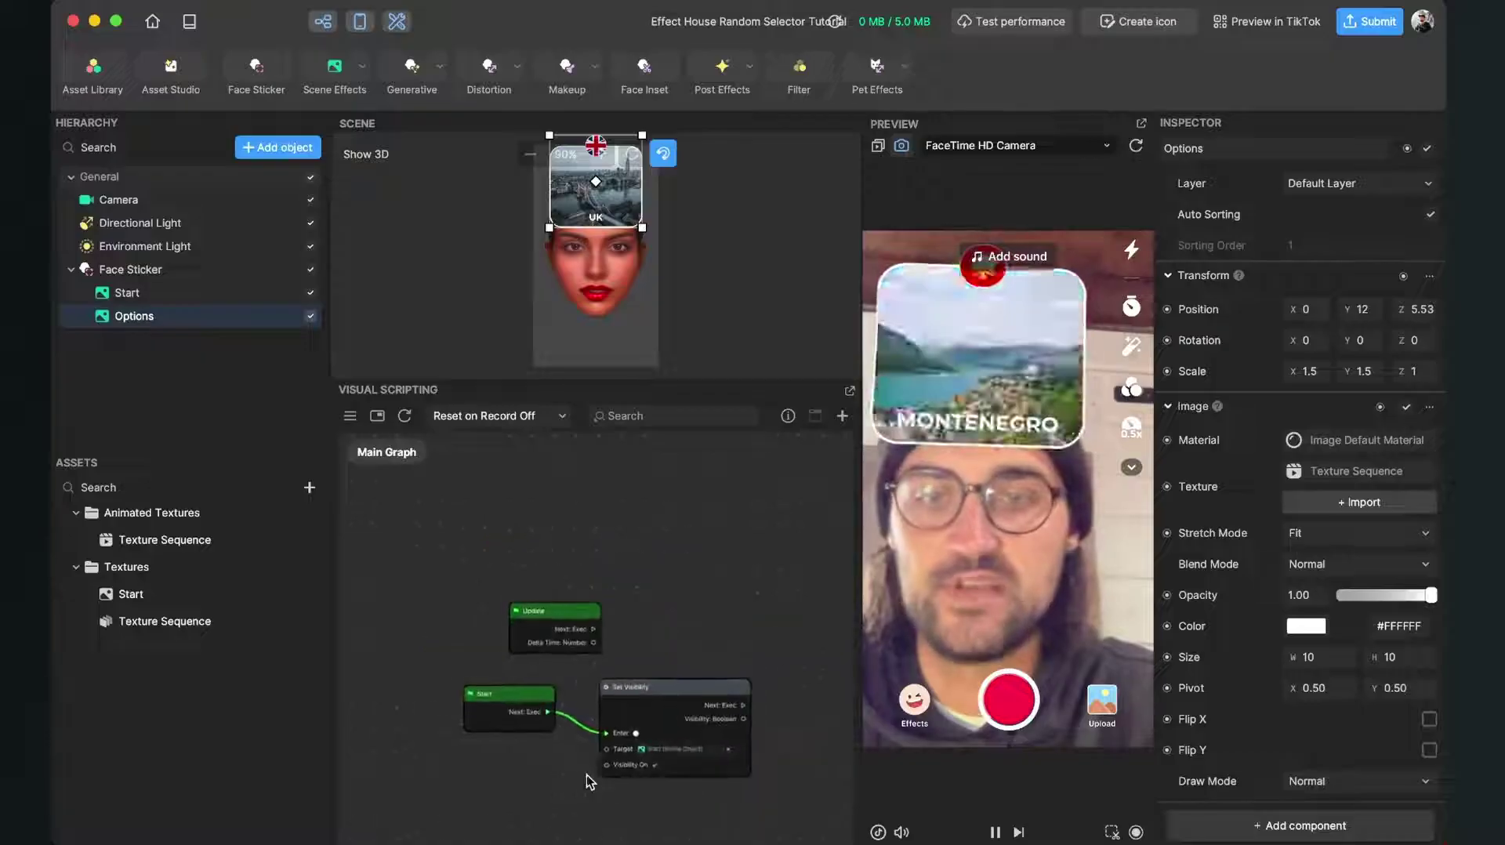
left_click_drag(512, 789, 425, 728)
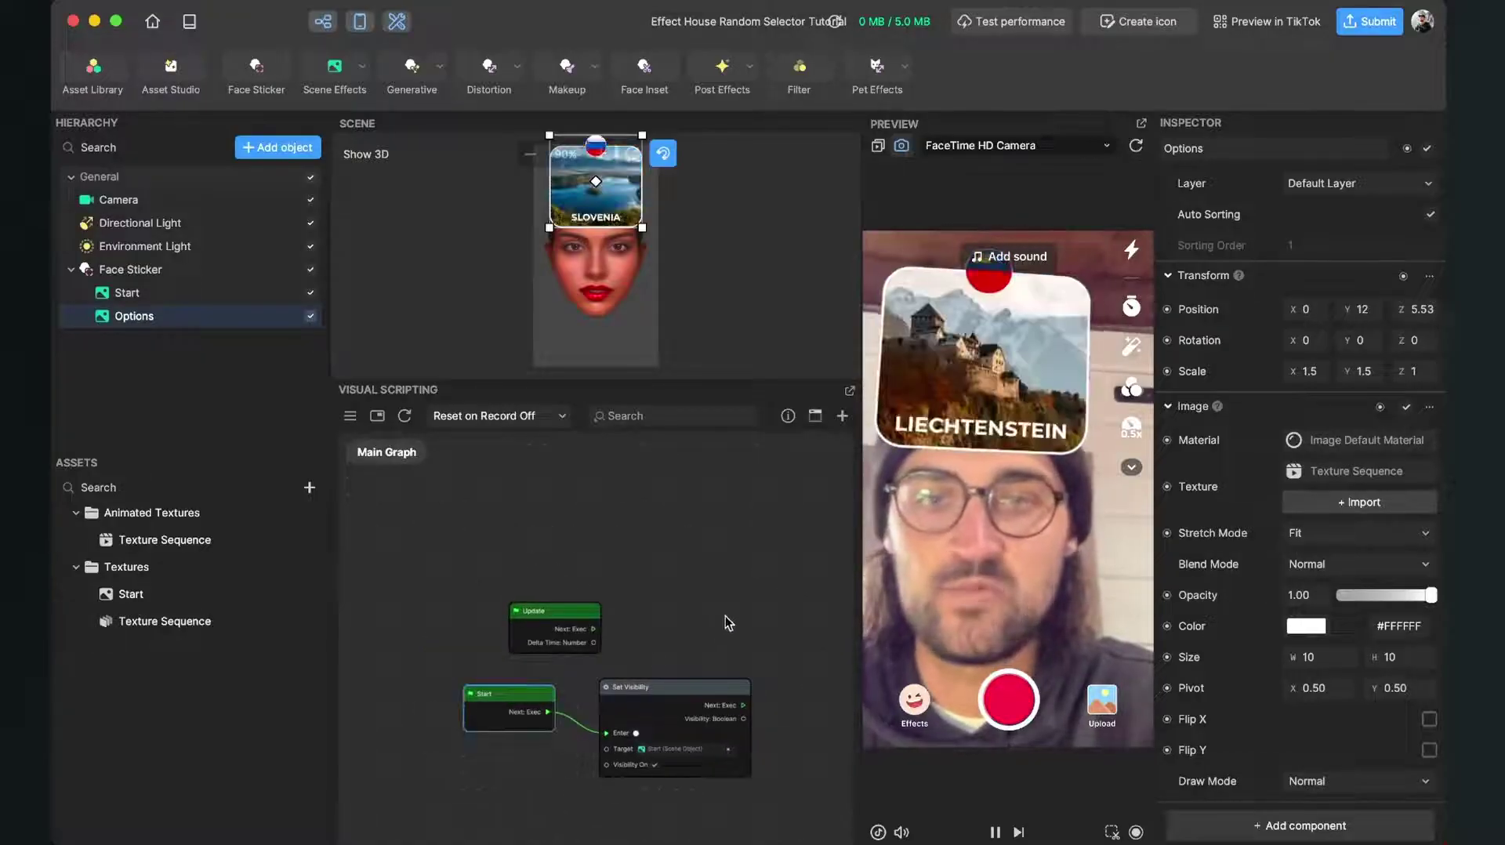
Add a second Set Visibility node connected to the Next output of the first Set Visibility node.
scroll(726, 617, "down", 3)
scroll(660, 557, "right", 4)
scroll(588, 624, "up", 5)
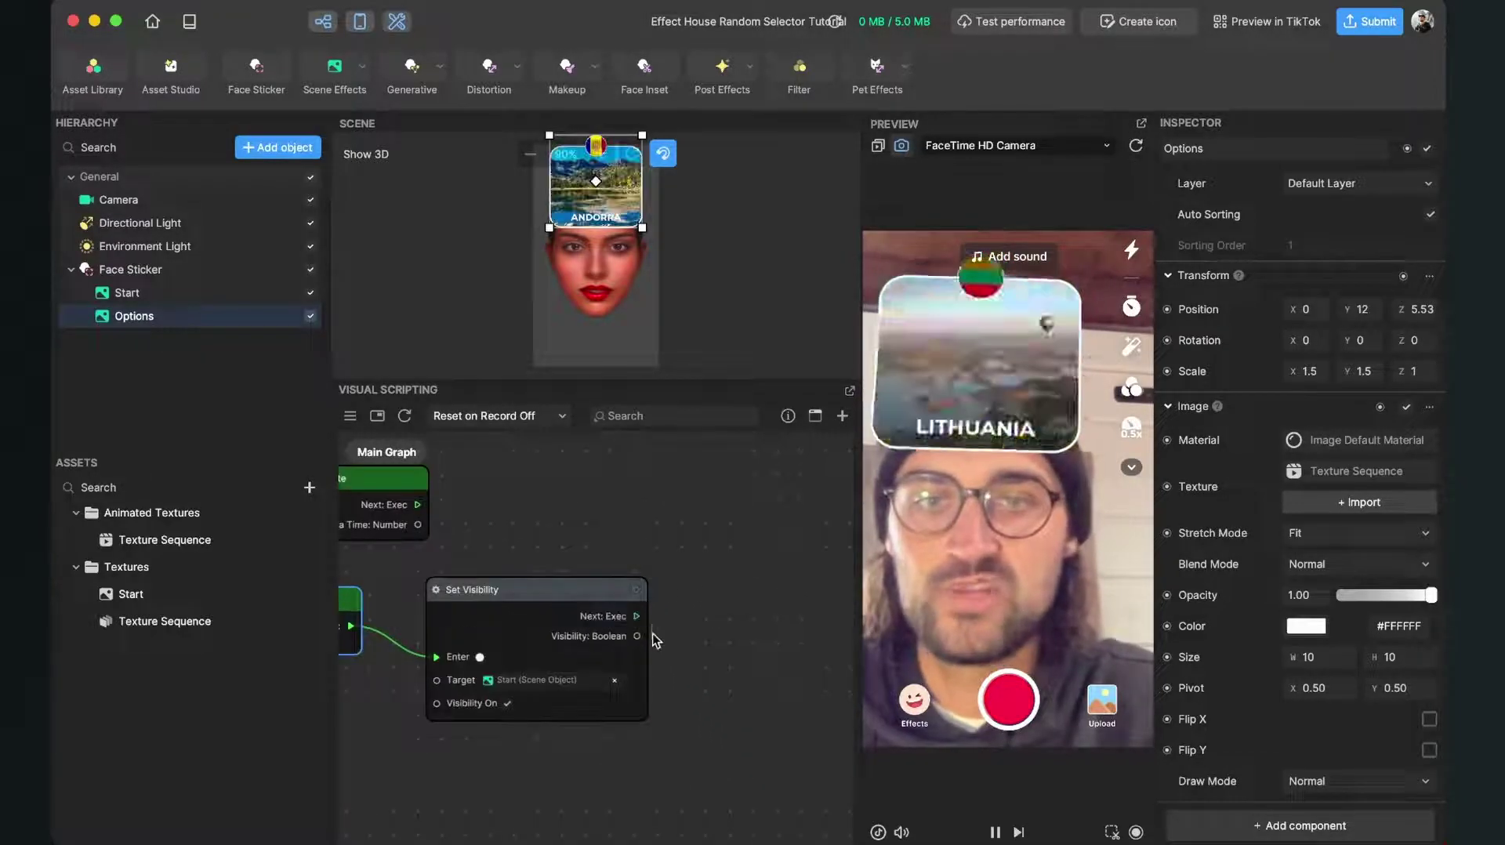
scroll(627, 631, "down", 1)
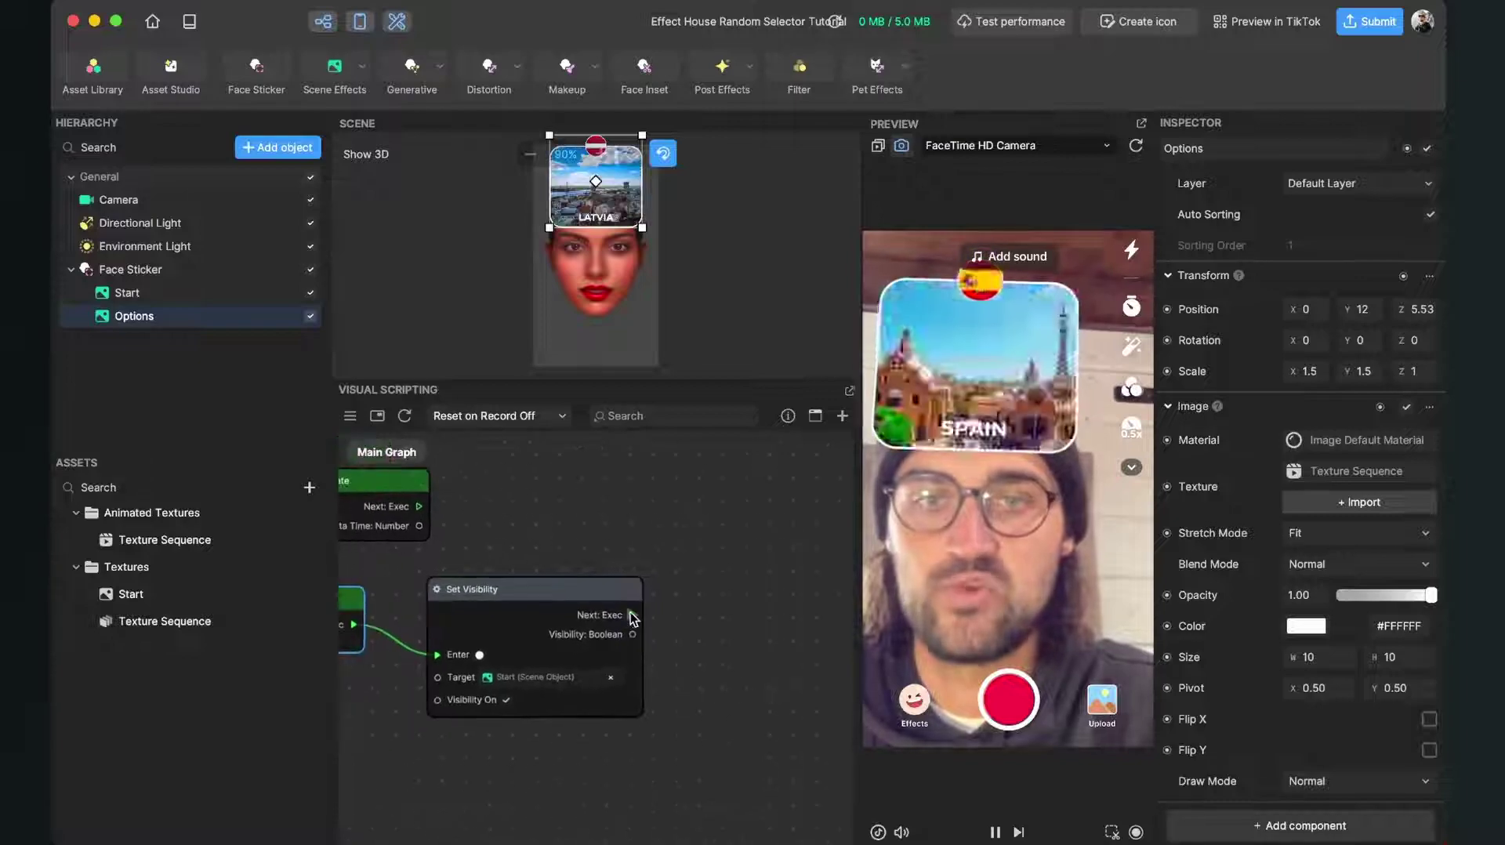
left_click_drag(632, 616, 696, 605)
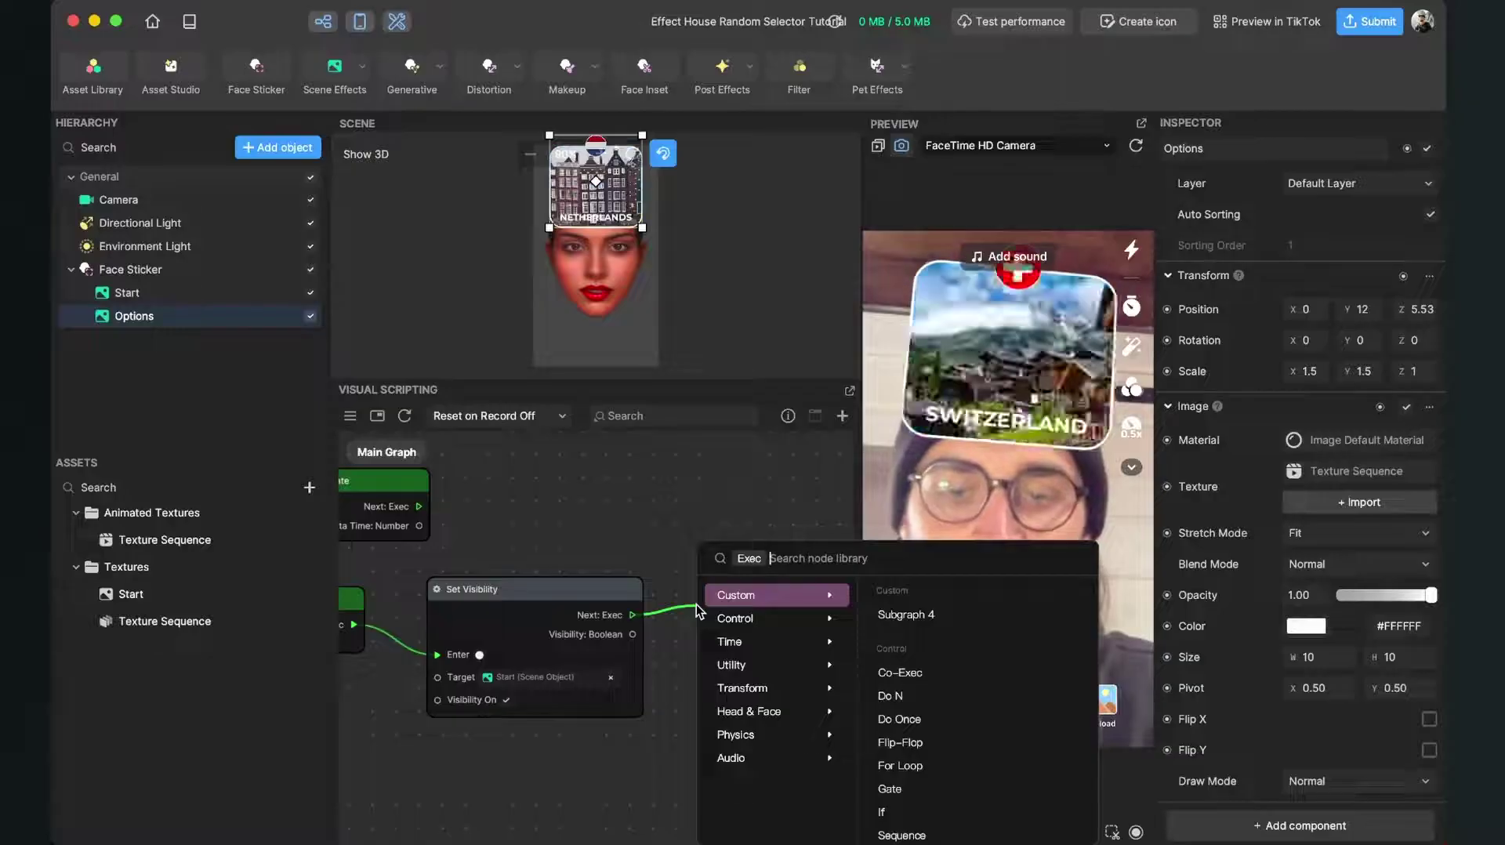
type("set vis")
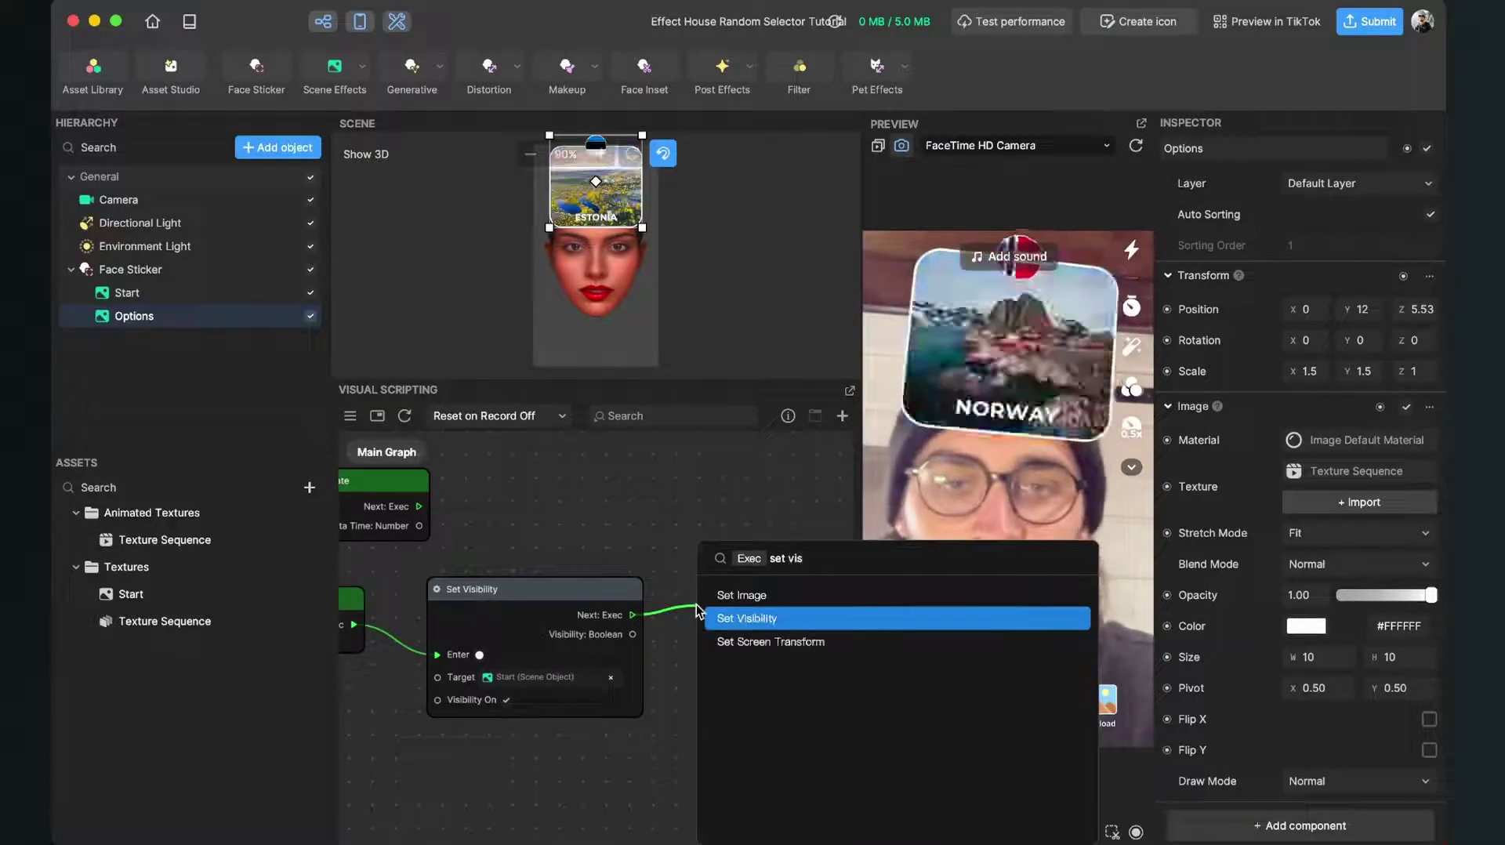
key("Return")
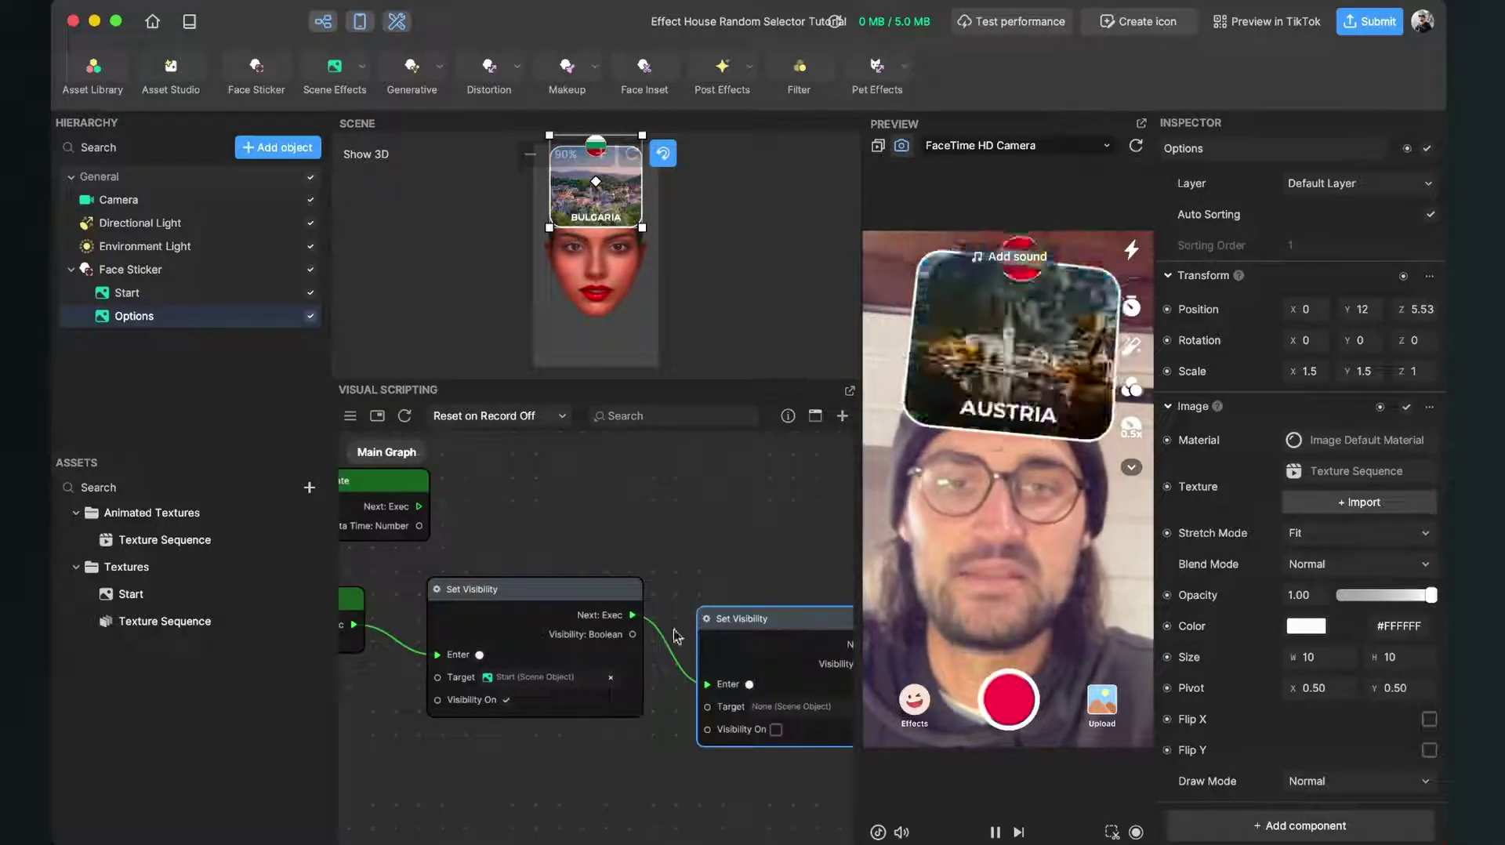
Set the second Set Visibility node's target to the Options image, leaving Visibility On disabled.
left_click_drag(632, 677, 630, 679)
scroll(661, 734, "down", 1)
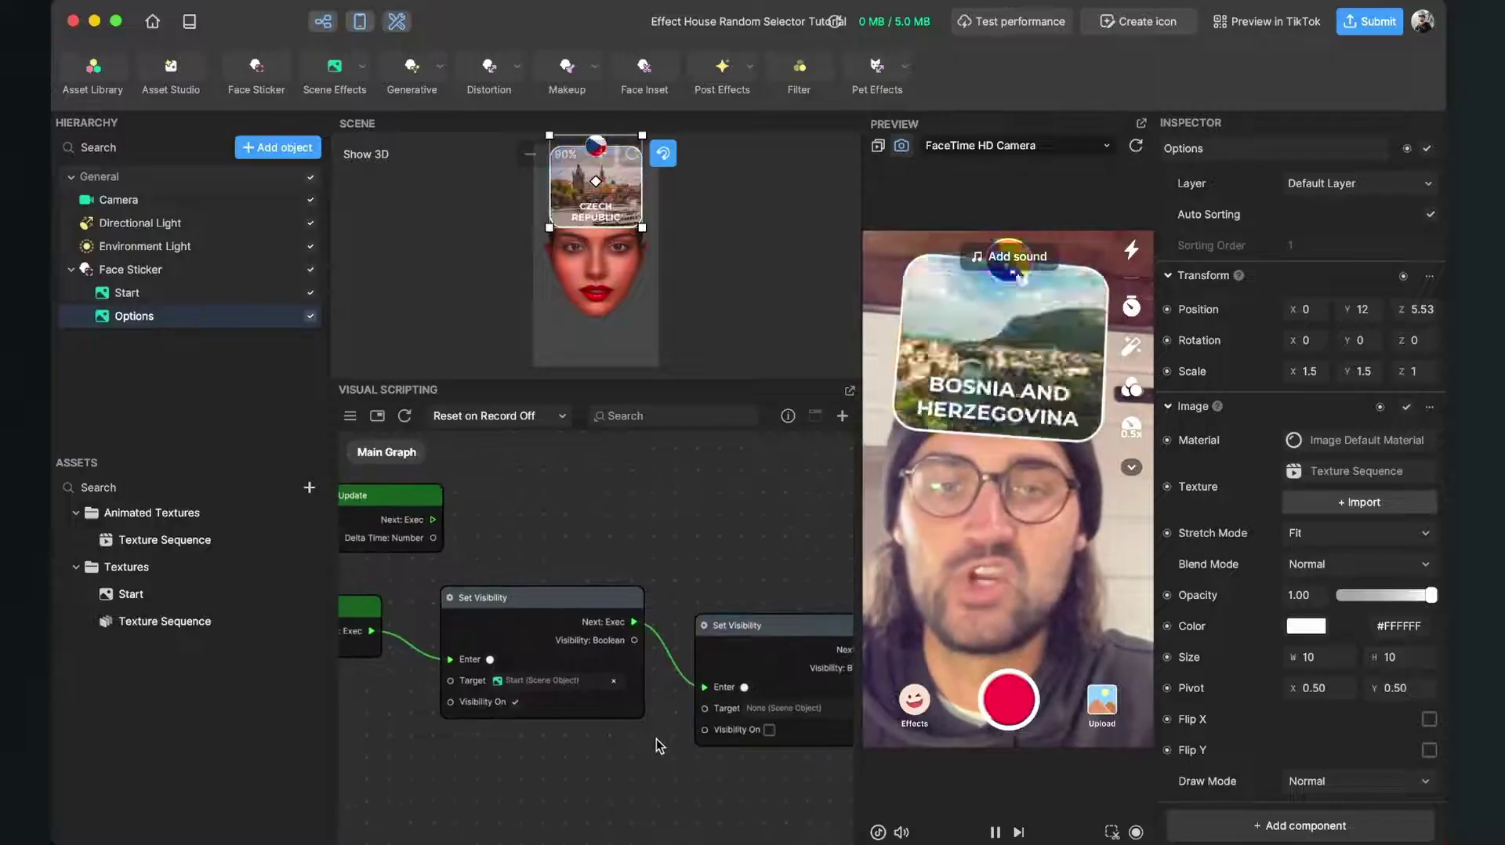
left_click(801, 707)
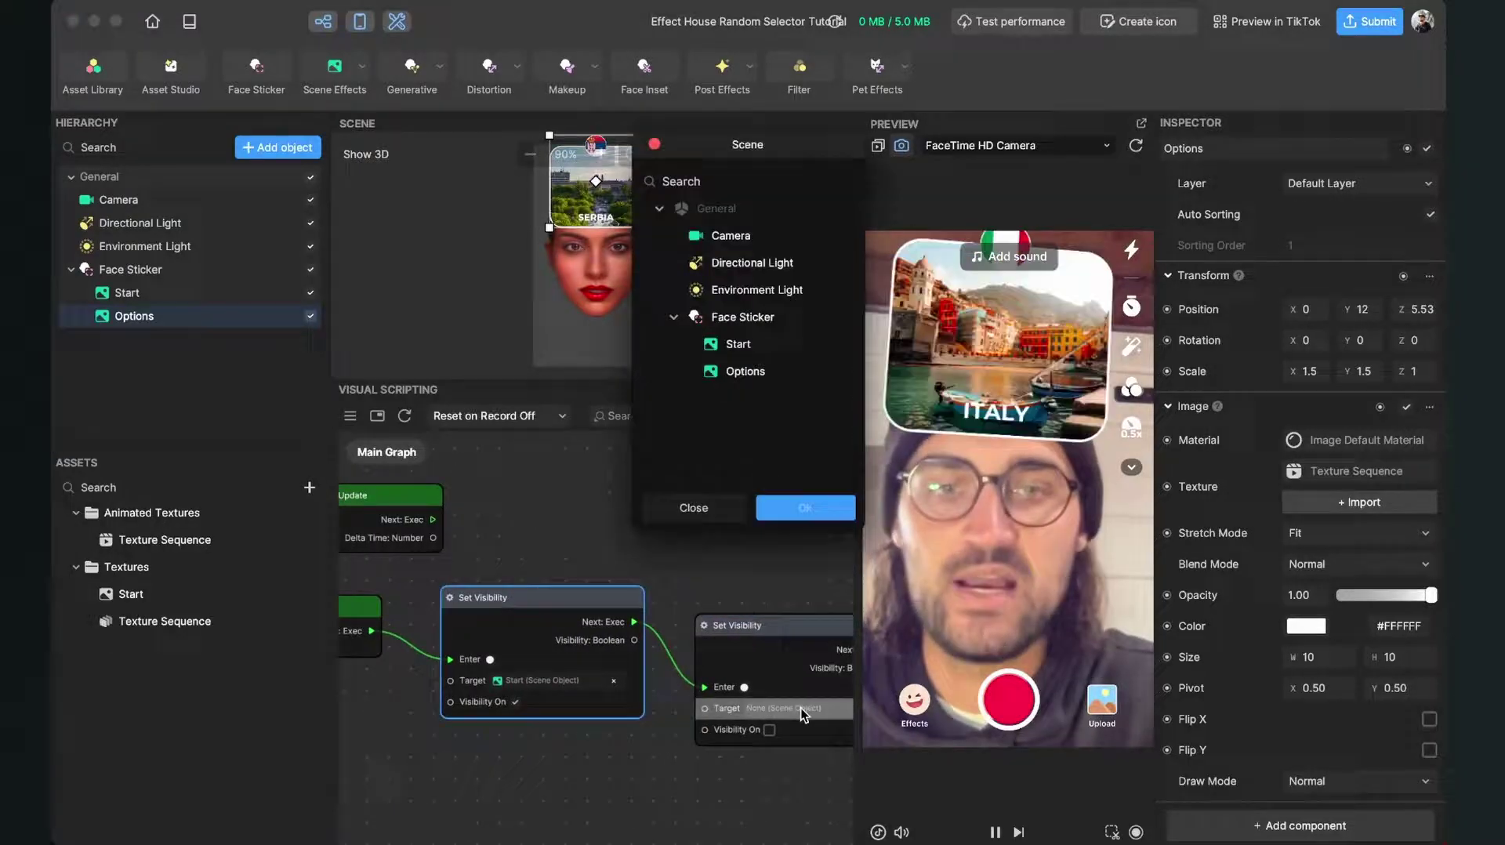
left_click(754, 377)
left_click(792, 506)
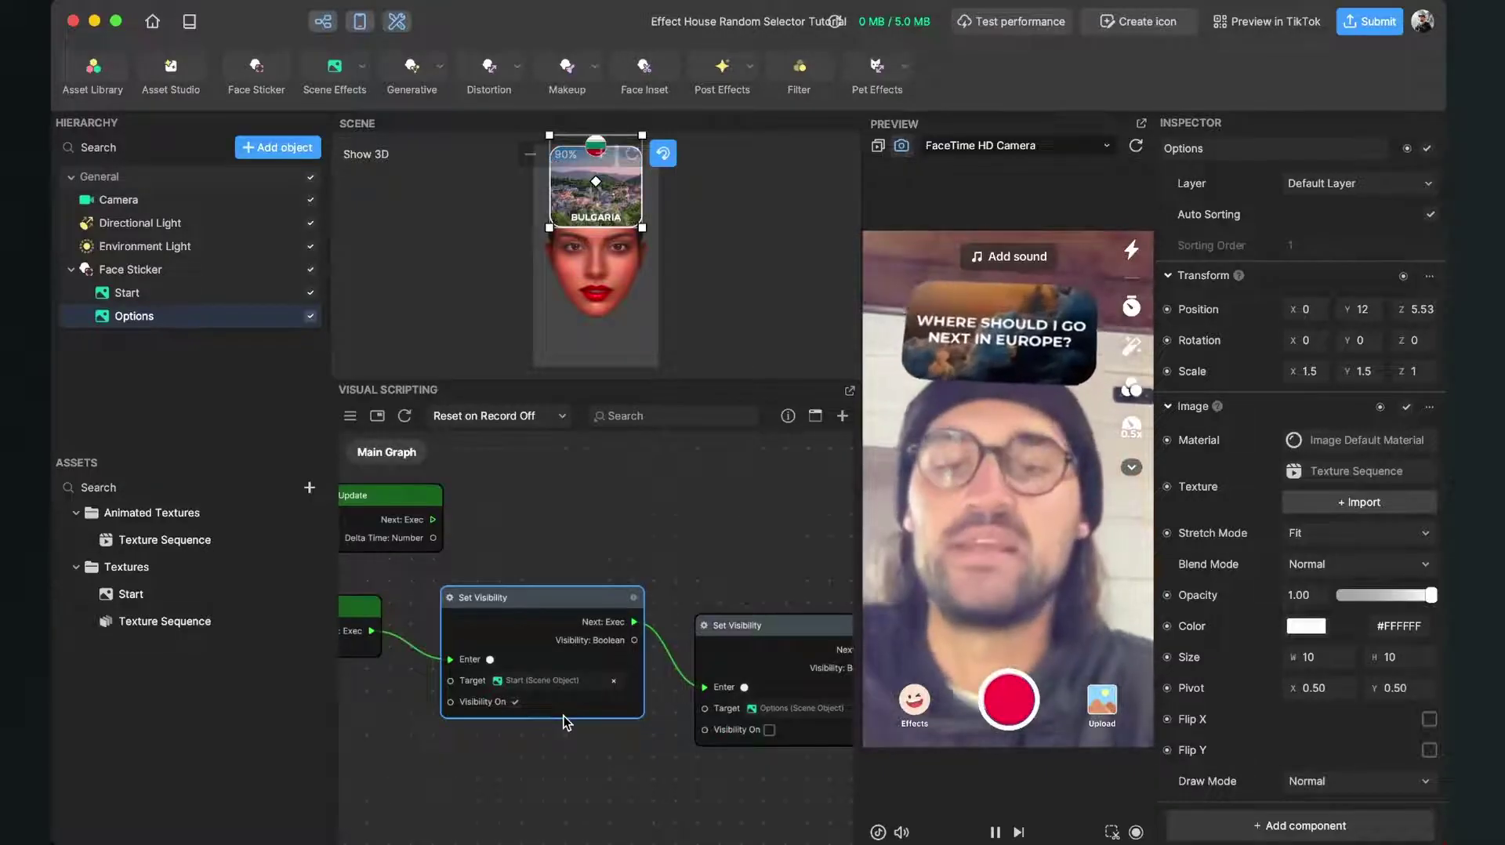
Examine the node chain from the Start event through both Set Visibility nodes.
scroll(553, 693, "down", 3)
scroll(552, 693, "right", 3)
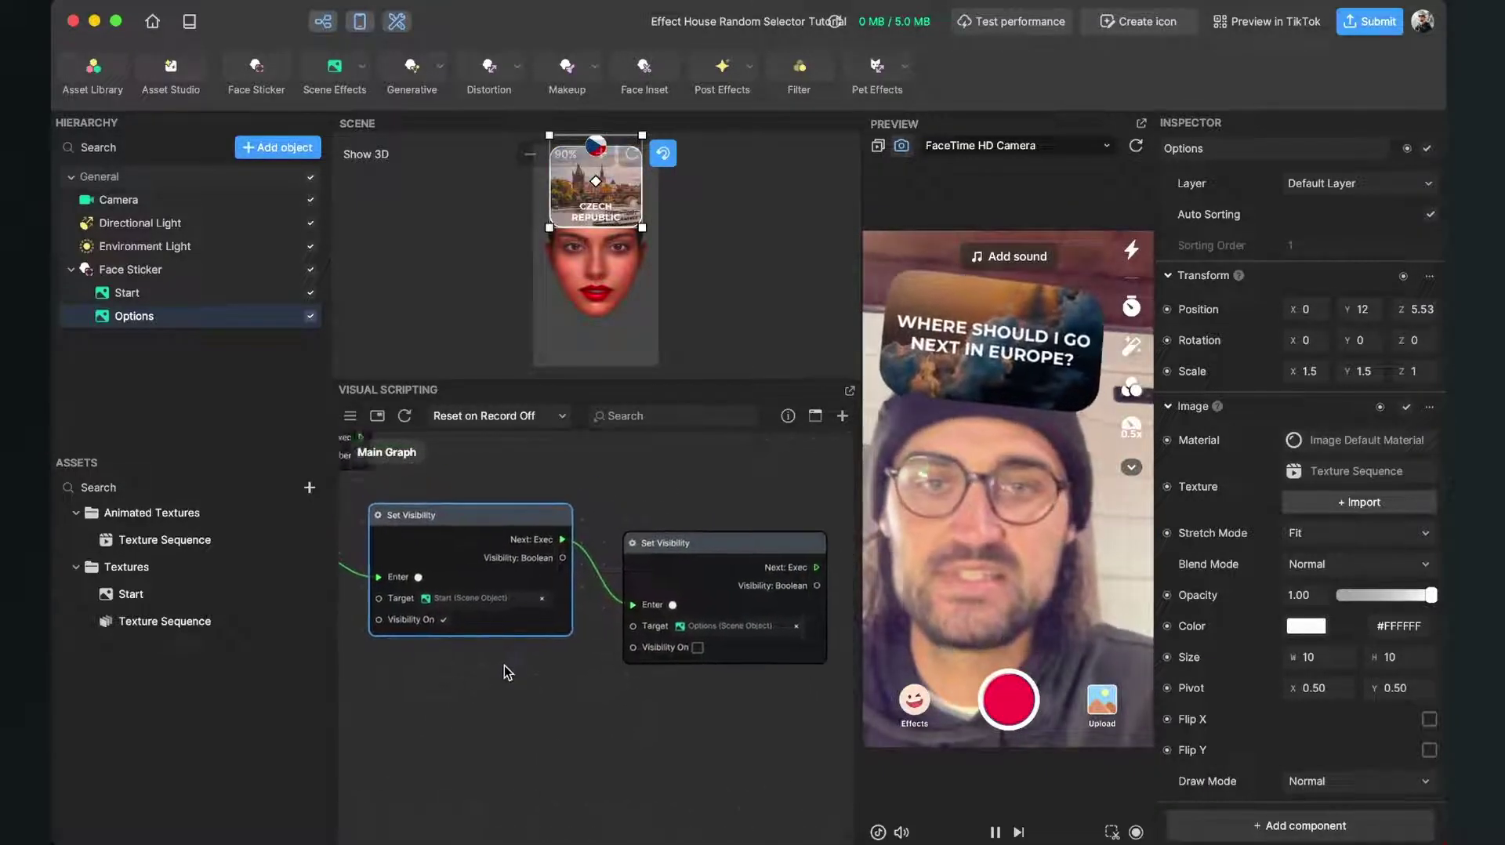
scroll(504, 665, "down", 3)
scroll(585, 674, "left", 3)
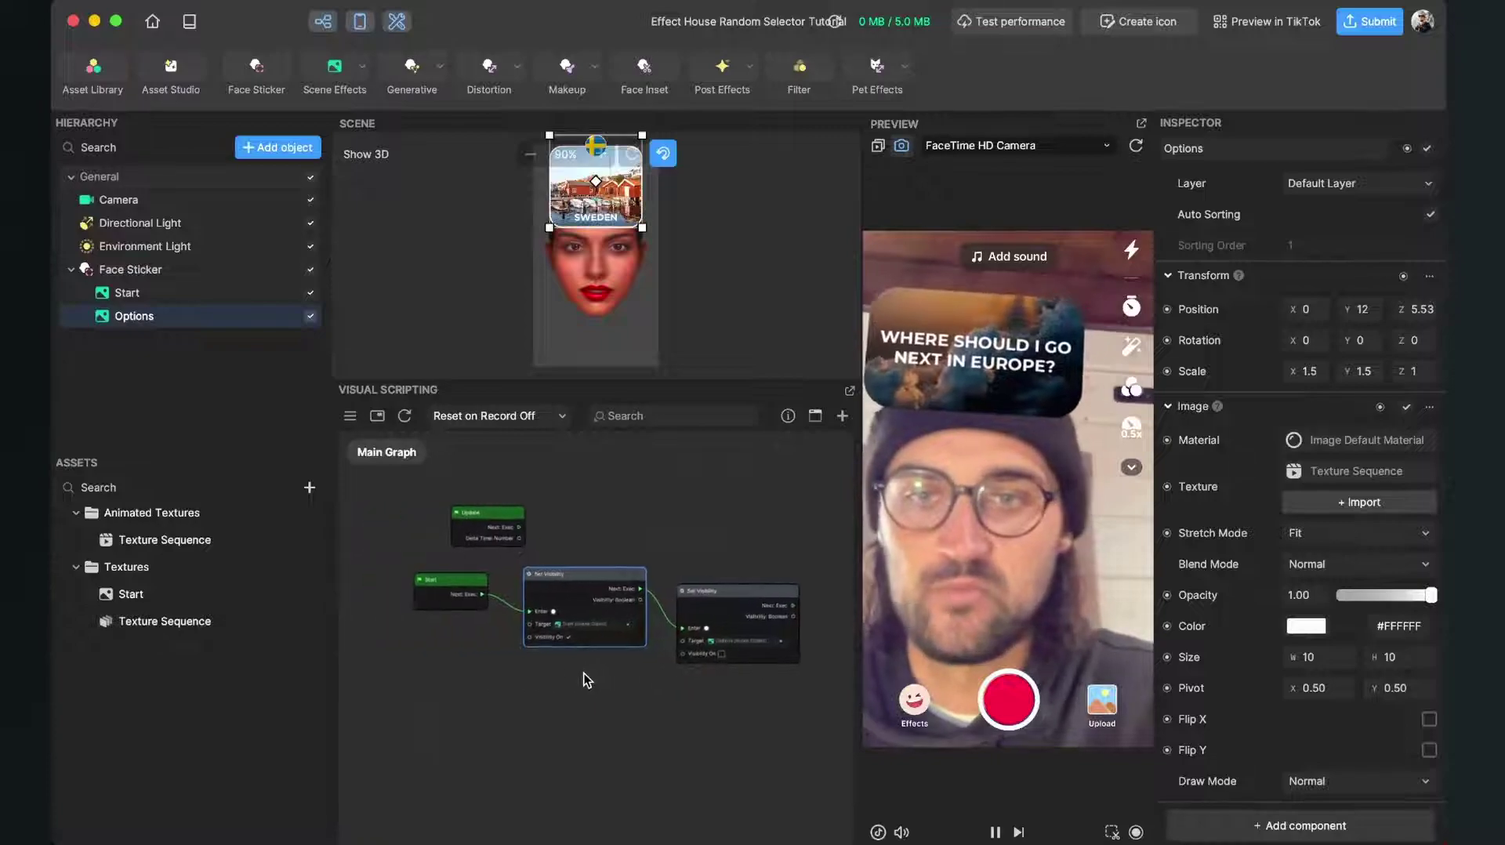
scroll(510, 633, "up", 3)
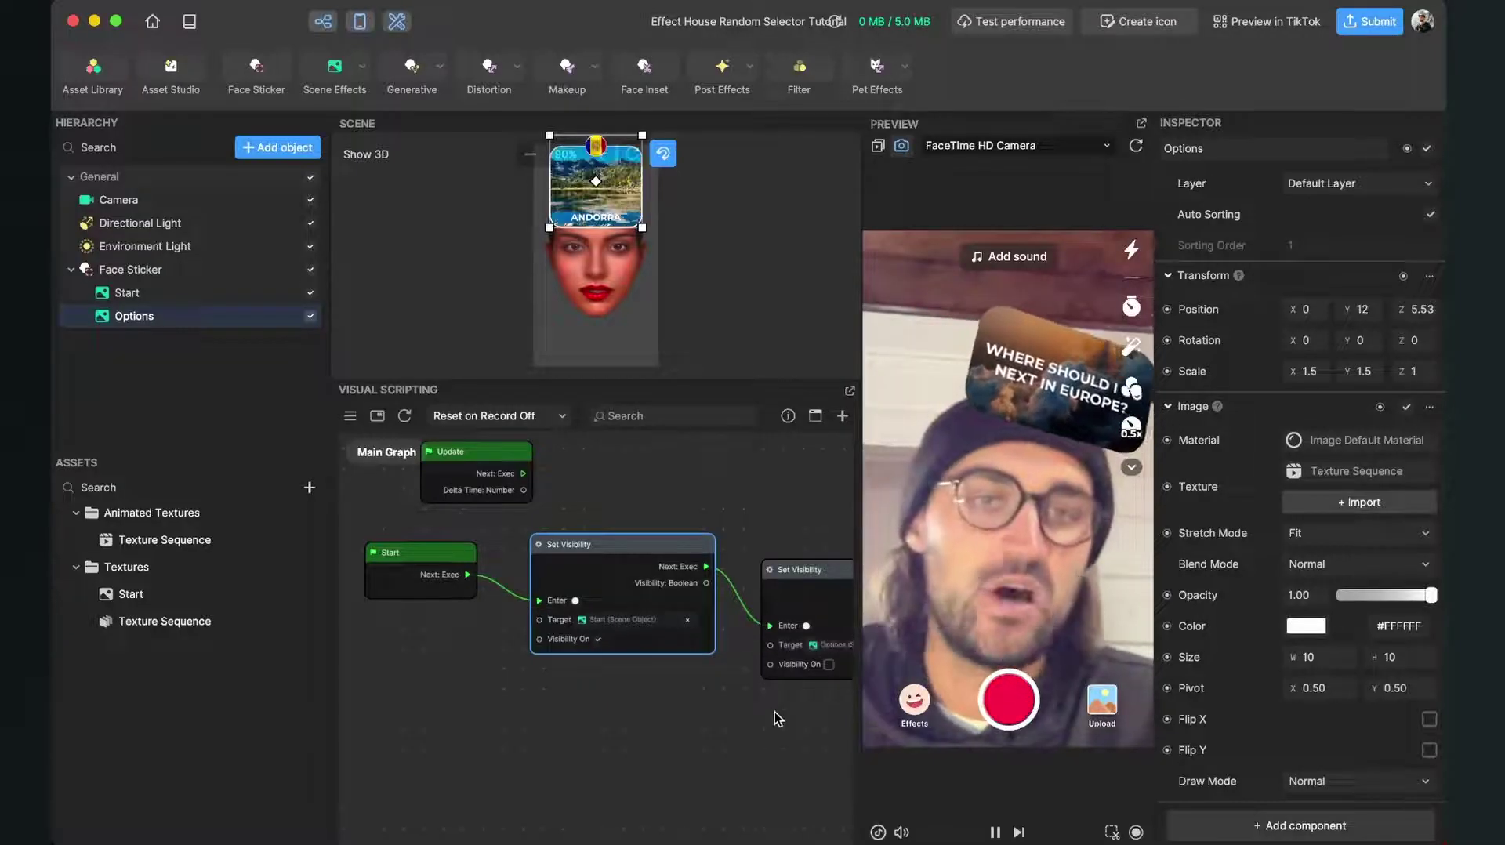
left_click_drag(775, 712, 683, 707)
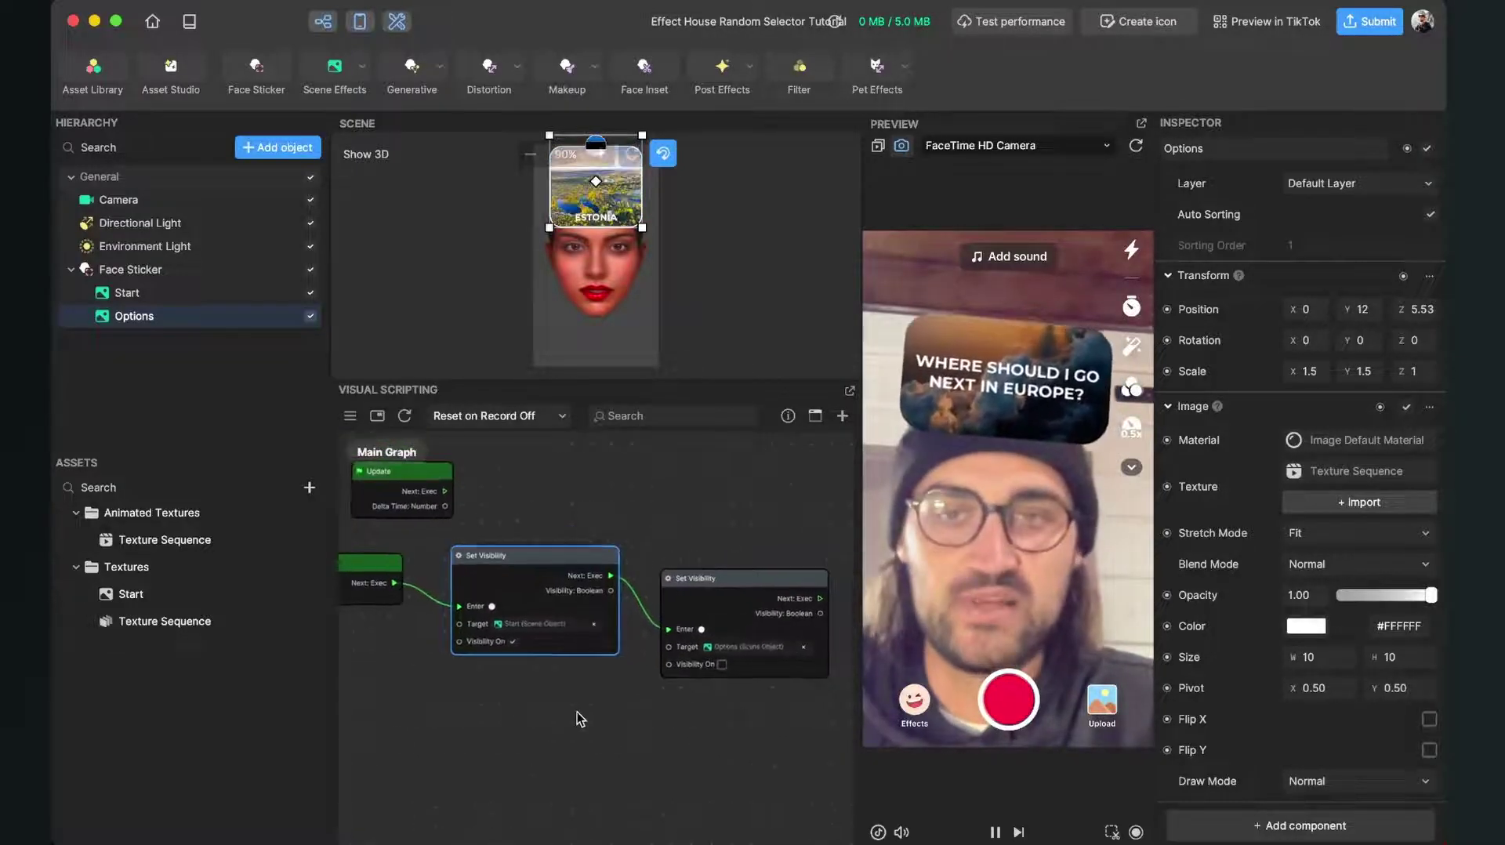
scroll(588, 716, "left", 5)
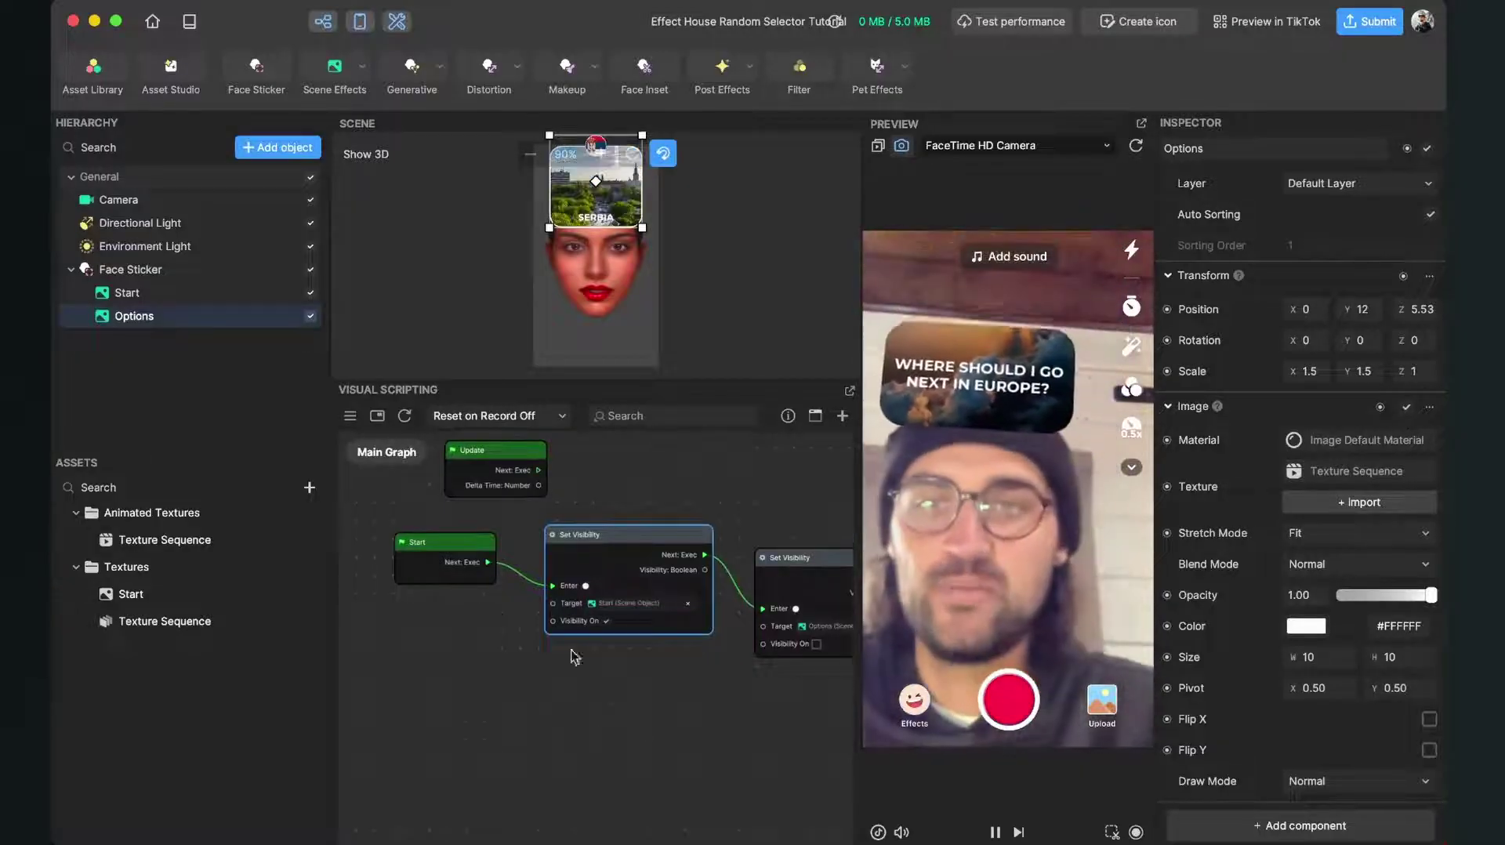
left_click_drag(531, 697, 483, 666)
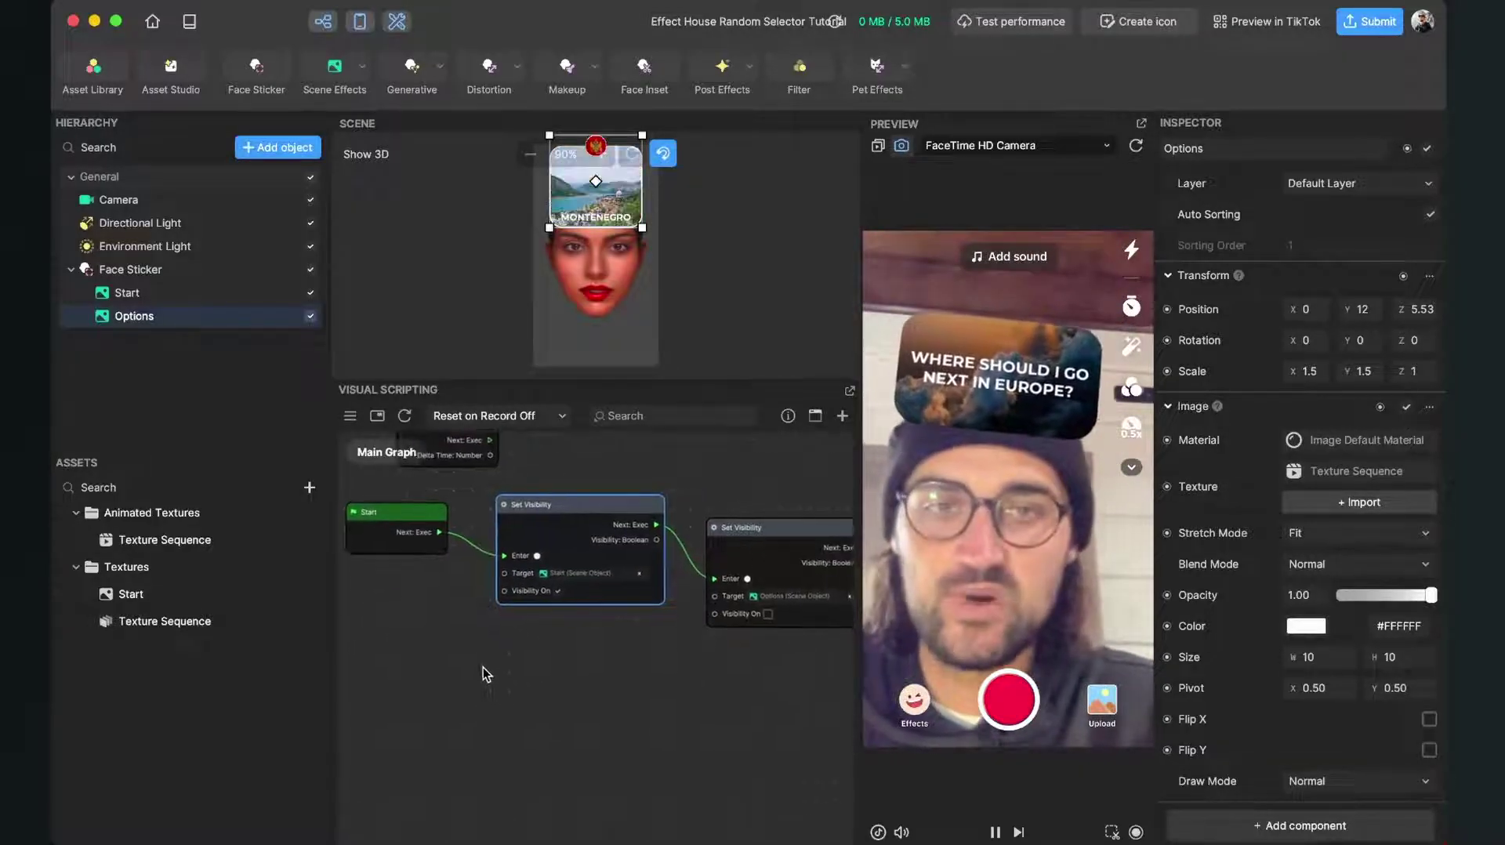
scroll(484, 667, "down", 3)
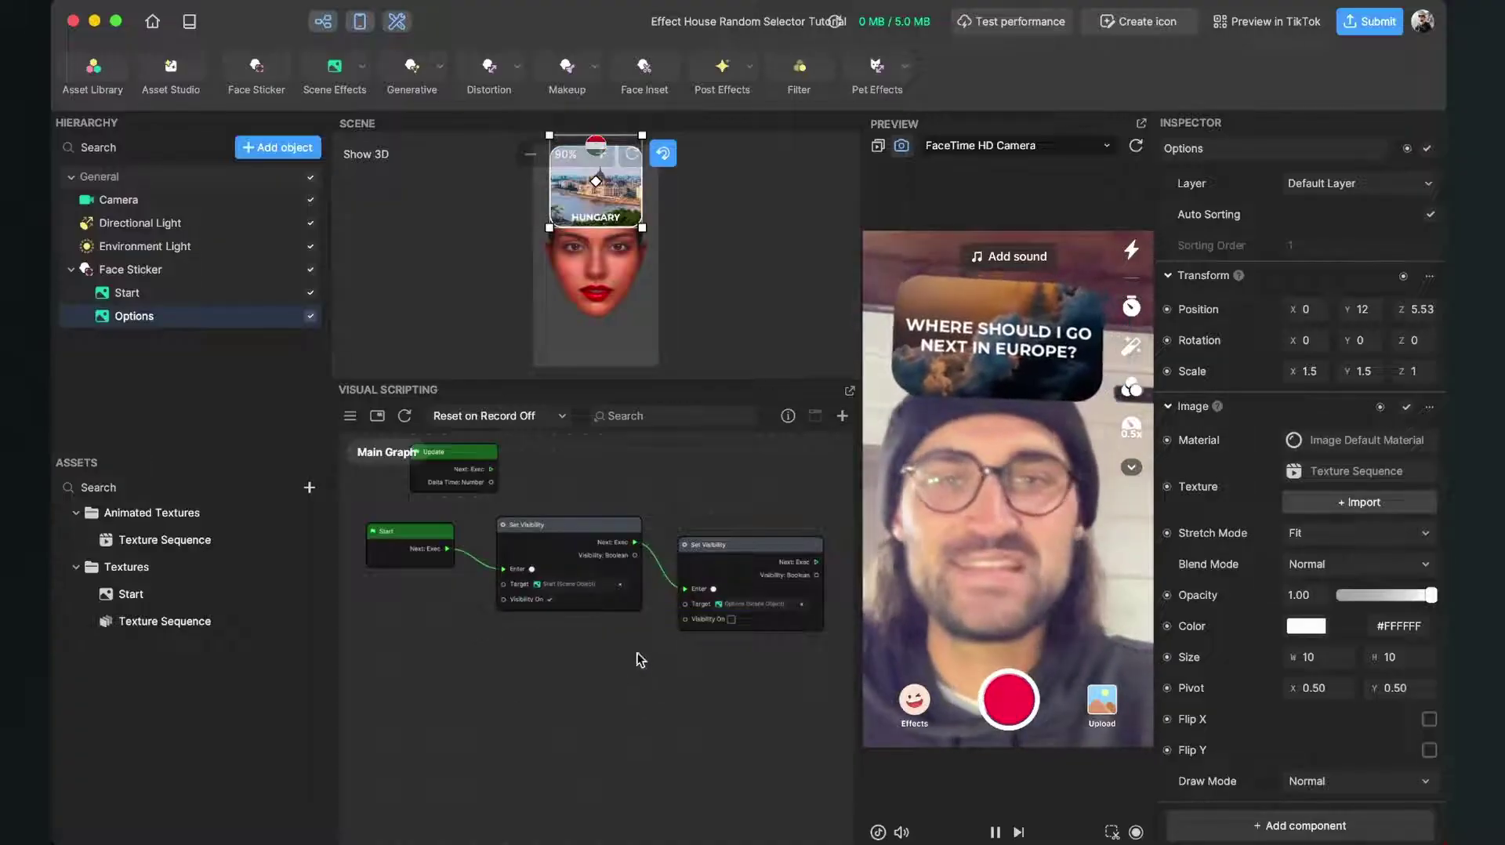
Add a Video Record node to the graph and place it below the Start event node.
left_click(842, 416)
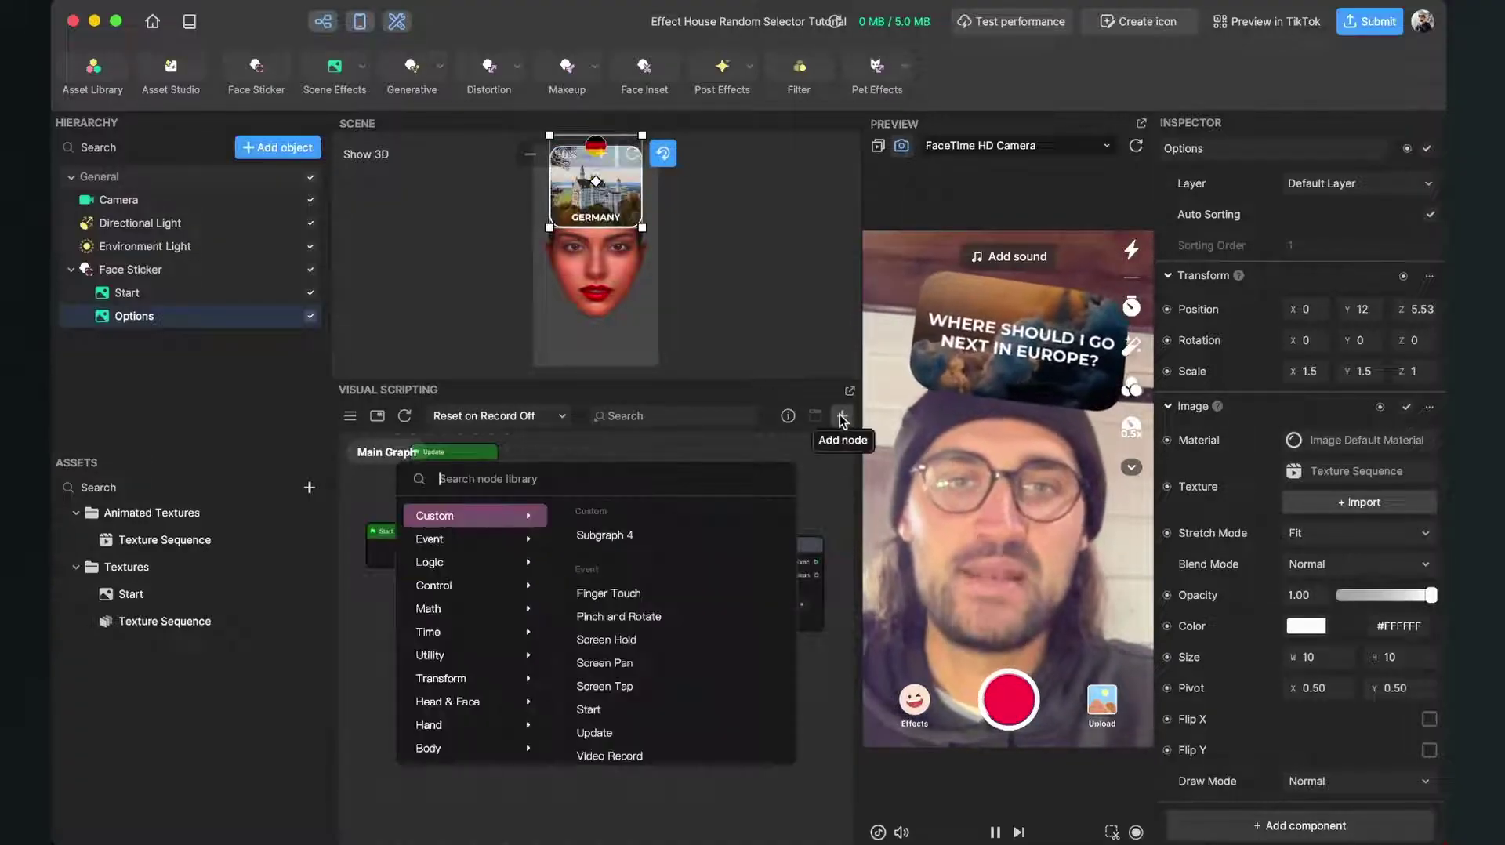
type("video")
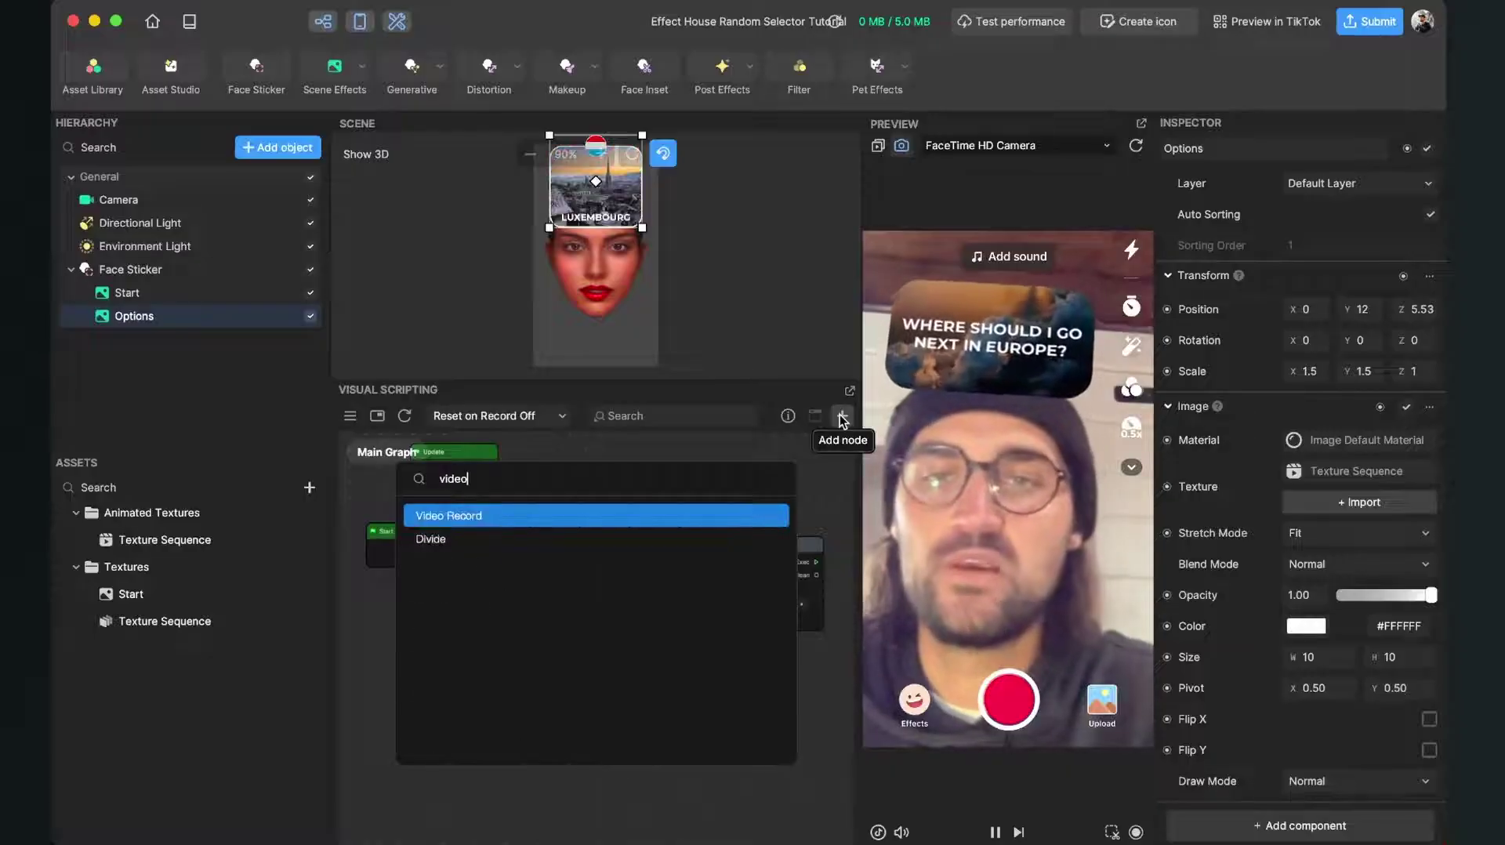
key("Return")
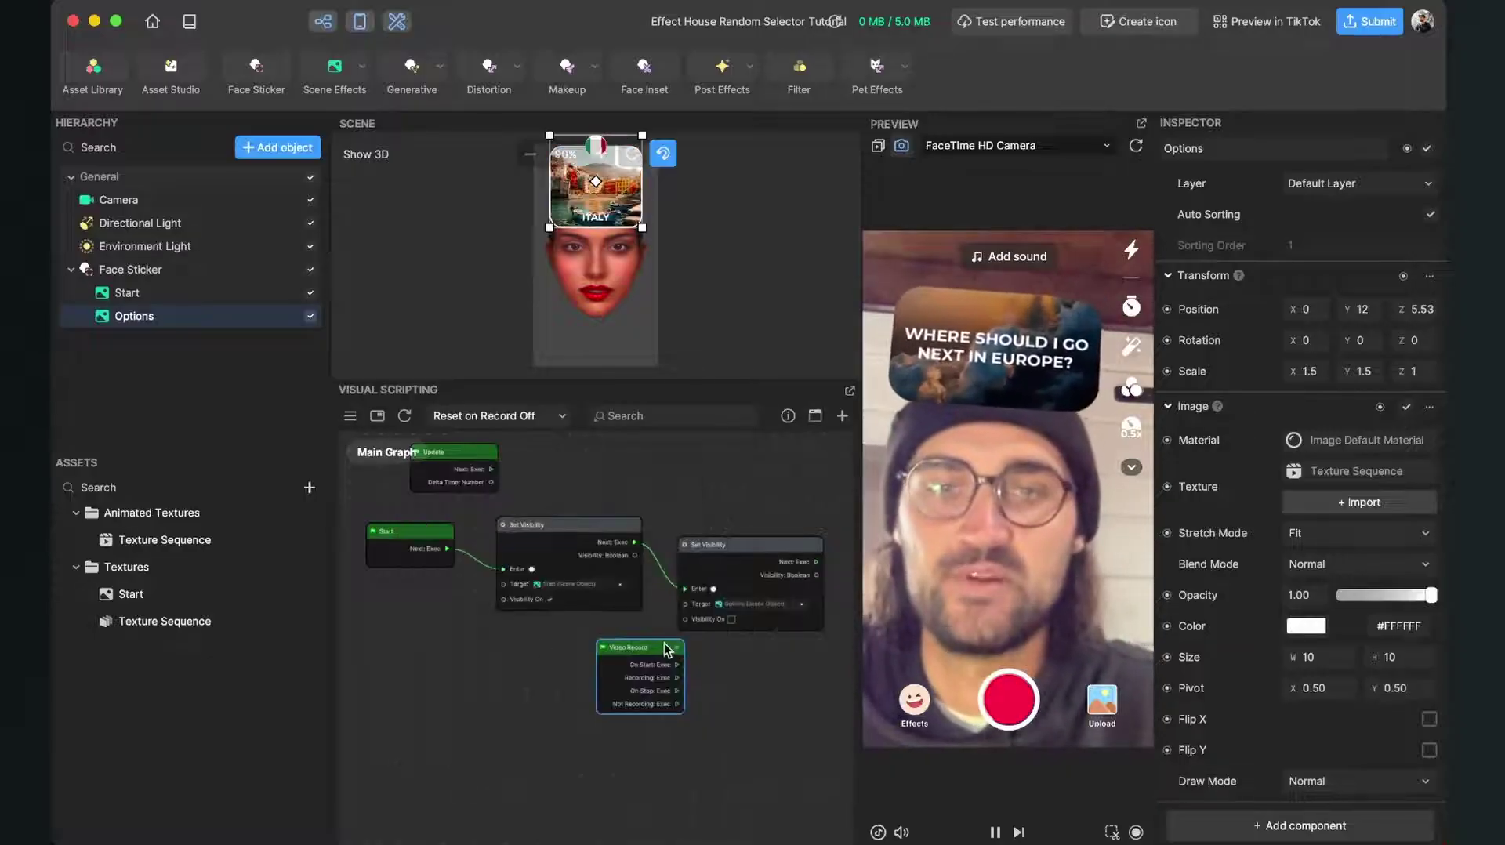
left_click_drag(627, 658, 412, 668)
scroll(470, 723, "up", 1)
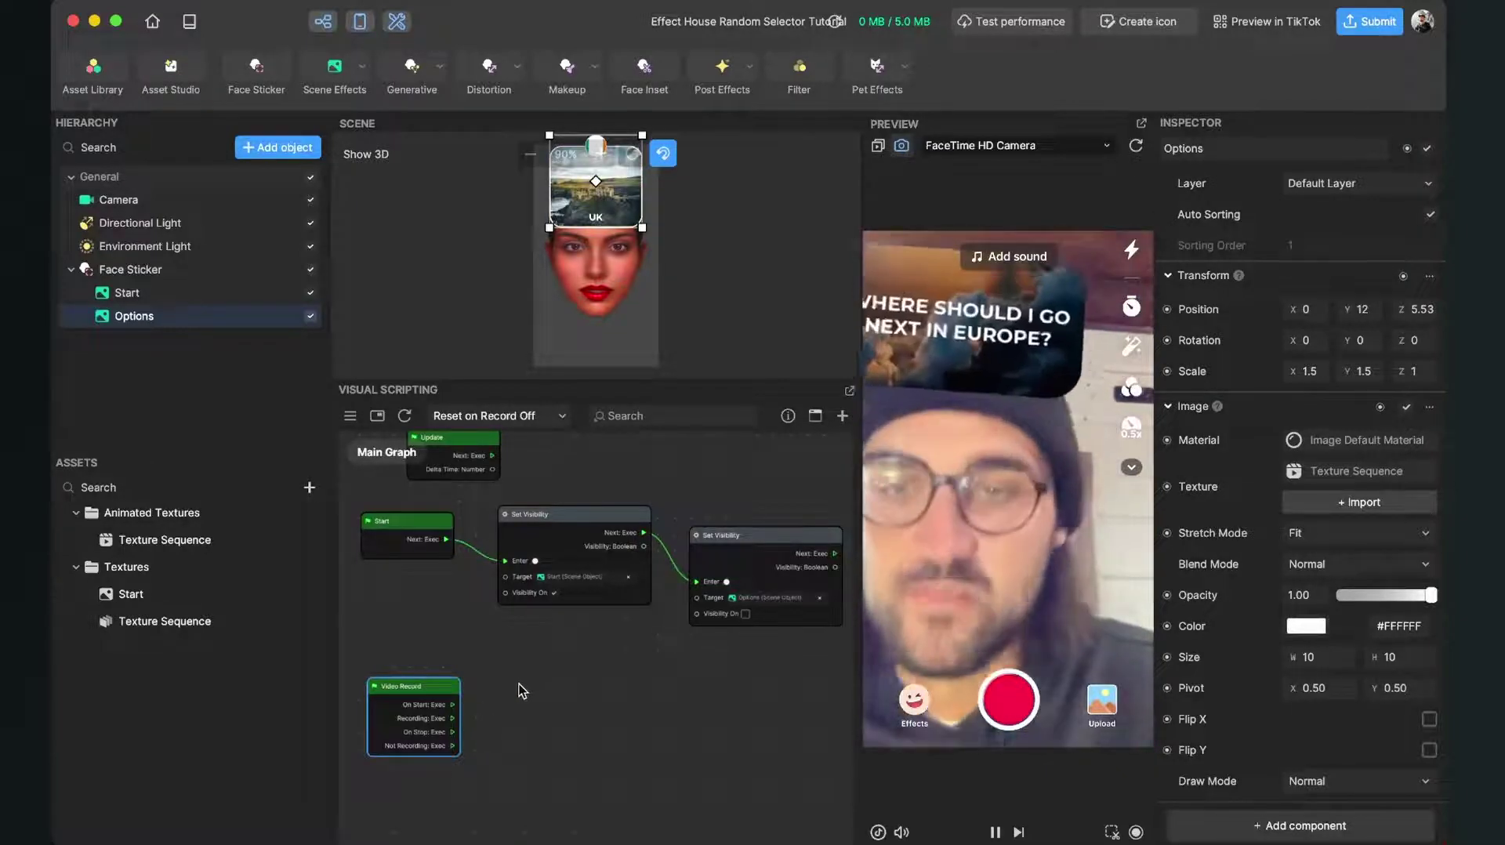
scroll(519, 683, "up", 3)
scroll(519, 684, "down", 2)
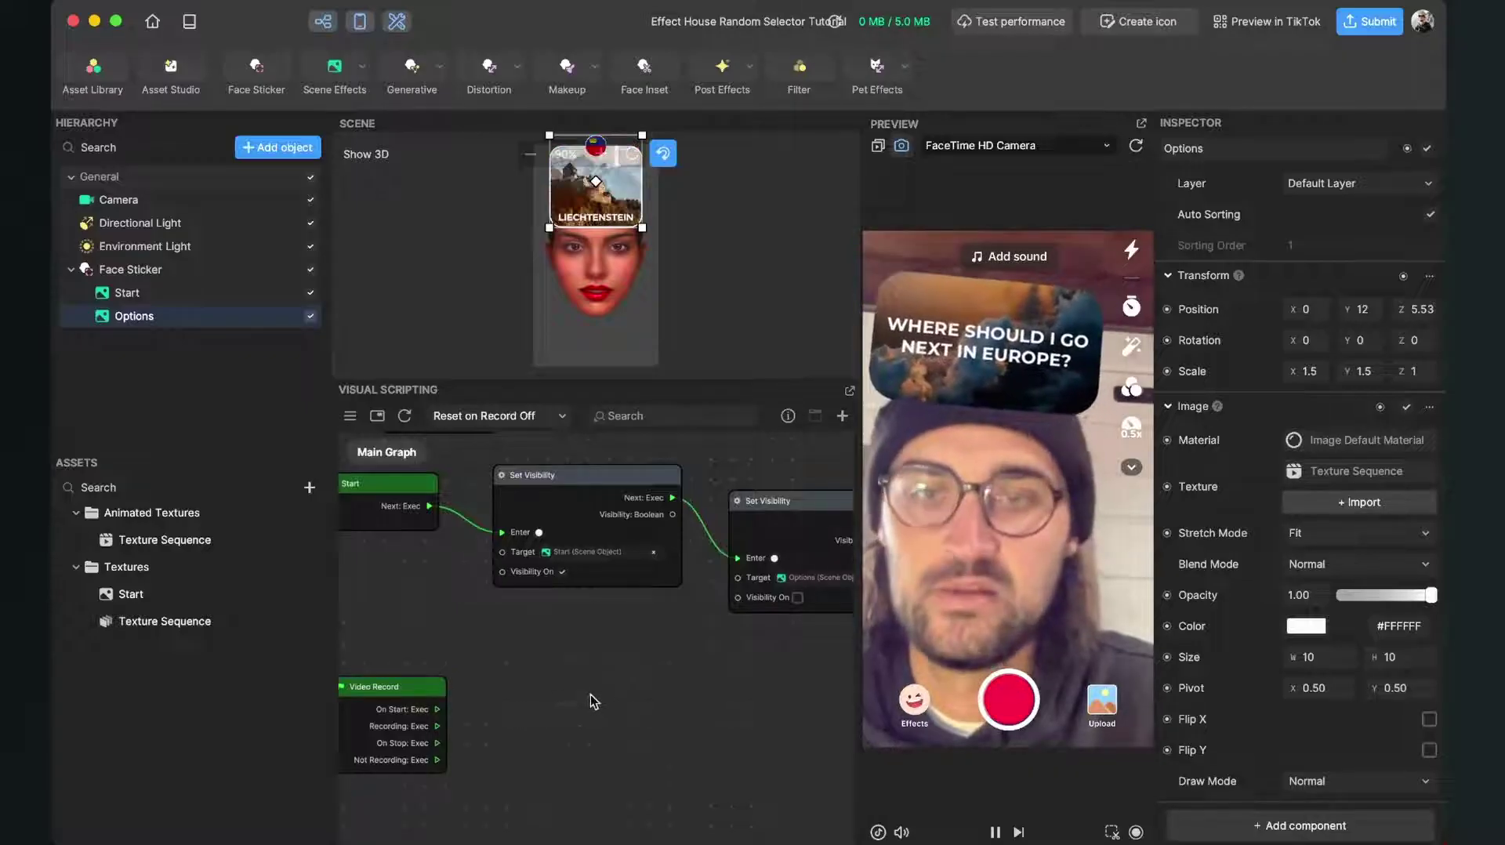
left_click_drag(423, 691, 469, 704)
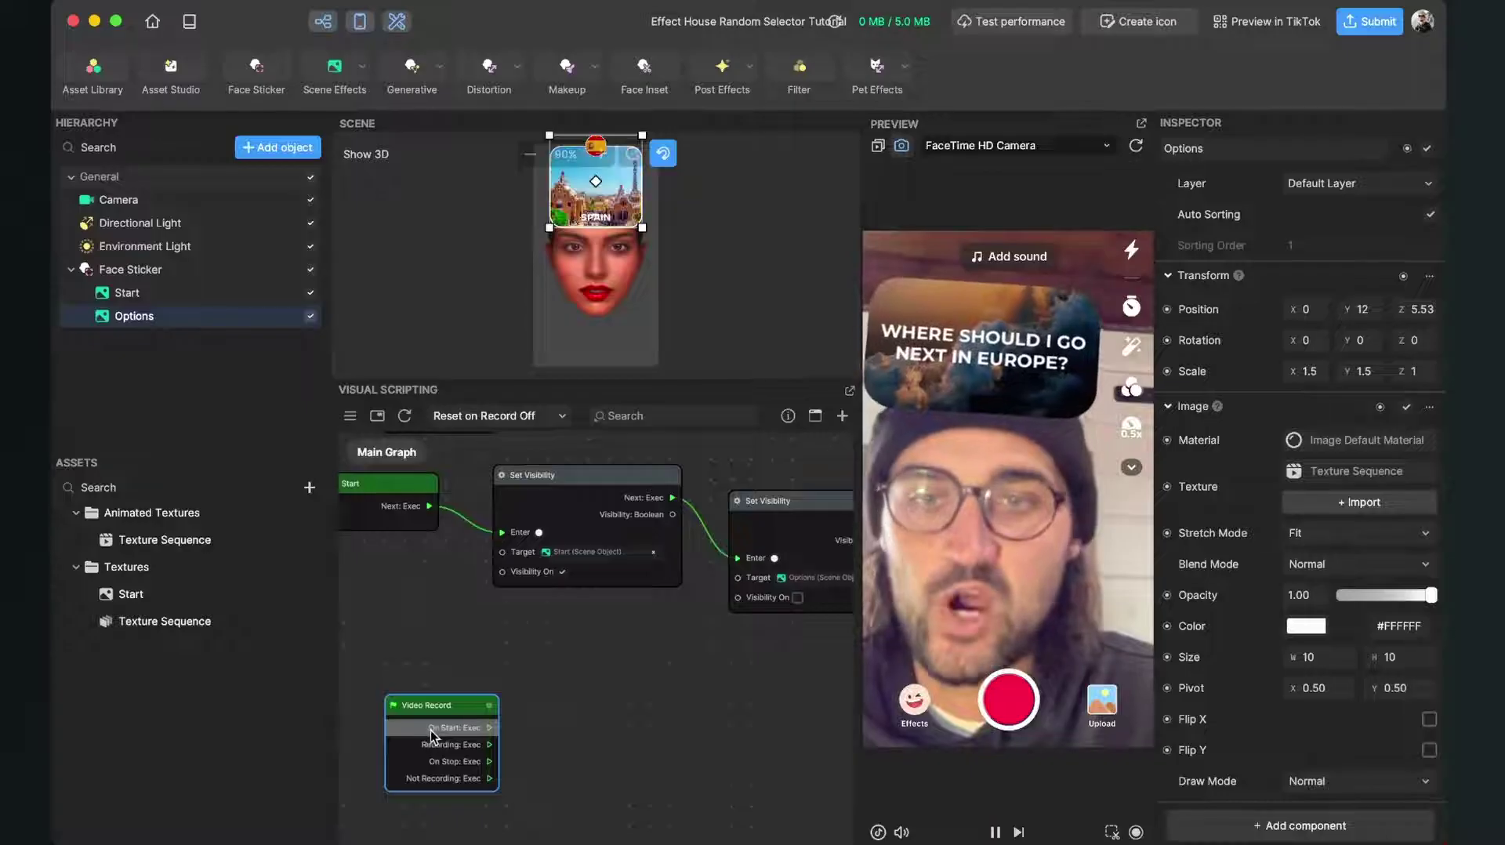
Add a Transit by Time node connected to the Video Record node's On Start output.
left_click_drag(483, 729, 562, 703)
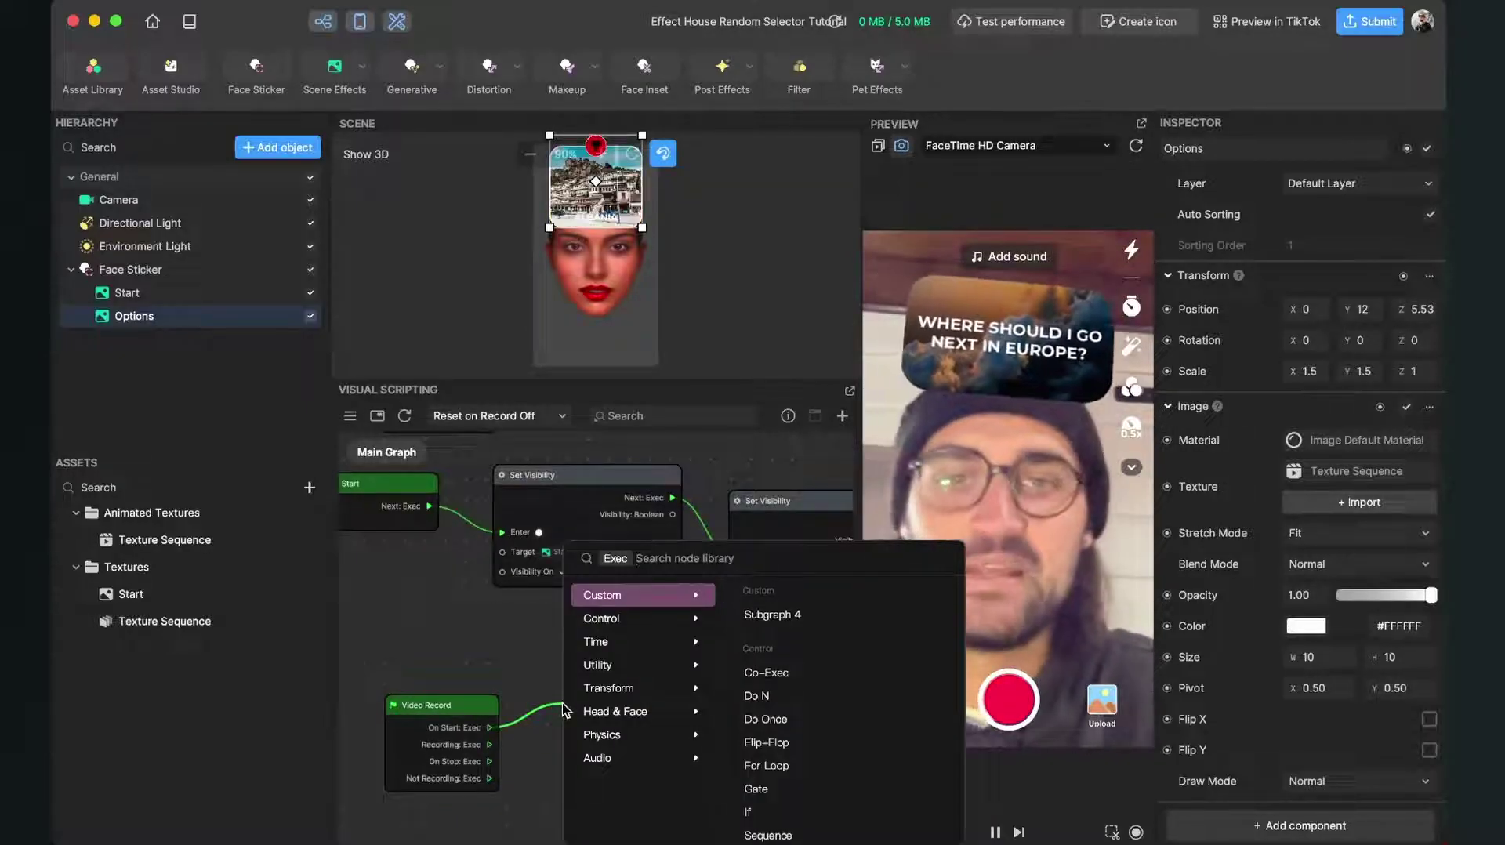
type("tran")
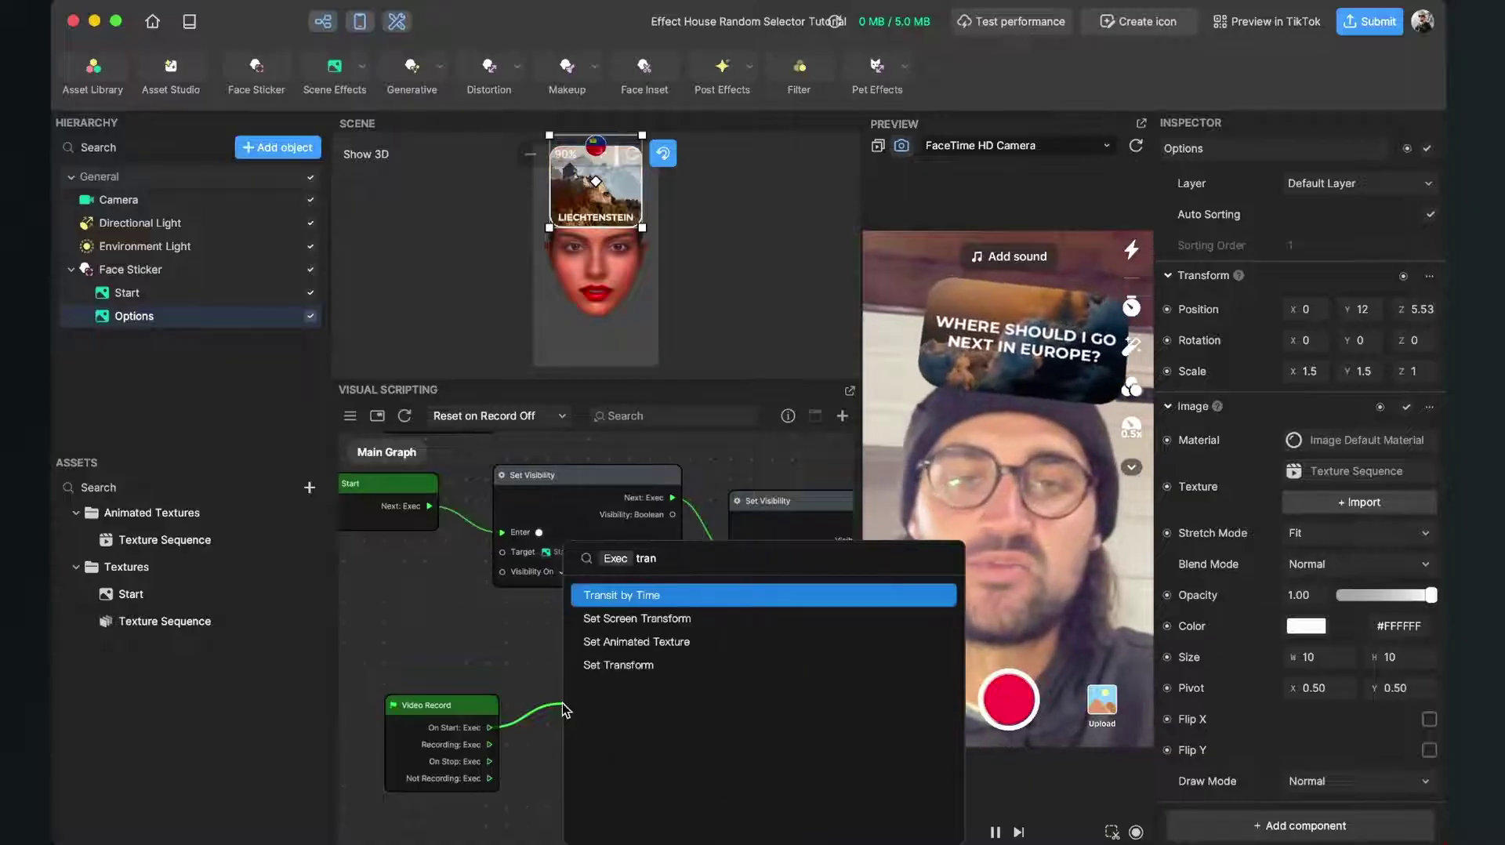
key("Return")
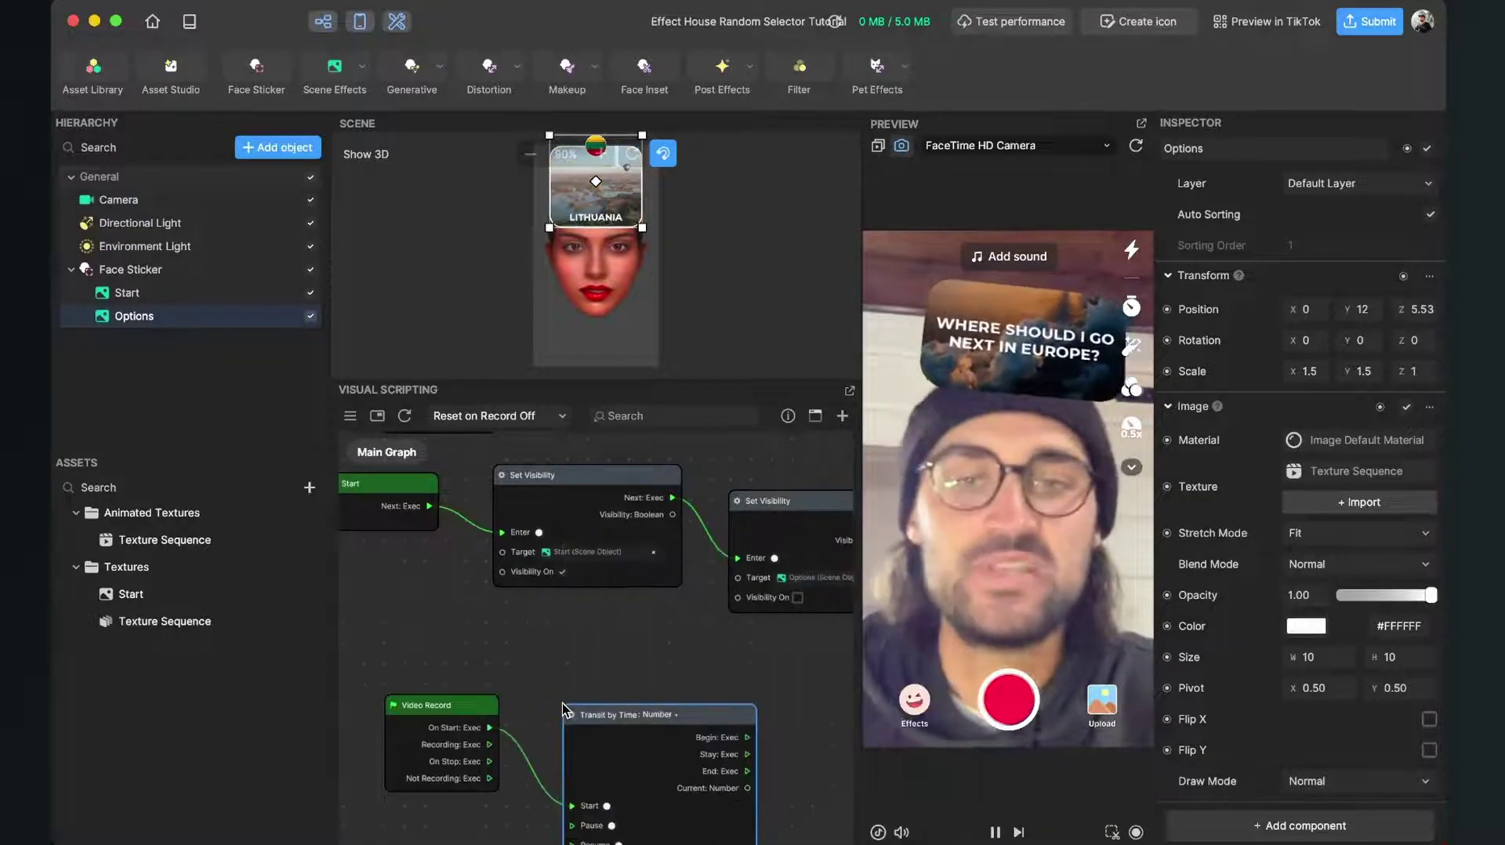
scroll(573, 704, "down", 2)
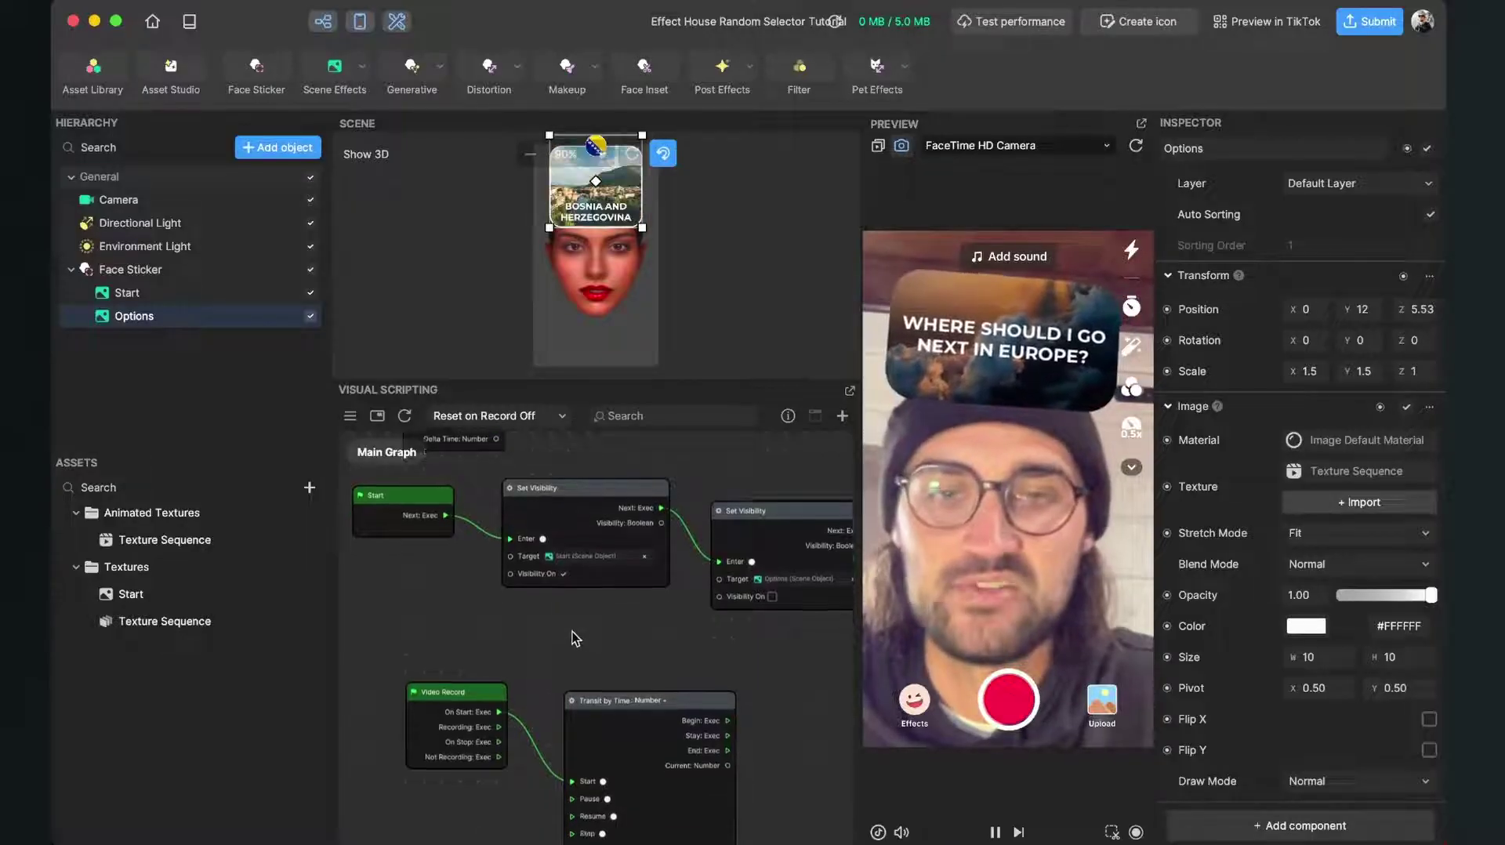
Set the Transit by Time node's Duration to 1.50.
left_click_drag(572, 634, 565, 519)
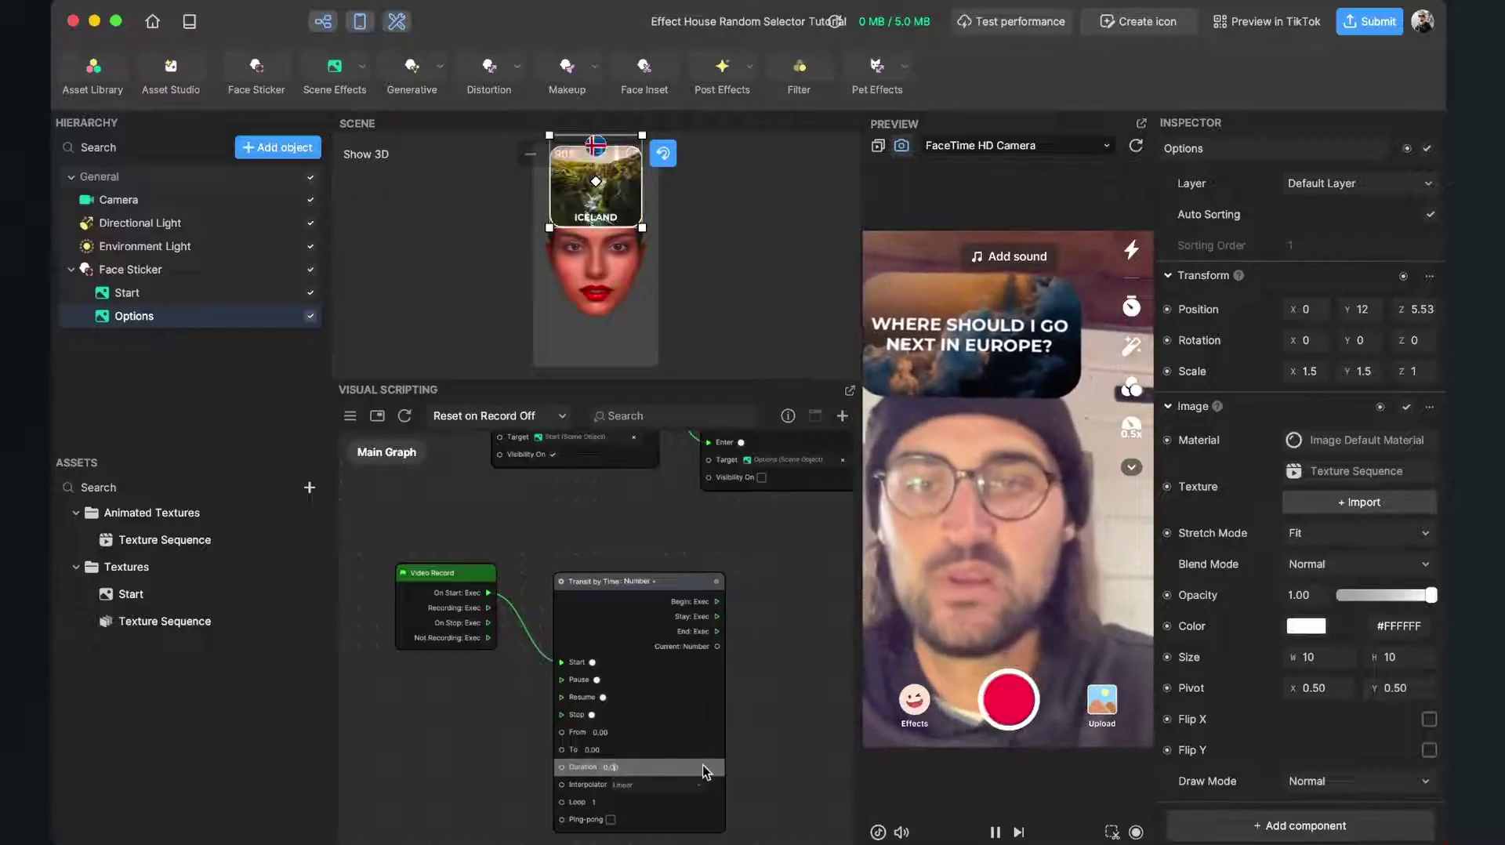
key("BackSpace")
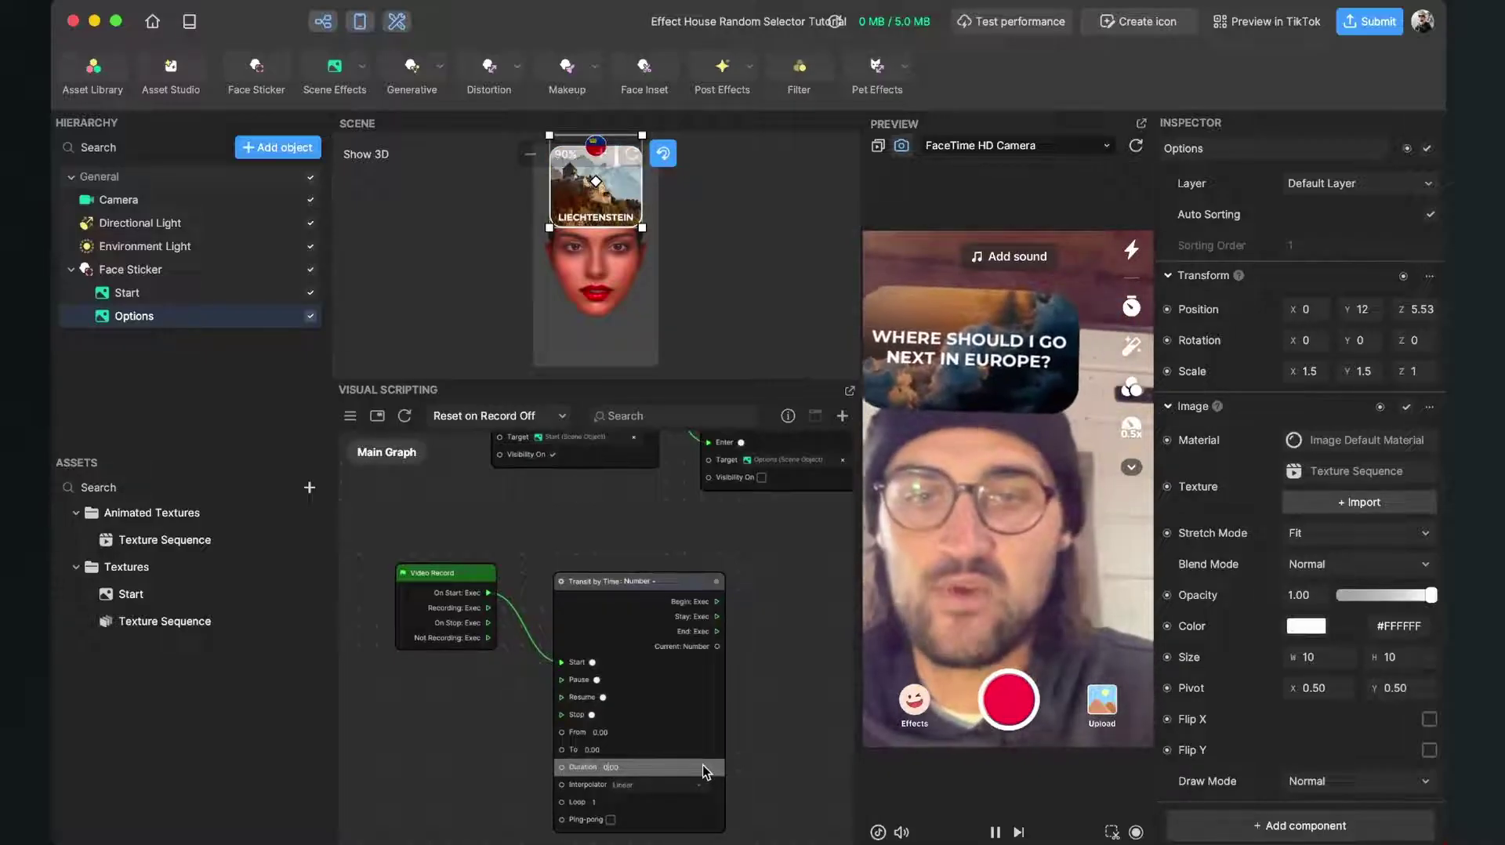
type("1.")
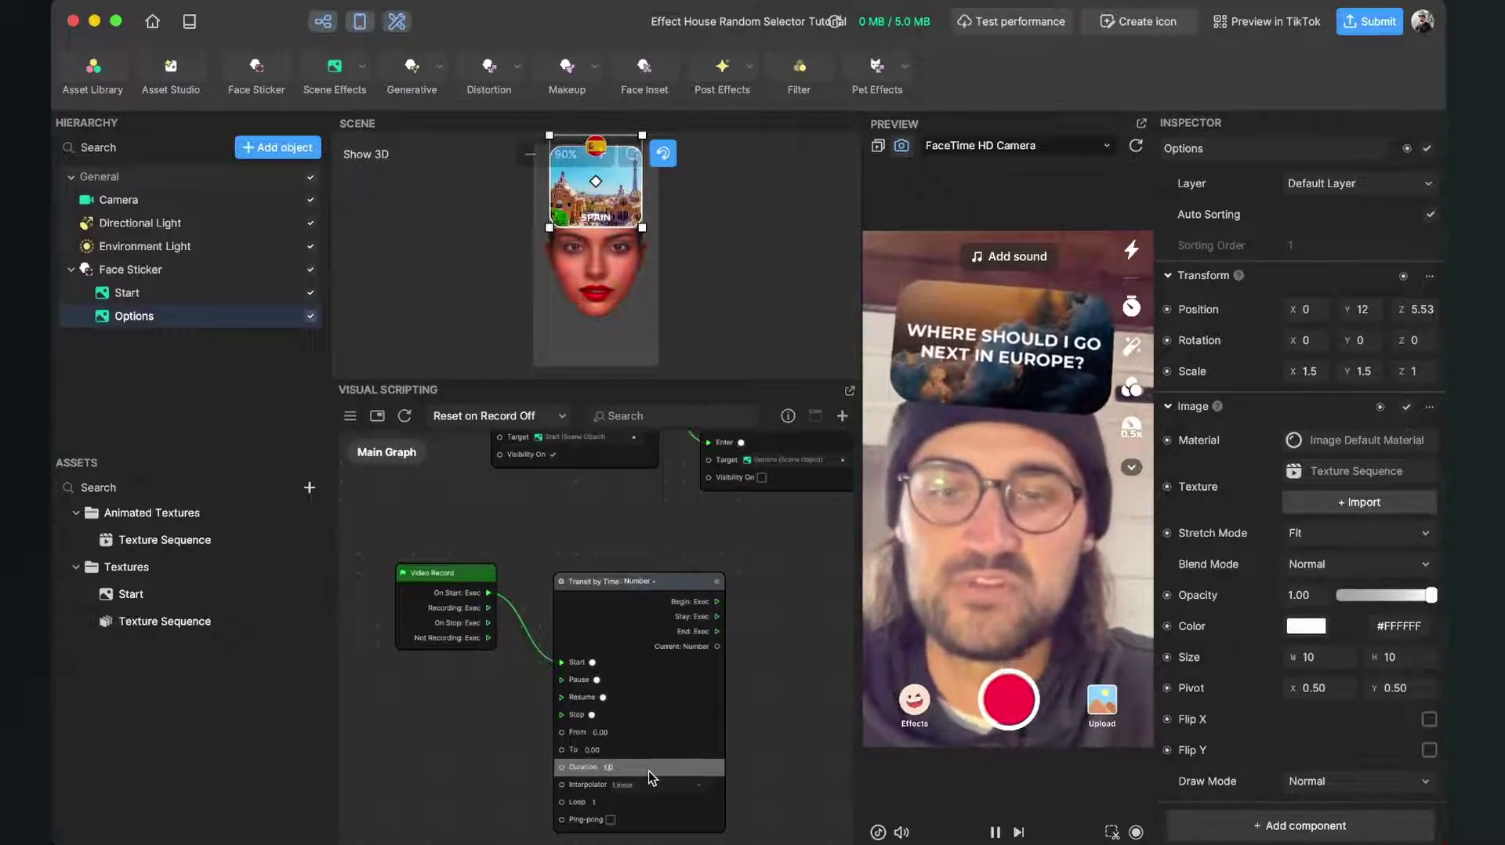
type("50")
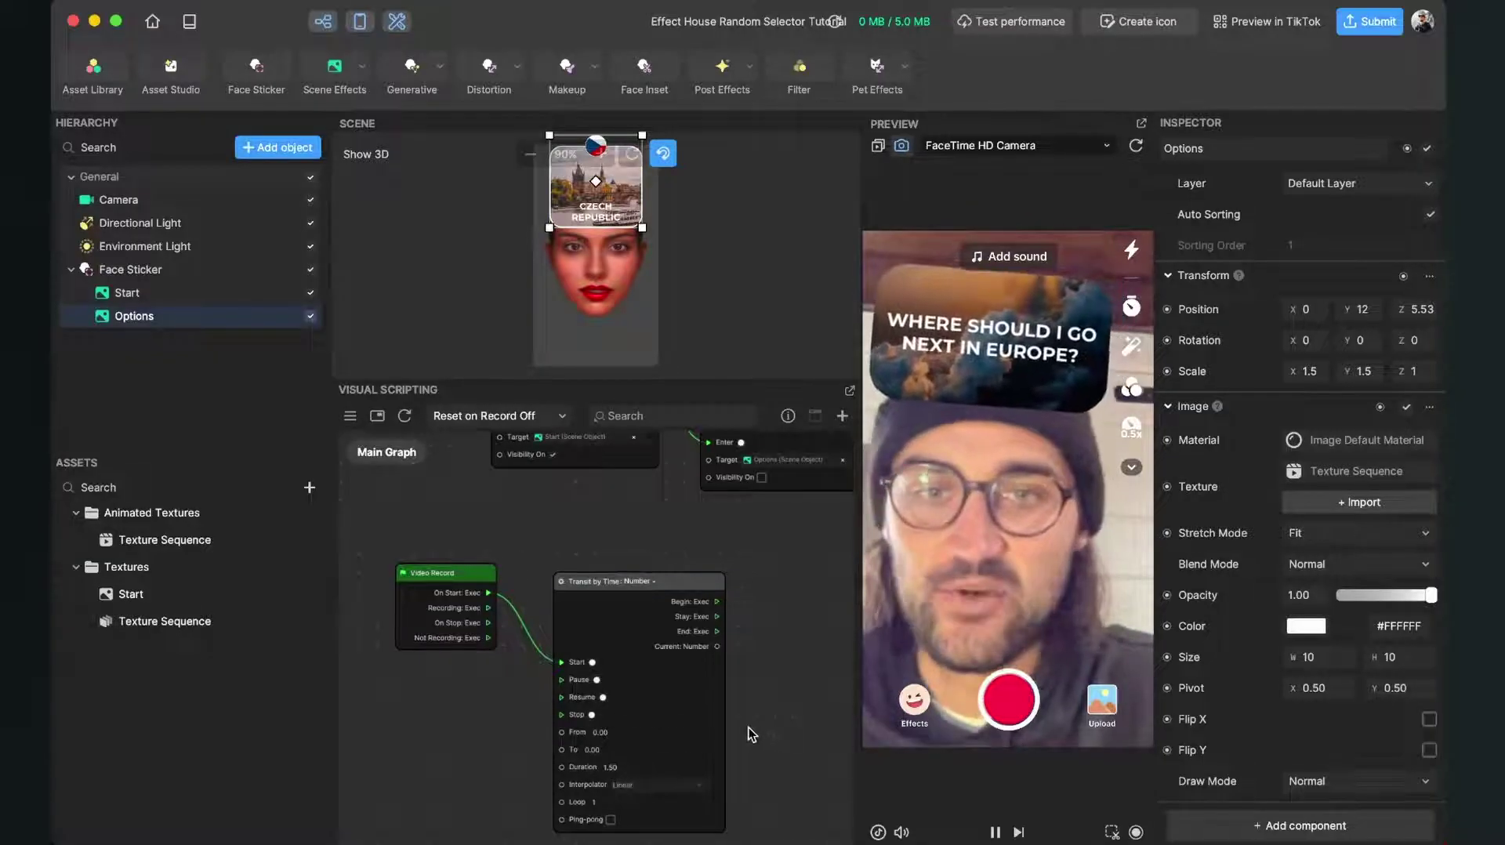
left_click(718, 726)
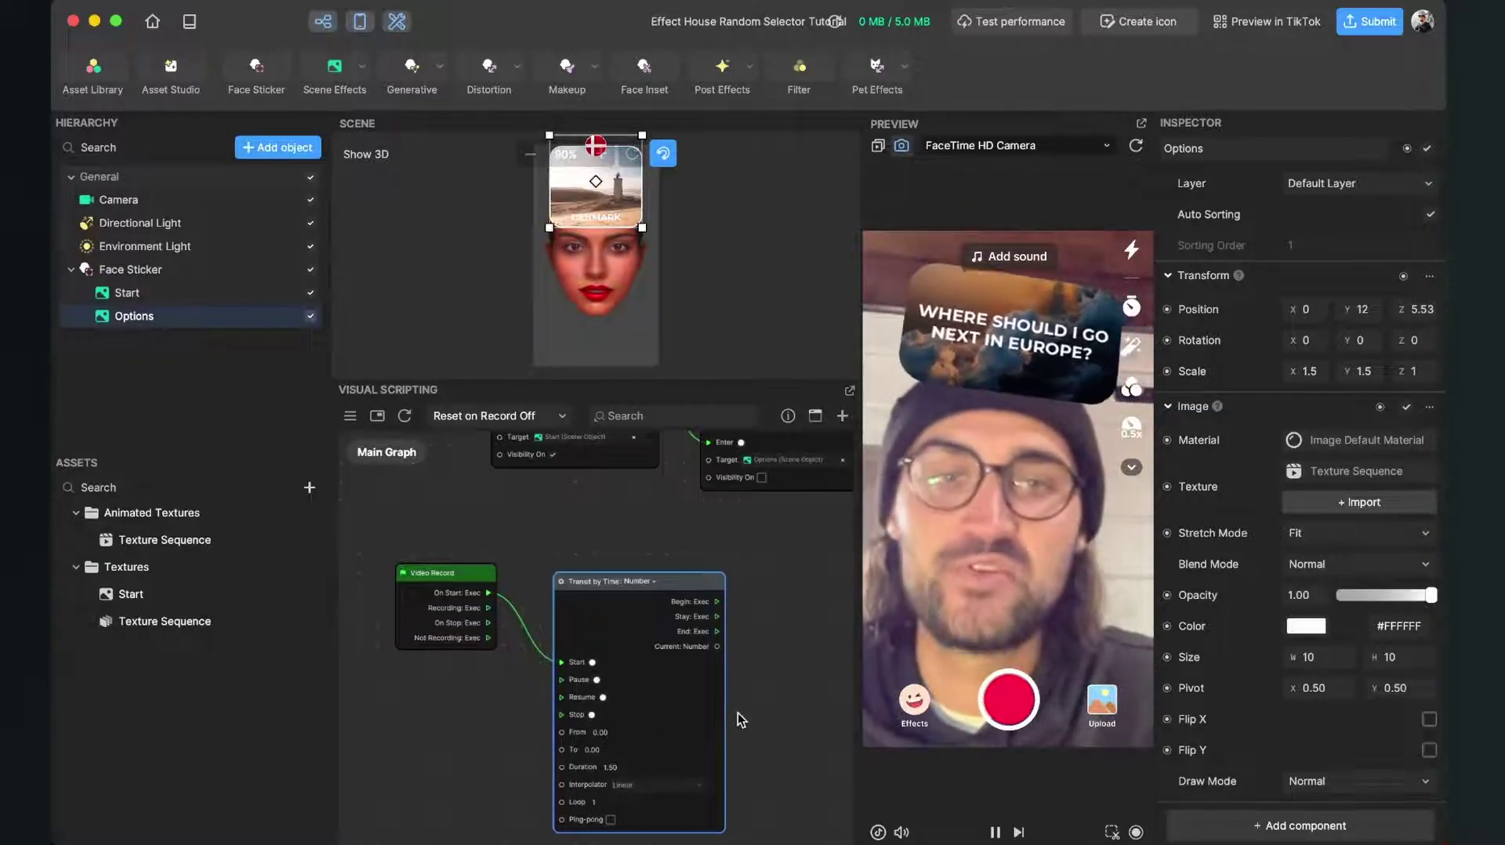
Add a Set Visibility node connected to the Begin output of the Transit by Time node.
scroll(737, 712, "right", 5)
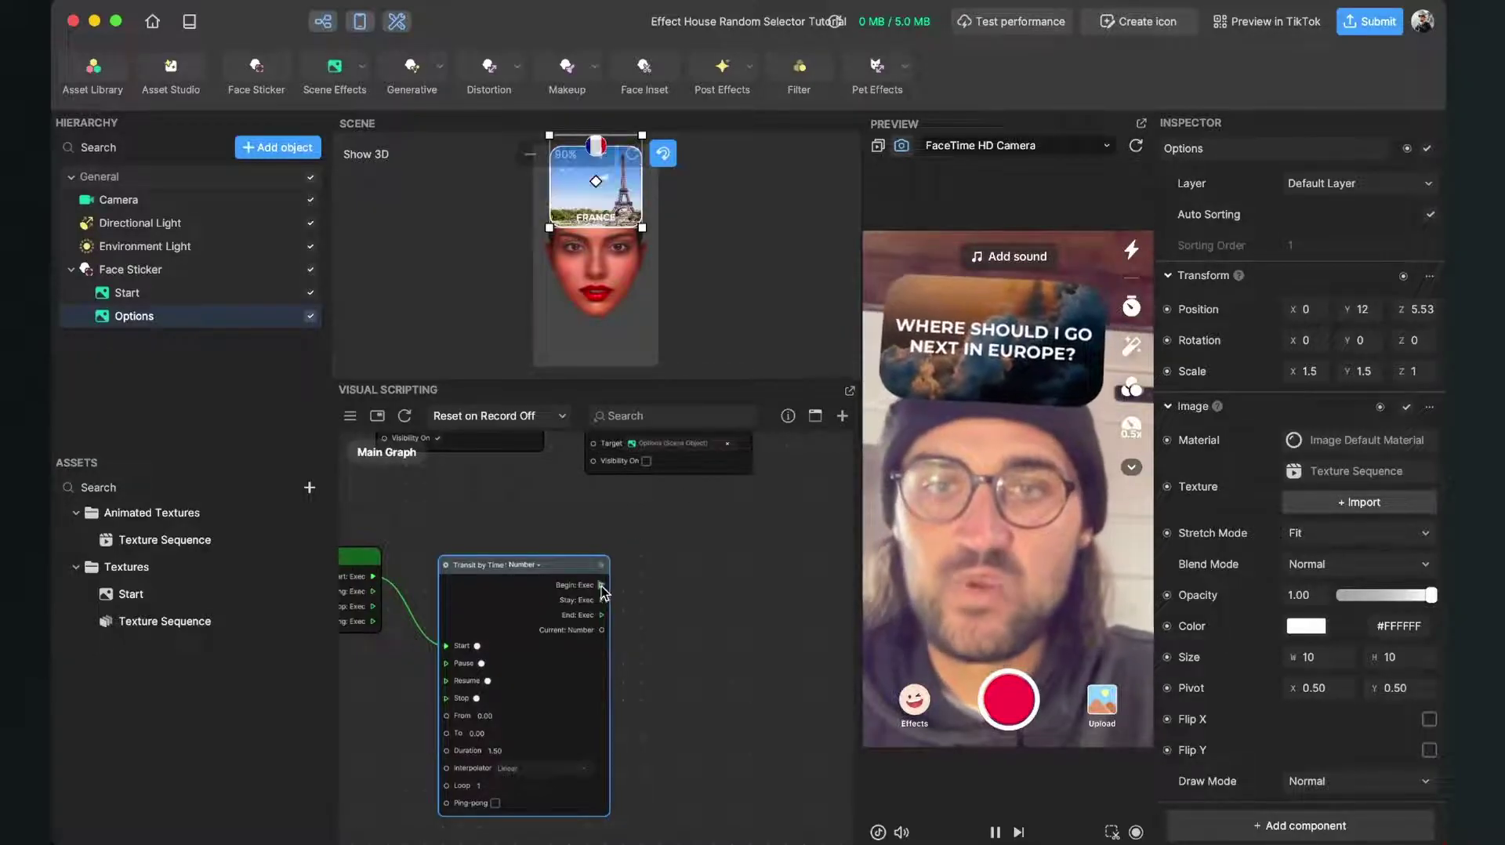
scroll(600, 586, "up", 3)
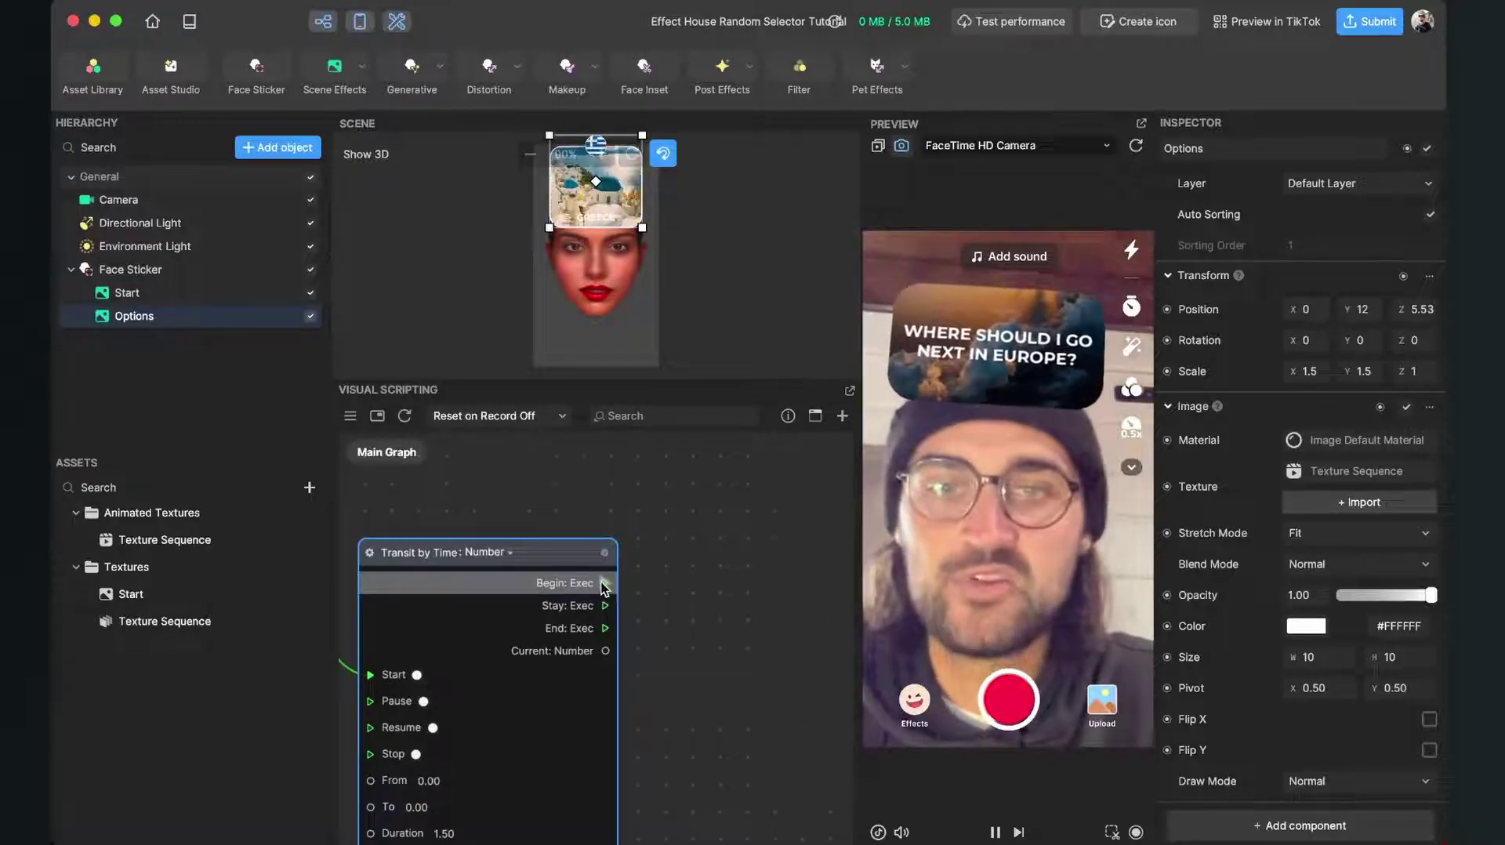
left_click_drag(604, 584, 705, 554)
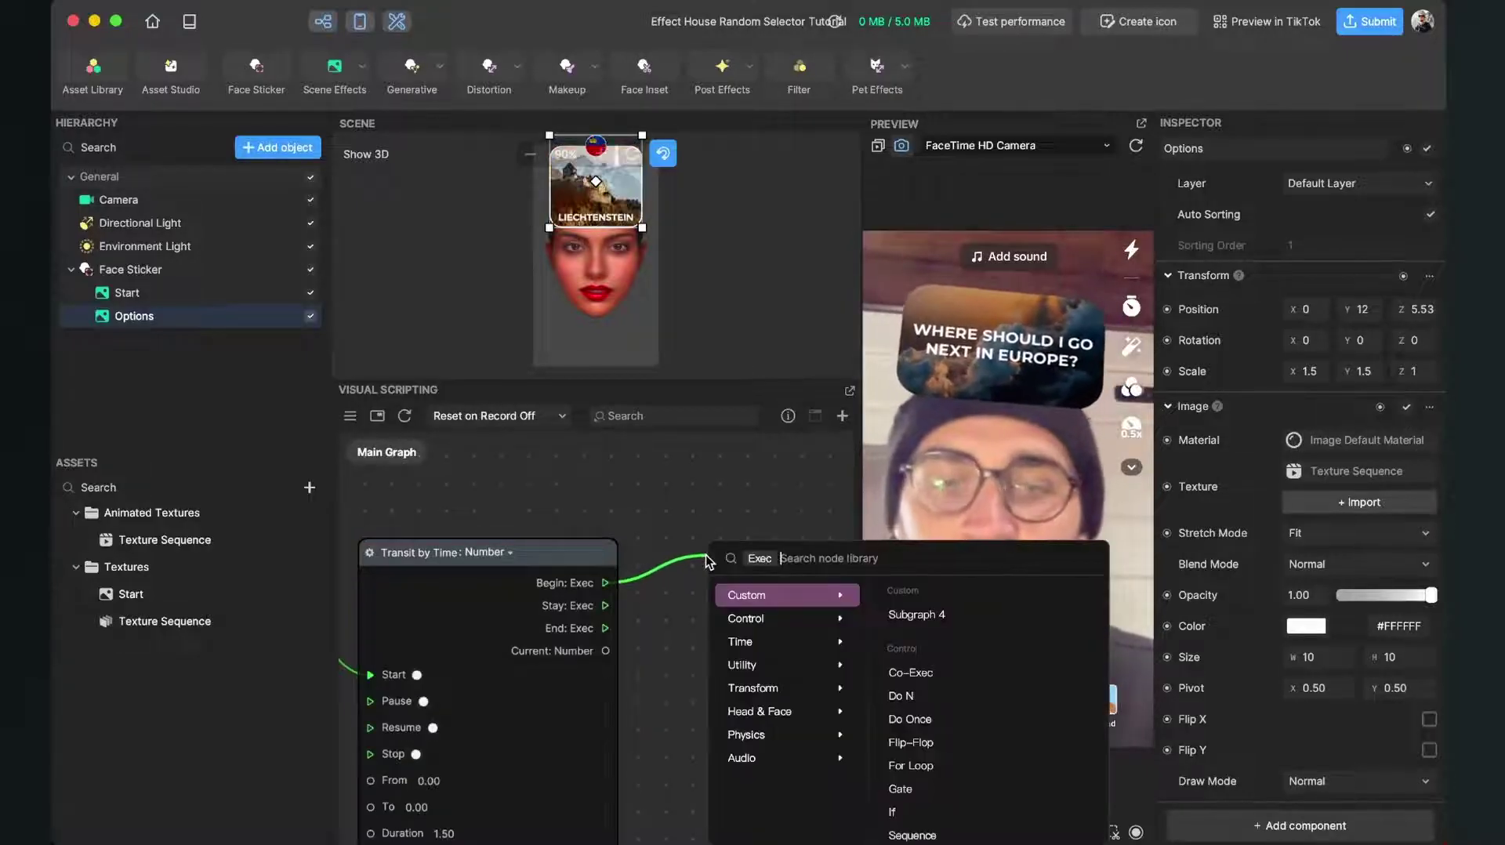
type("set")
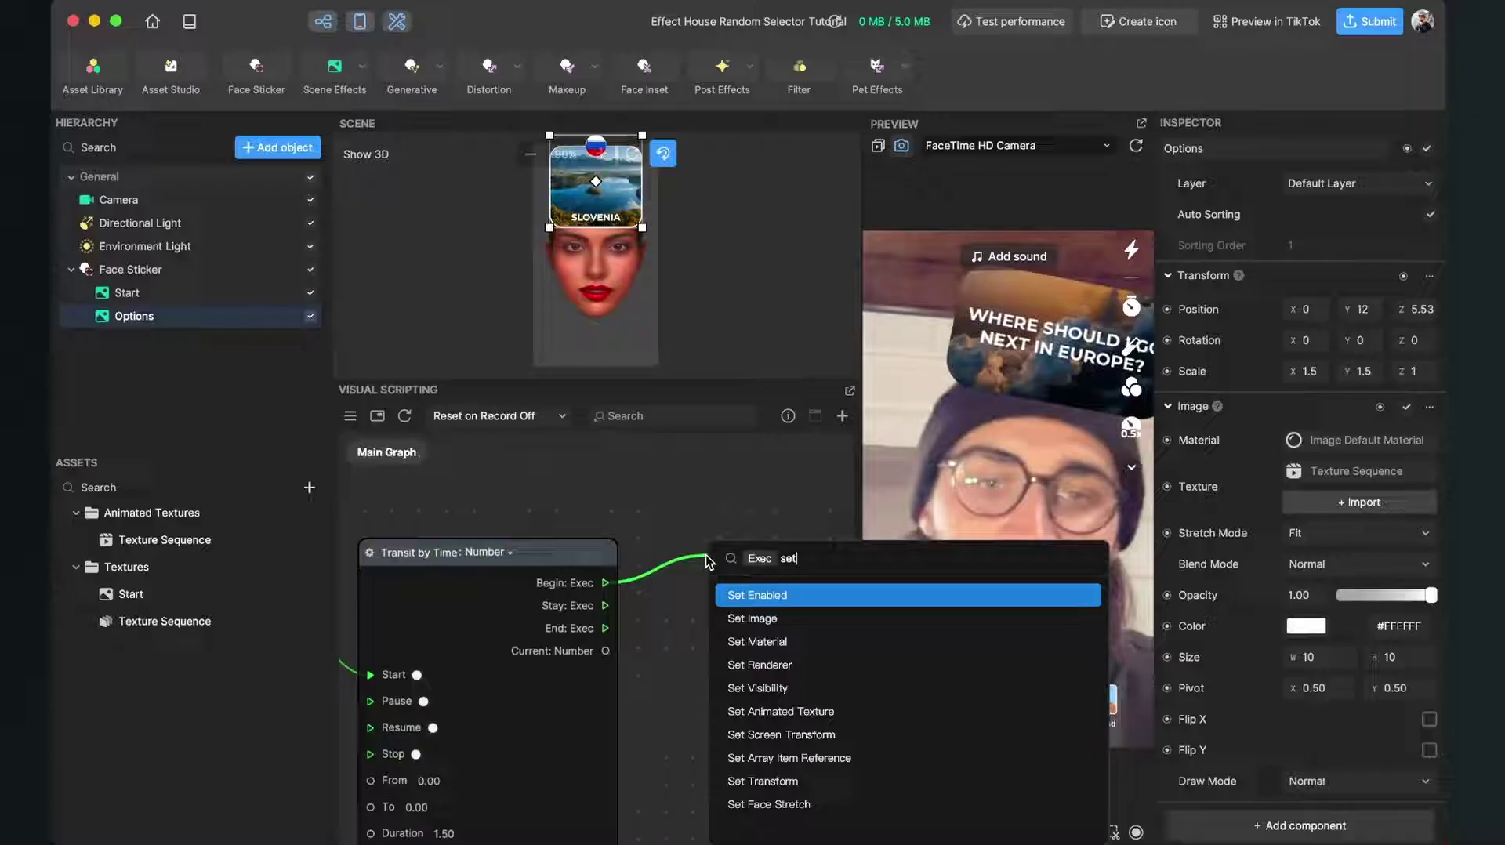
left_click(745, 687)
scroll(694, 684, "down", 3)
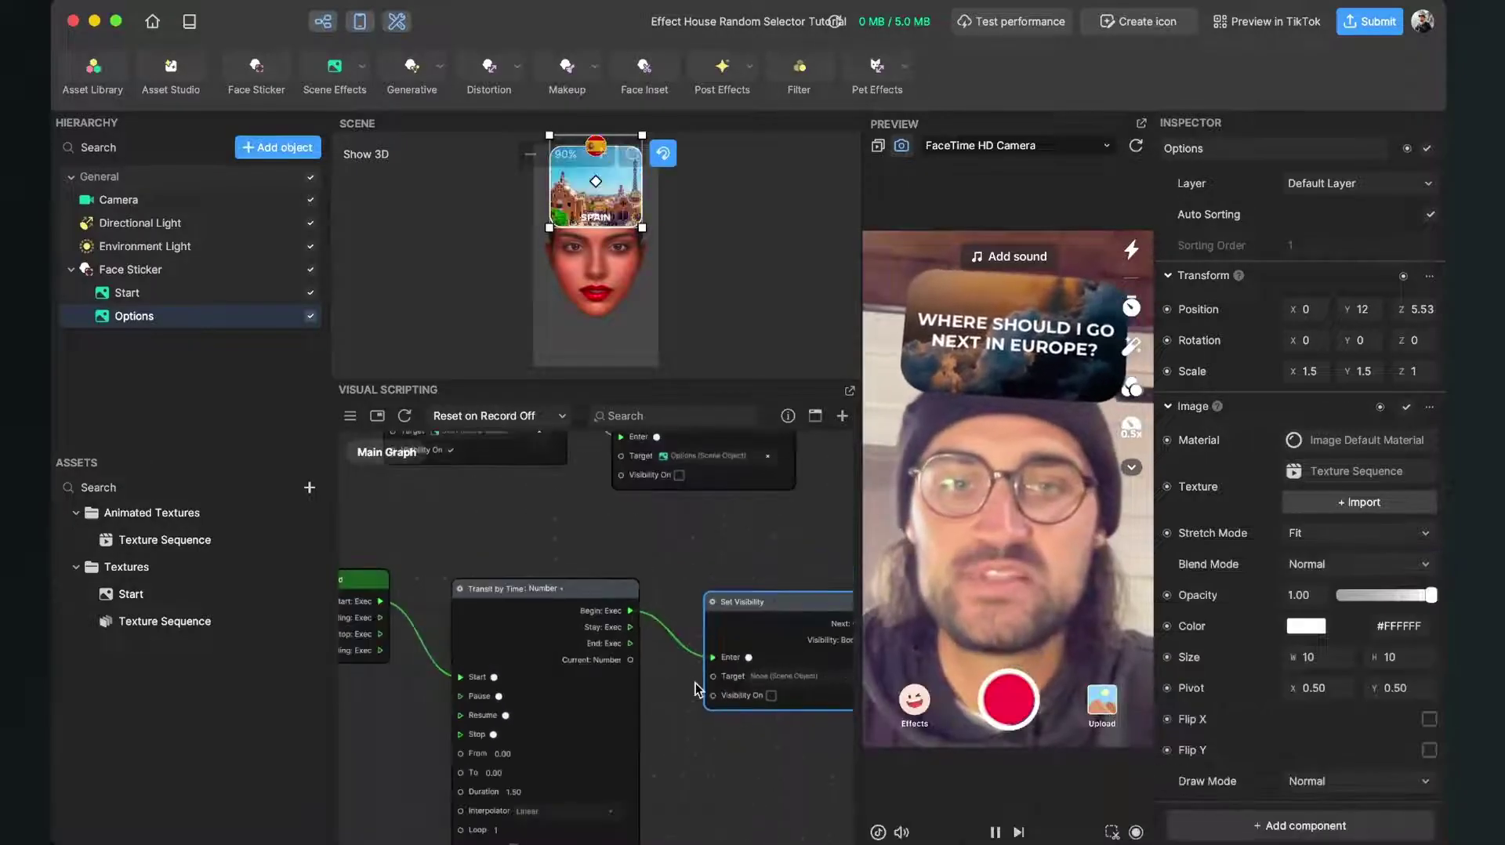
Set the target of the Set Visibility node after Transit by Time to the Start image, leaving Visibility On disabled.
left_click_drag(679, 762, 591, 703)
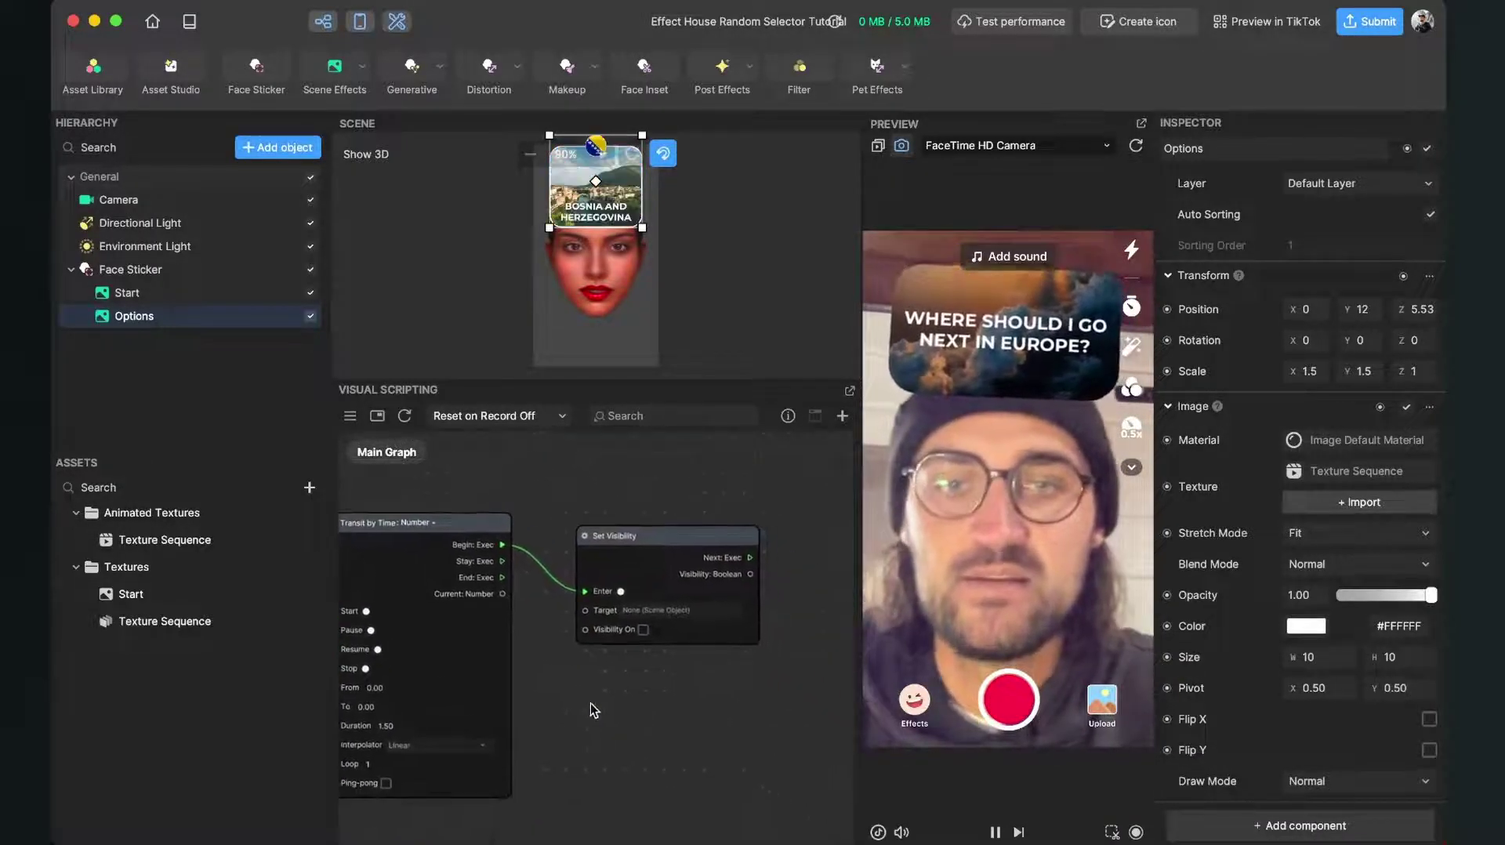
left_click(642, 610)
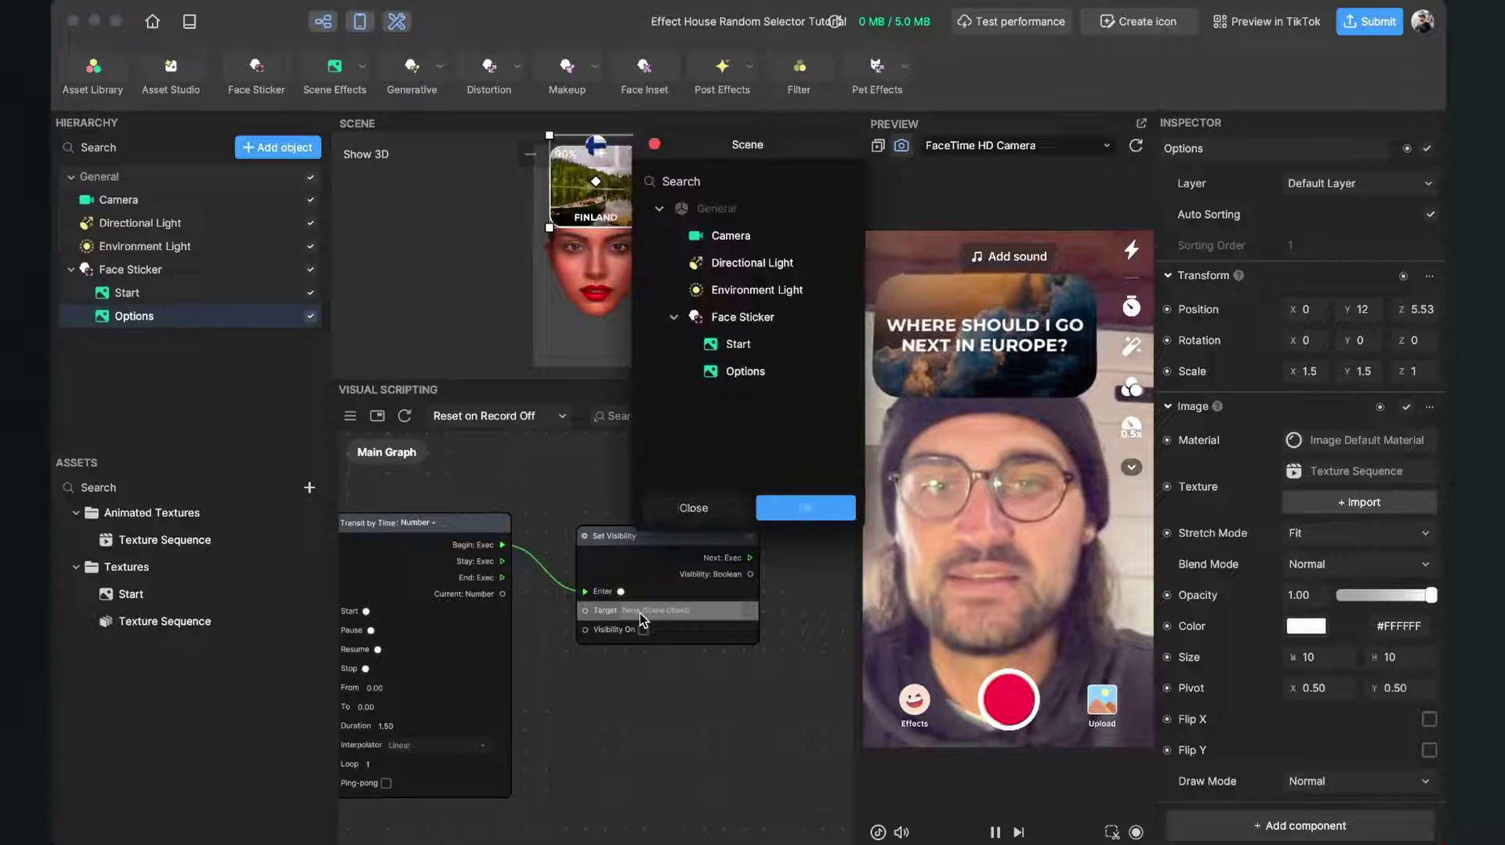
left_click(740, 344)
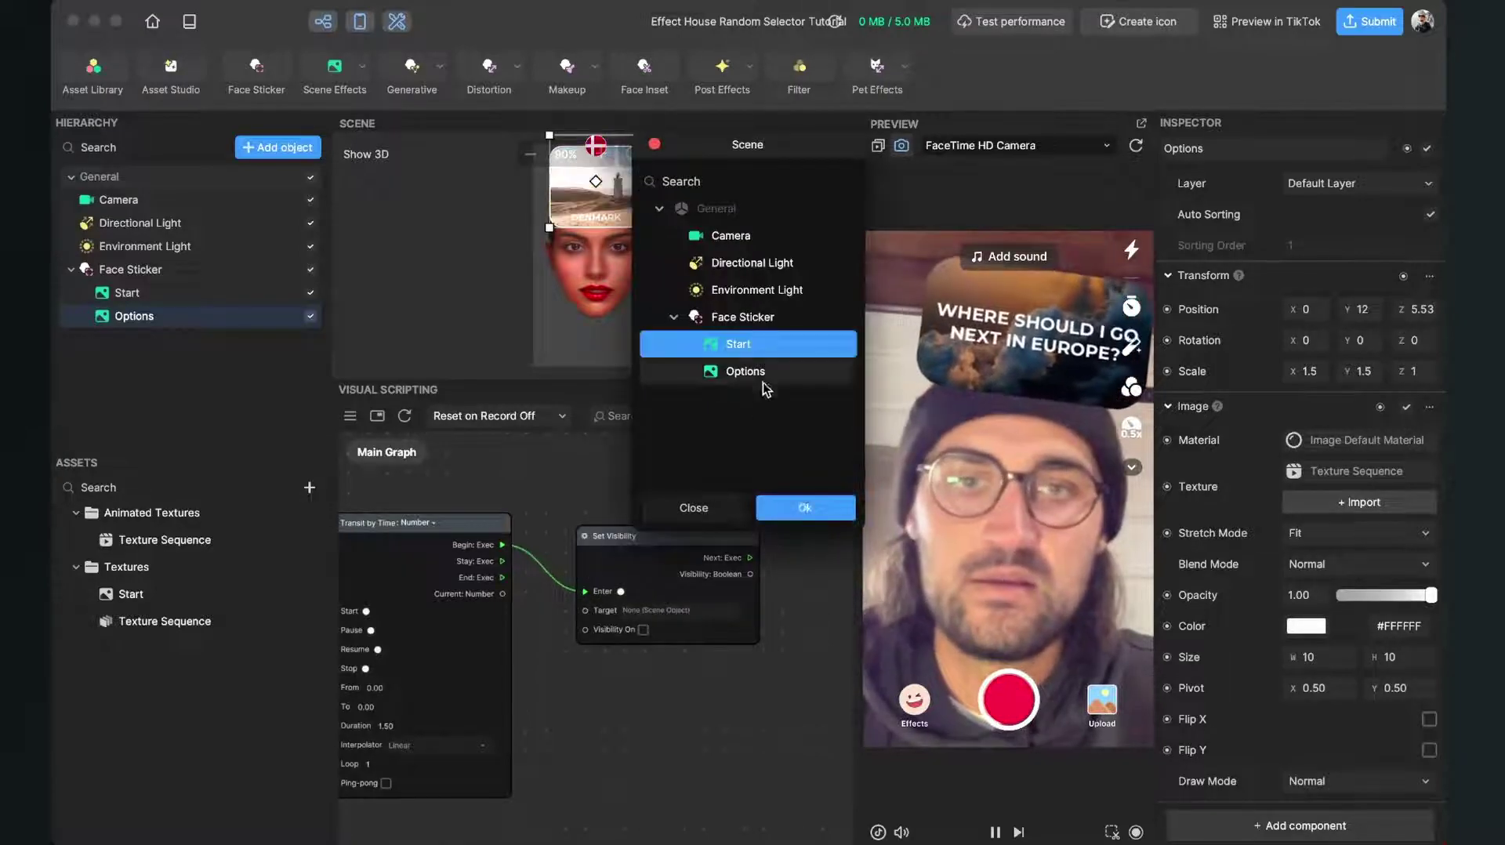
left_click(805, 509)
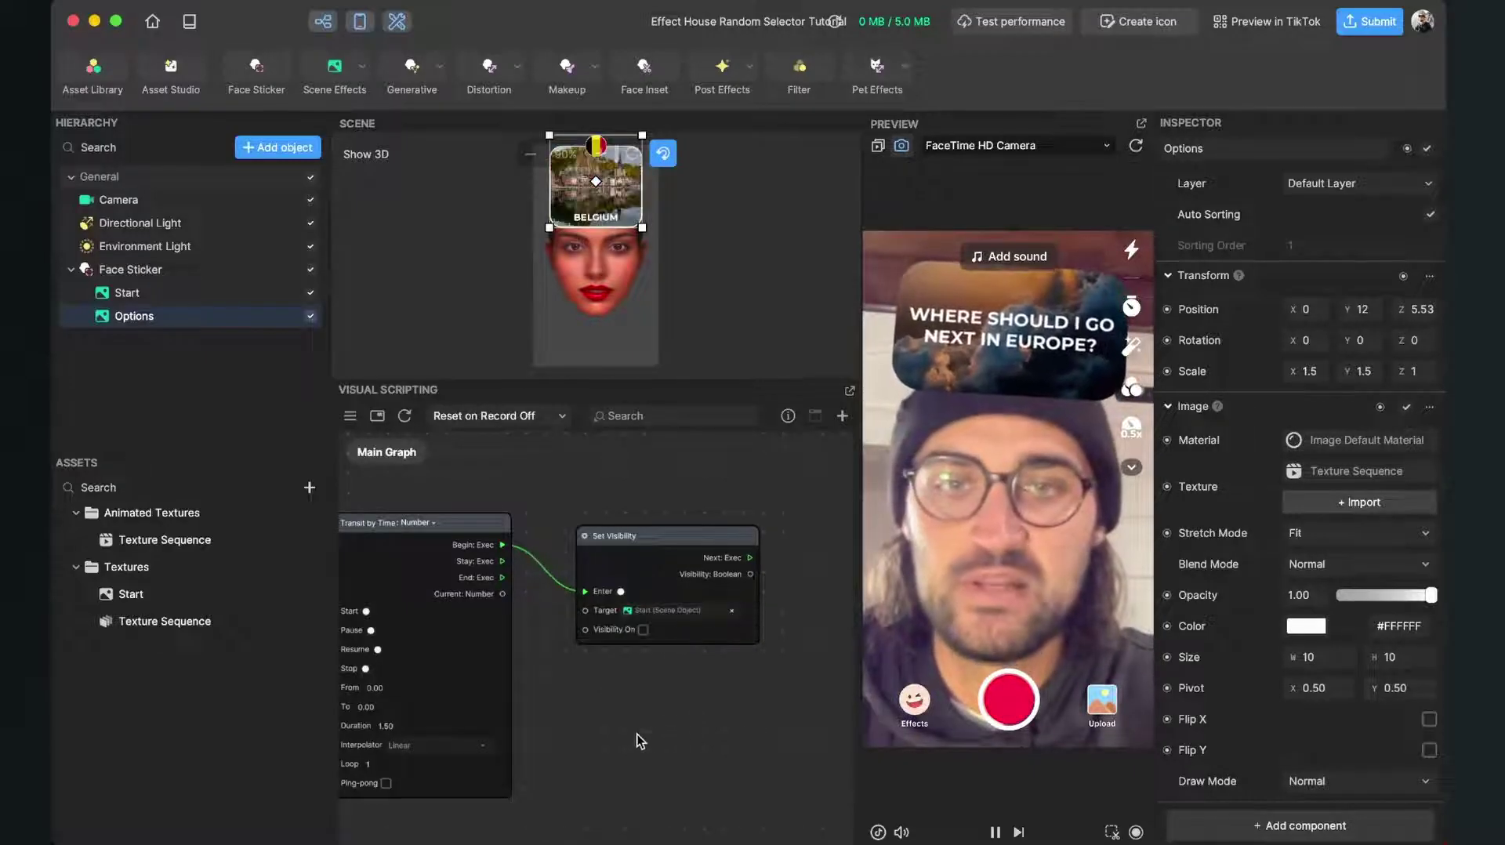
Add another Set Visibility node connected to the Next output of the Set Visibility node that hides the Start image.
scroll(637, 736, "right", 5)
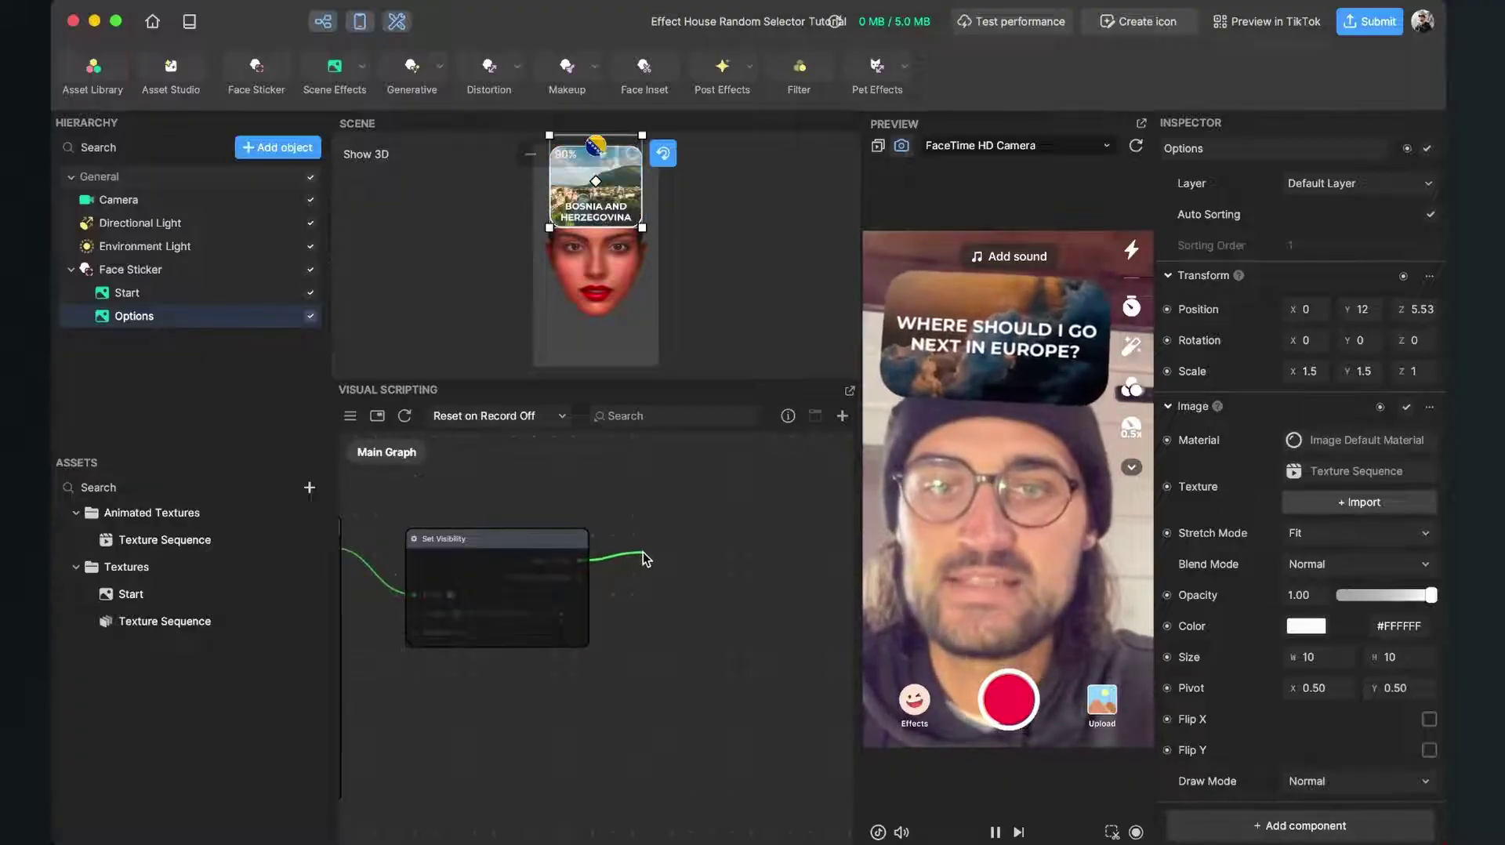
left_click_drag(643, 559, 660, 536)
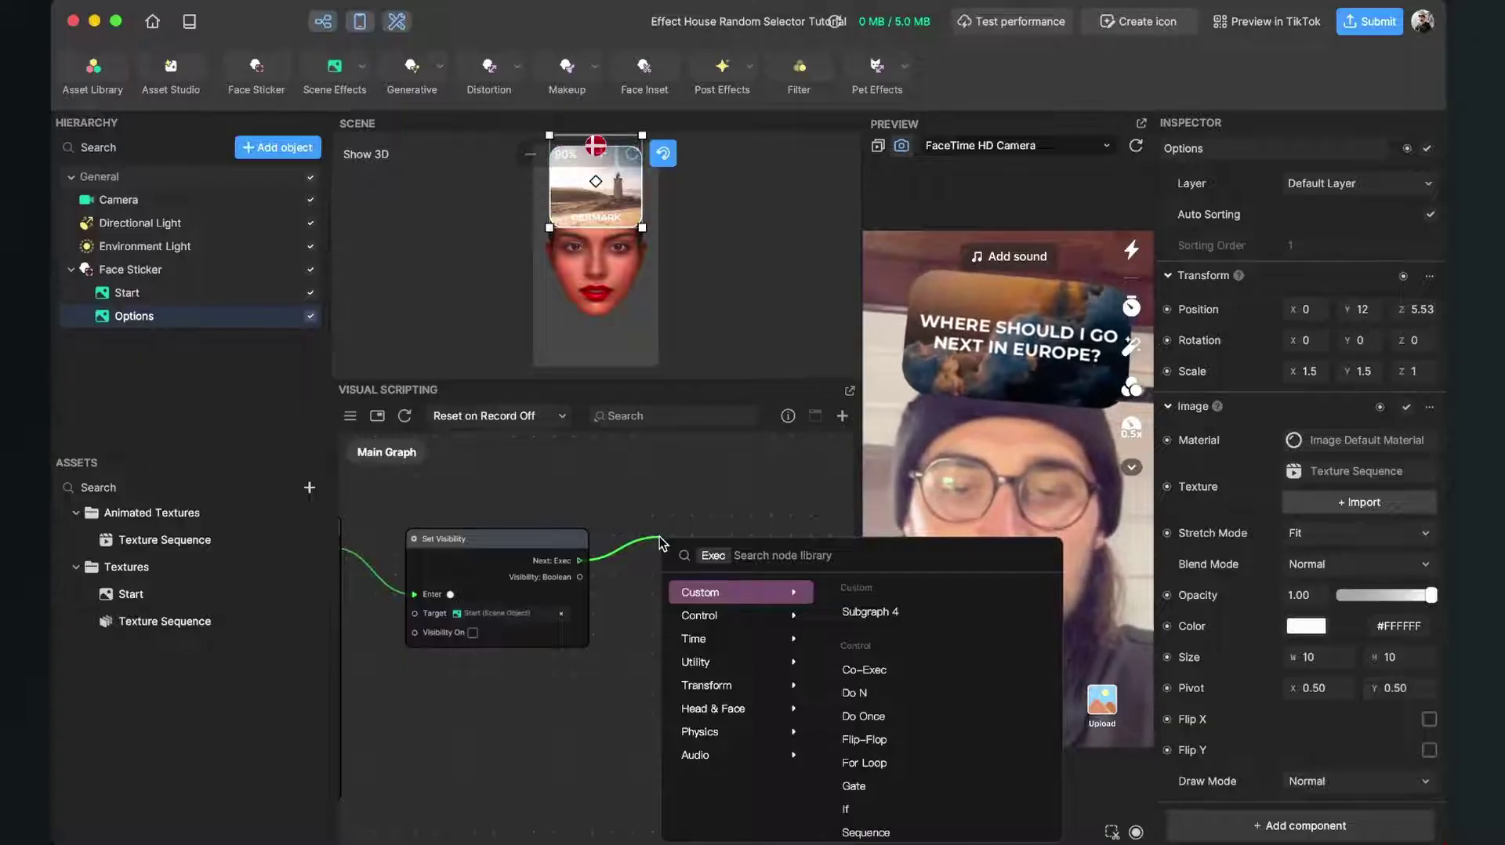
type("set")
key("Down")
key("Down")
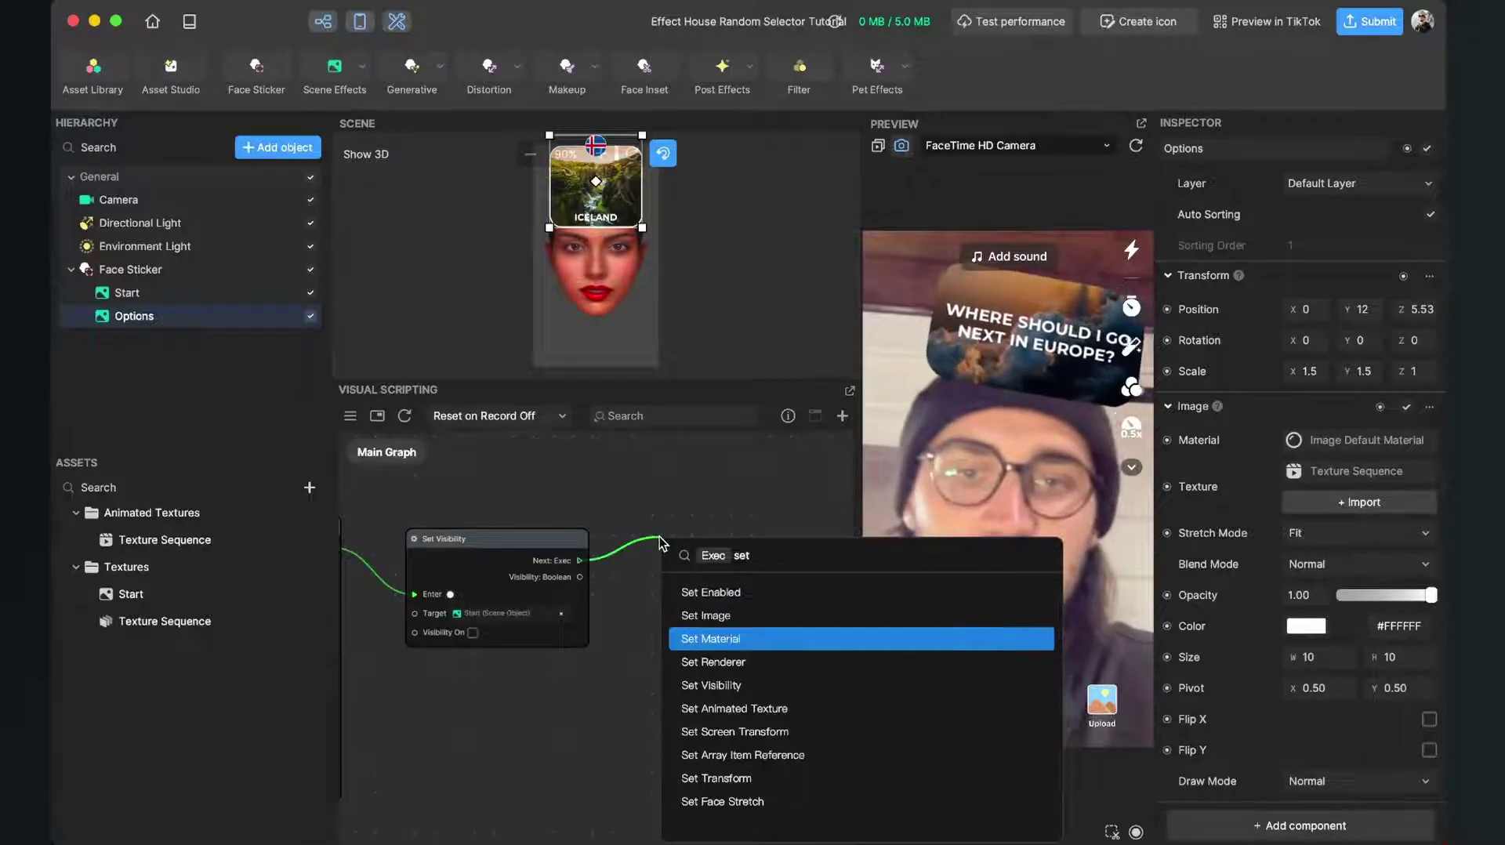
type("vi")
key("Return")
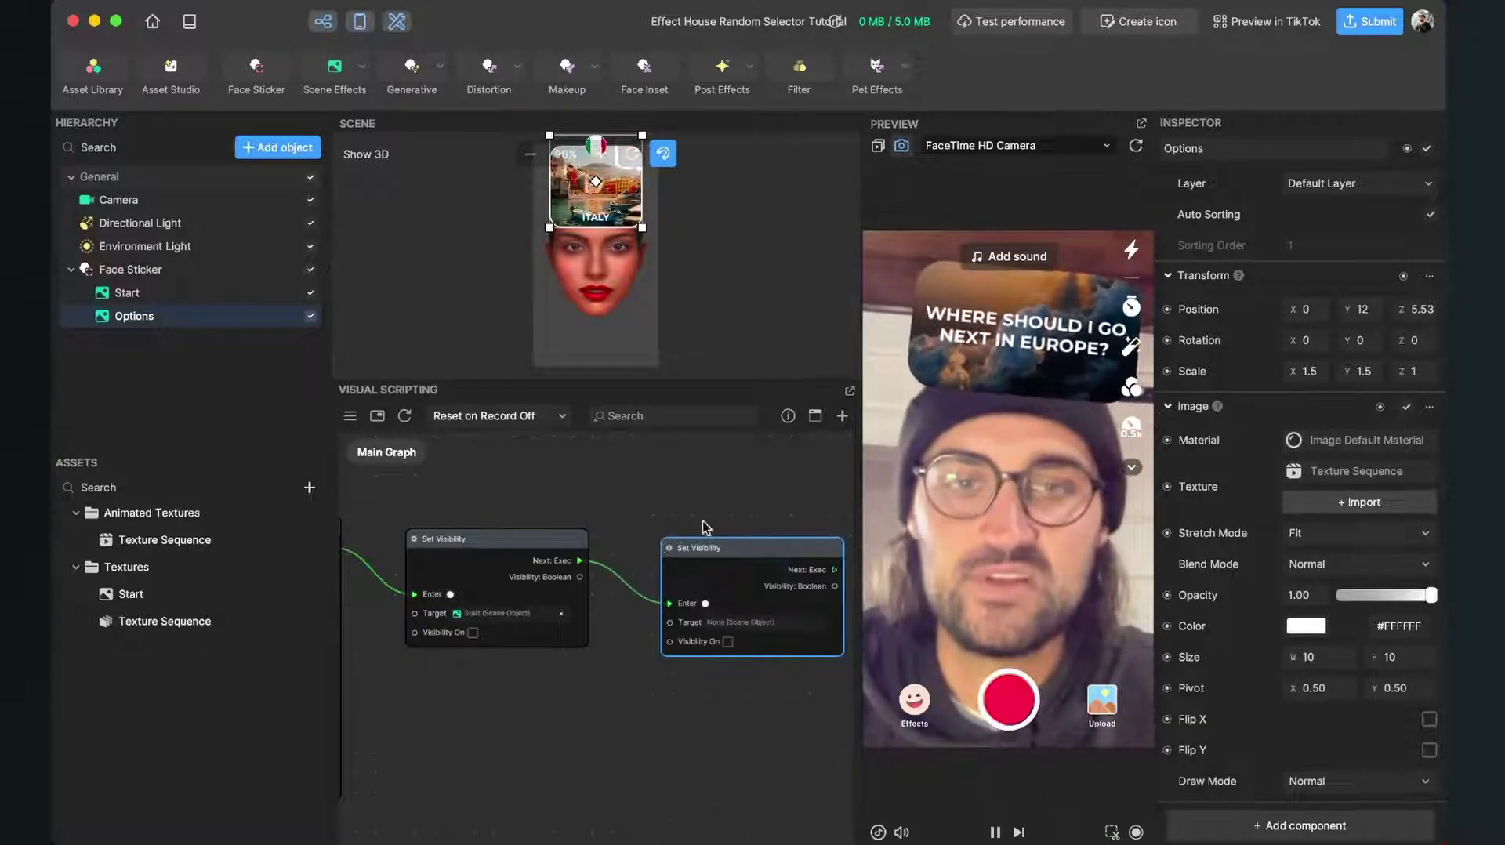
Set the newest Set Visibility node's target to the Options image and enable Visibility On.
left_click(727, 623)
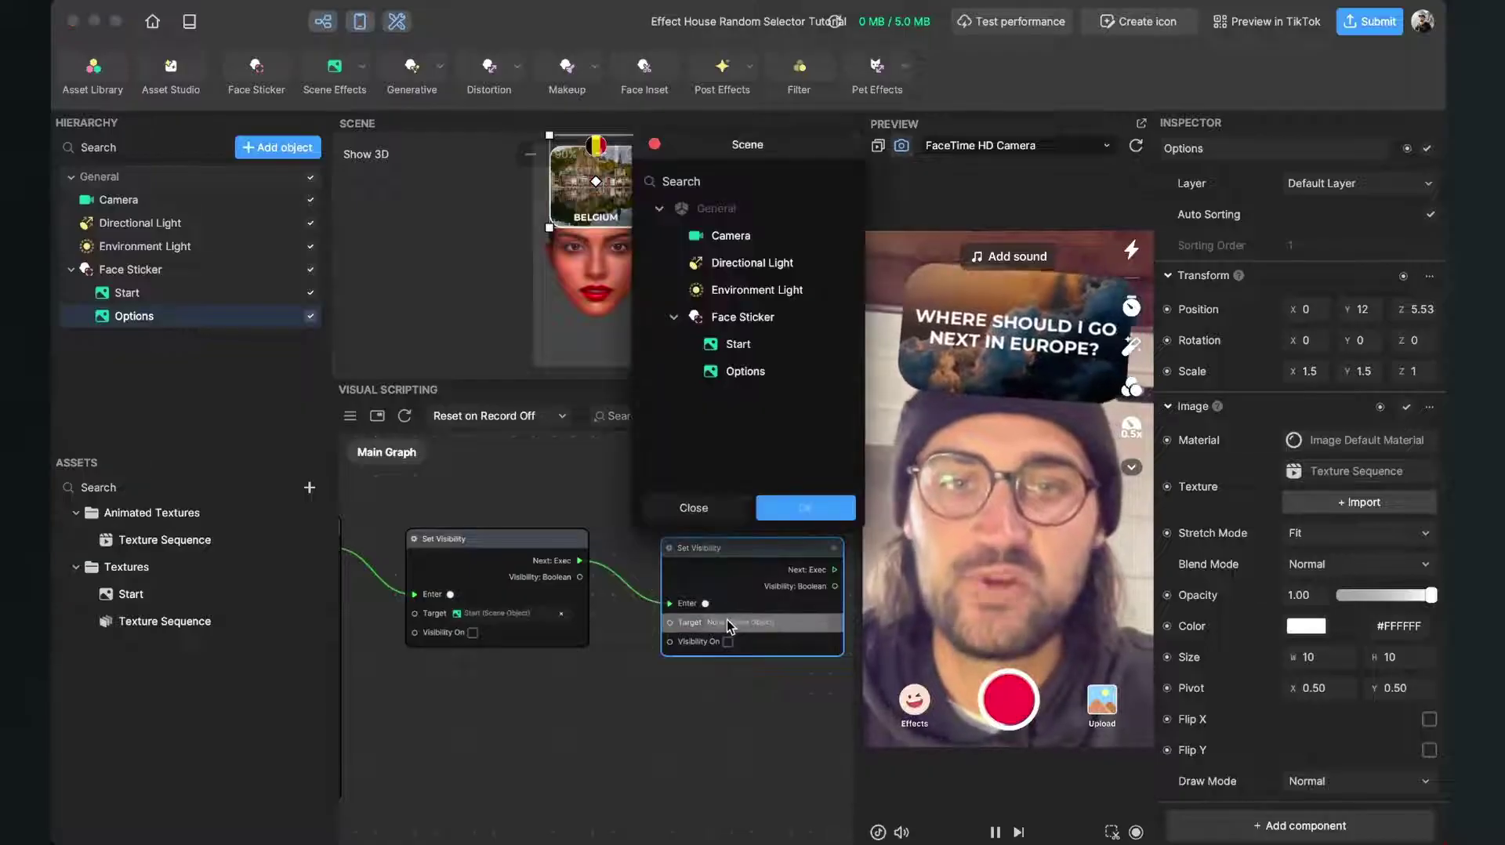
left_click(745, 375)
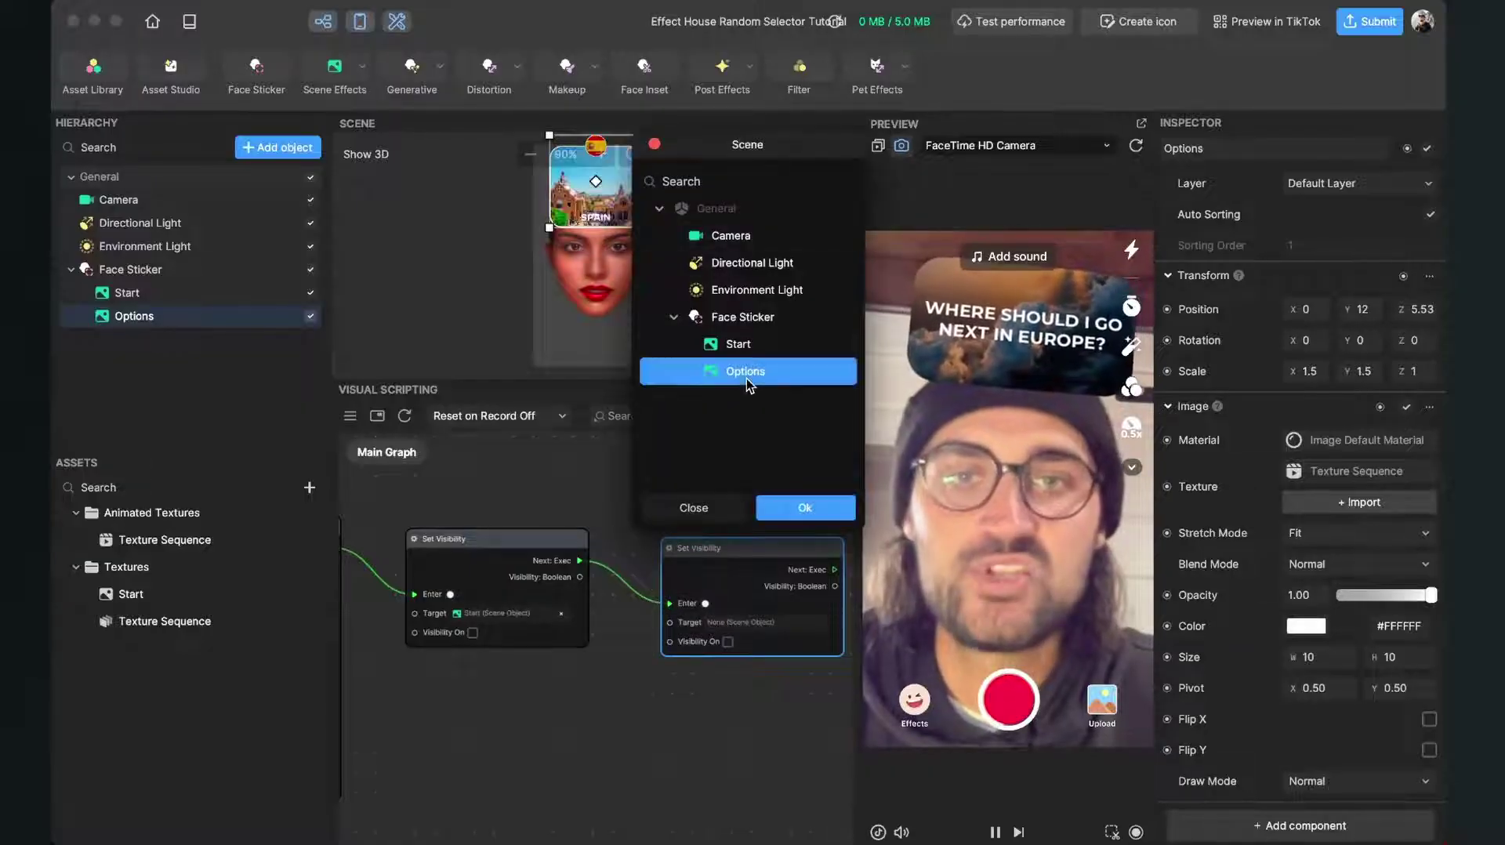
left_click(815, 509)
left_click(727, 641)
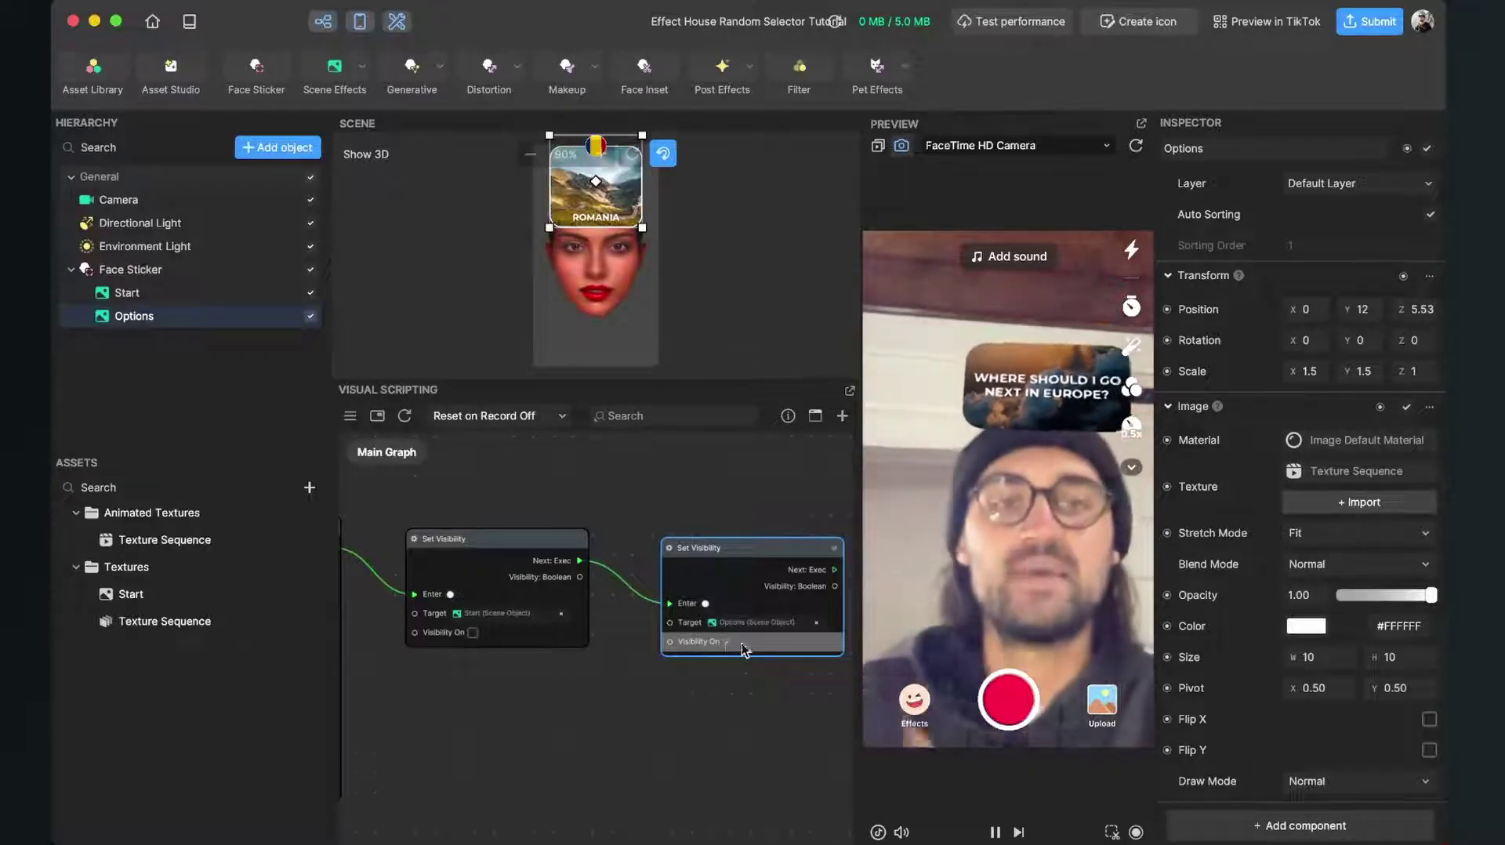
Start and stop a test recording in the preview to check the switch from the Start image to the country pictures.
left_click(1014, 704)
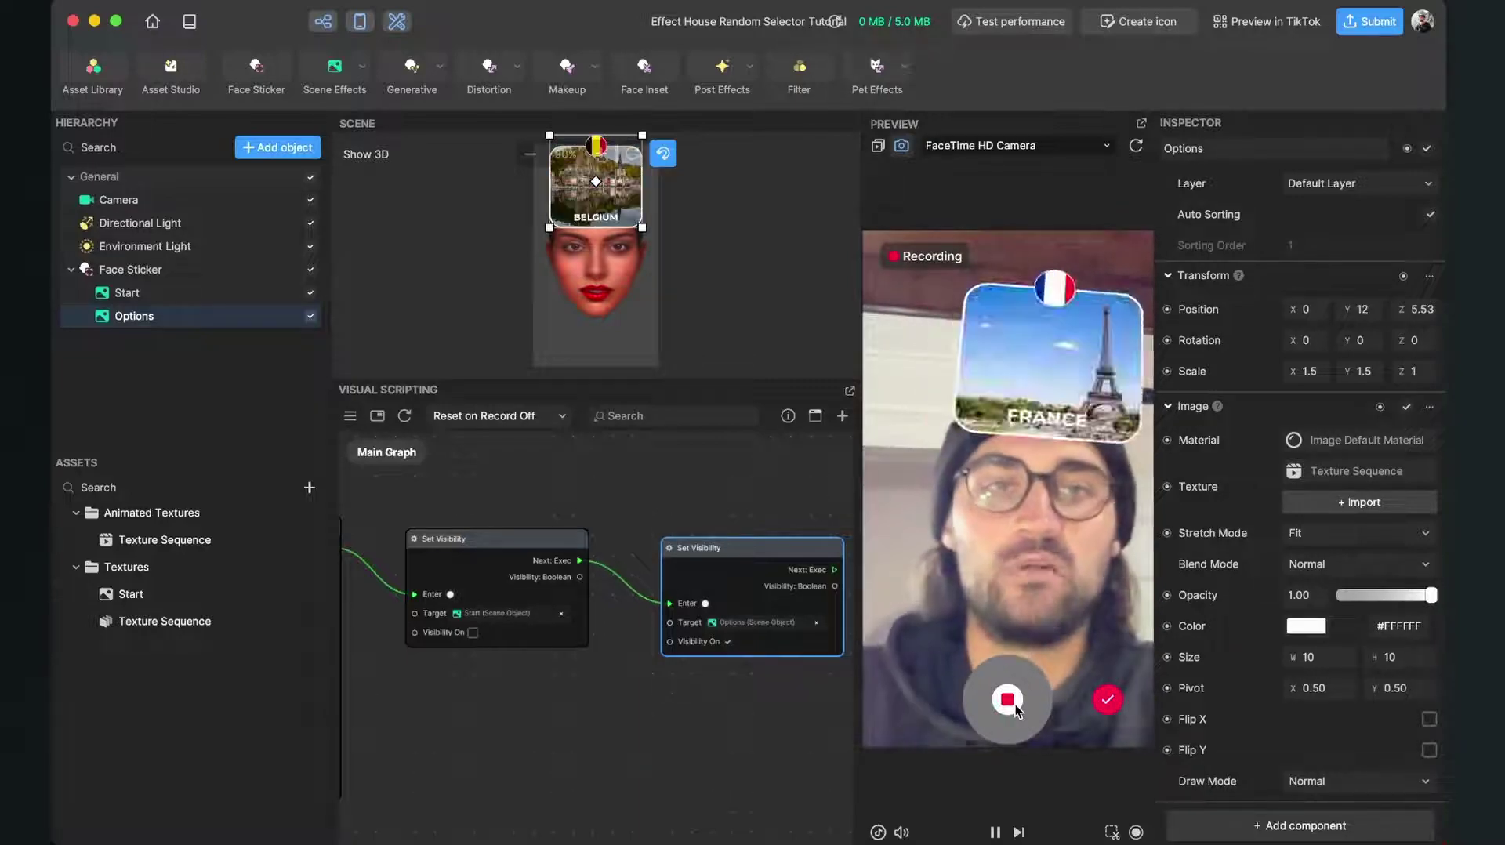
left_click(1008, 699)
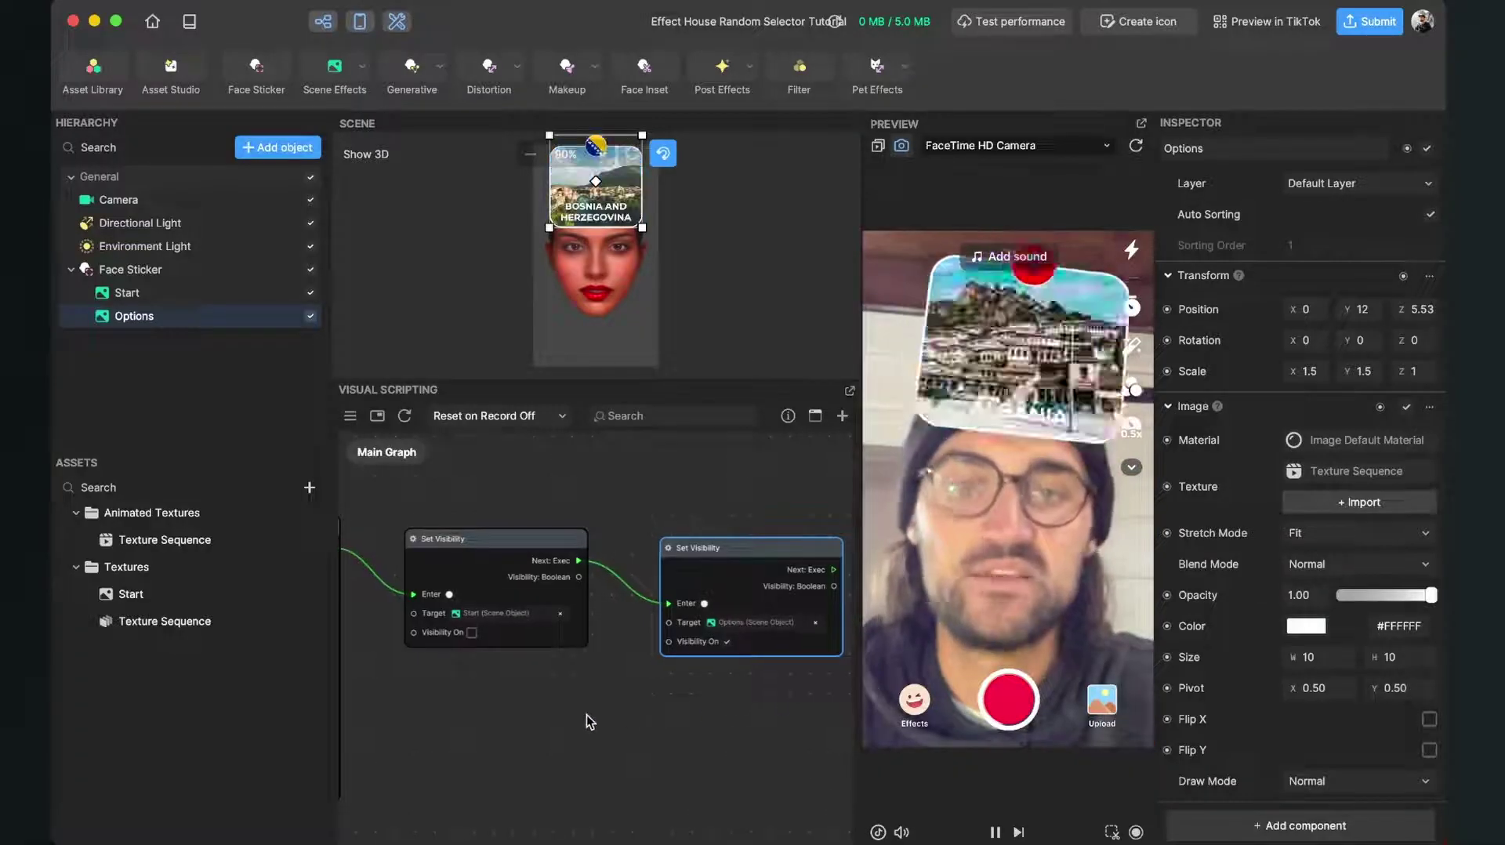
Examine the connection from the Transit by Time node's Begin output to the Set Visibility node for the Start image.
left_click_drag(587, 715, 731, 711)
left_click_drag(595, 694, 644, 705)
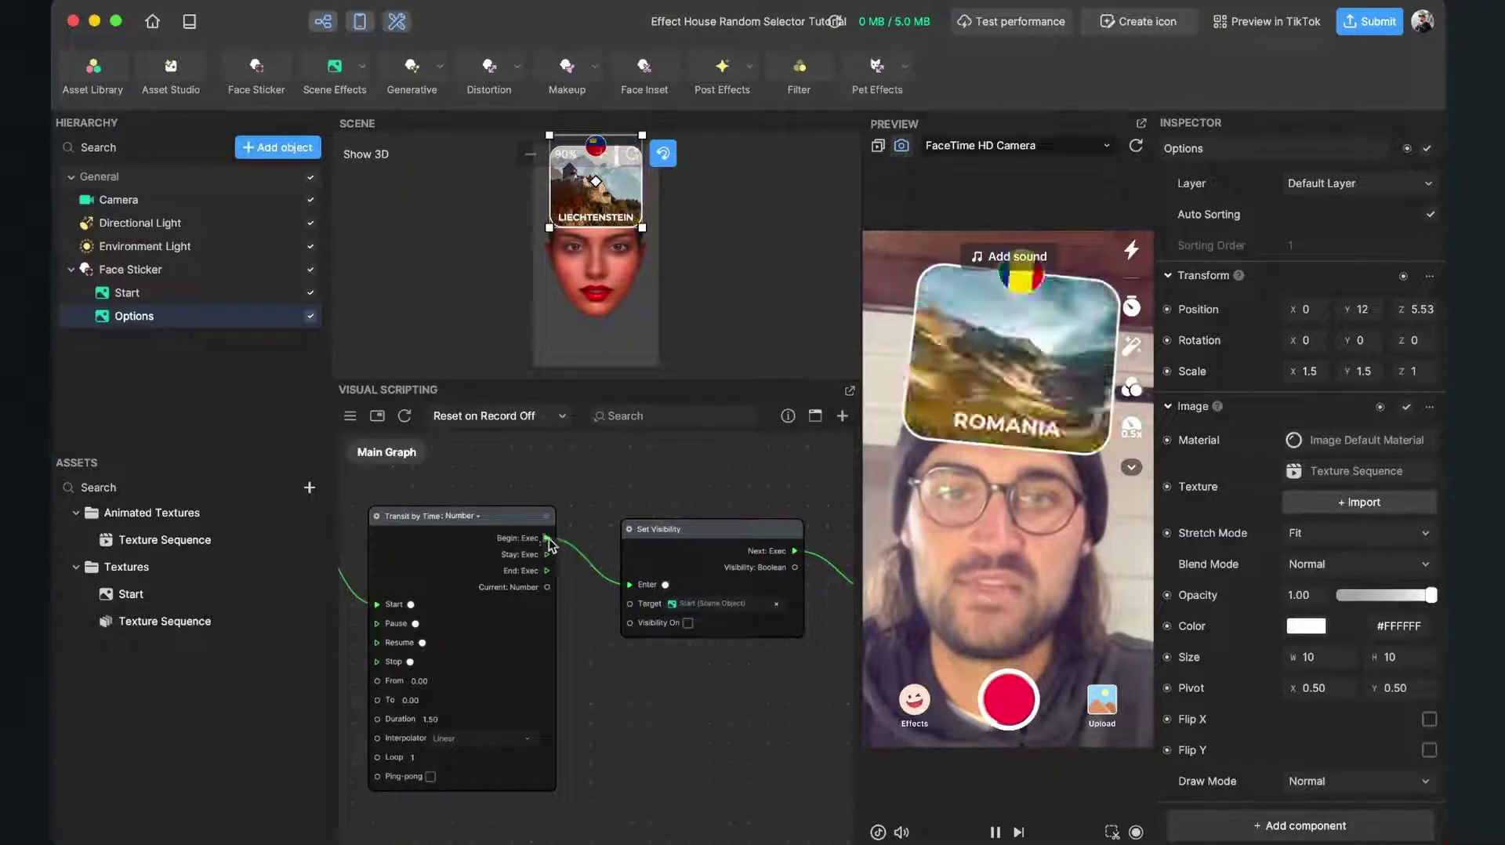
left_click(594, 564)
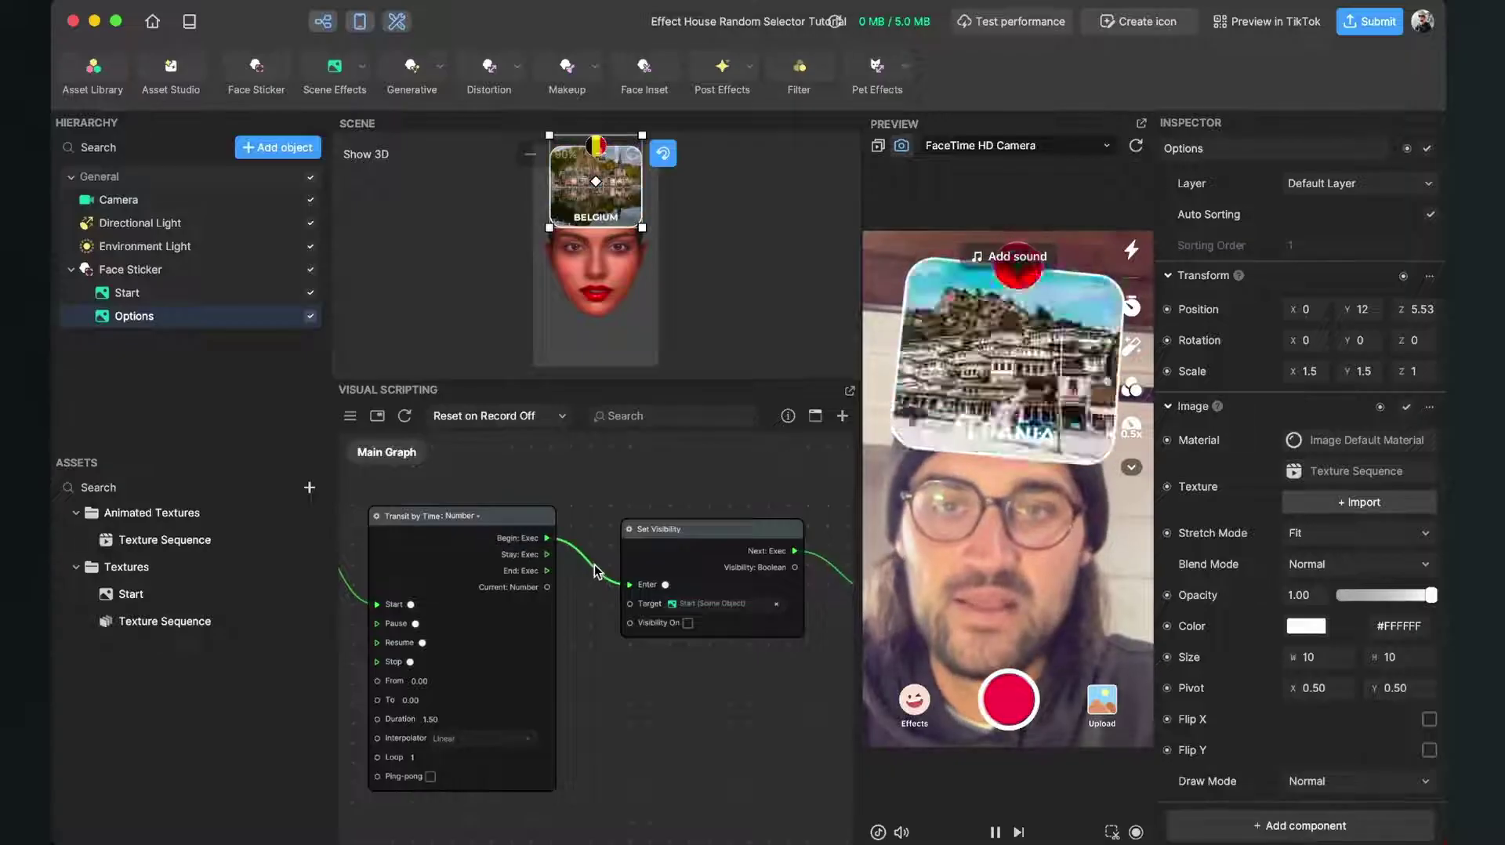
Rewire the Start image's Set Visibility node from the Transit by Time node's Begin output to its End output, and reset the preview.
key("BackSpace")
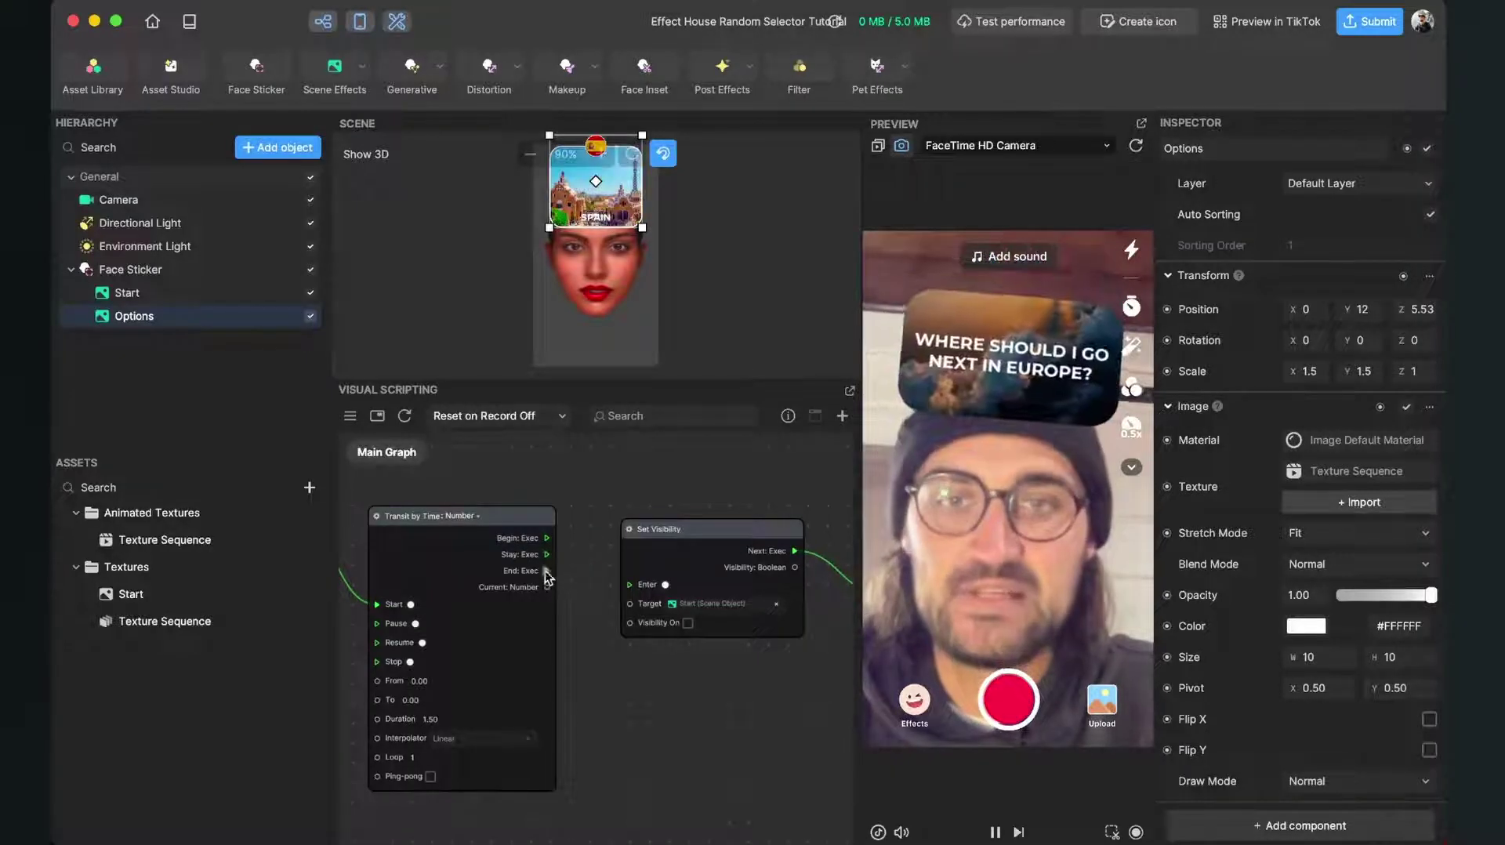
left_click_drag(547, 571, 632, 585)
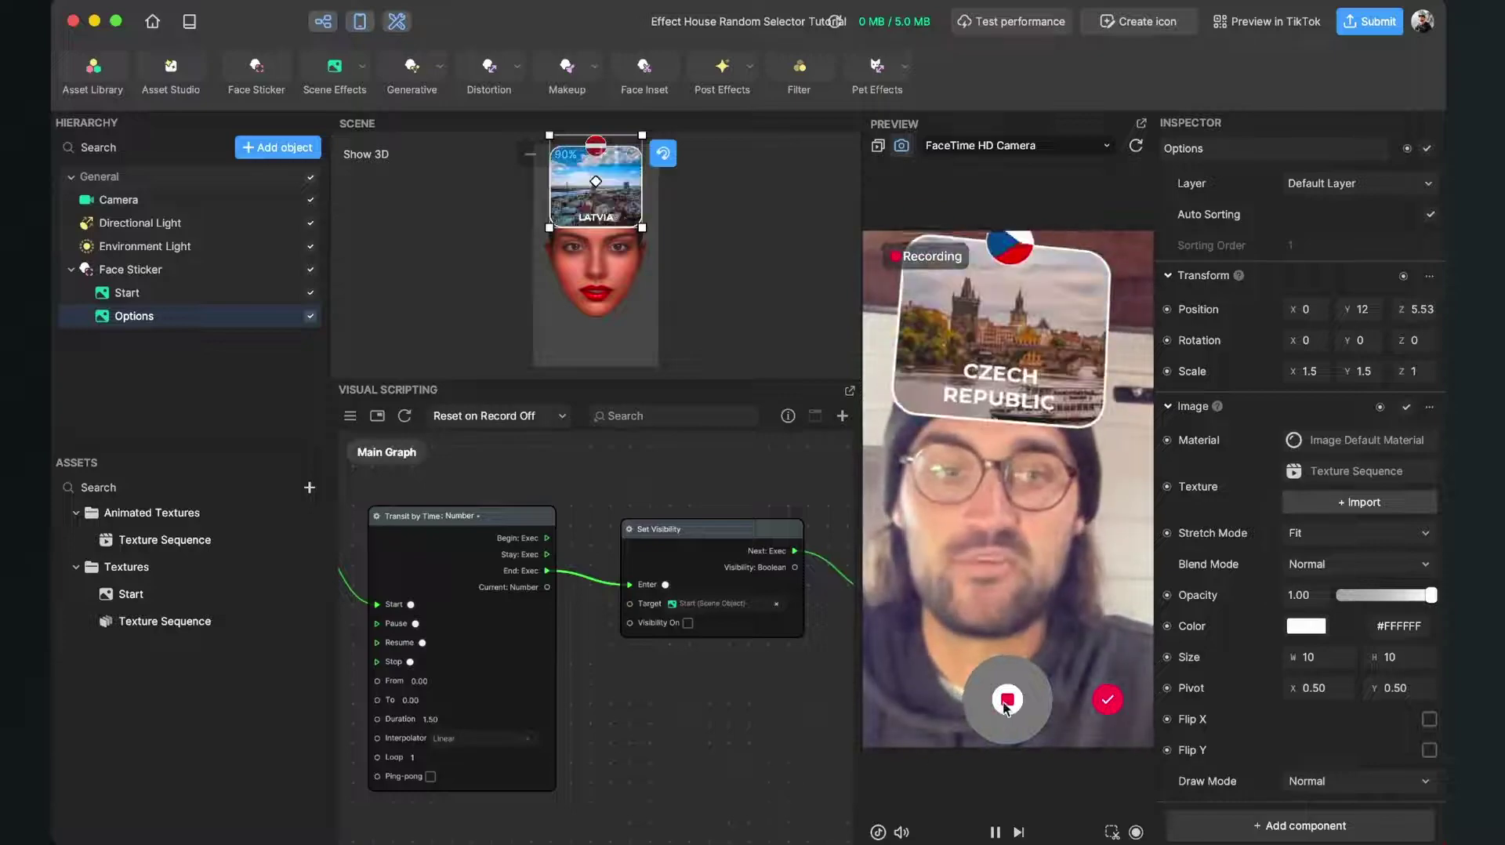
left_click(1134, 149)
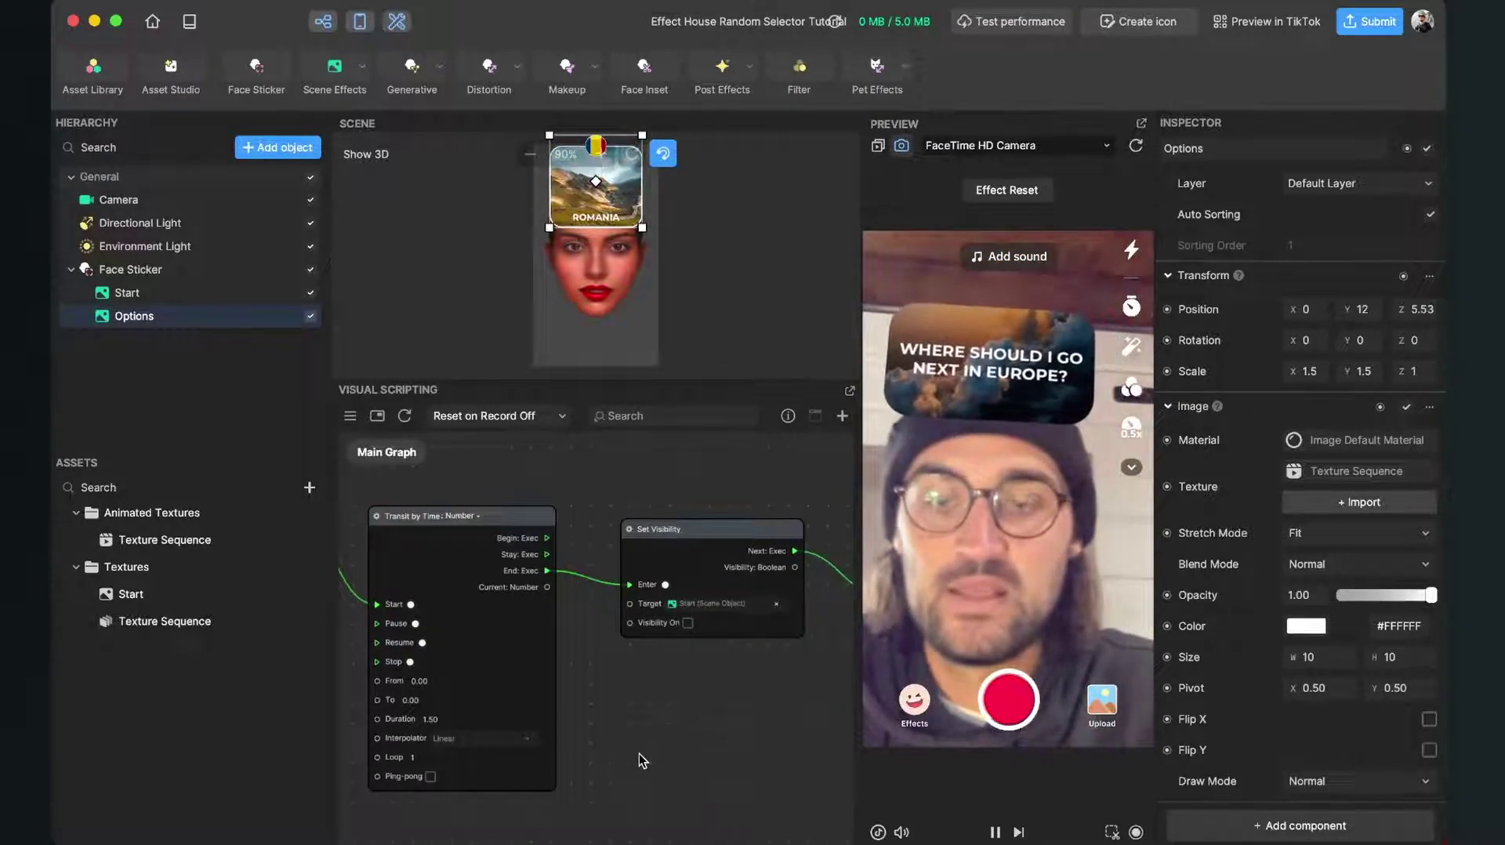
Add another Transit by Time node connected to the Next output of the Set Visibility node that shows the Options image.
scroll(619, 753, "right", 3)
scroll(576, 754, "right", 5)
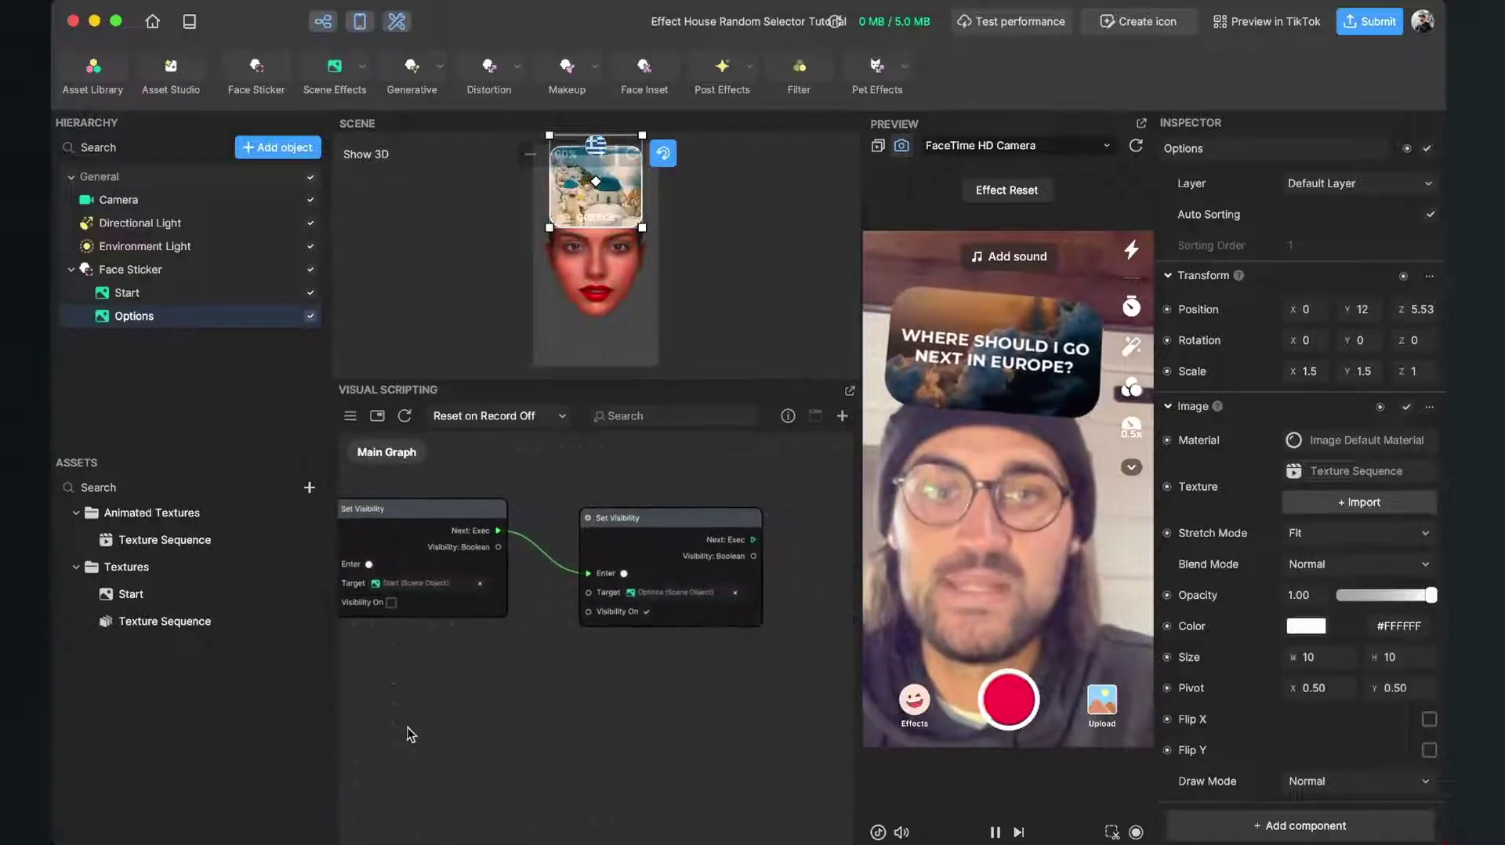
scroll(502, 759, "right", 2)
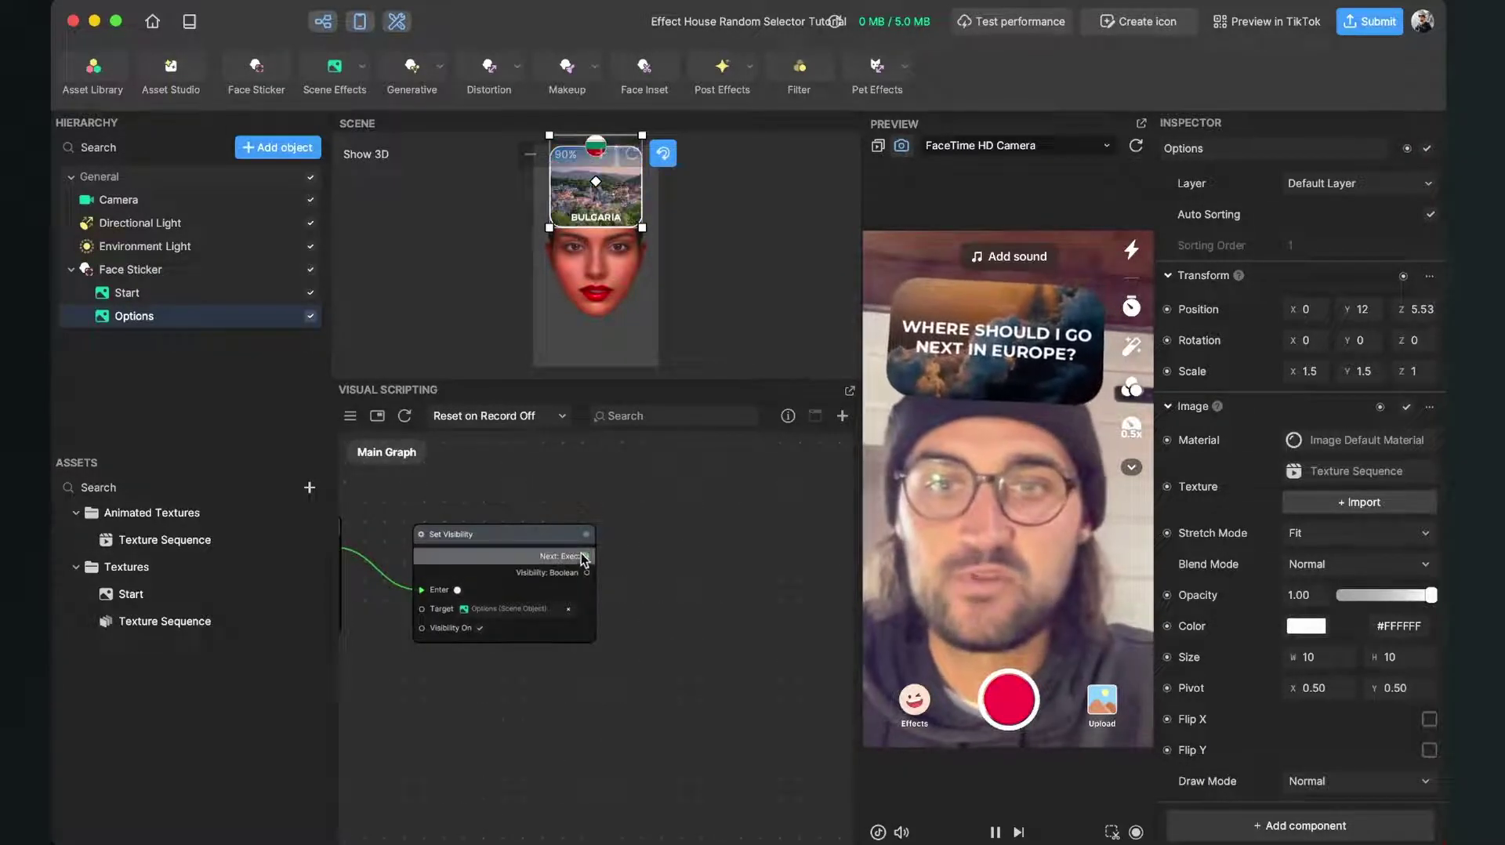
left_click_drag(587, 556, 700, 564)
type("tr")
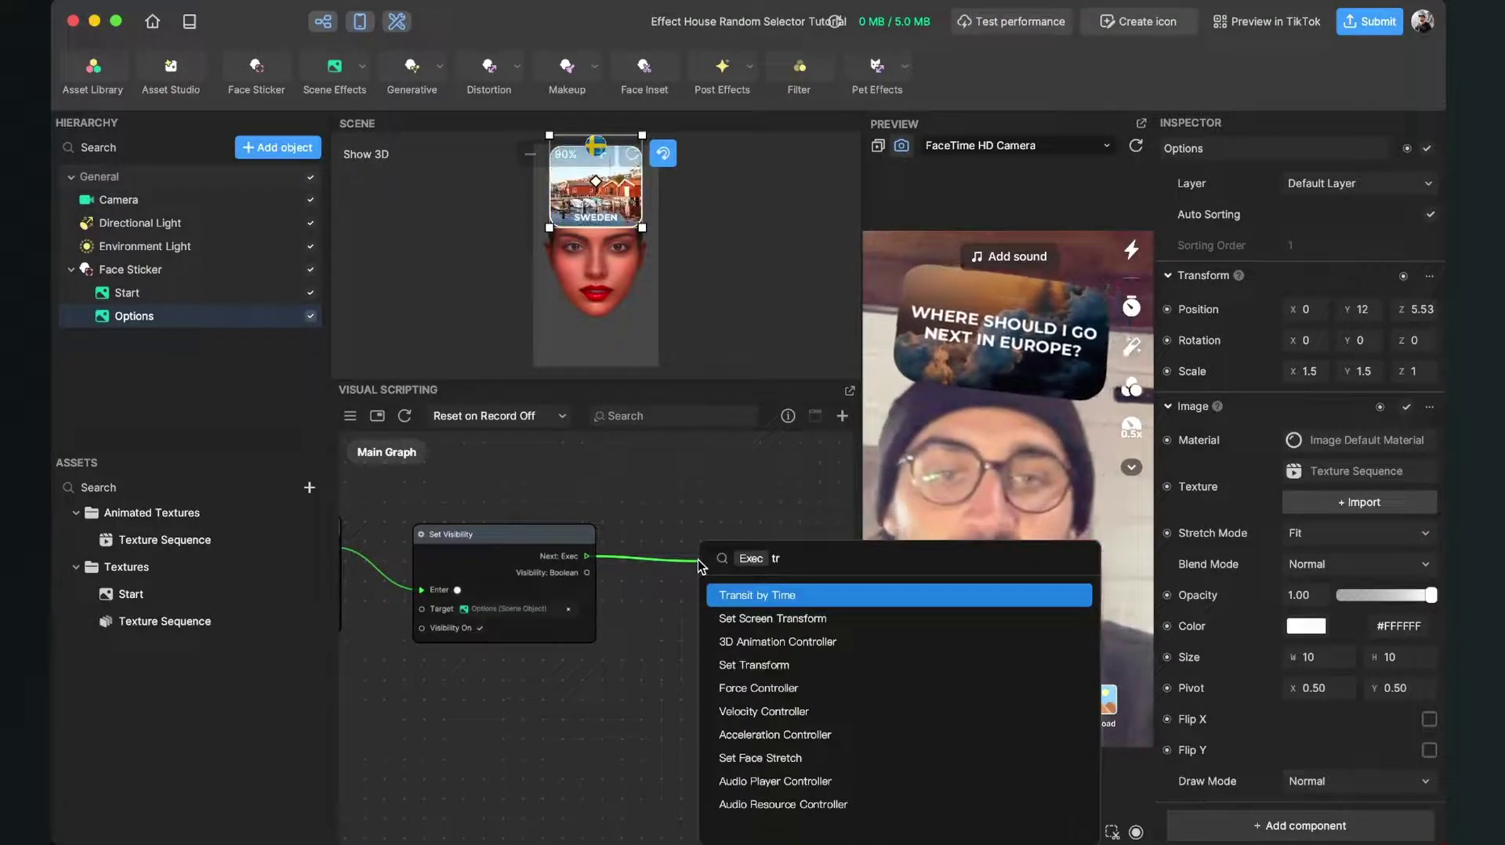
key("Return")
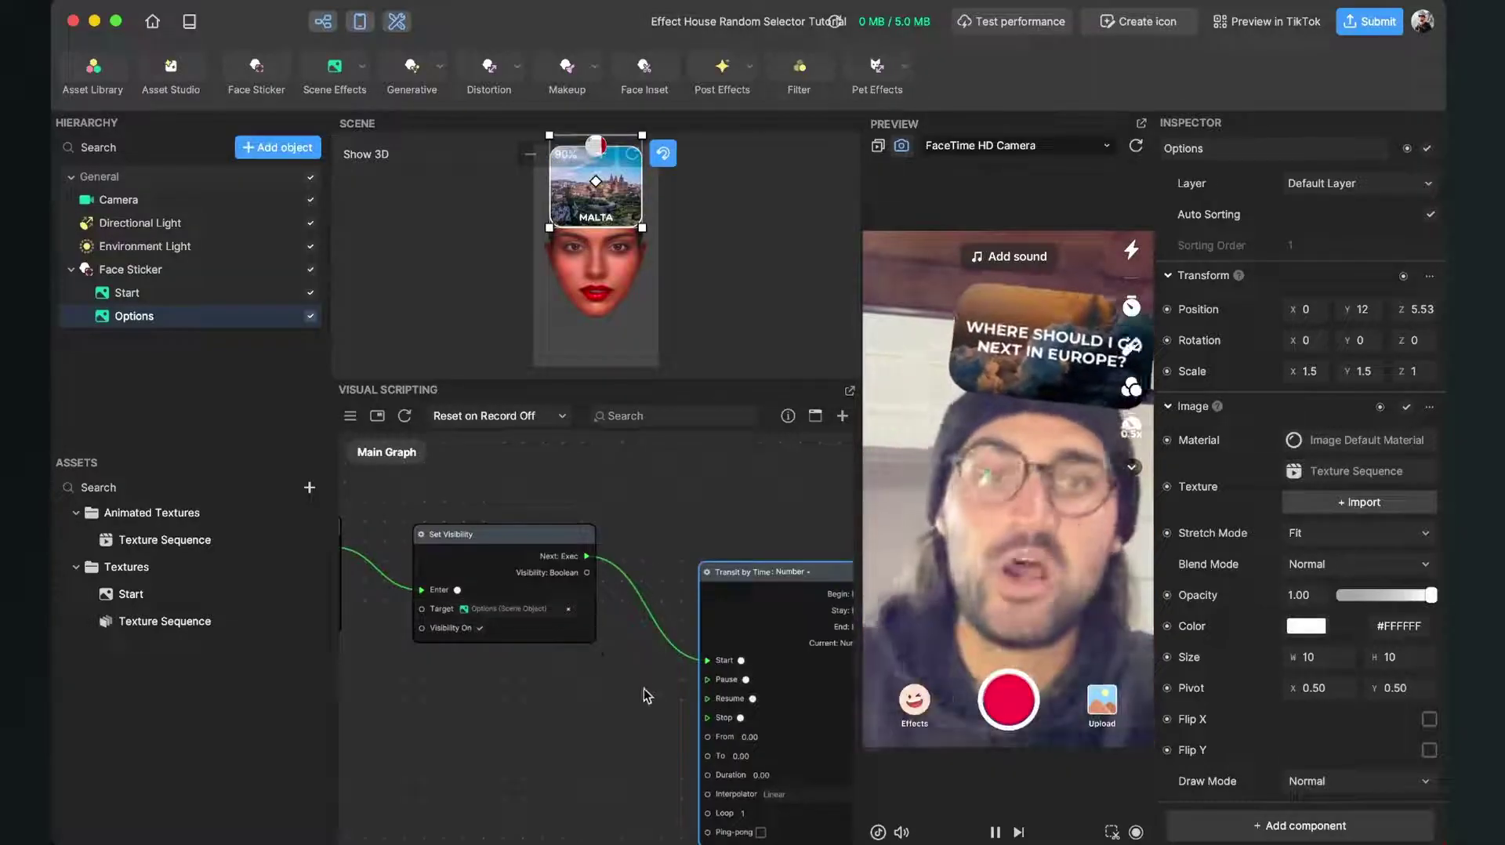
Set the new Transit by Time node's Duration to 3.
left_click_drag(629, 736, 483, 600)
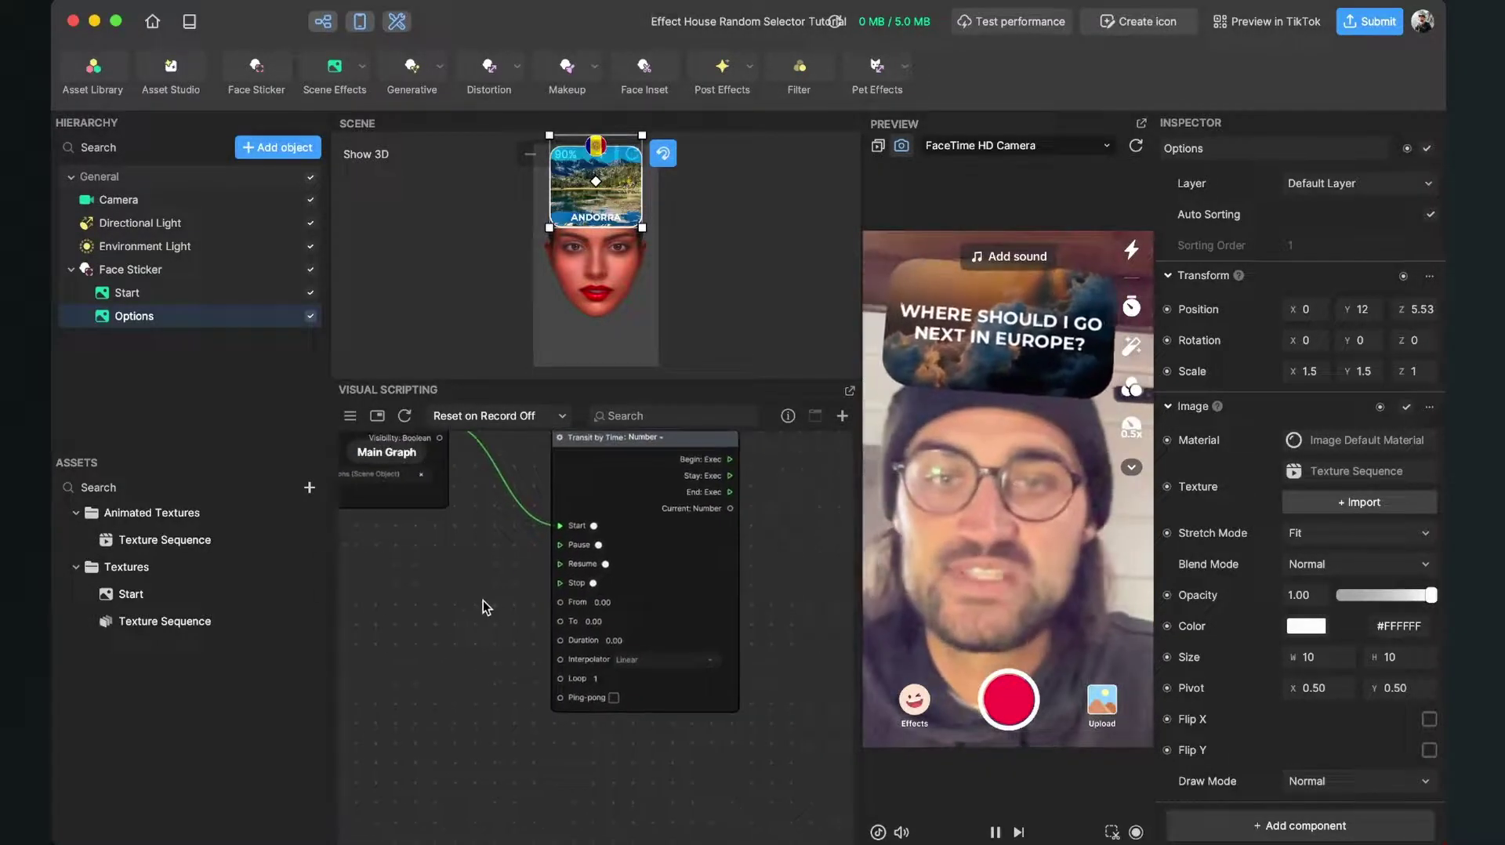
left_click(626, 641)
type("3")
key("Return")
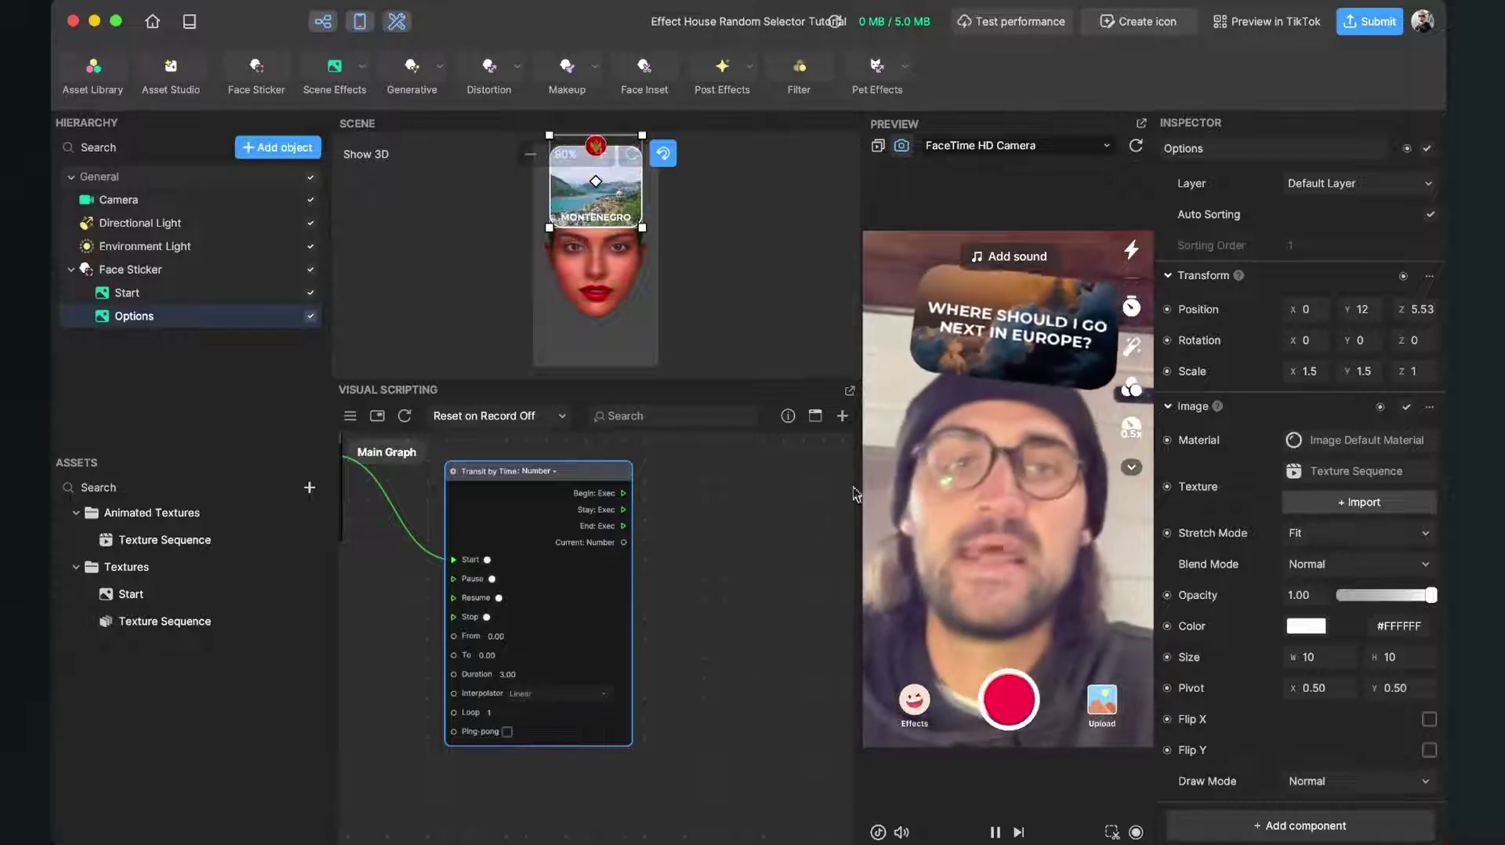
Add an Animated Texture Player node and place it beside the Transit by Time node with the 3-second duration.
left_click(840, 417)
type("animatio")
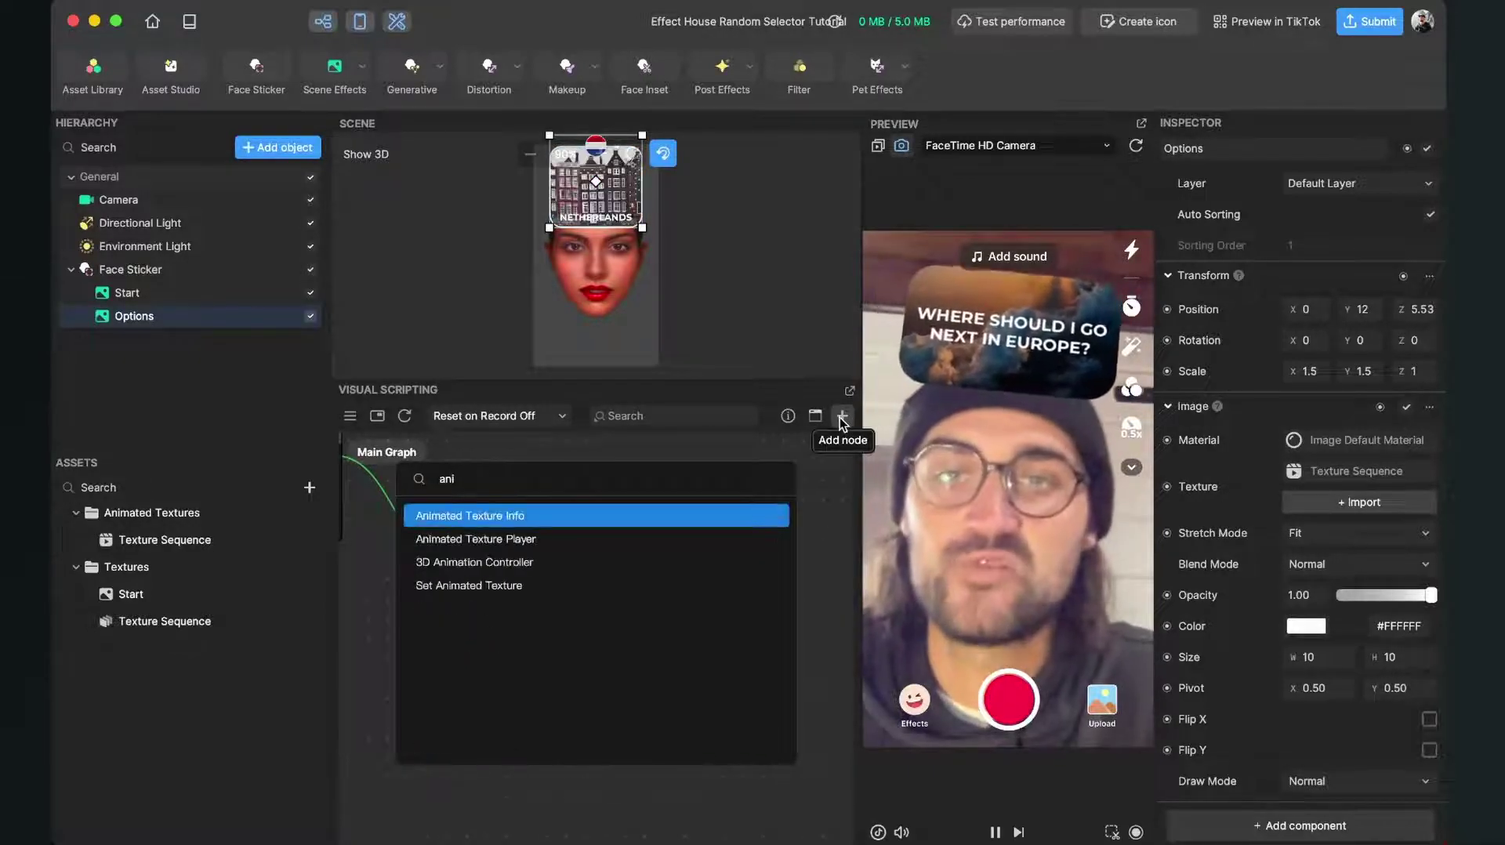
key("Down")
key("Down")
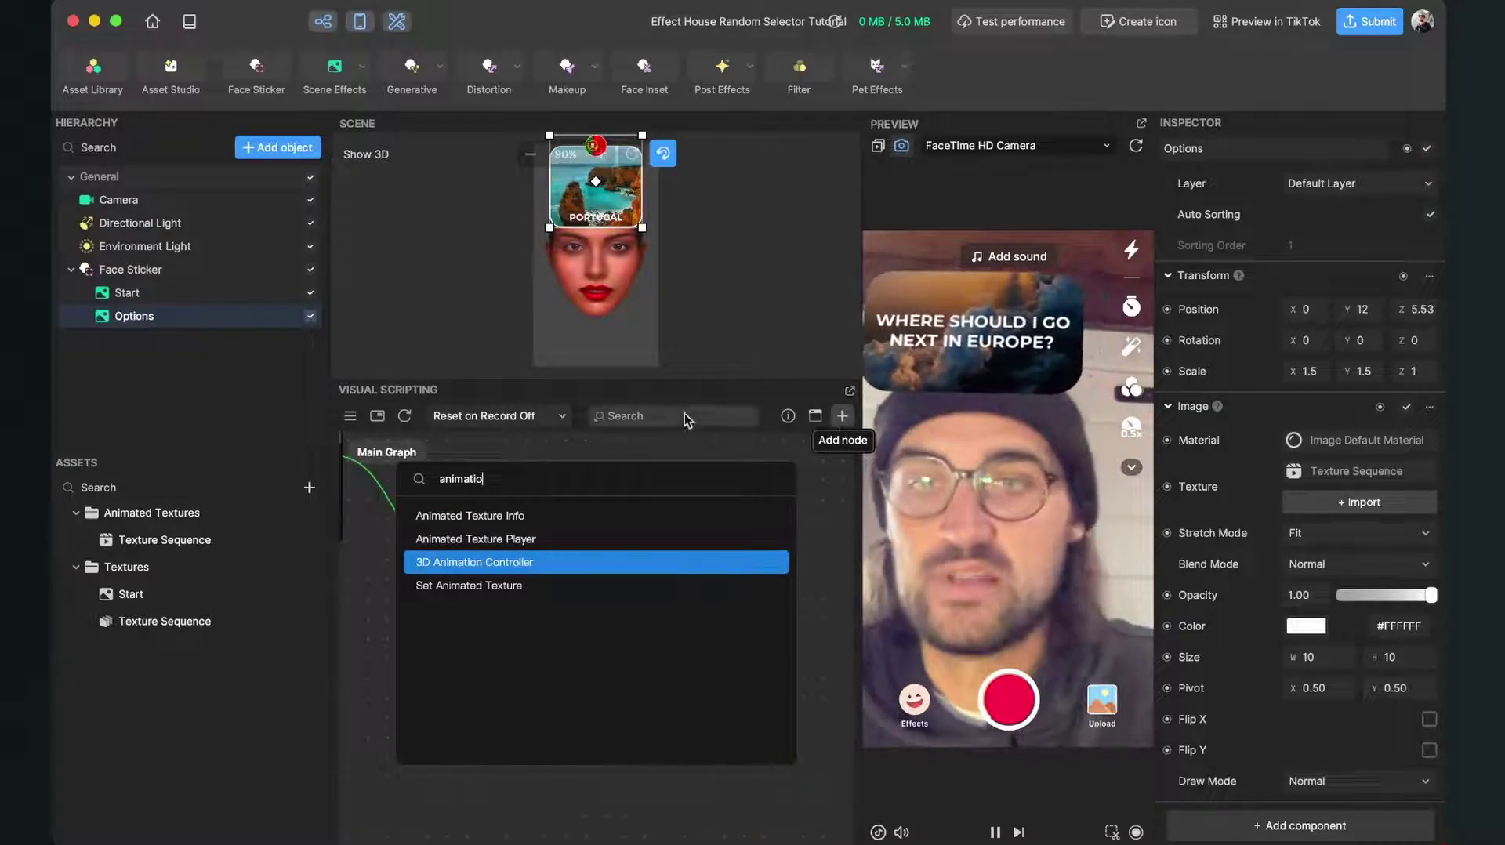
left_click(507, 539)
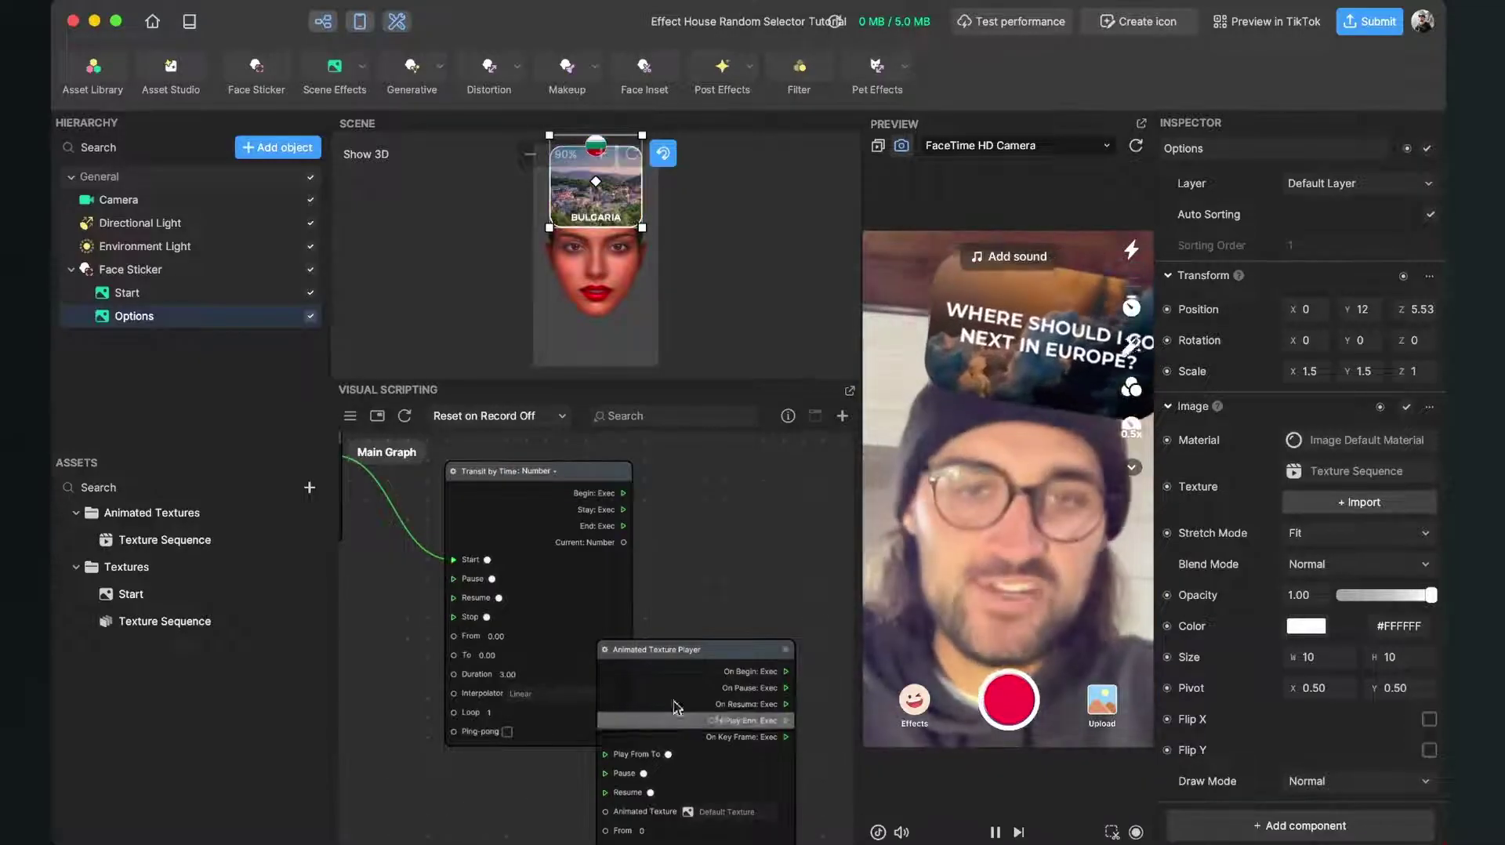
left_click_drag(721, 651, 818, 496)
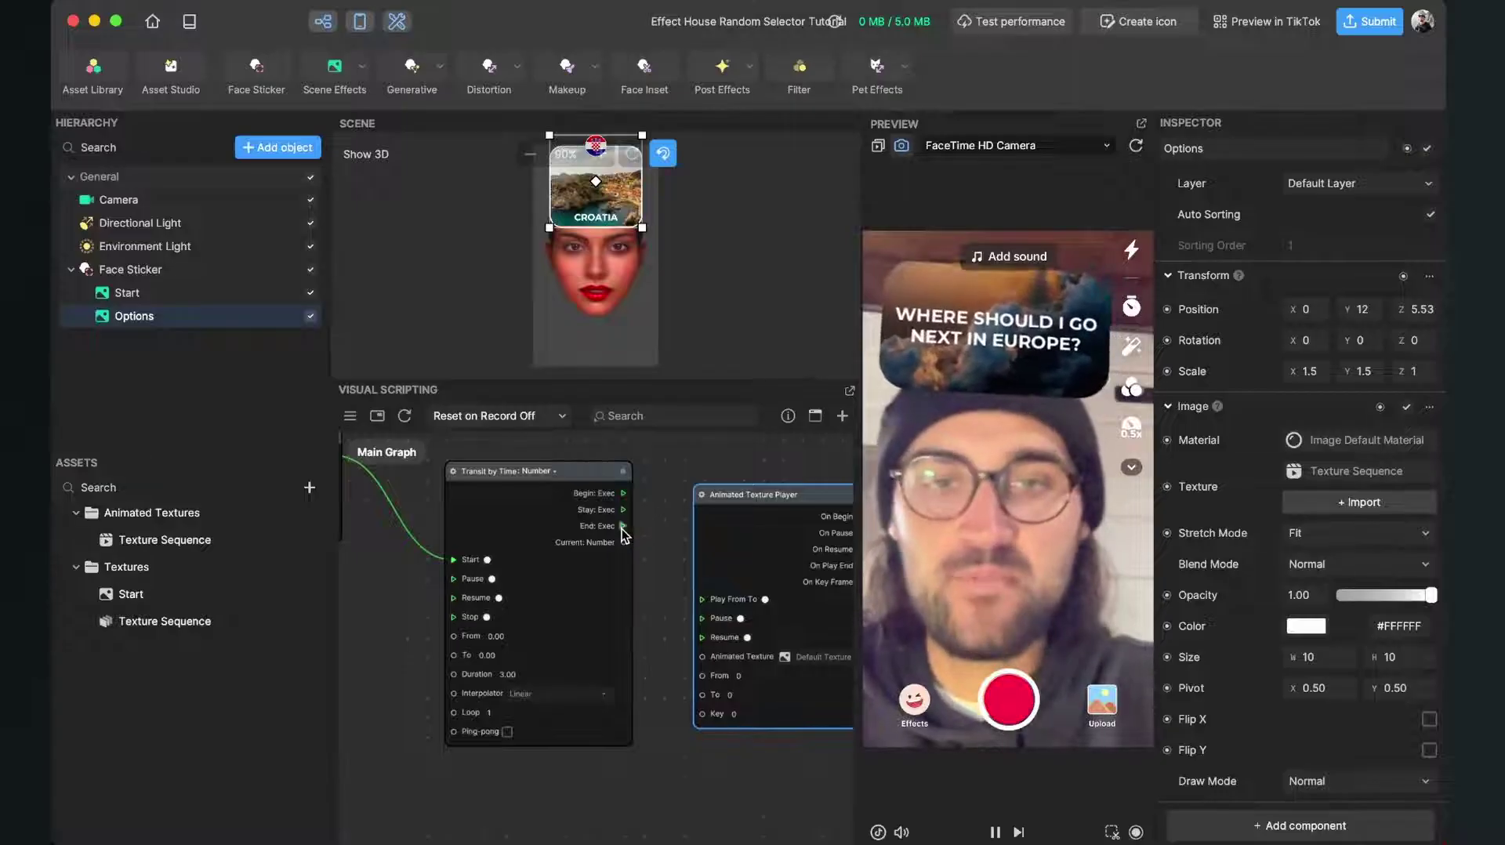
Connect the Transit by Time node's End output to the Animated Texture Player's Play From To input and space the two nodes apart.
left_click_drag(623, 526, 689, 599)
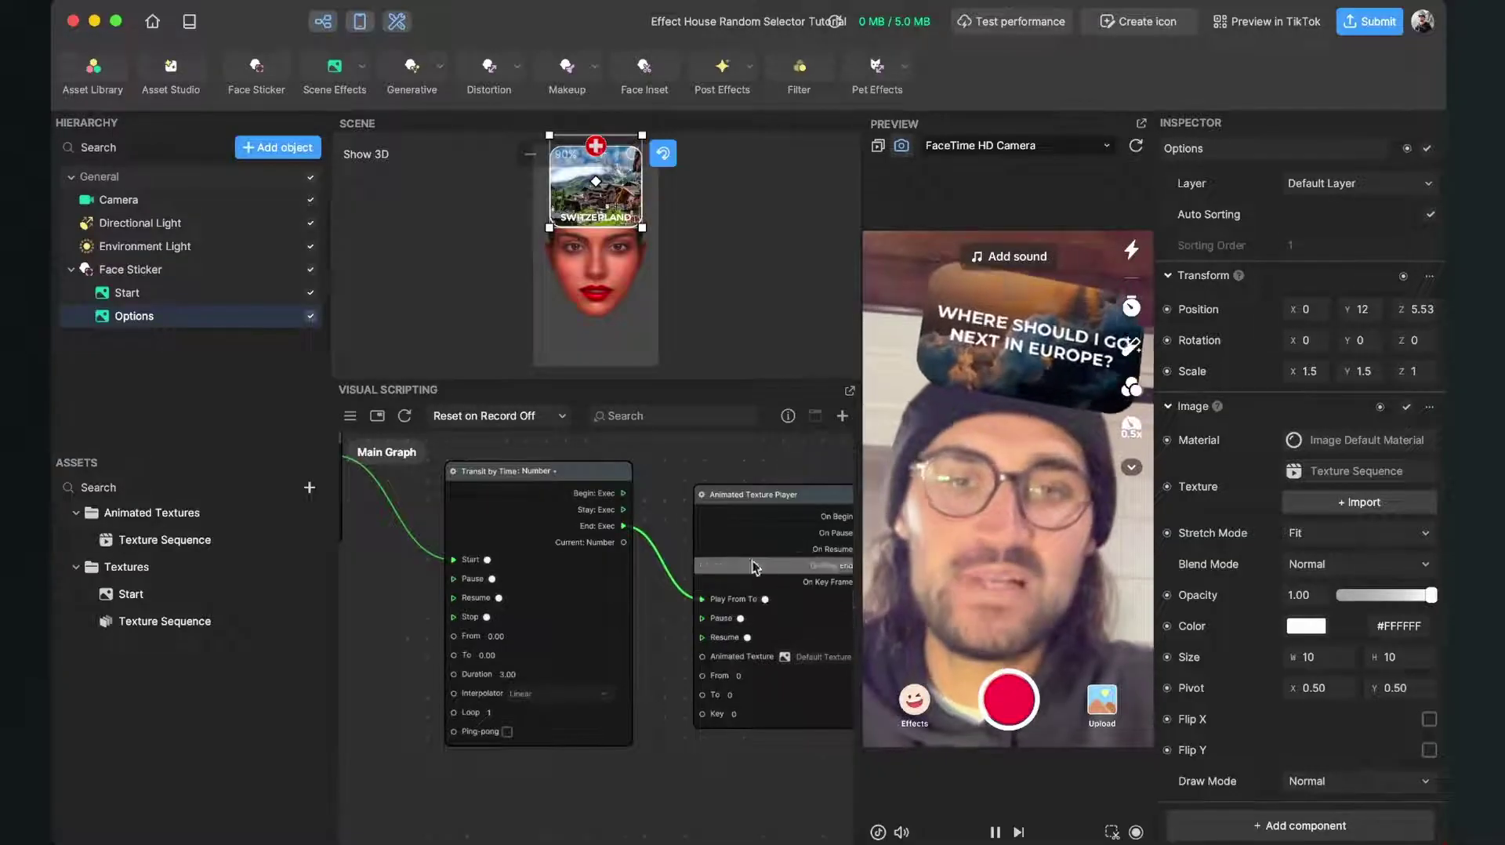
left_click_drag(774, 497, 779, 590)
scroll(712, 646, "down", 2)
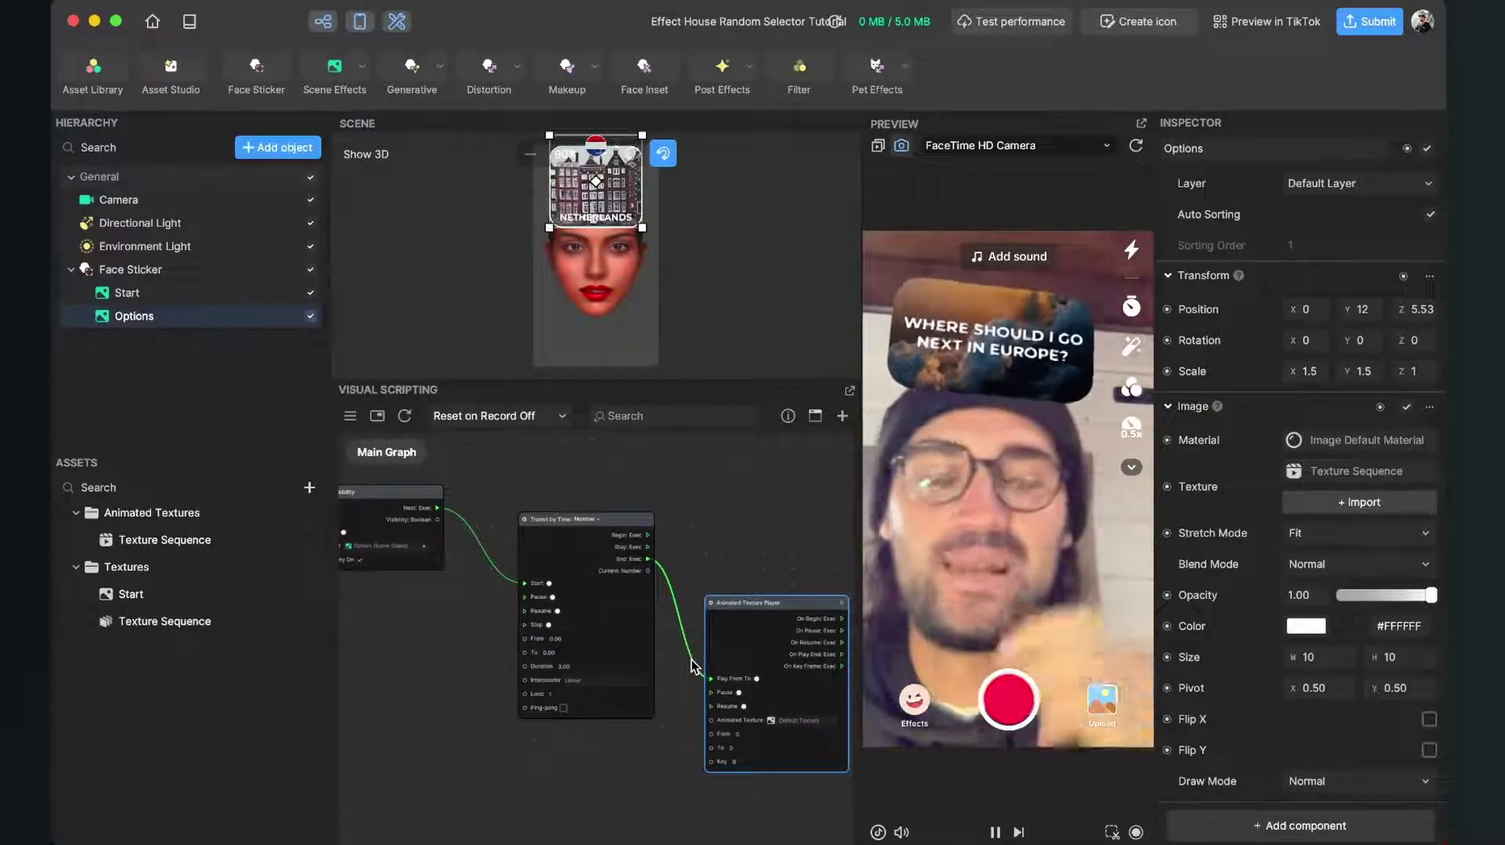
scroll(569, 771, "down", 3)
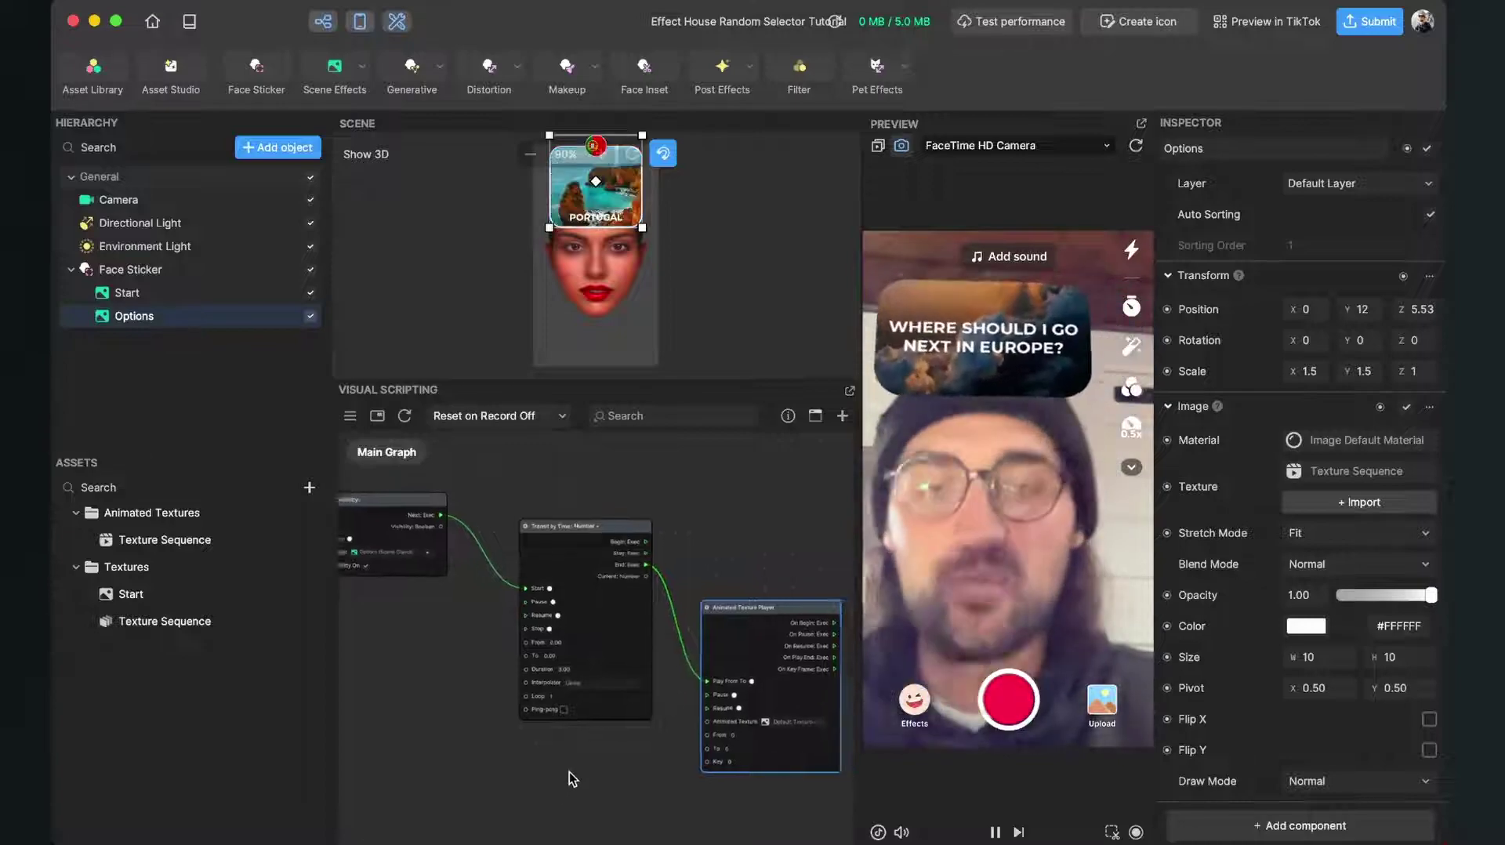
scroll(572, 772, "up", 2)
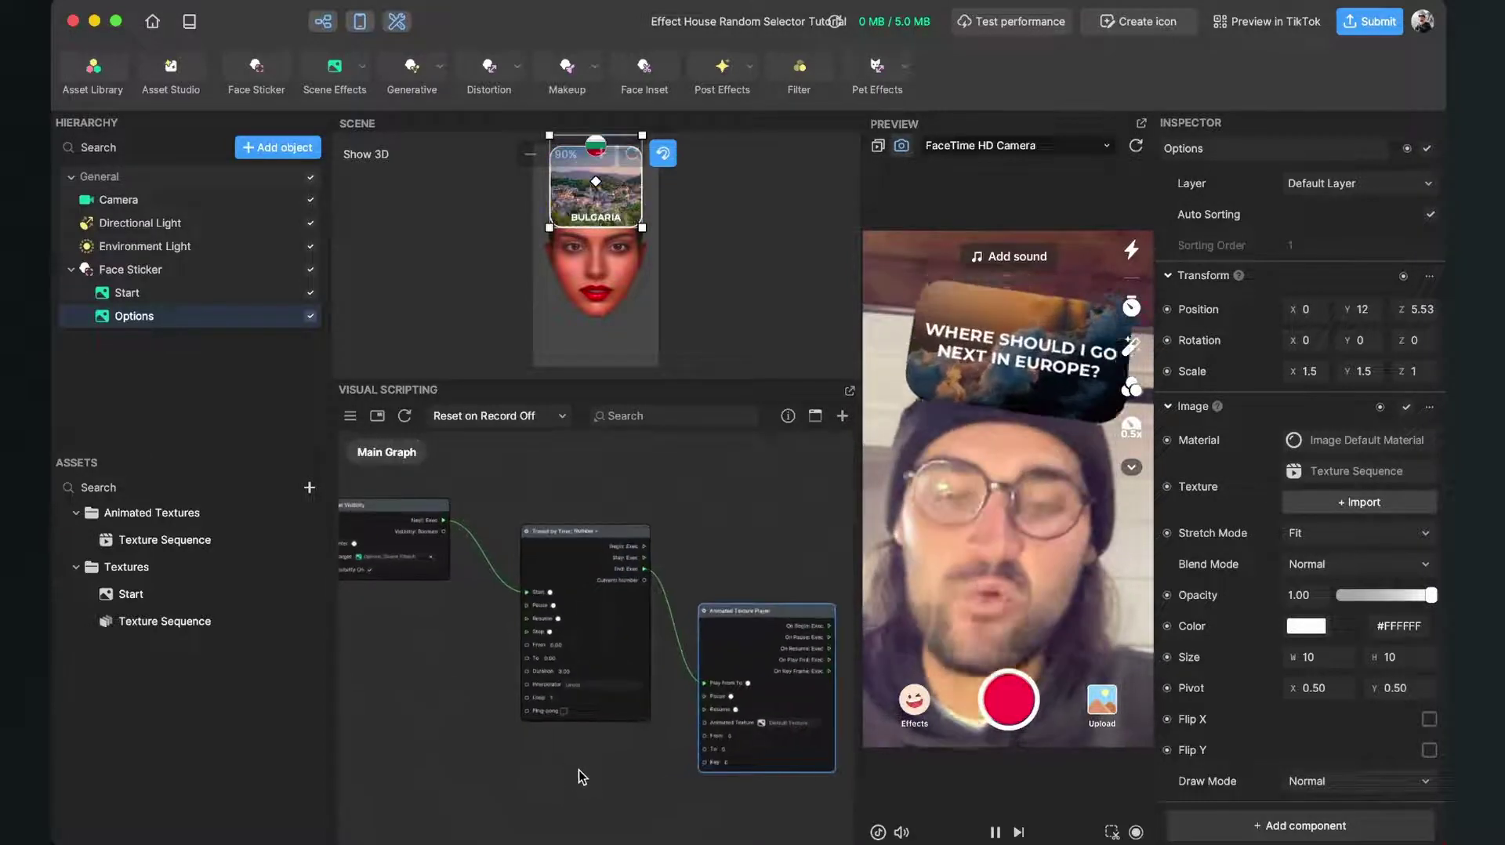
scroll(541, 764, "right", 2)
middle_click_drag(553, 767, 505, 754)
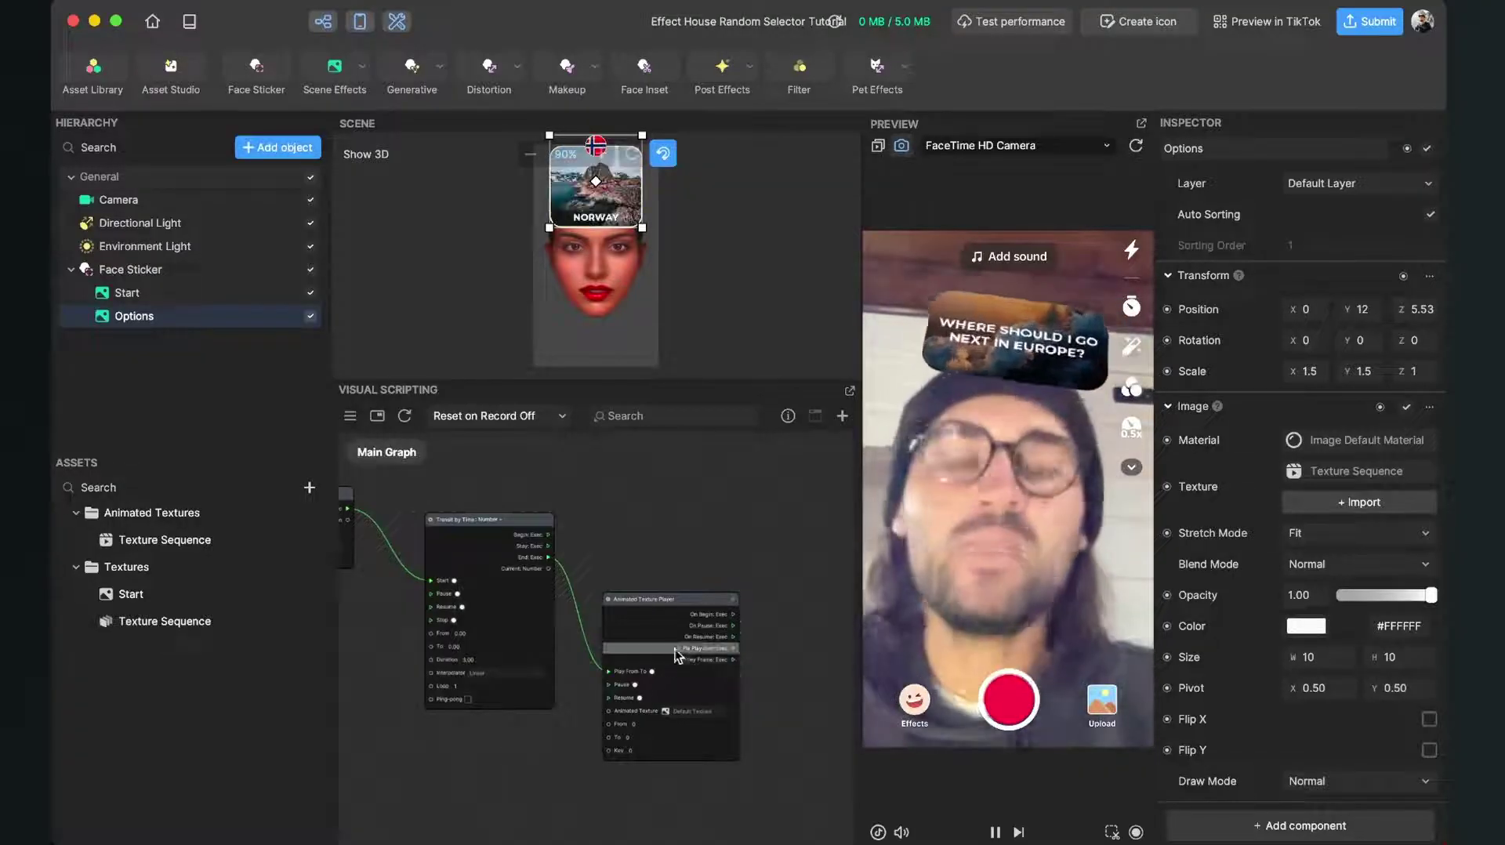
left_click_drag(694, 600, 755, 585)
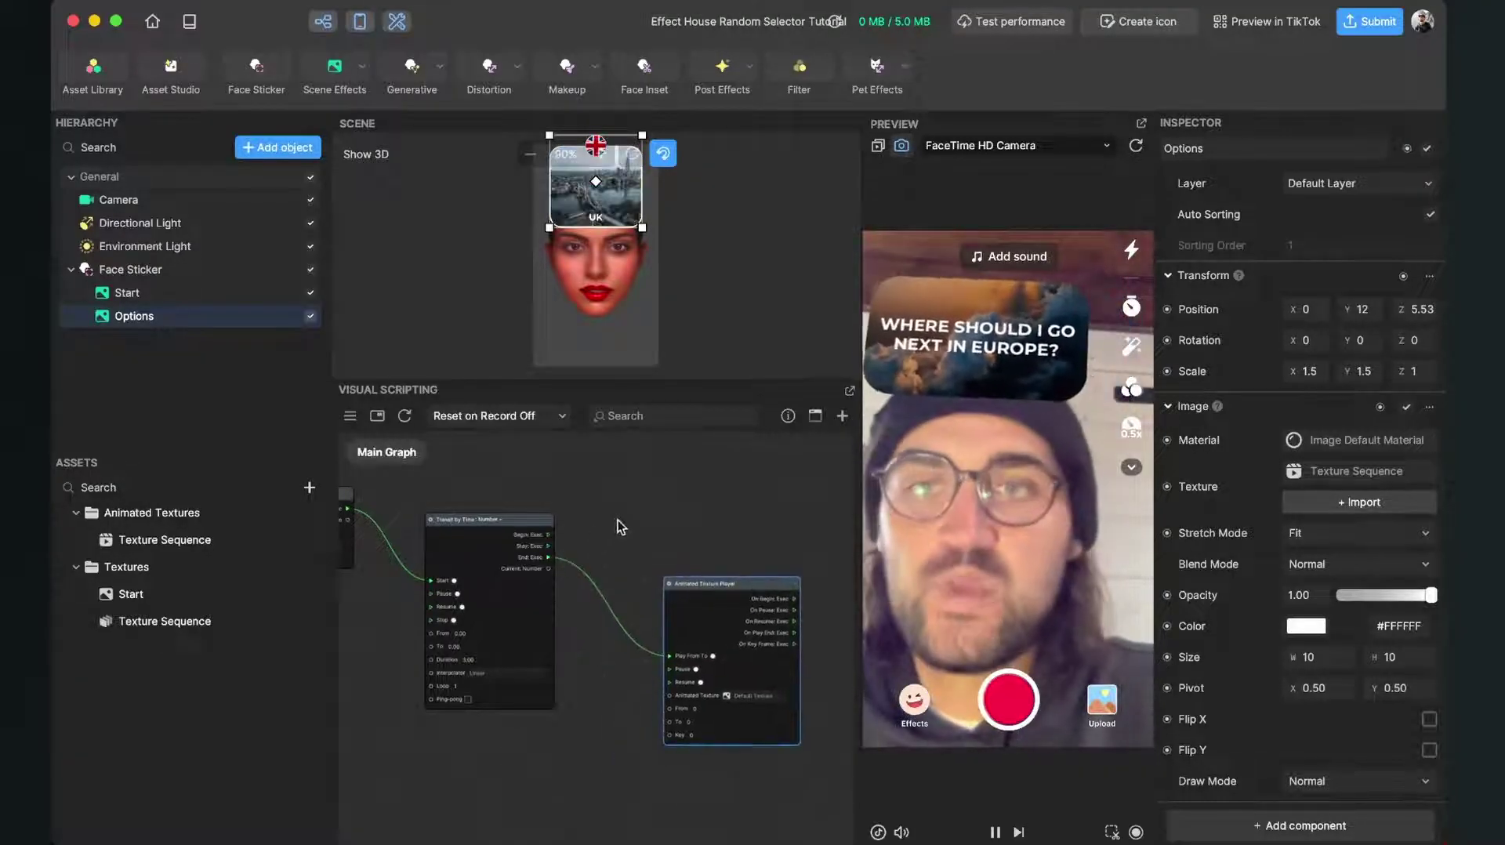
Create a new number variable in the visual scripting graph and name it Random.
left_click(351, 422)
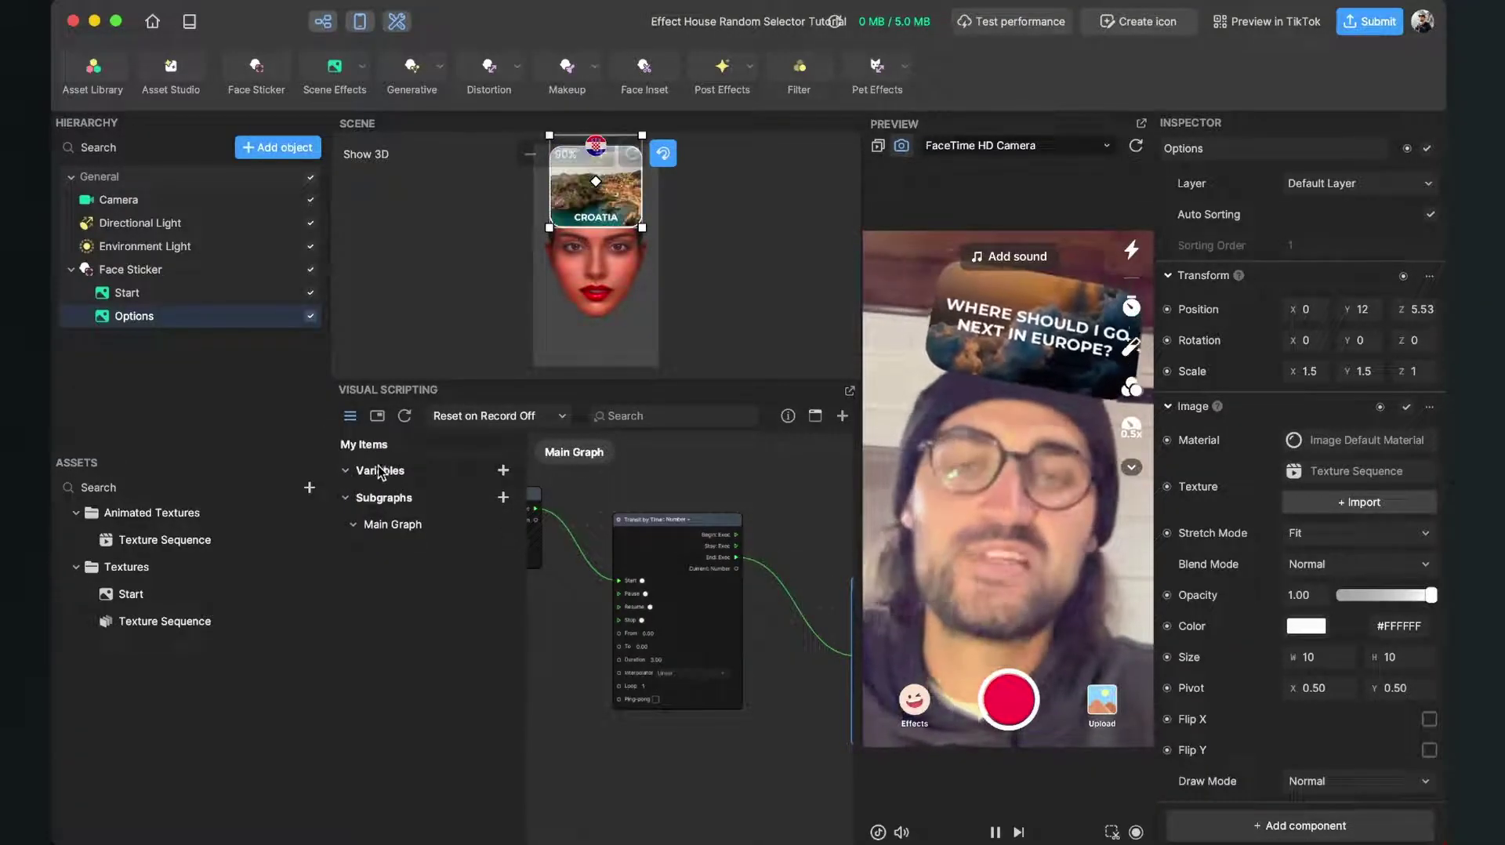
left_click(503, 471)
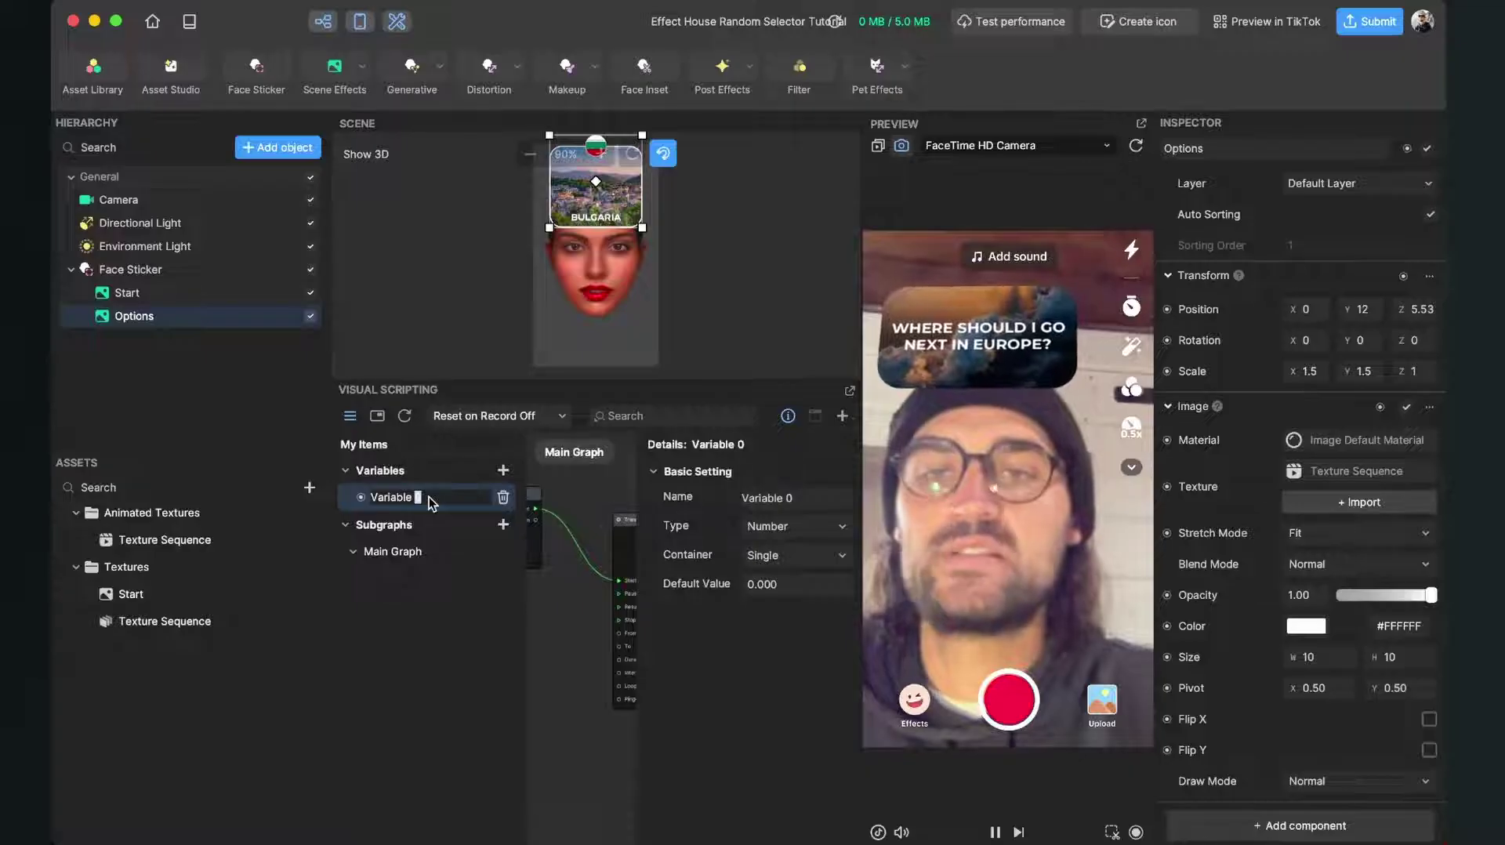
left_click_drag(430, 503, 393, 497)
type("R")
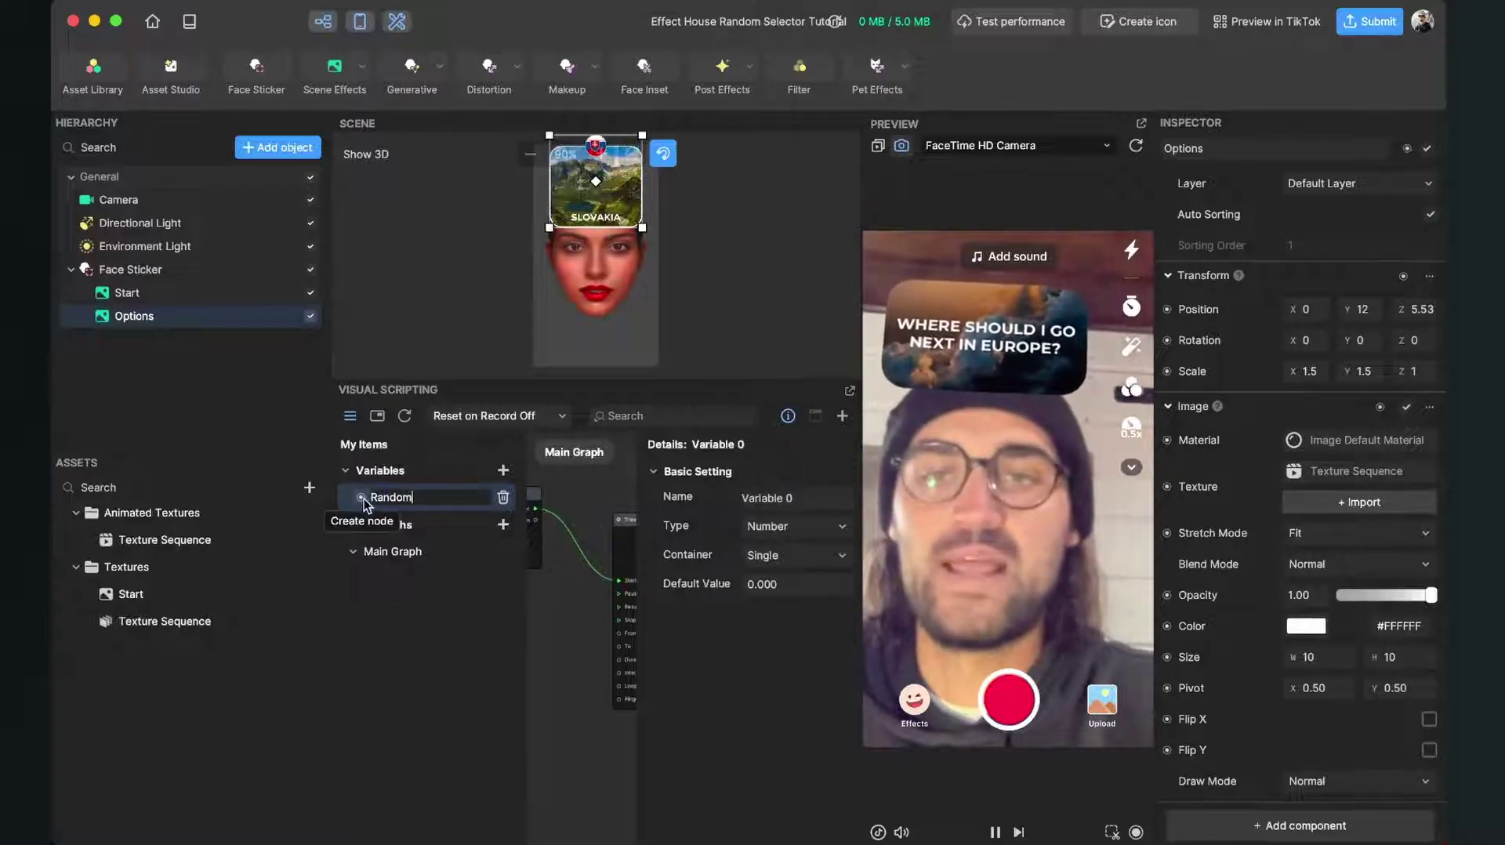
type("andom")
key("Return")
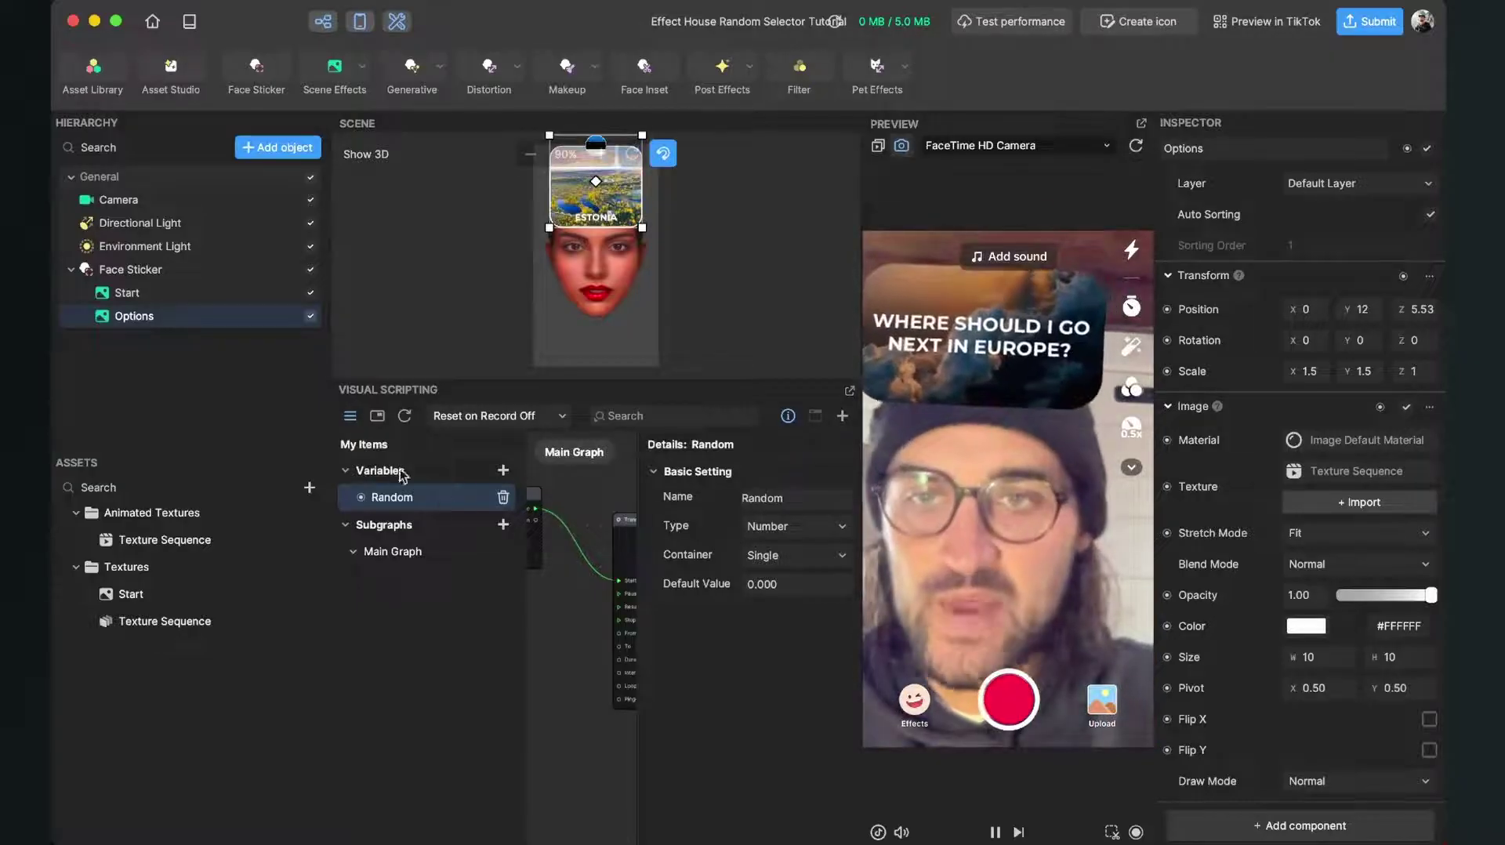
Add a Set variable node for the Random variable to the main graph.
left_click(363, 497)
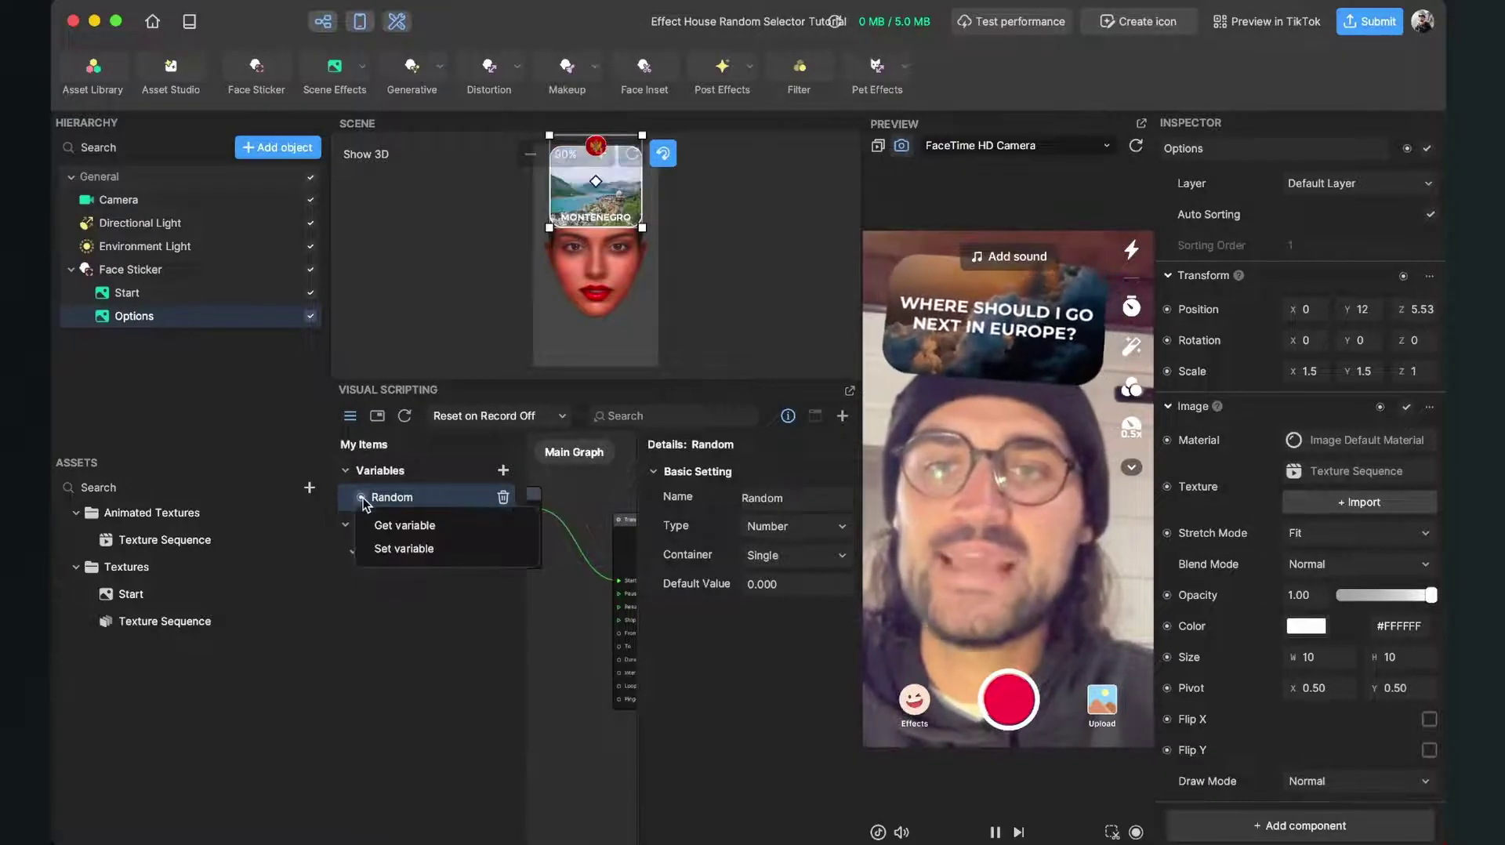
left_click(403, 548)
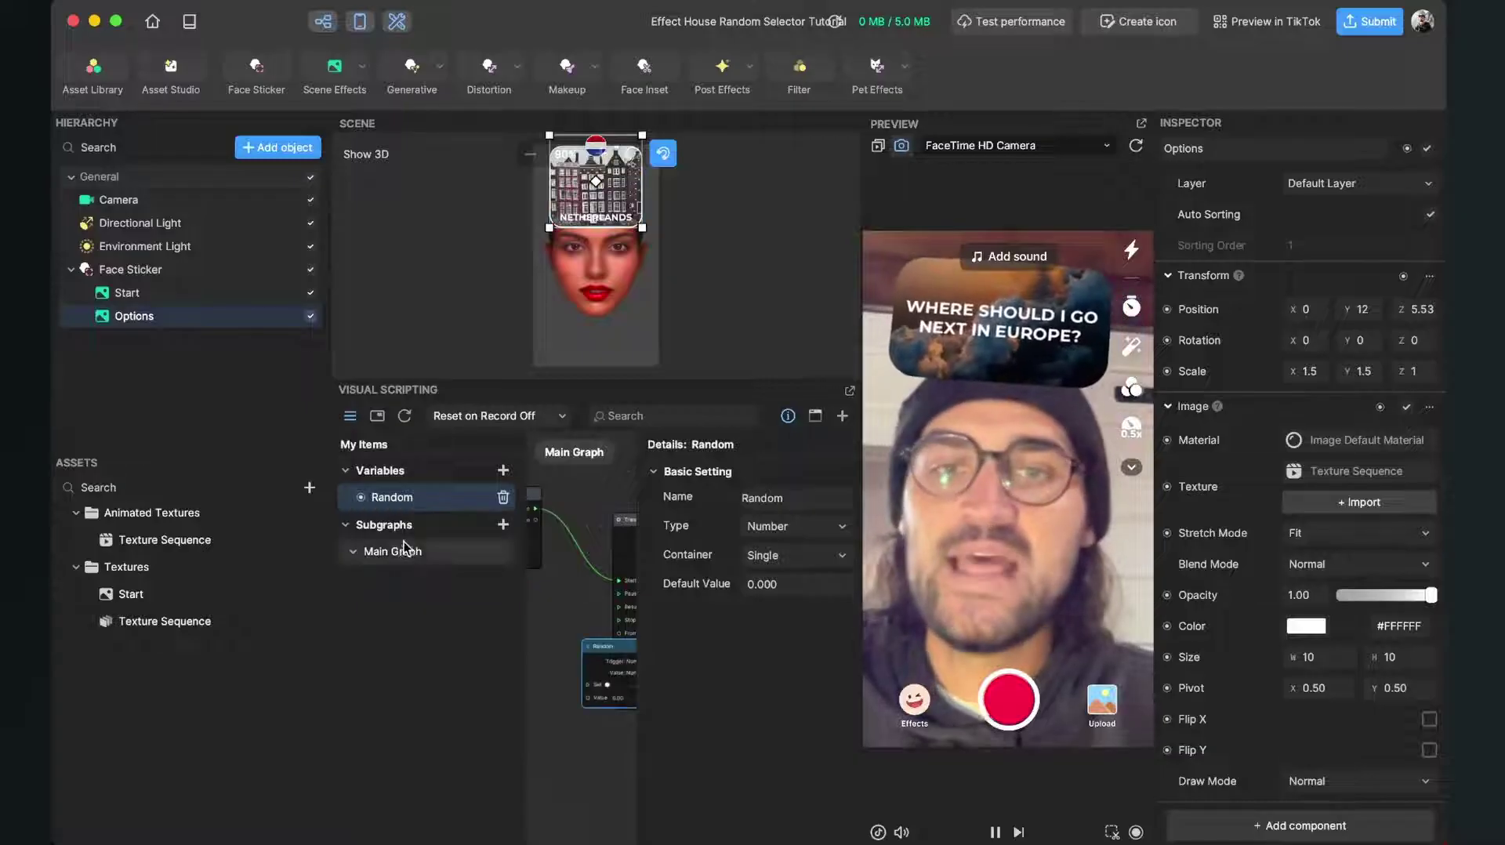
mouse_move(588, 640)
left_mouse_down()
mouse_move(584, 658)
mouse_move(566, 619)
mouse_move(582, 605)
mouse_move(564, 627)
left_mouse_up()
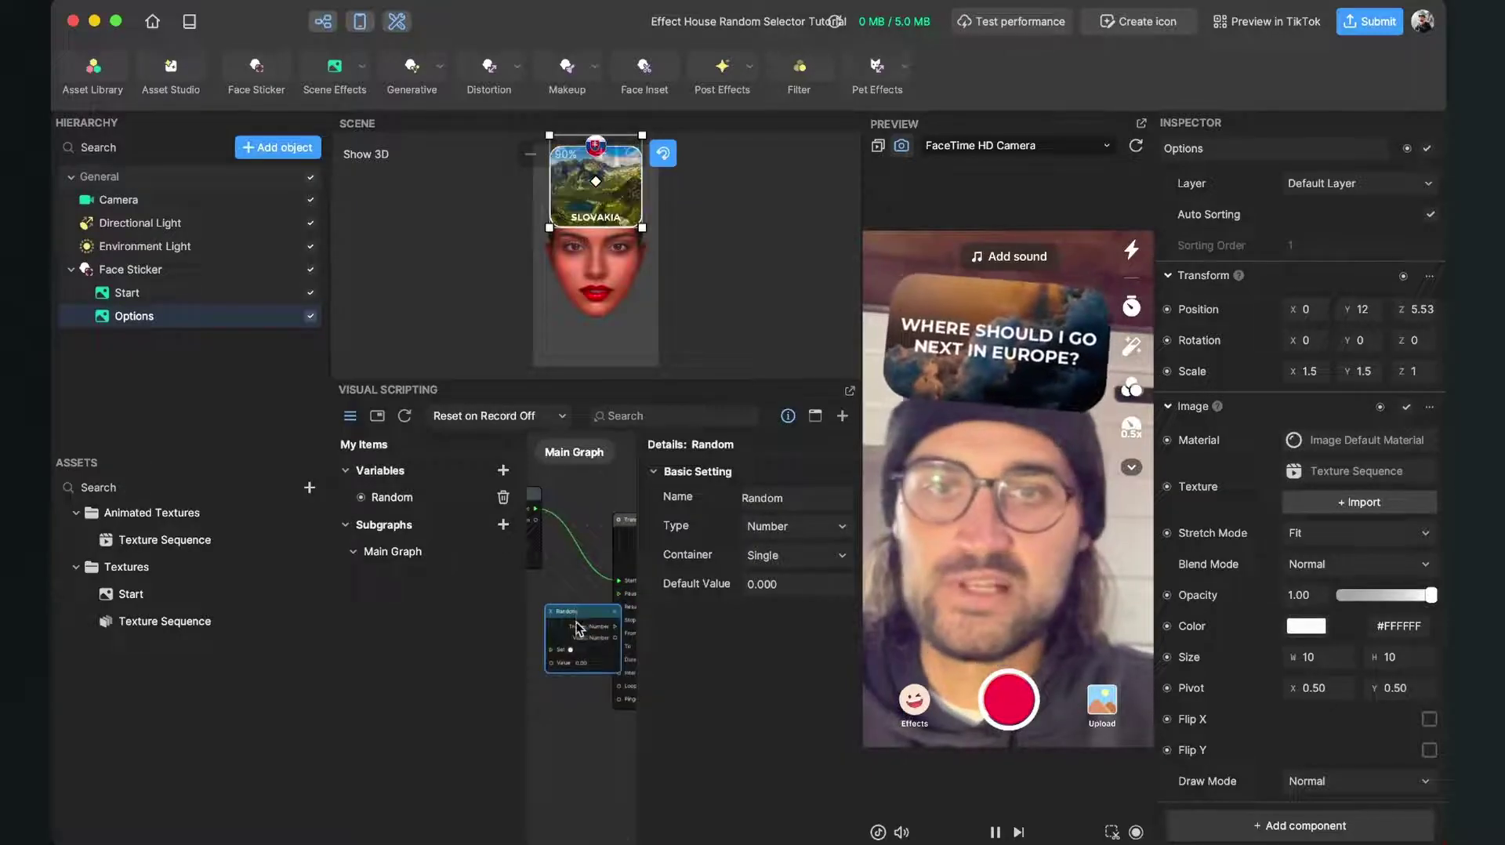
Hide the variable list and details, and place the Random variable node below the Transit by Time and Animated Texture Player nodes.
left_click(350, 417)
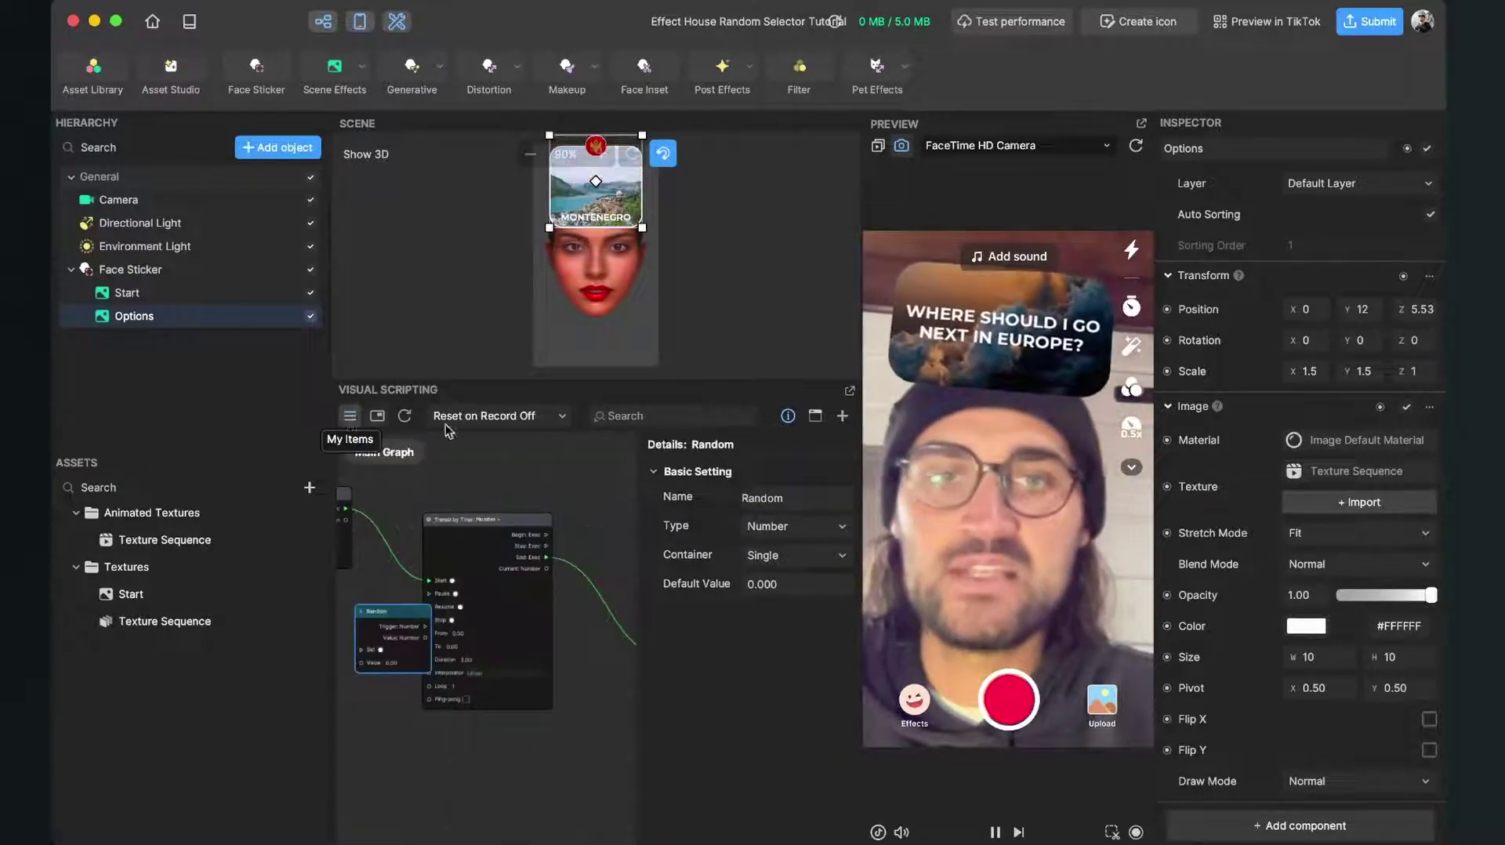
left_click(787, 416)
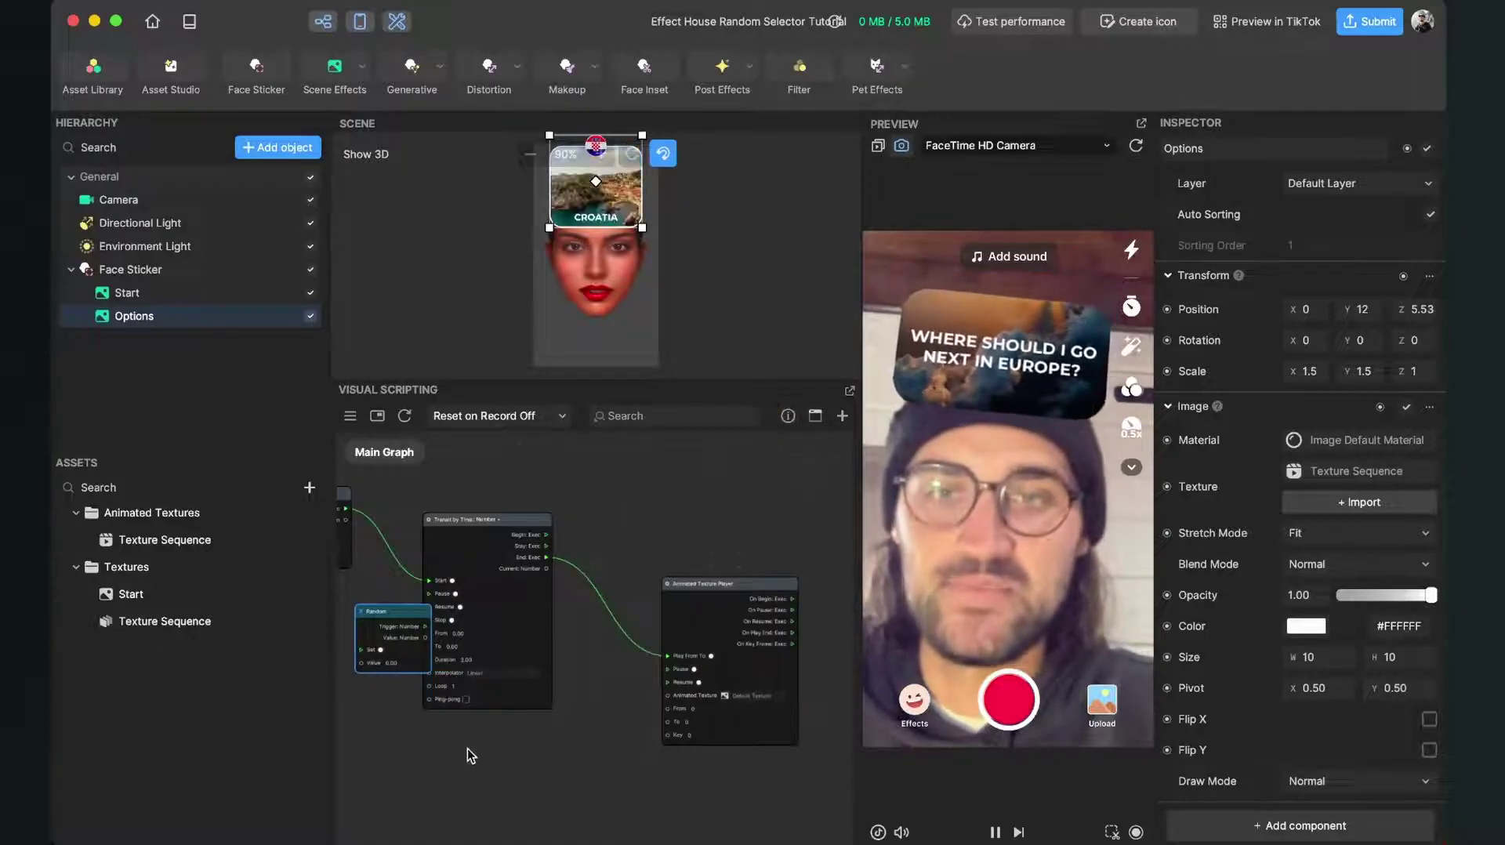
left_click_drag(385, 617, 582, 723)
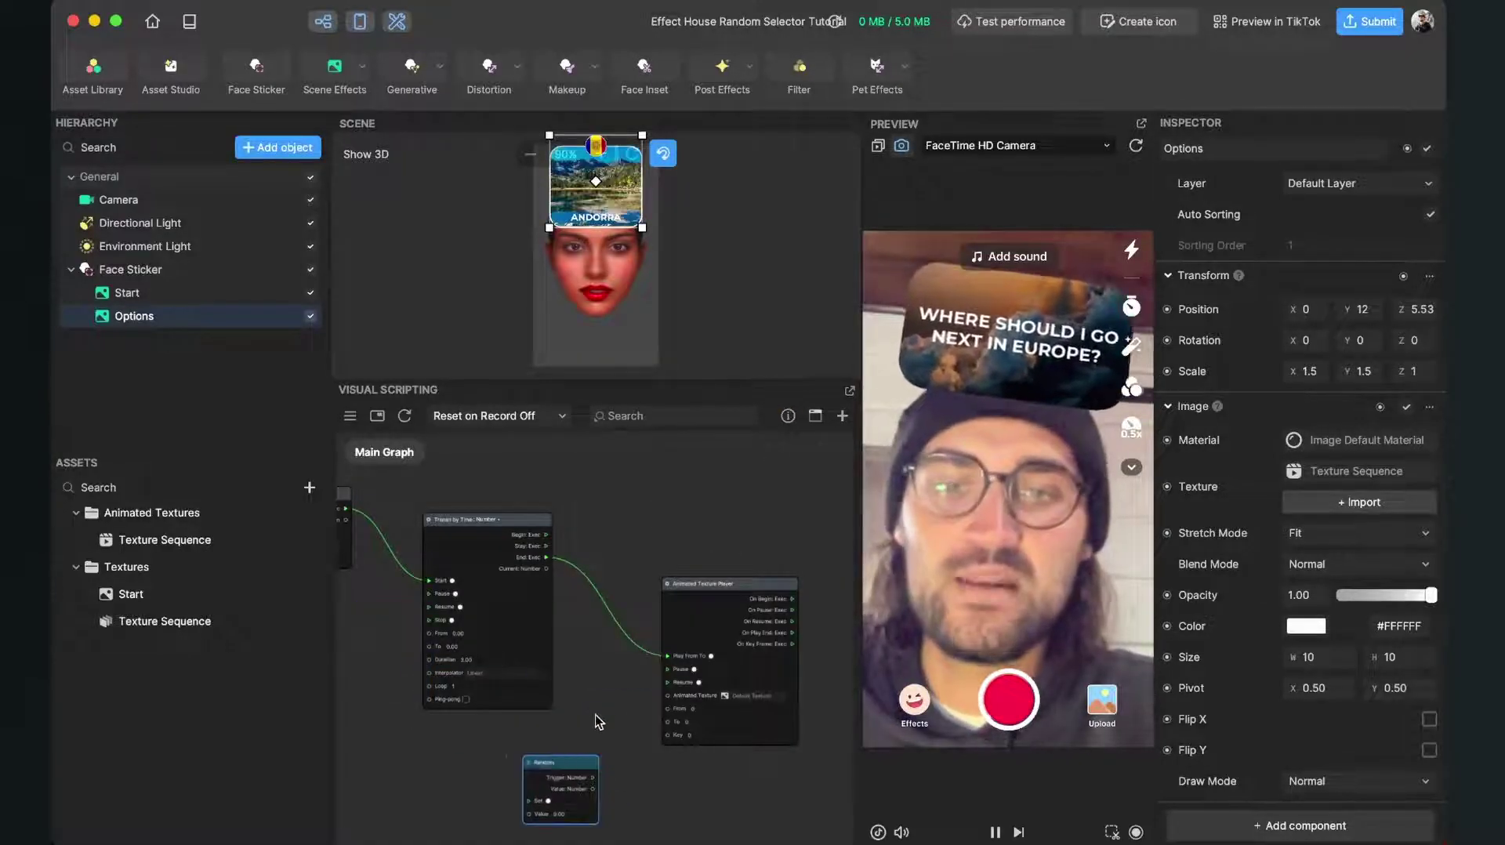
scroll(598, 811, "up", 3)
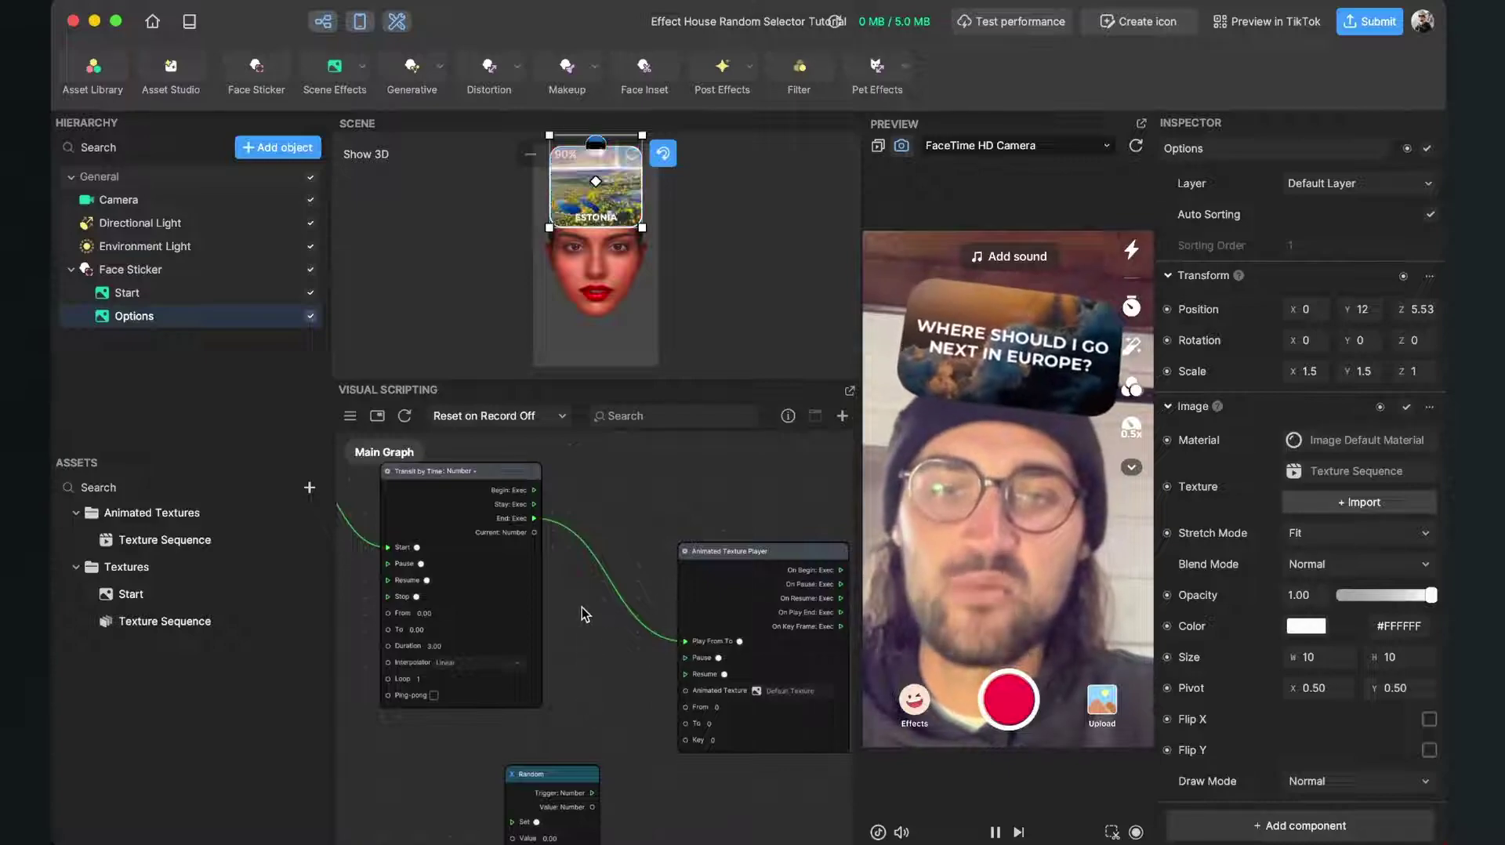
scroll(614, 680, "down", 3)
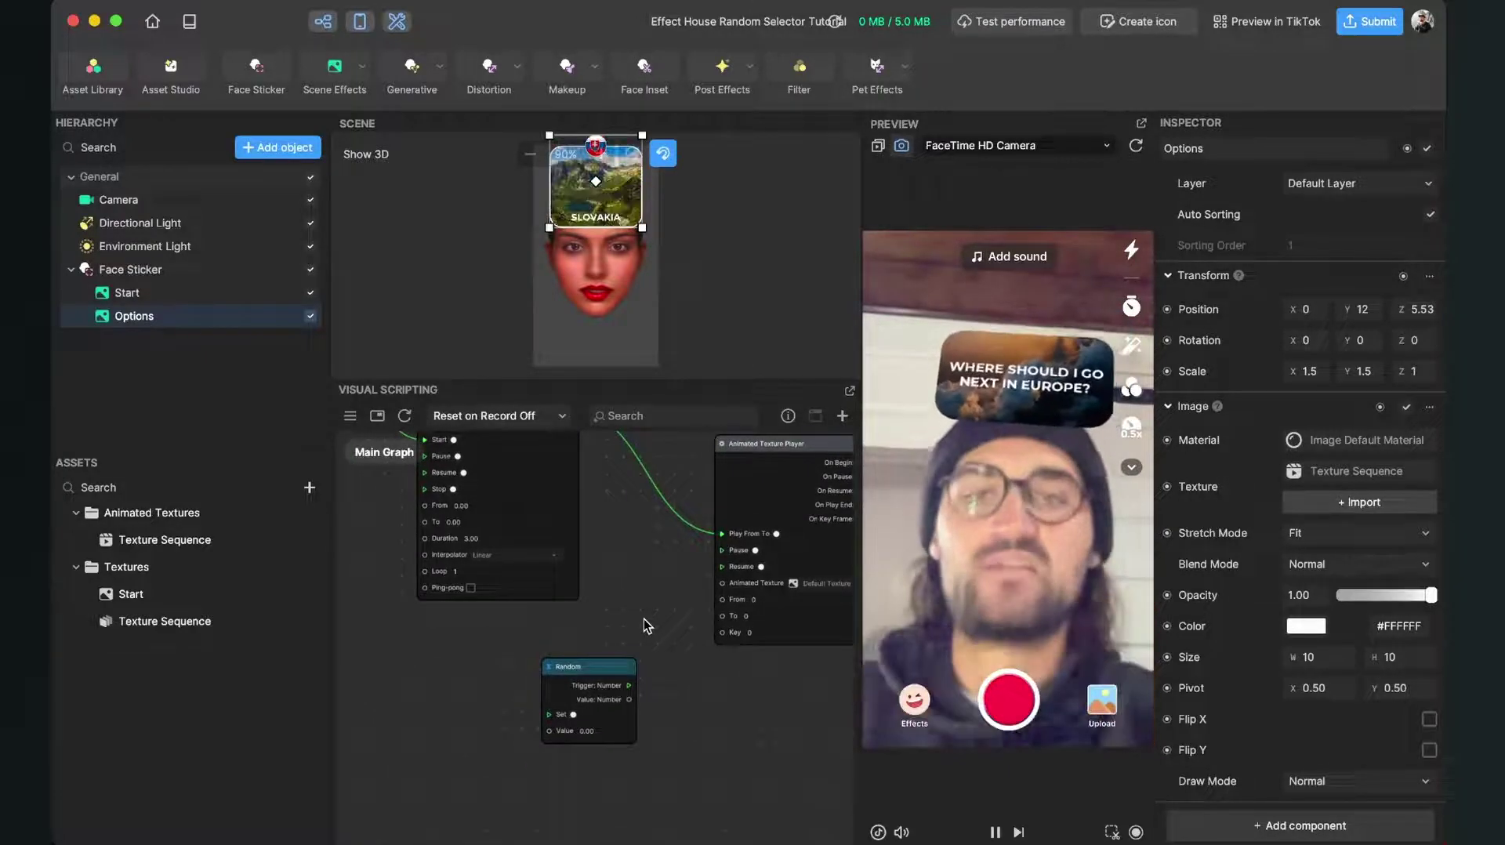
mouse_move(594, 665)
left_mouse_down()
mouse_move(580, 680)
mouse_move(577, 646)
mouse_move(586, 660)
left_mouse_up()
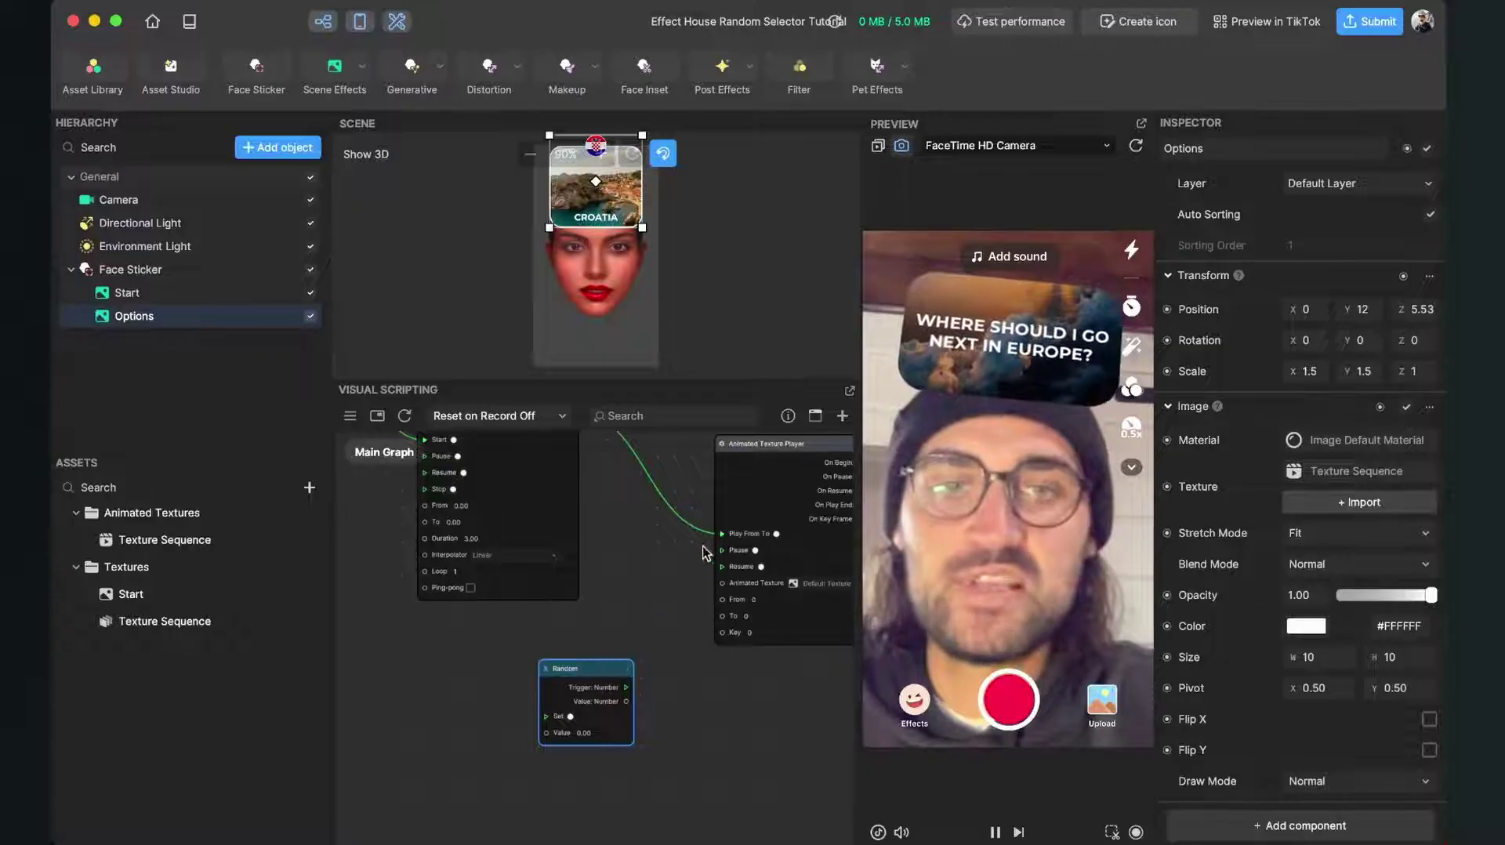
Add a Random number node to the graph.
left_click(842, 416)
type("Rando")
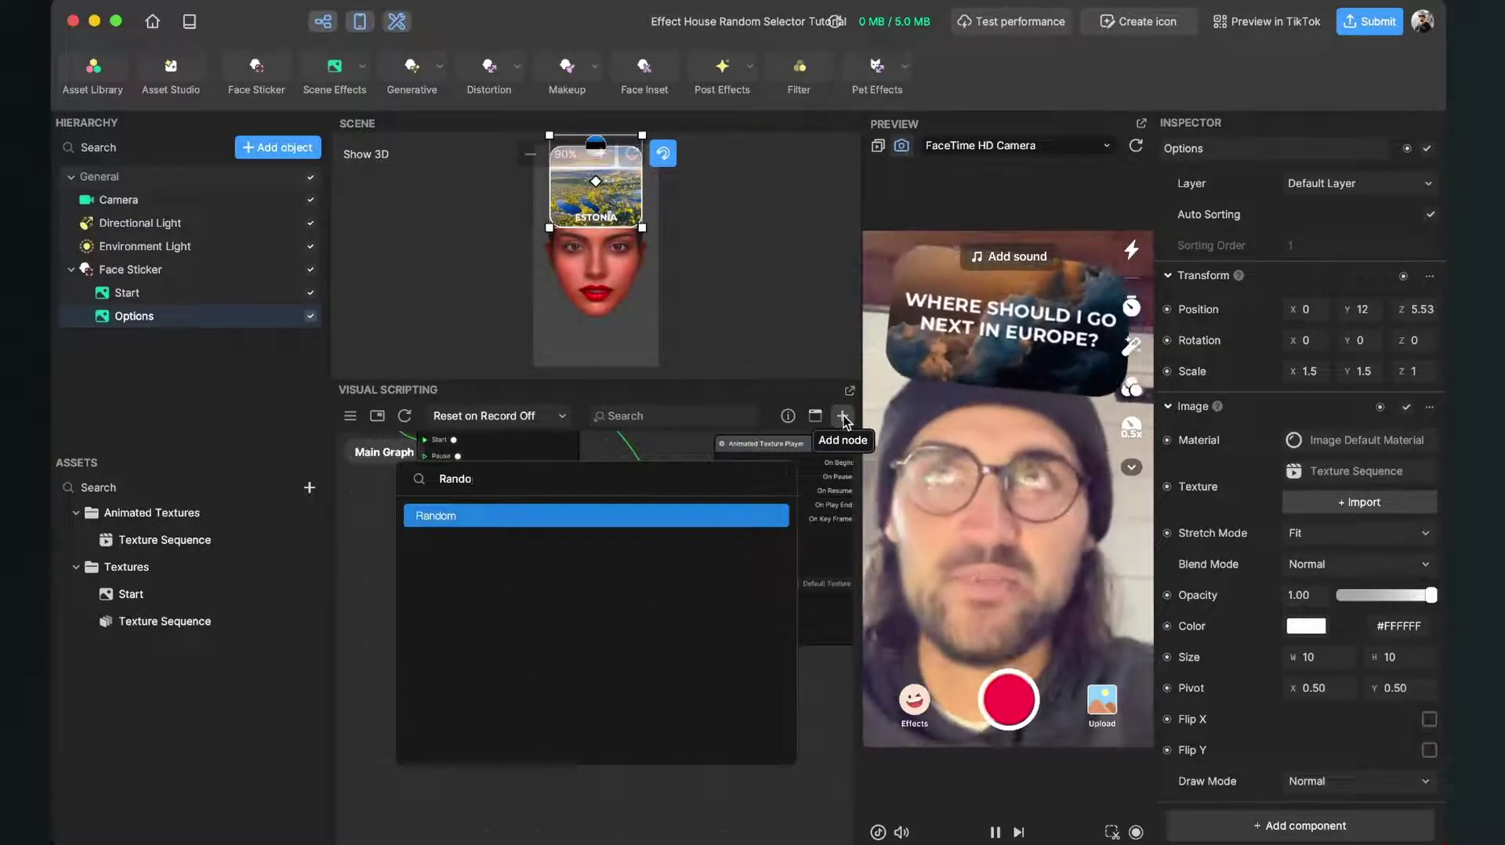
key("Return")
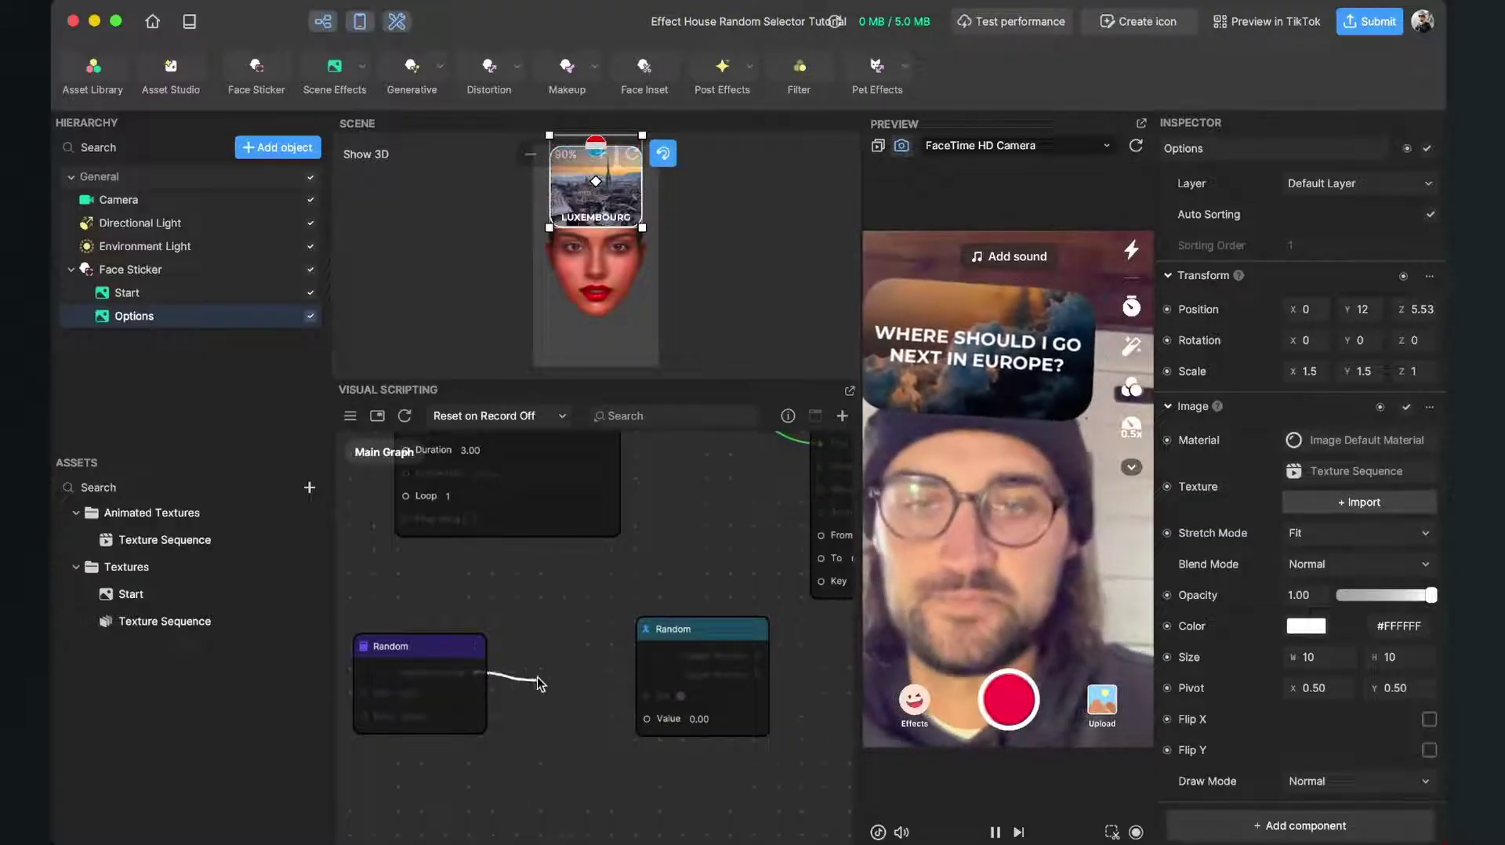
Add a Round node fed by the Random number result and connect its result to the Random variable node's Value input.
left_click_drag(540, 685, 538, 690)
type("rou")
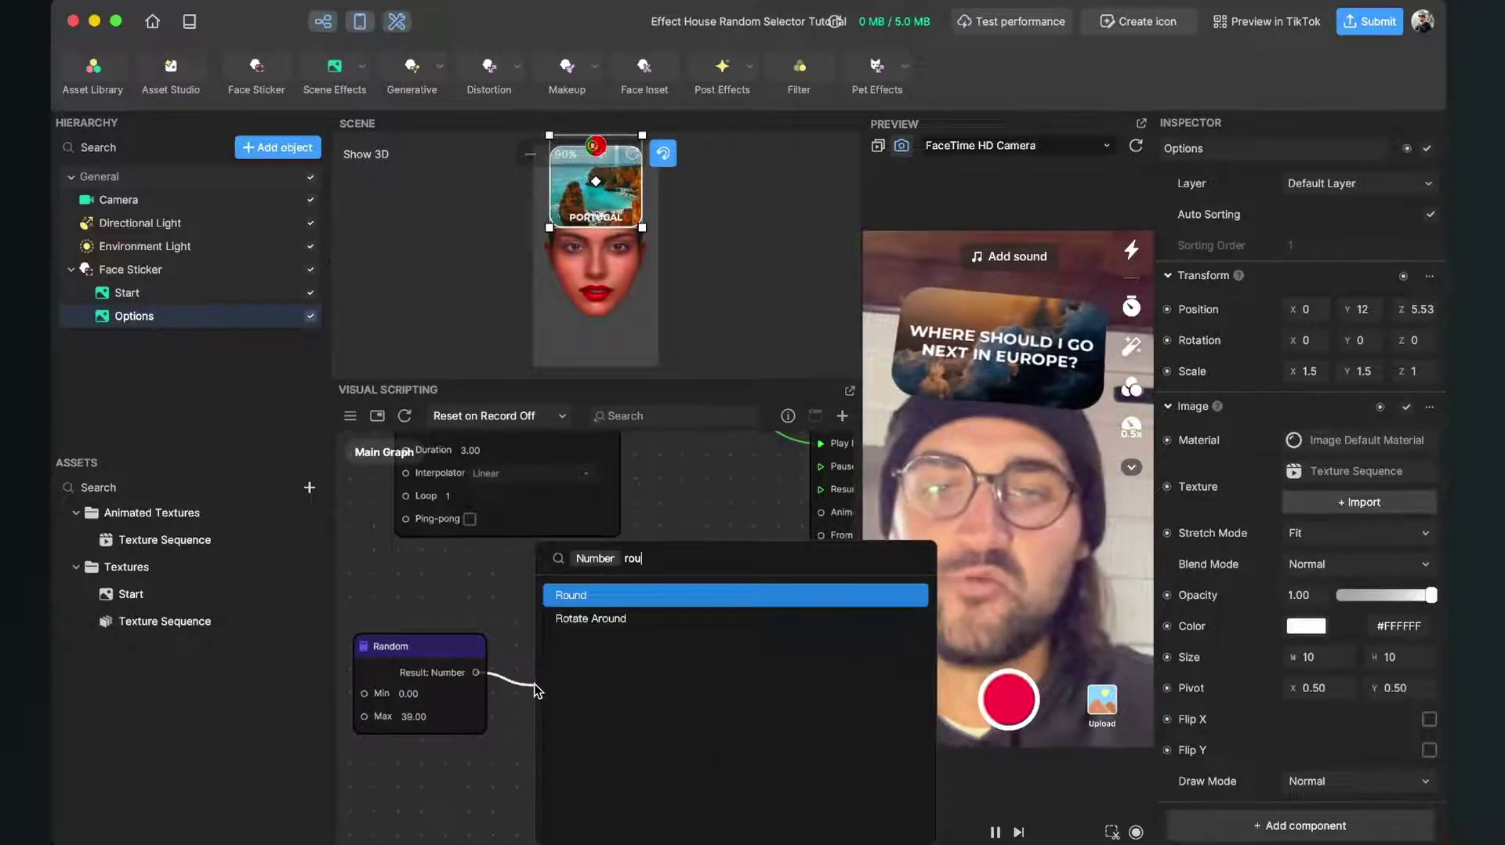
key("Return")
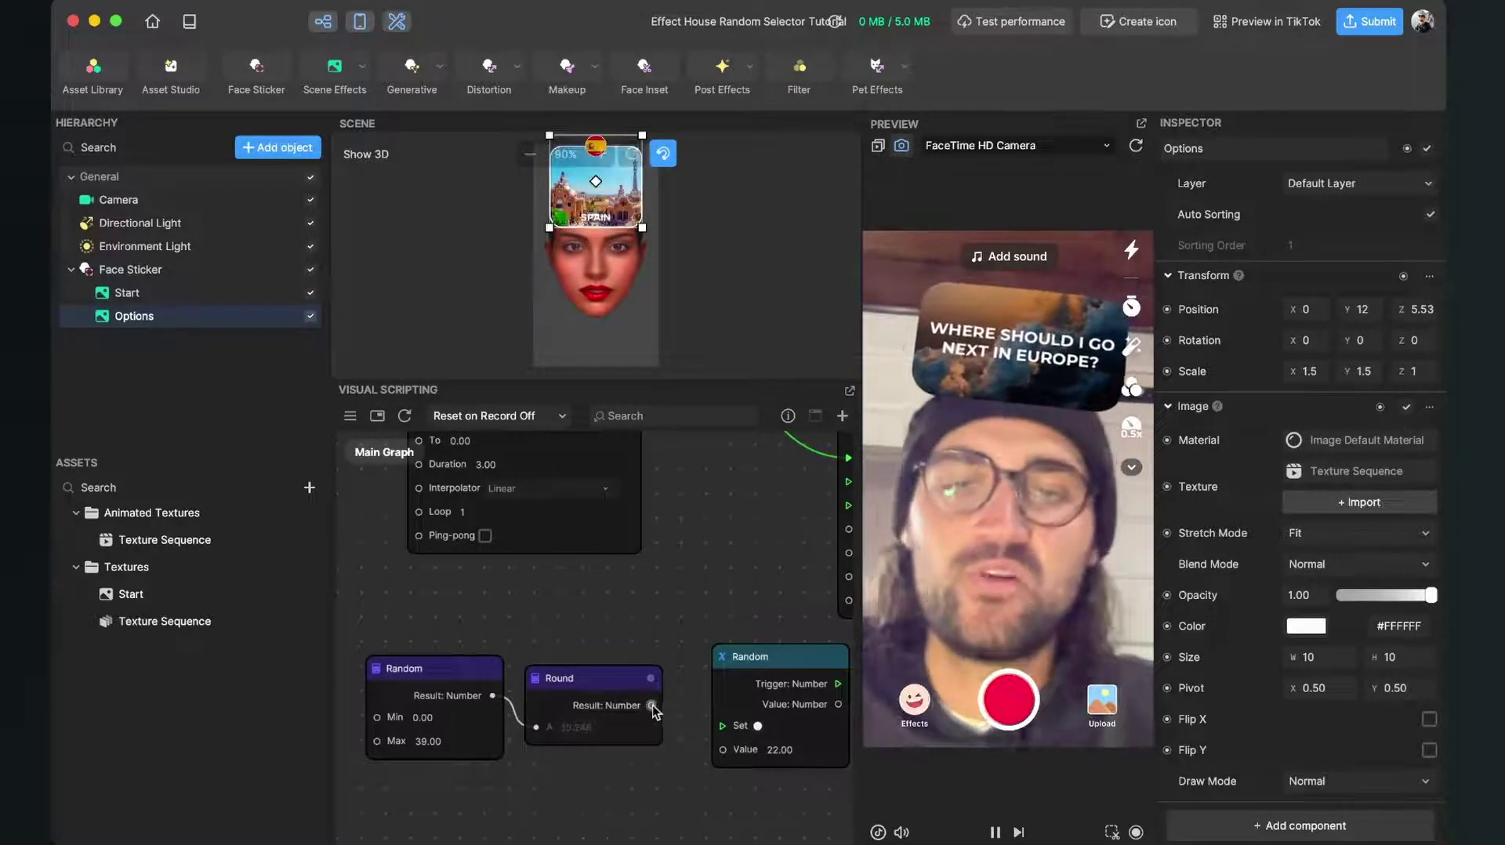
left_click_drag(657, 706, 722, 750)
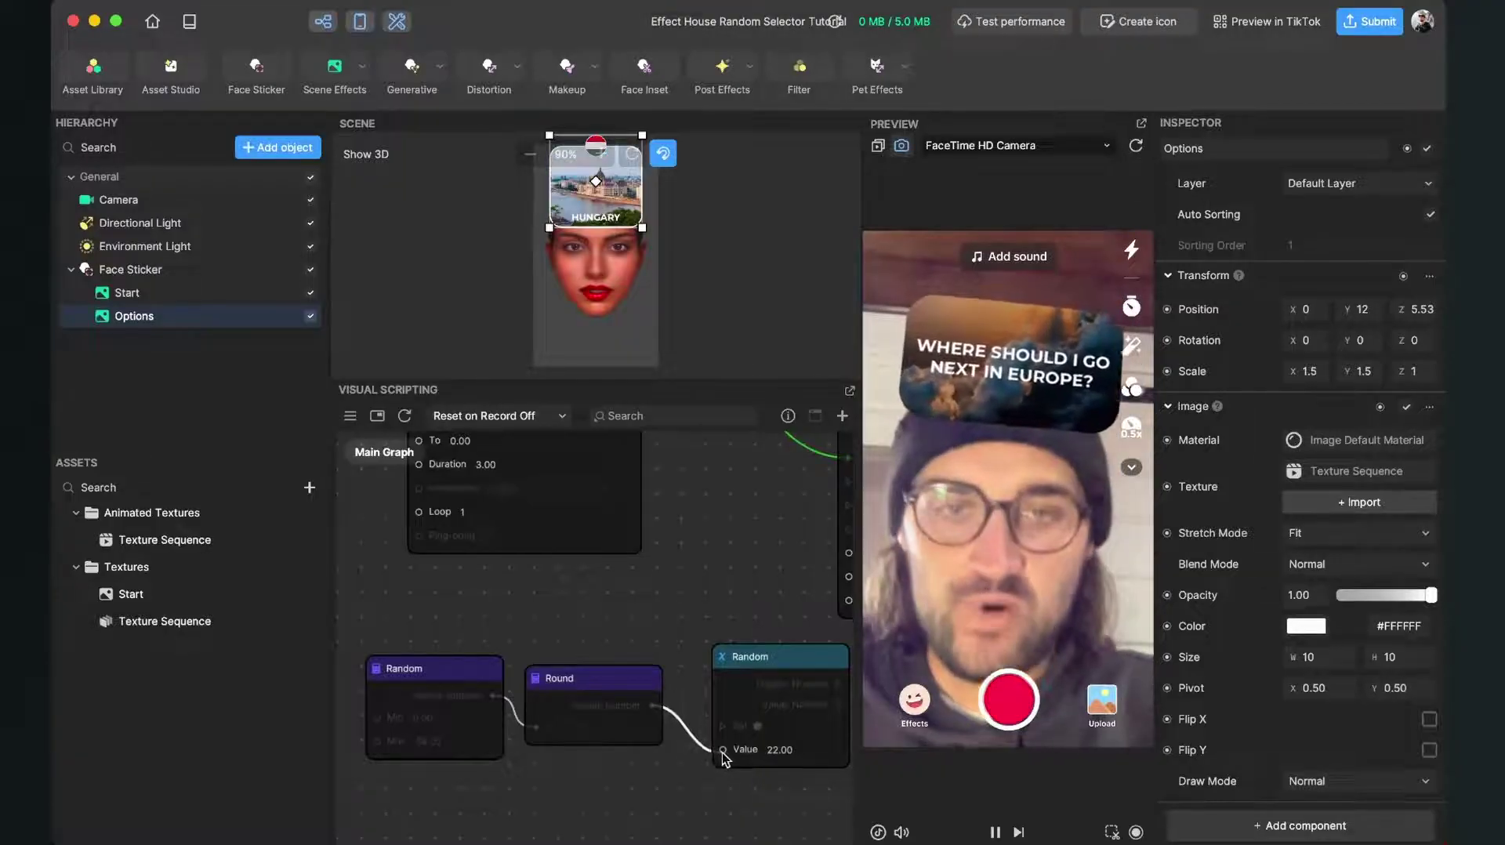
Reroute the Transit by Time node's End output from the Animated Texture Player to the Random variable node's Set input, adjusting the node spacing.
scroll(621, 766, "up", 1)
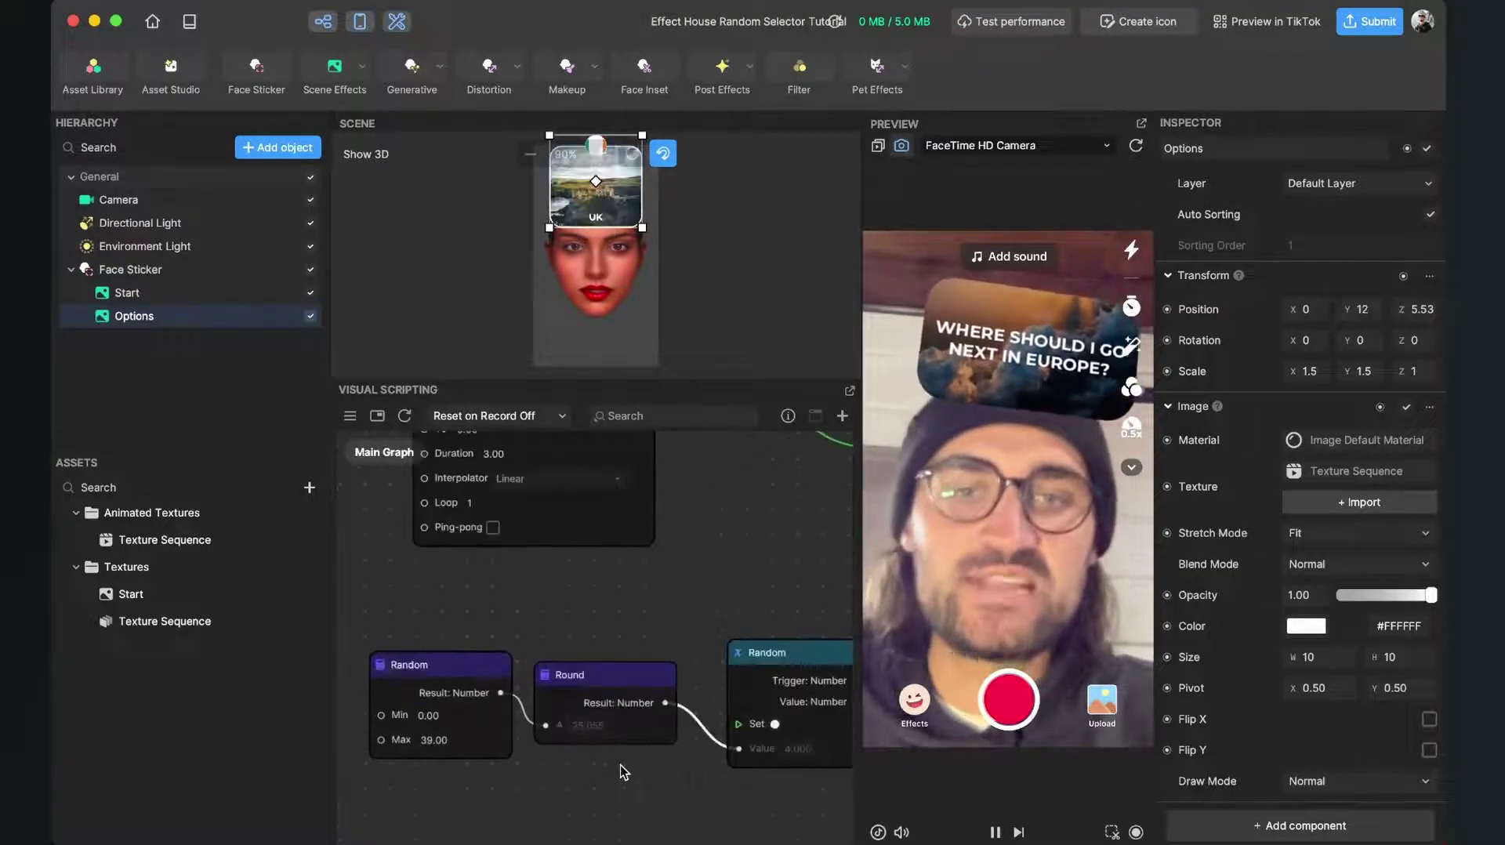
scroll(715, 731, "down", 3)
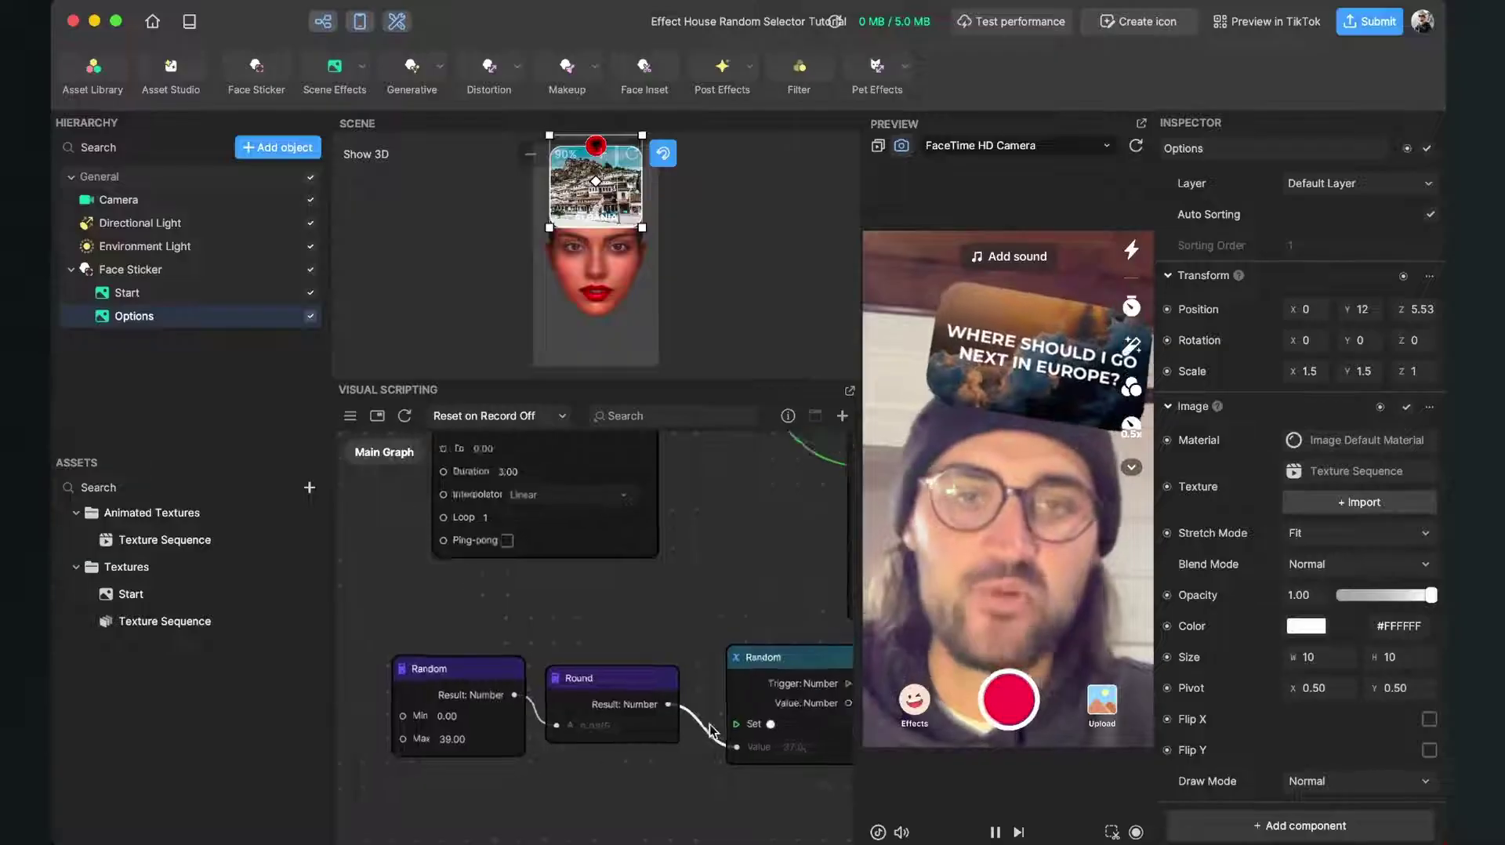
scroll(710, 731, "up", 3)
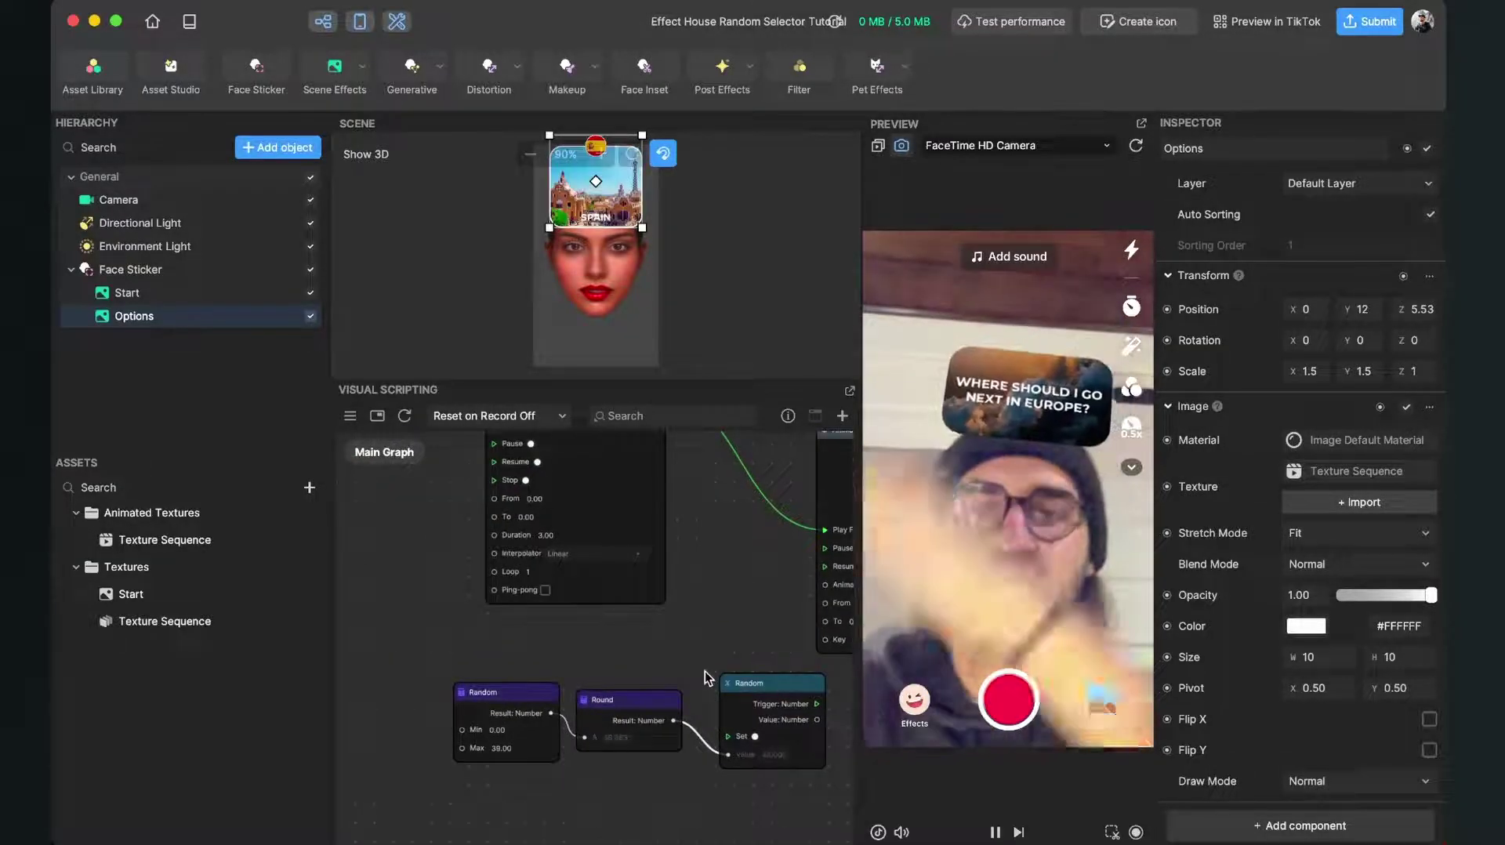
scroll(722, 604, "down", 3)
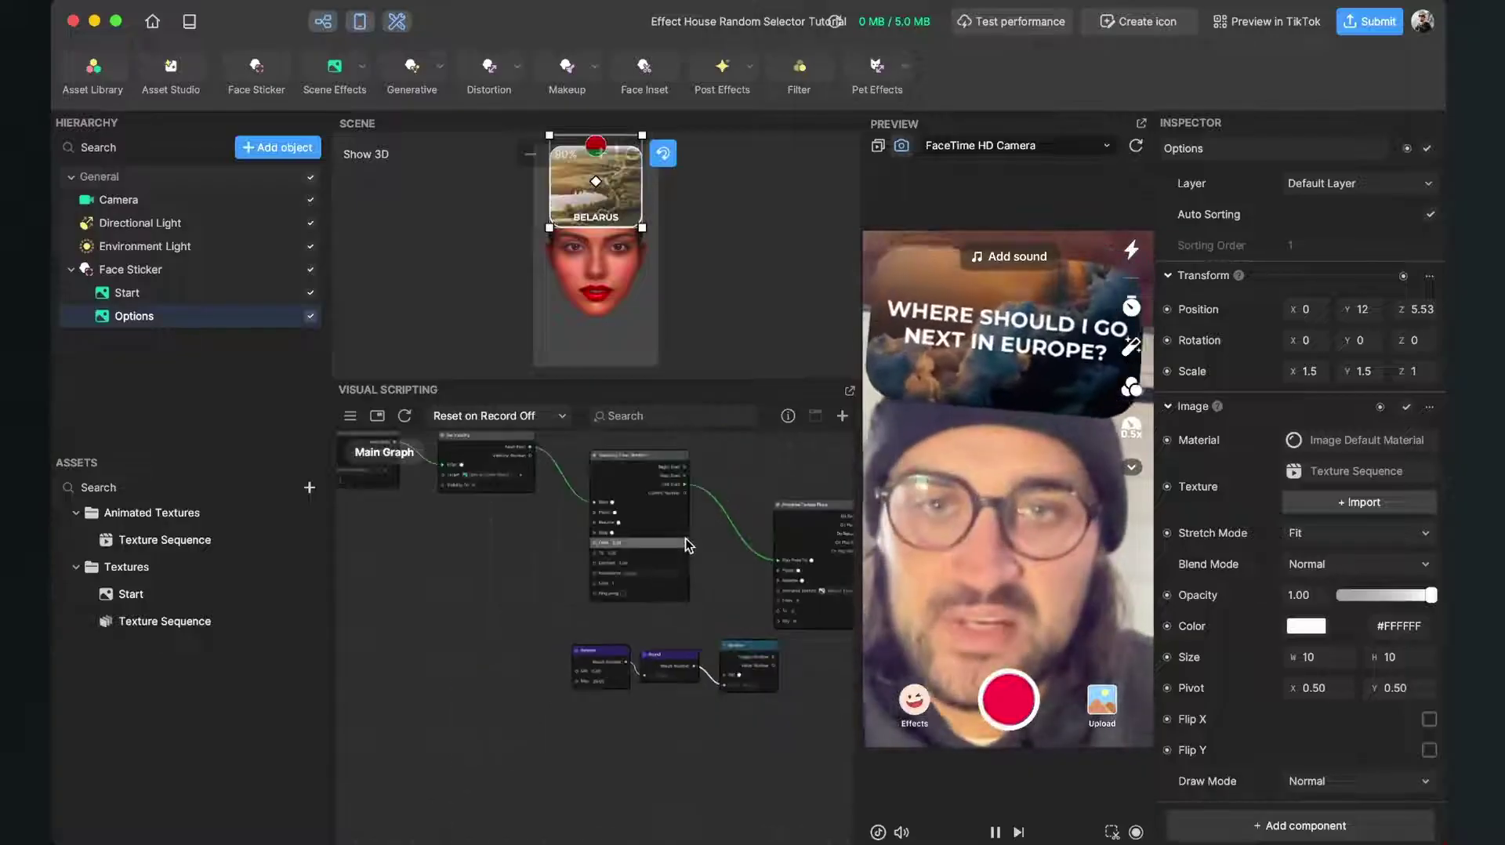
scroll(687, 546, "up", 3)
scroll(675, 544, "down", 2)
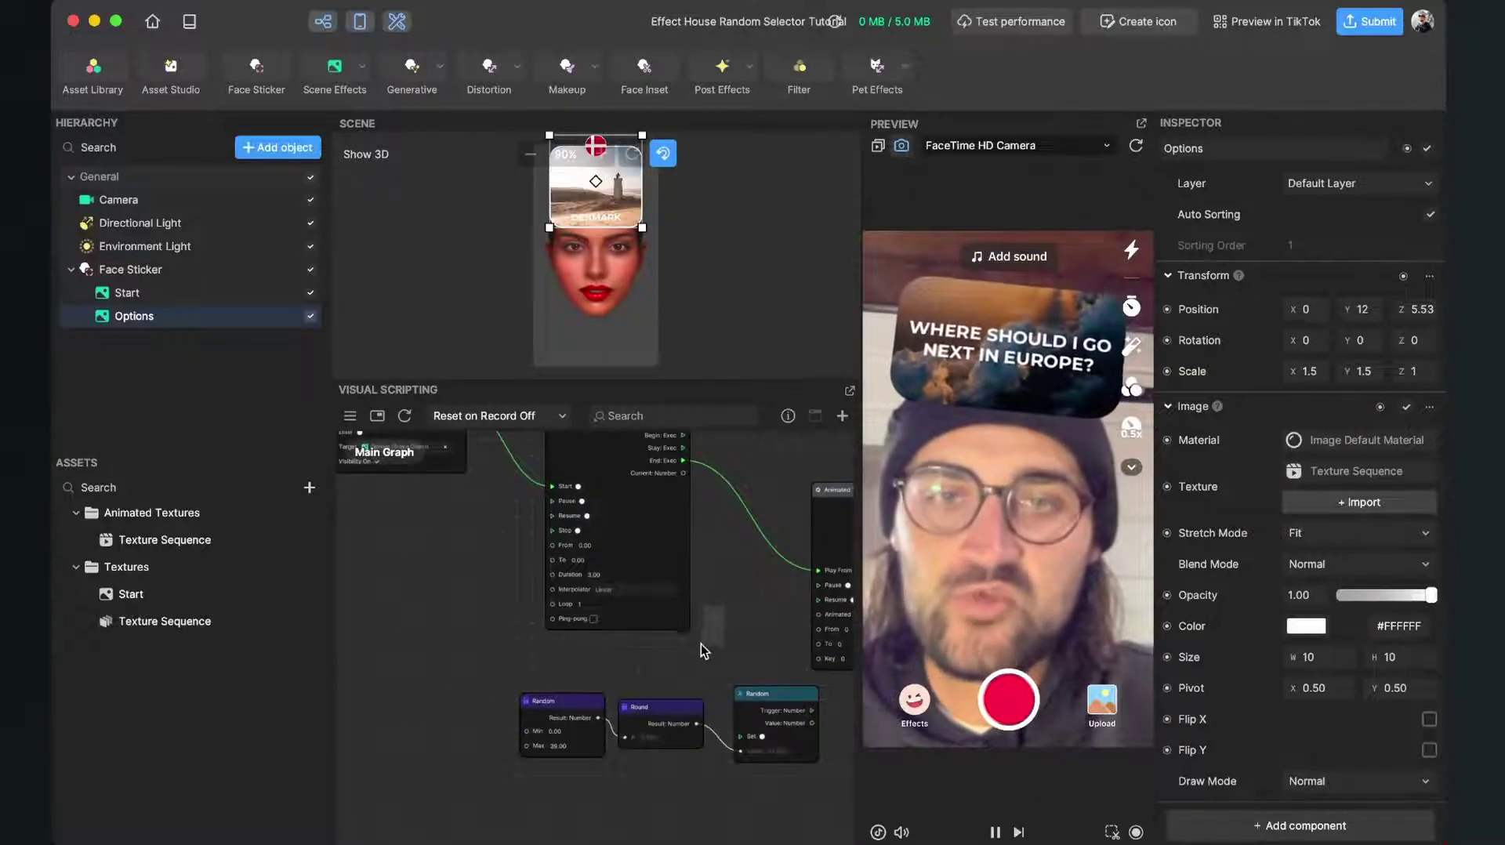
scroll(691, 690, "up", 3)
scroll(690, 690, "right", 3)
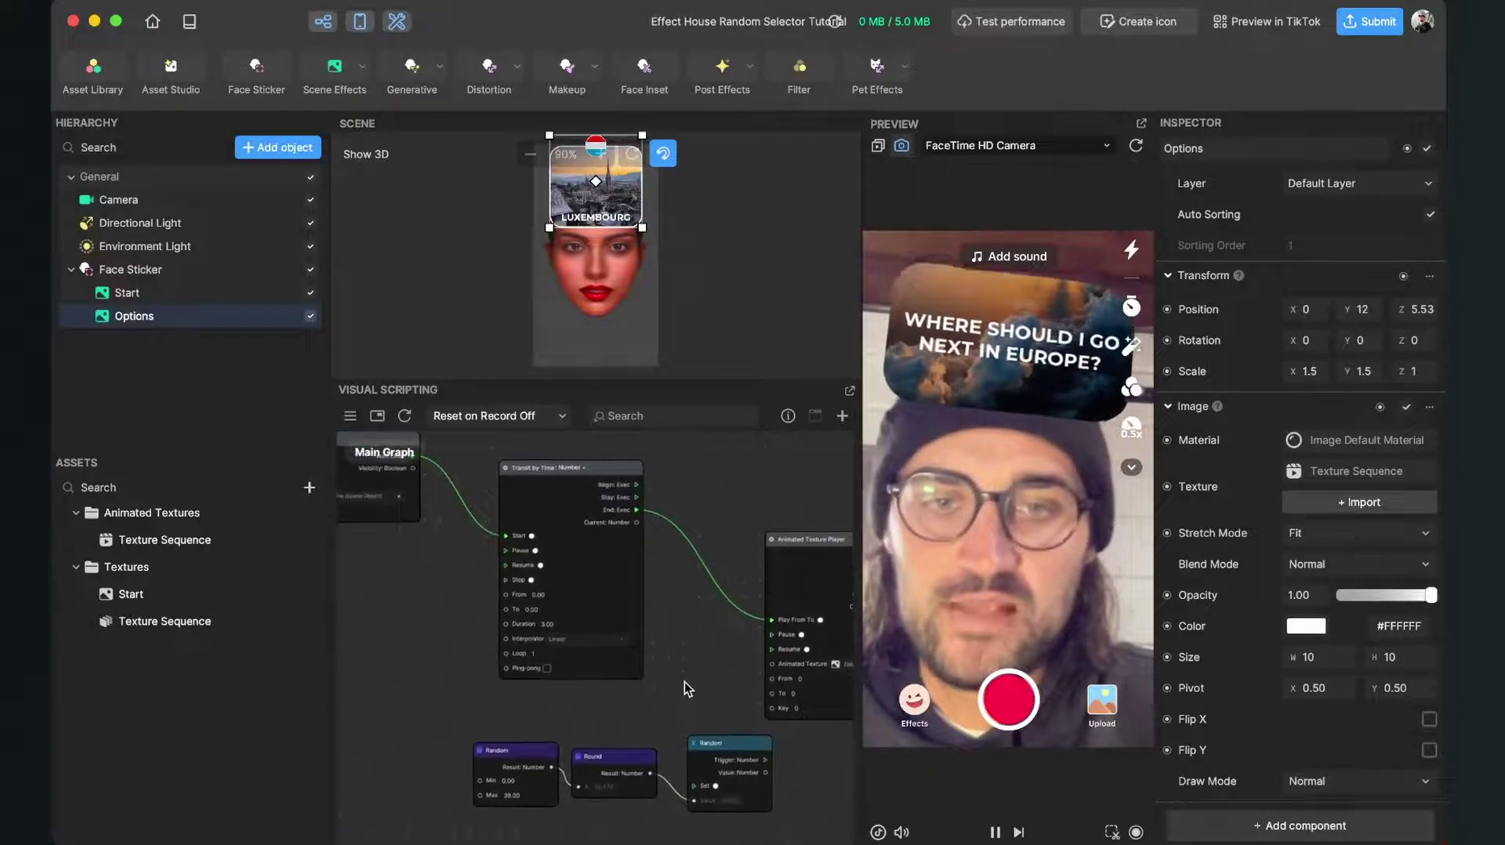
left_click_drag(604, 480, 561, 482)
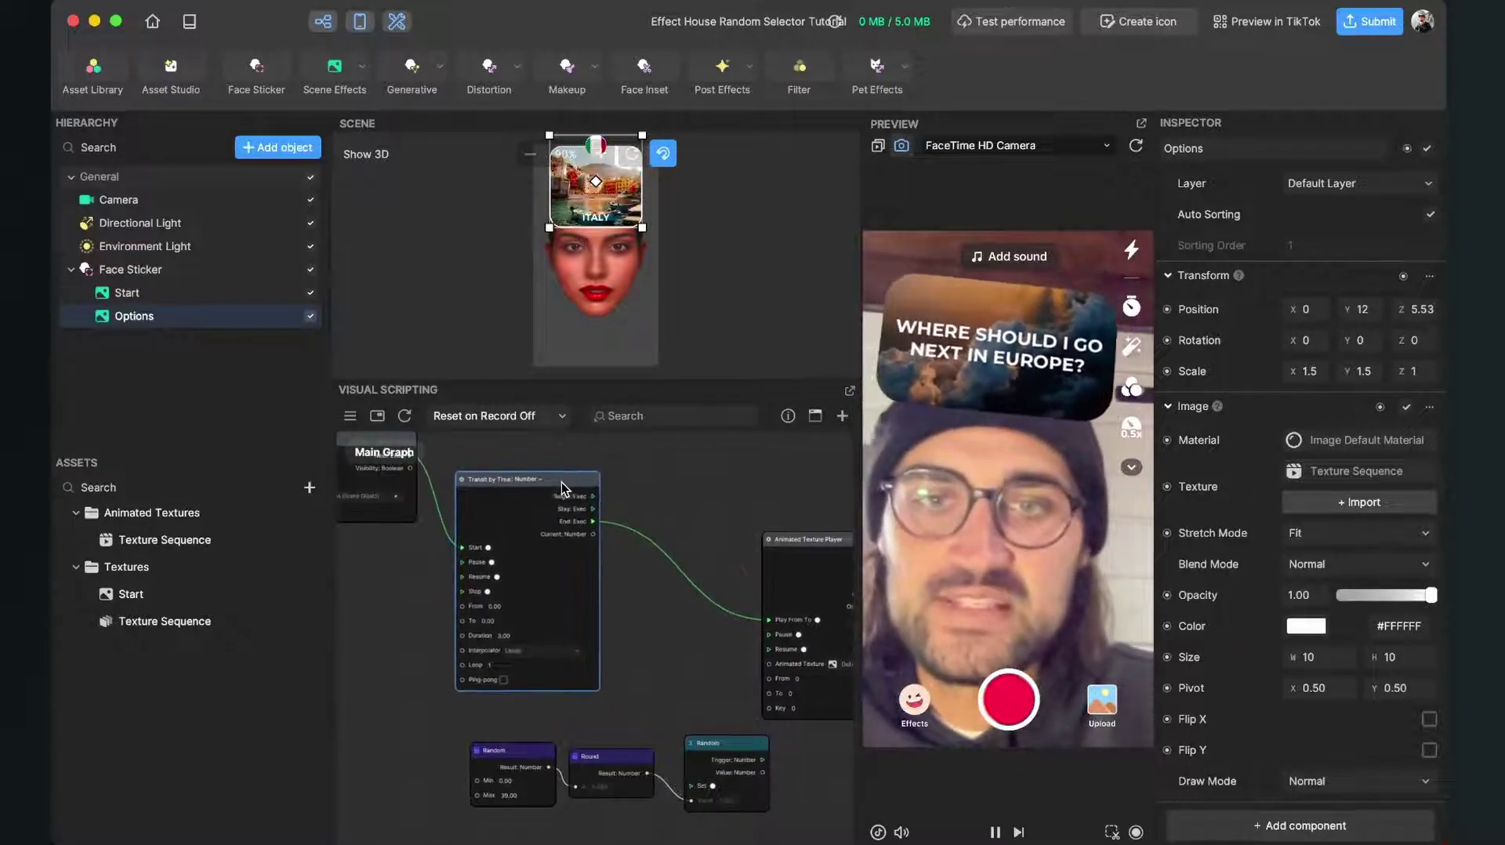
scroll(593, 542, "up", 3)
scroll(590, 564, "down", 2)
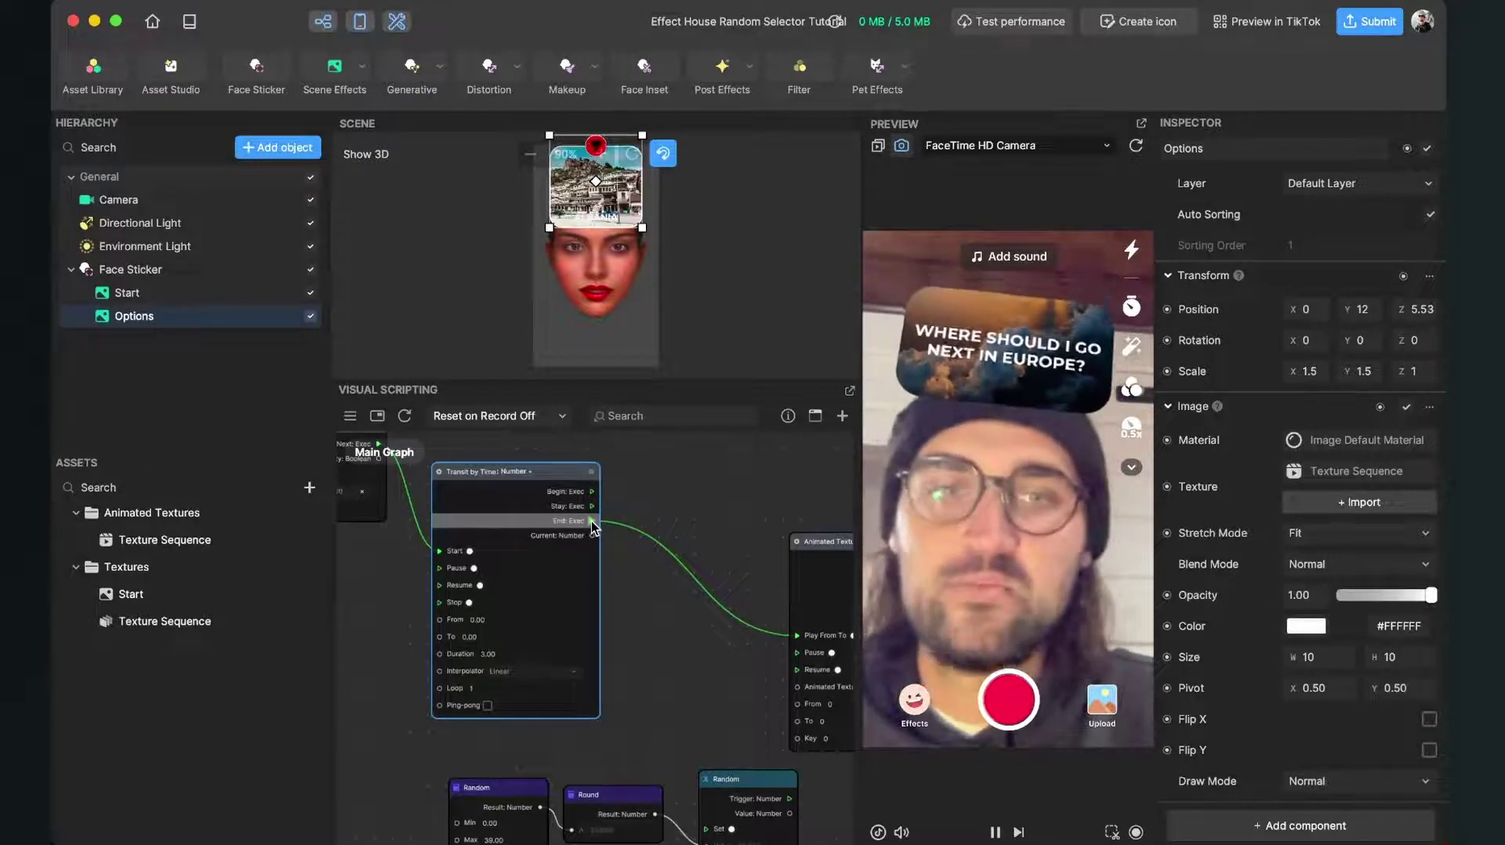
left_click_drag(591, 520, 706, 831)
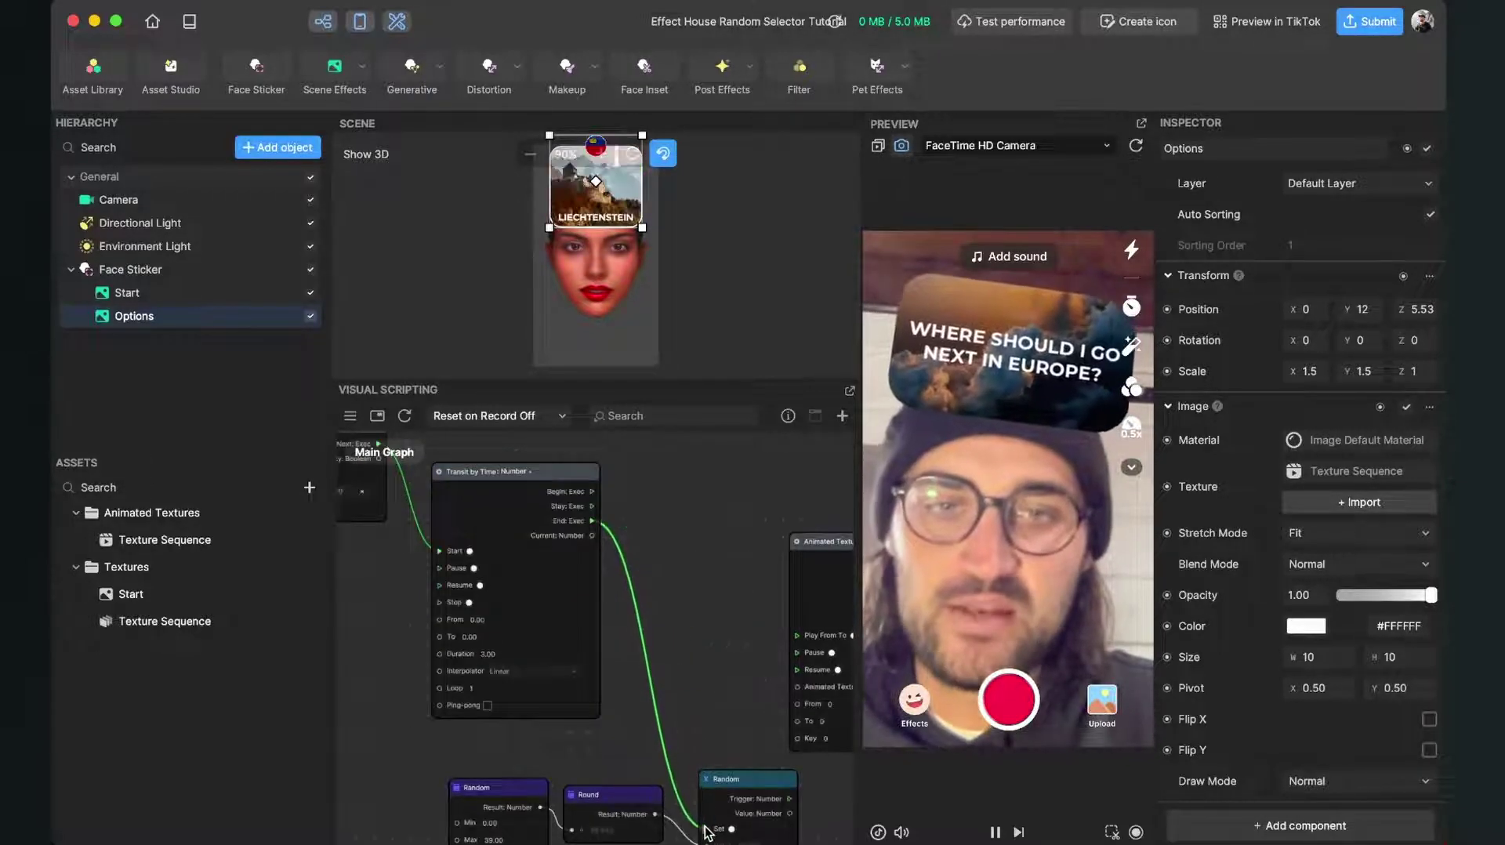
left_click_drag(742, 781, 729, 731)
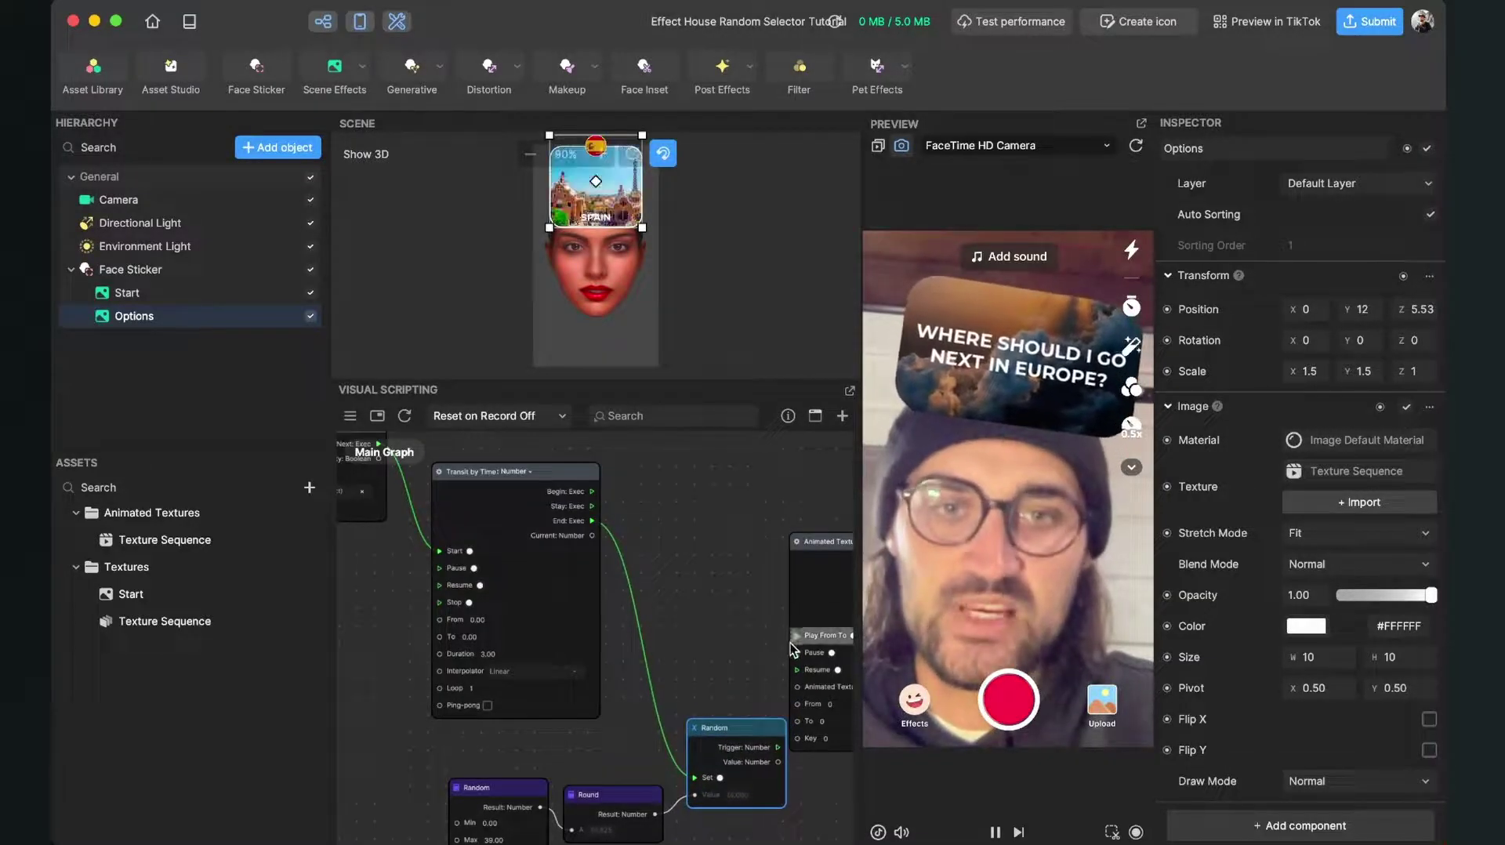
Move the Animated Texture Player away from the Random variable node and connect the variable's Trigger output to Play From To.
left_click_drag(740, 668, 587, 652)
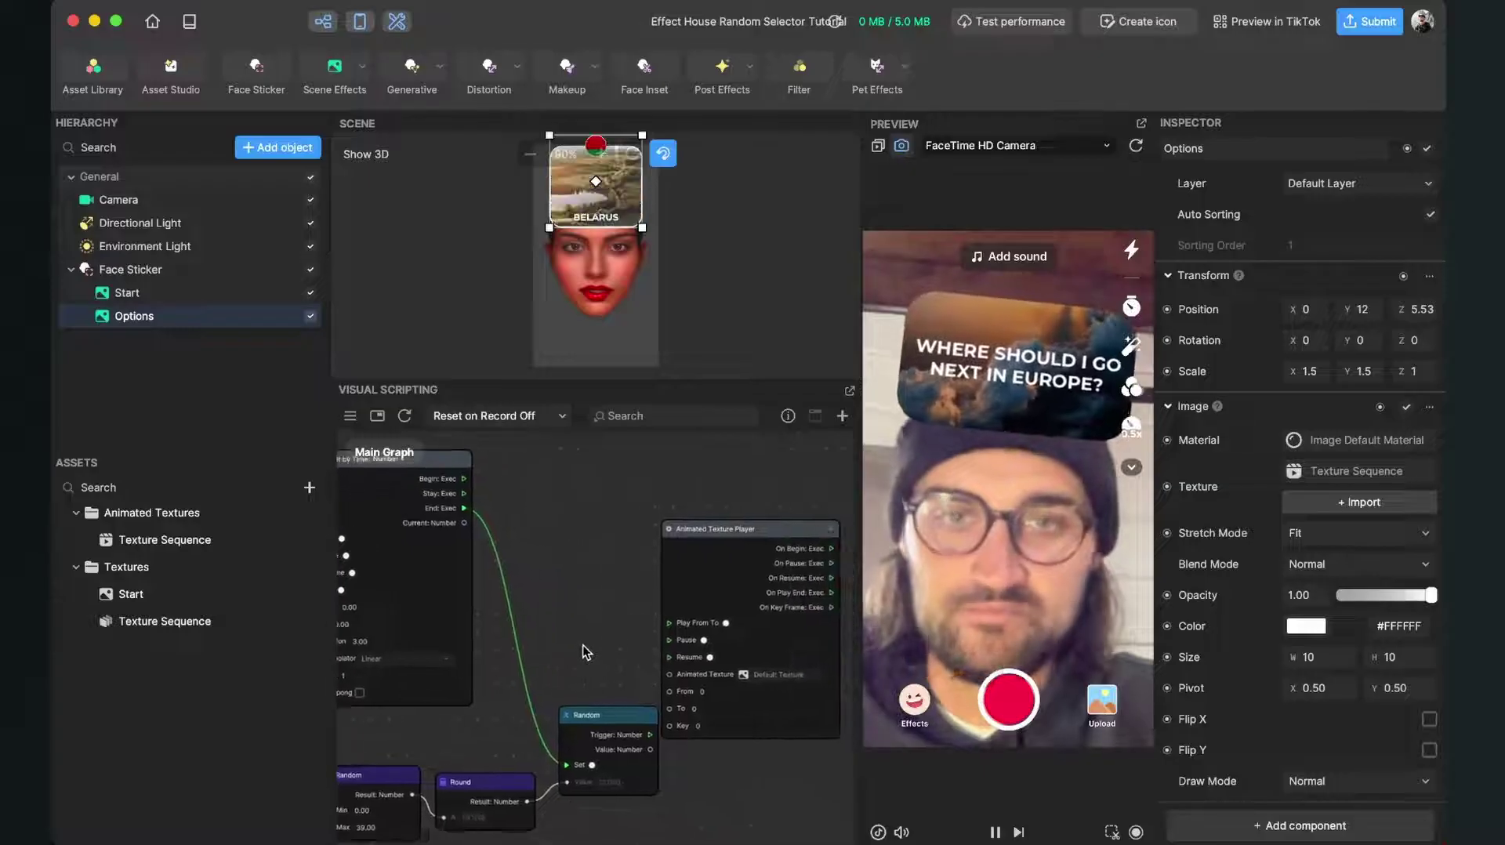
left_click_drag(774, 528, 817, 527)
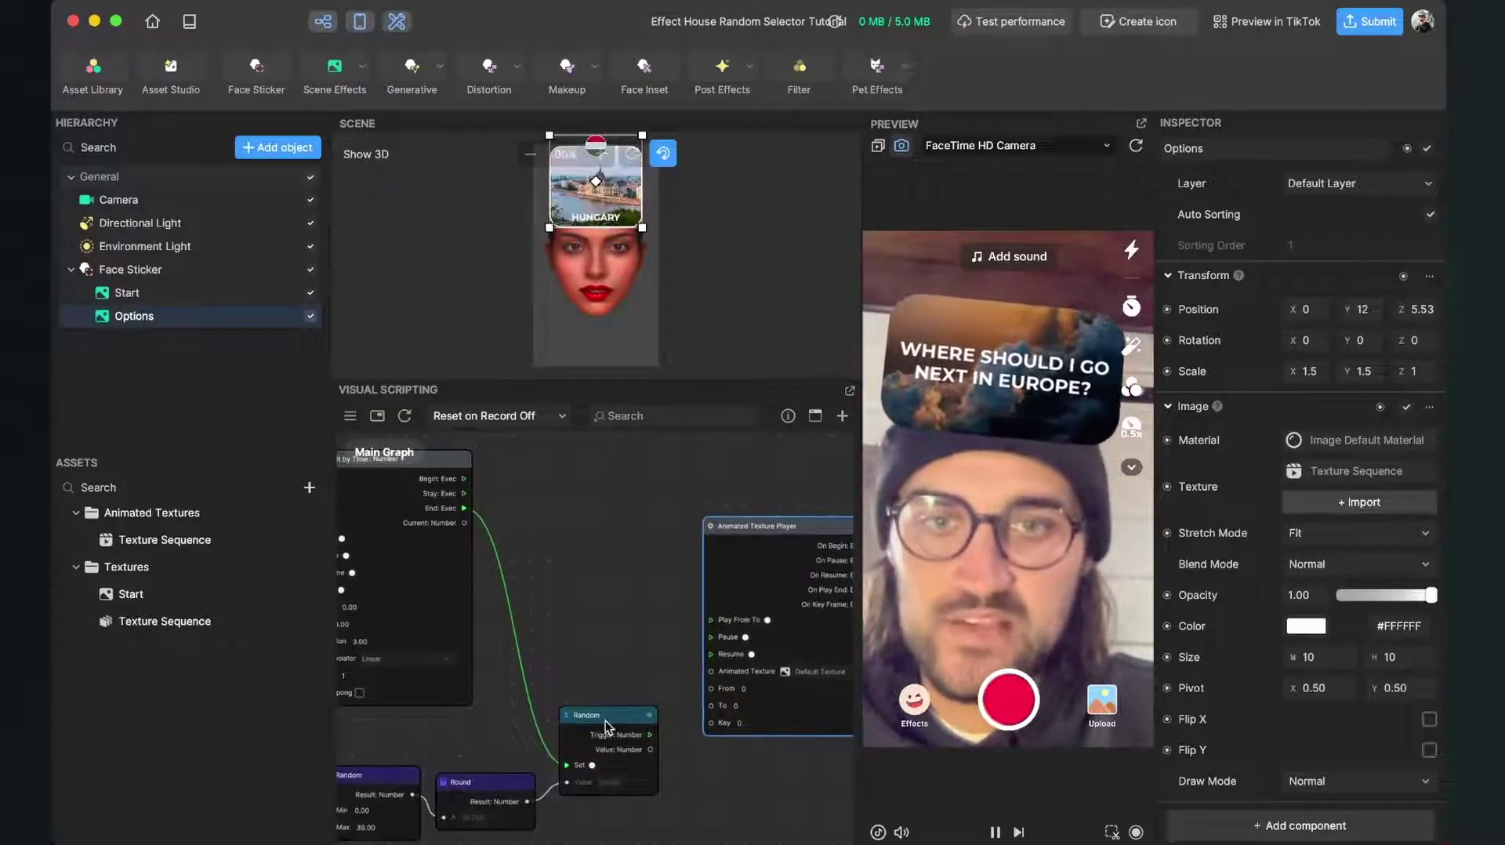
scroll(649, 703, "up", 2)
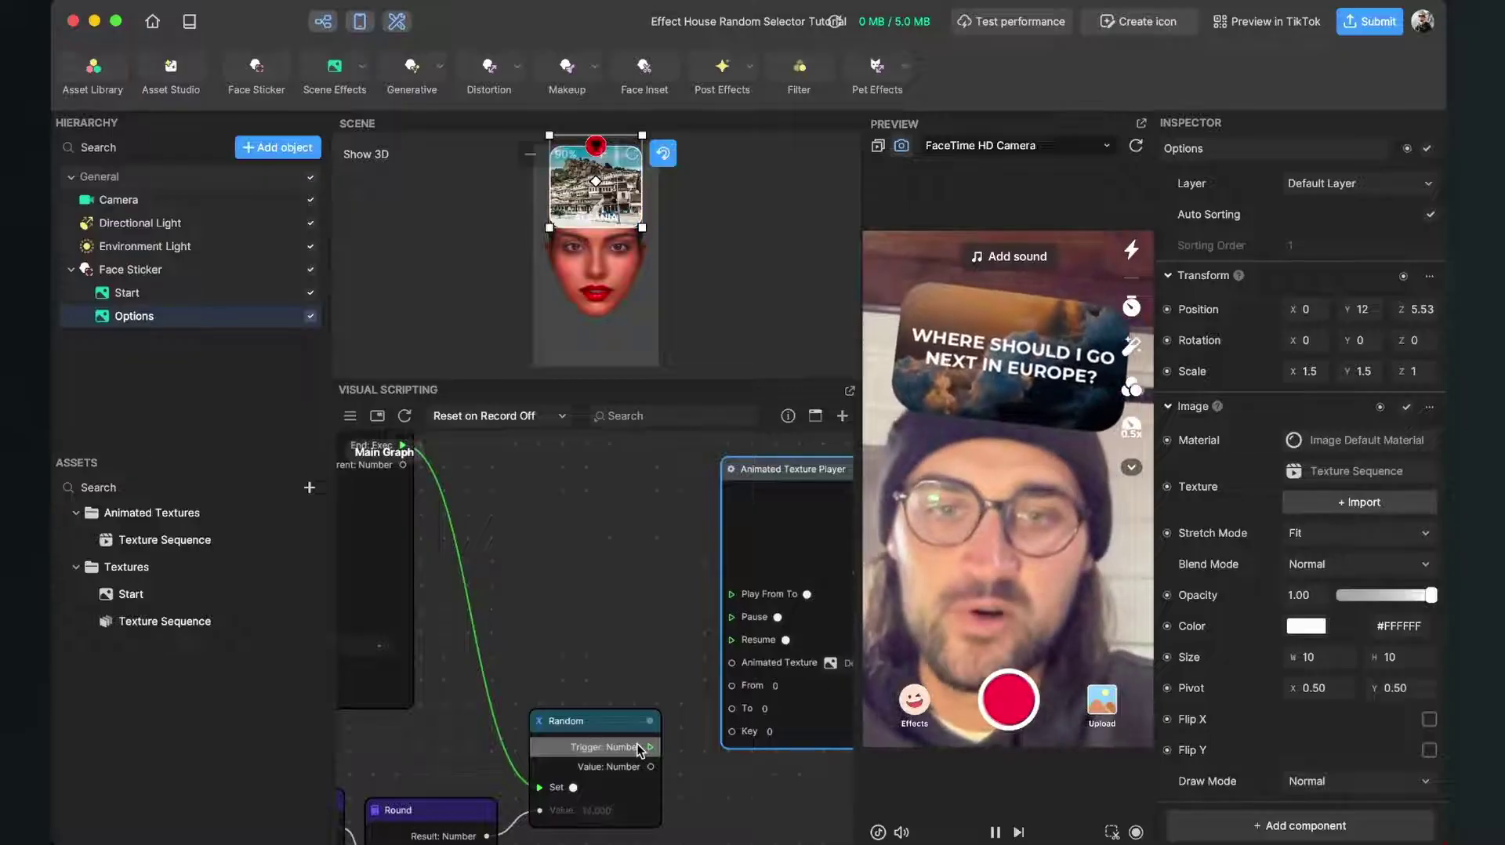
left_click_drag(649, 750, 744, 618)
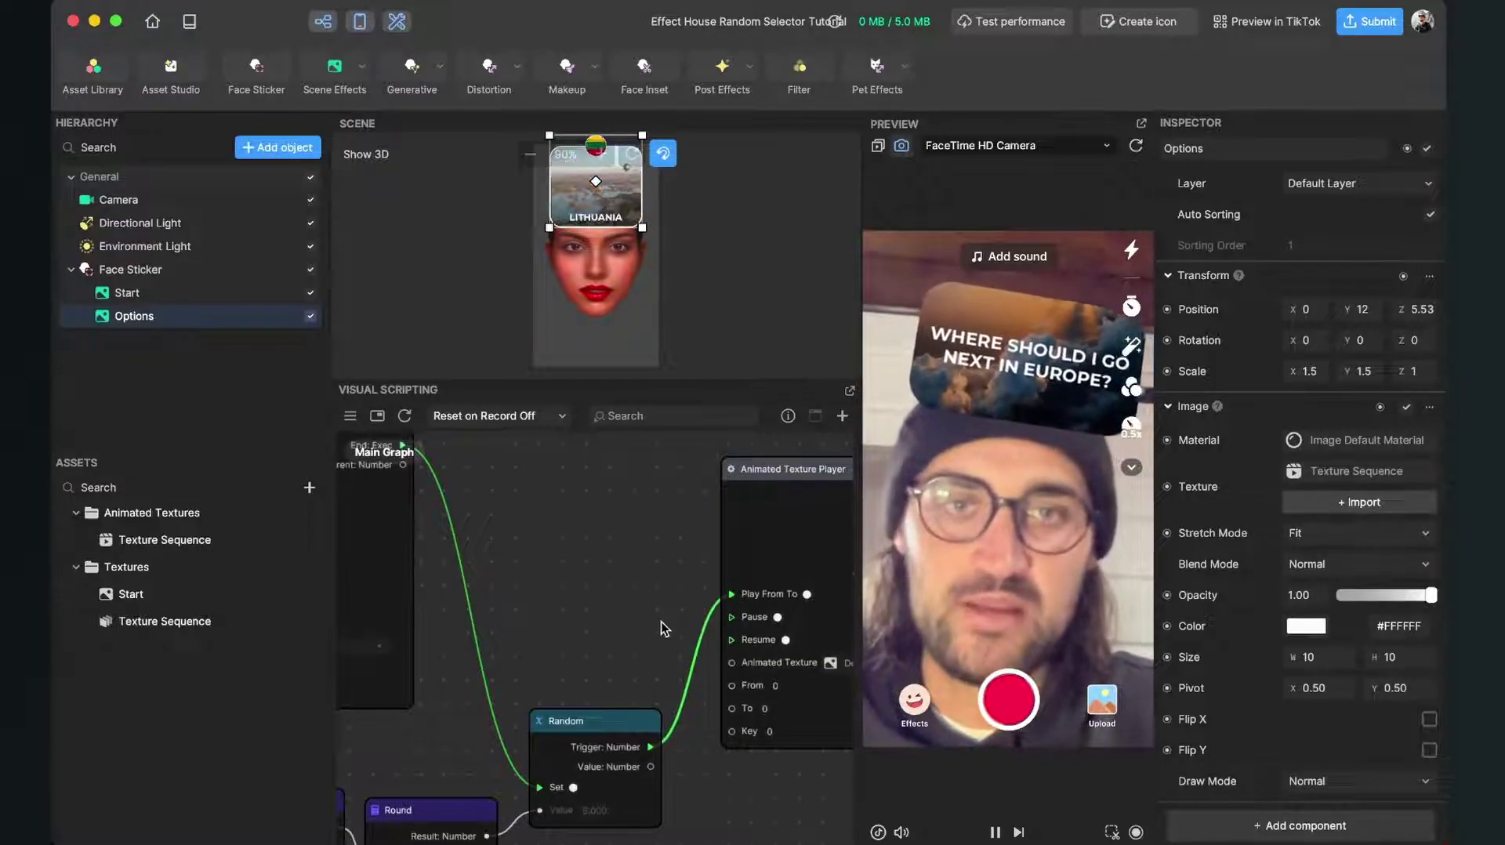
Connect the Random variable node's Value output to both the From and To inputs of the Animated Texture Player.
left_click_drag(727, 776, 650, 727)
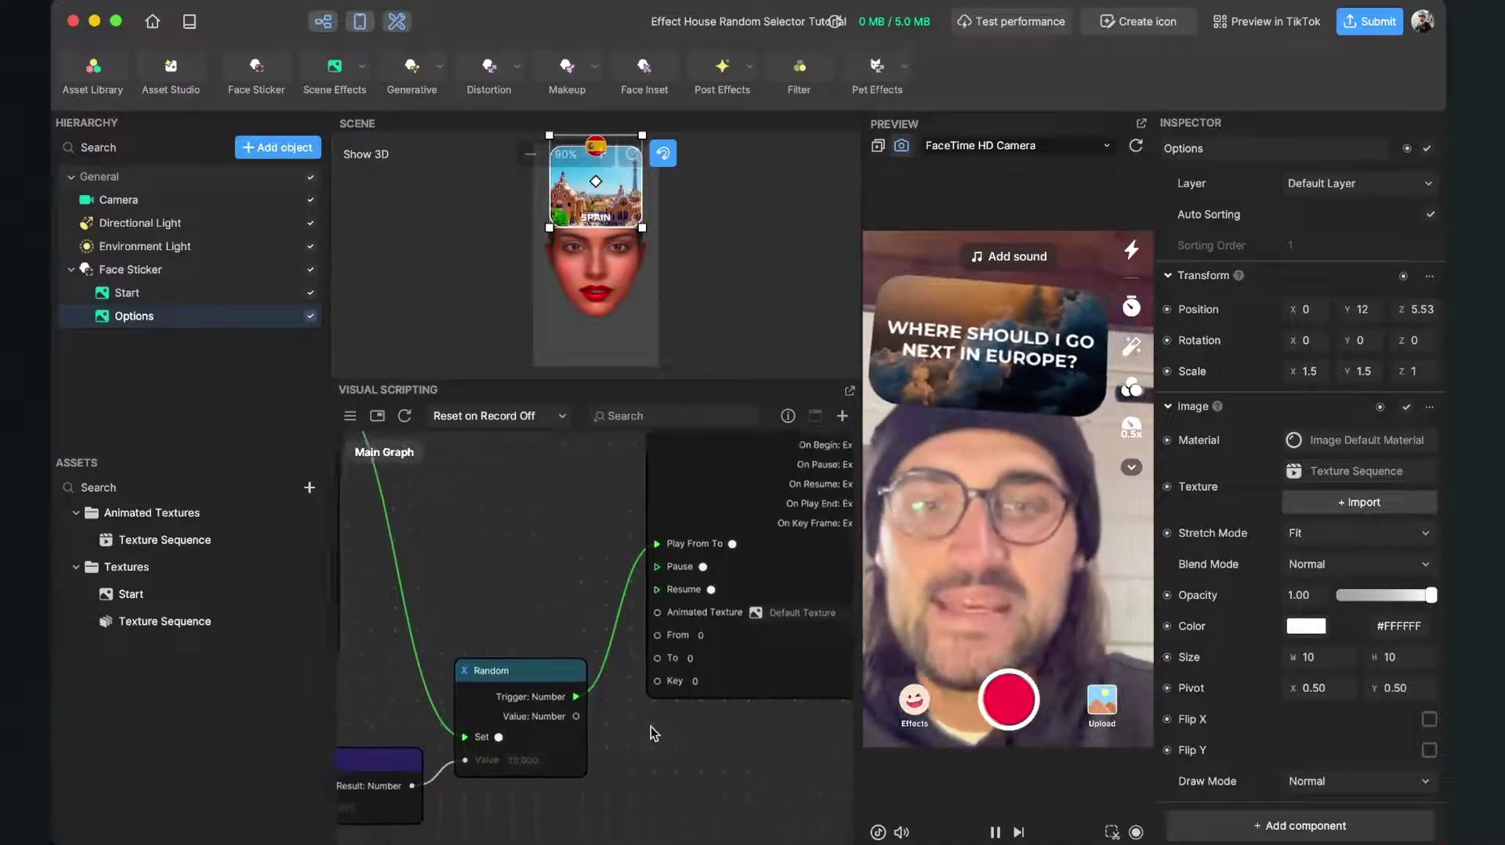
left_click_drag(627, 676, 600, 797)
left_click(585, 713)
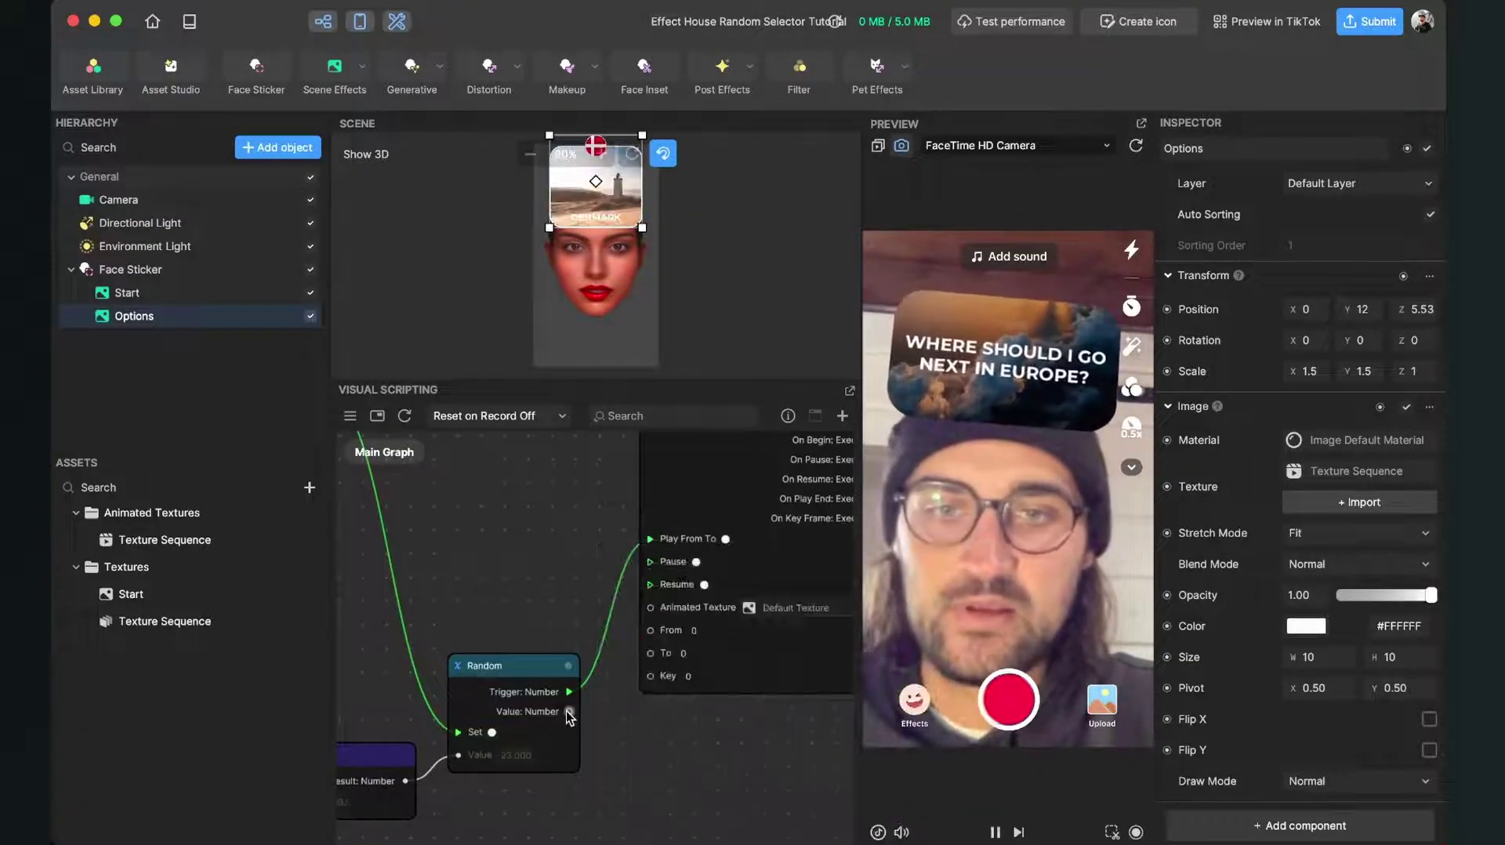
left_click_drag(558, 714, 652, 652)
scroll(646, 703, "down", 2)
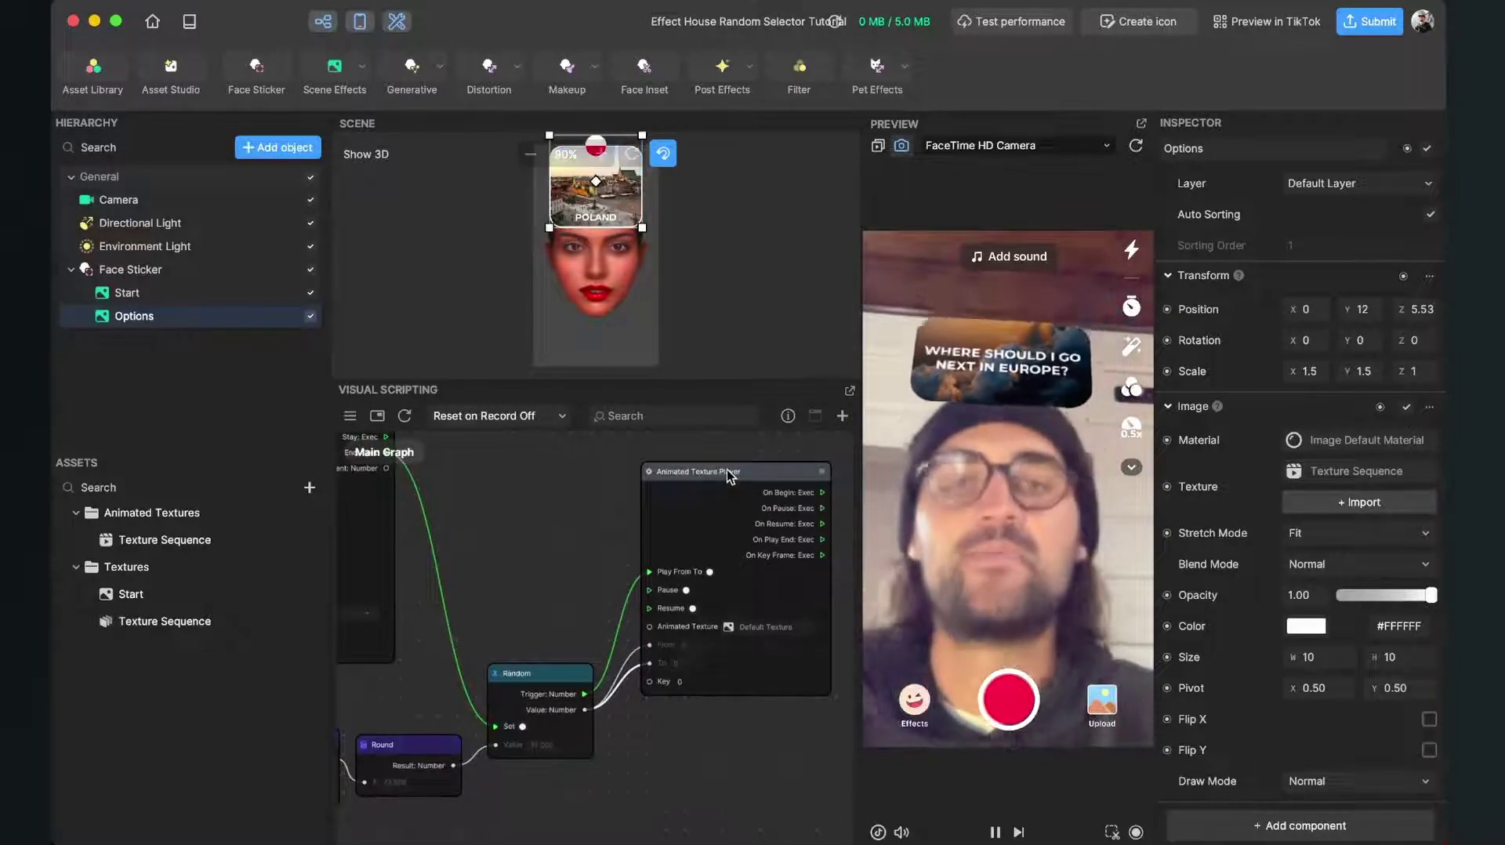
Assign the Texture Sequence animated texture to the Animated Texture Player node.
scroll(598, 663, "up", 1)
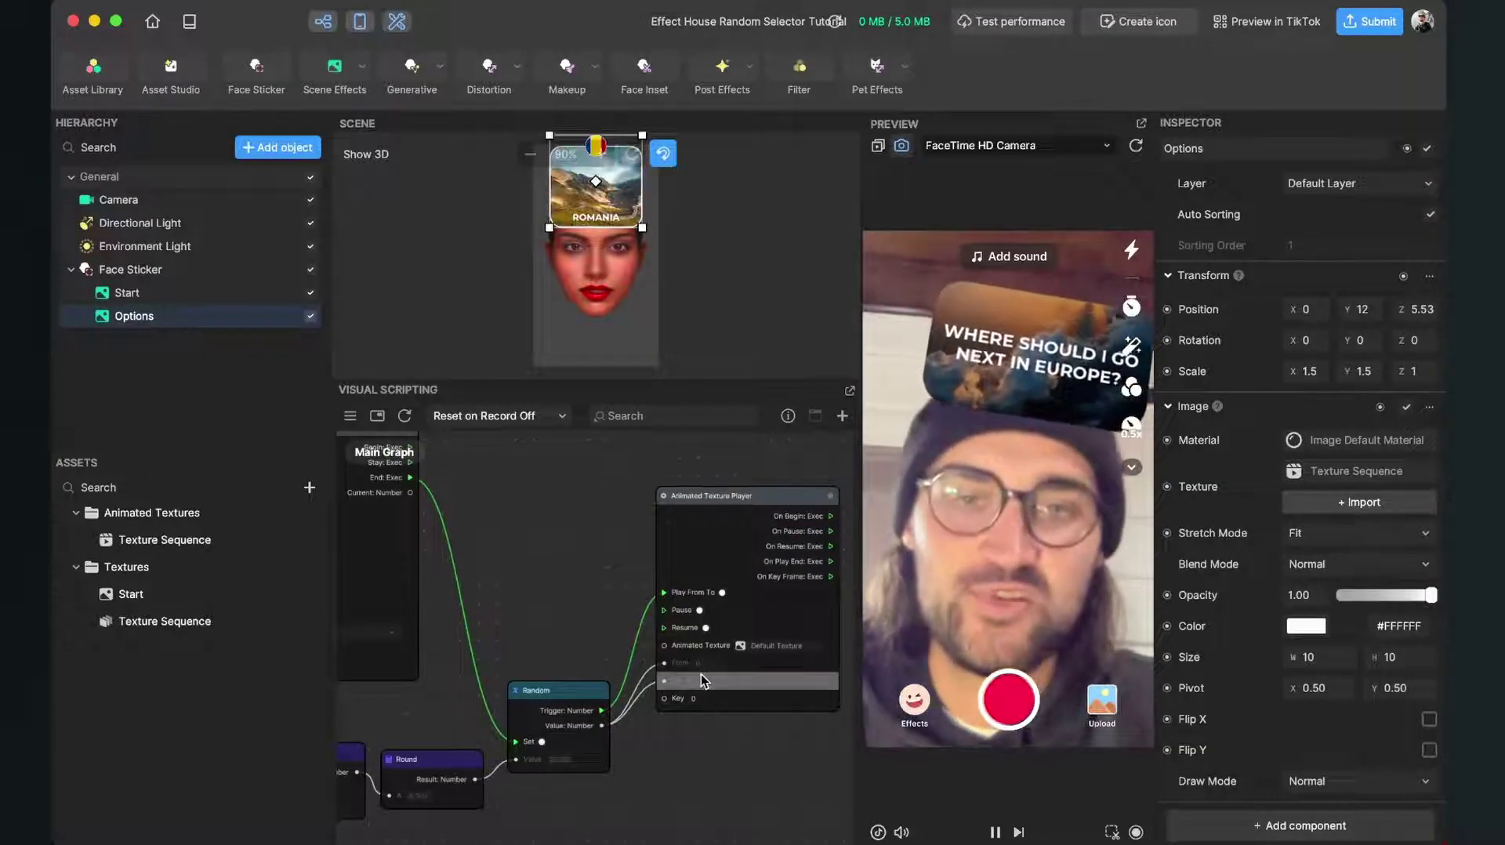
scroll(701, 675, "up", 1)
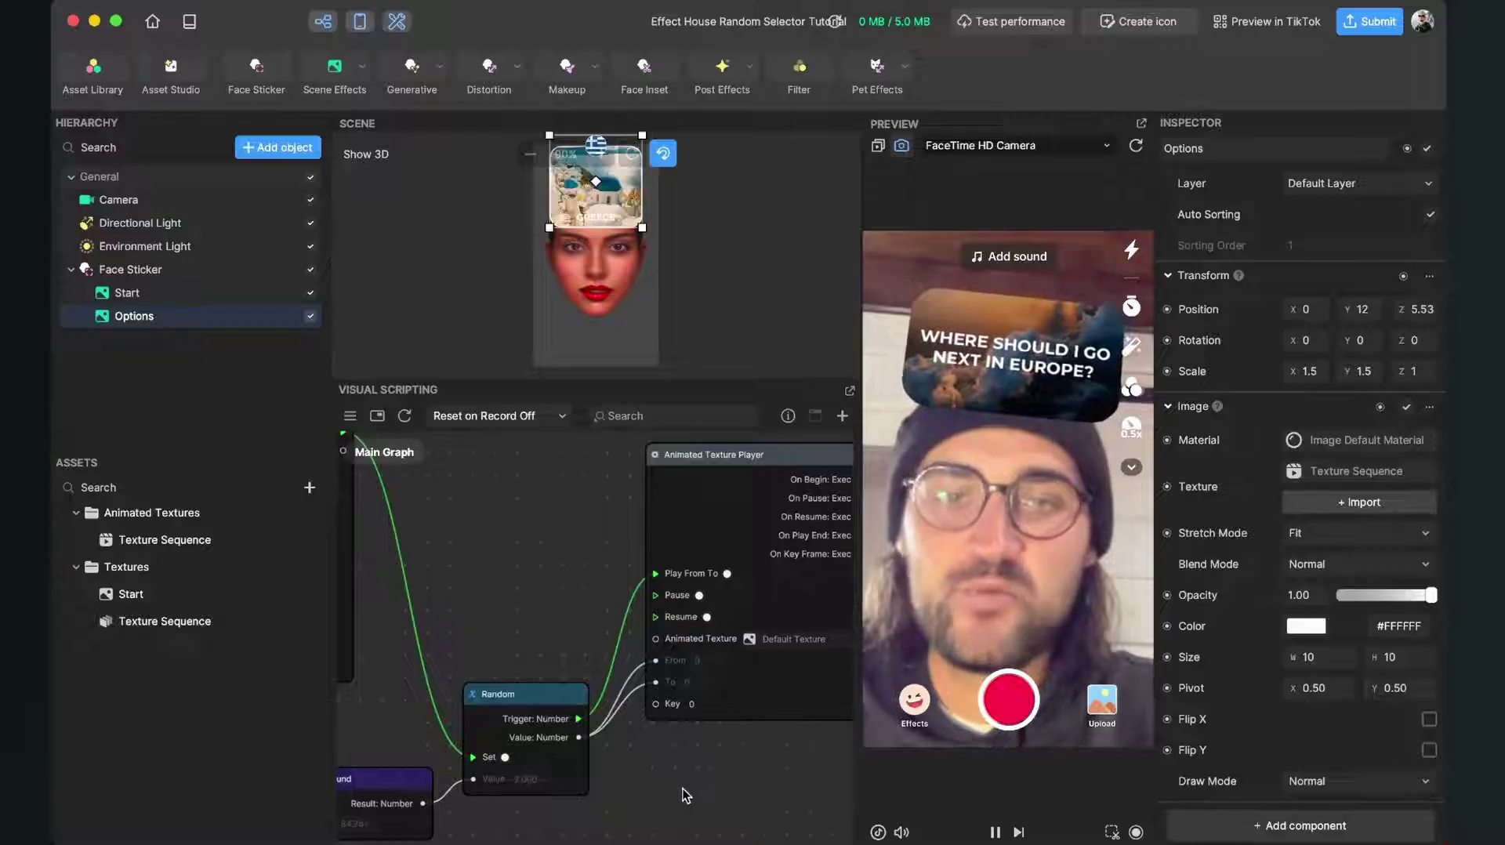
left_click(782, 639)
scroll(733, 416, "down", 5)
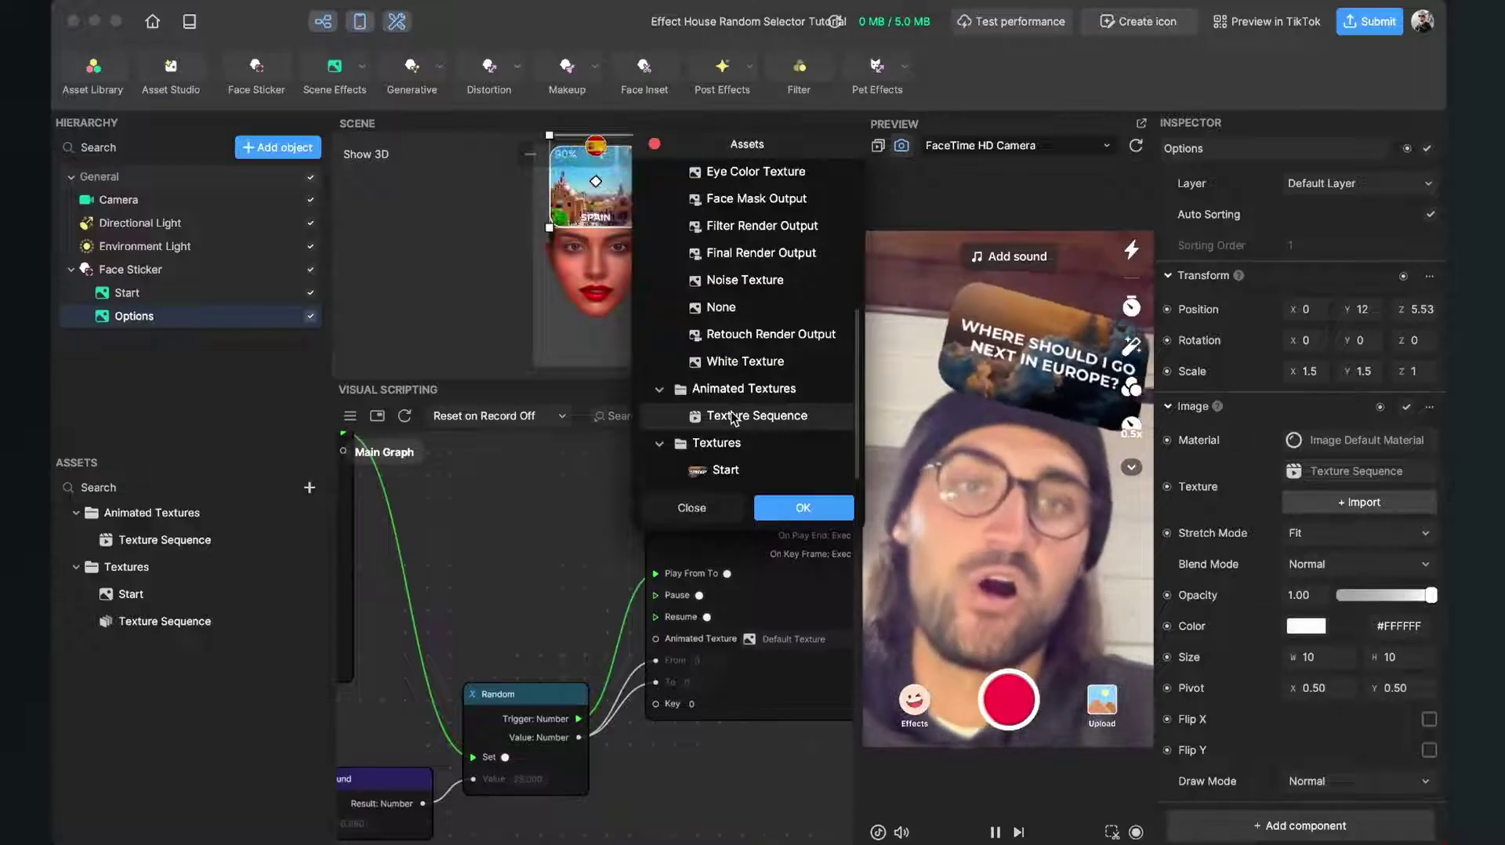
left_click(733, 416)
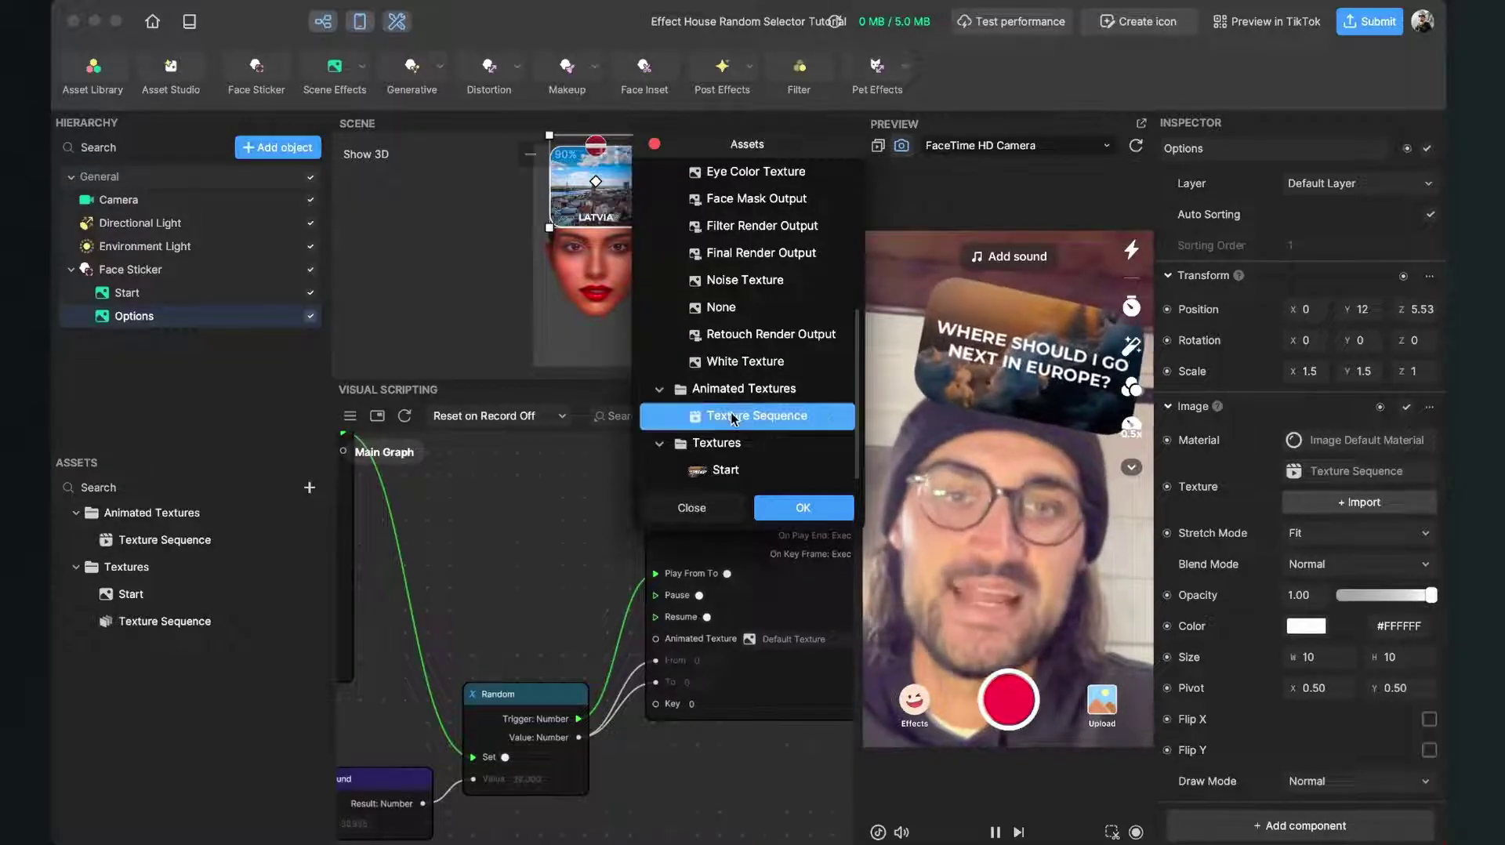
left_click(795, 509)
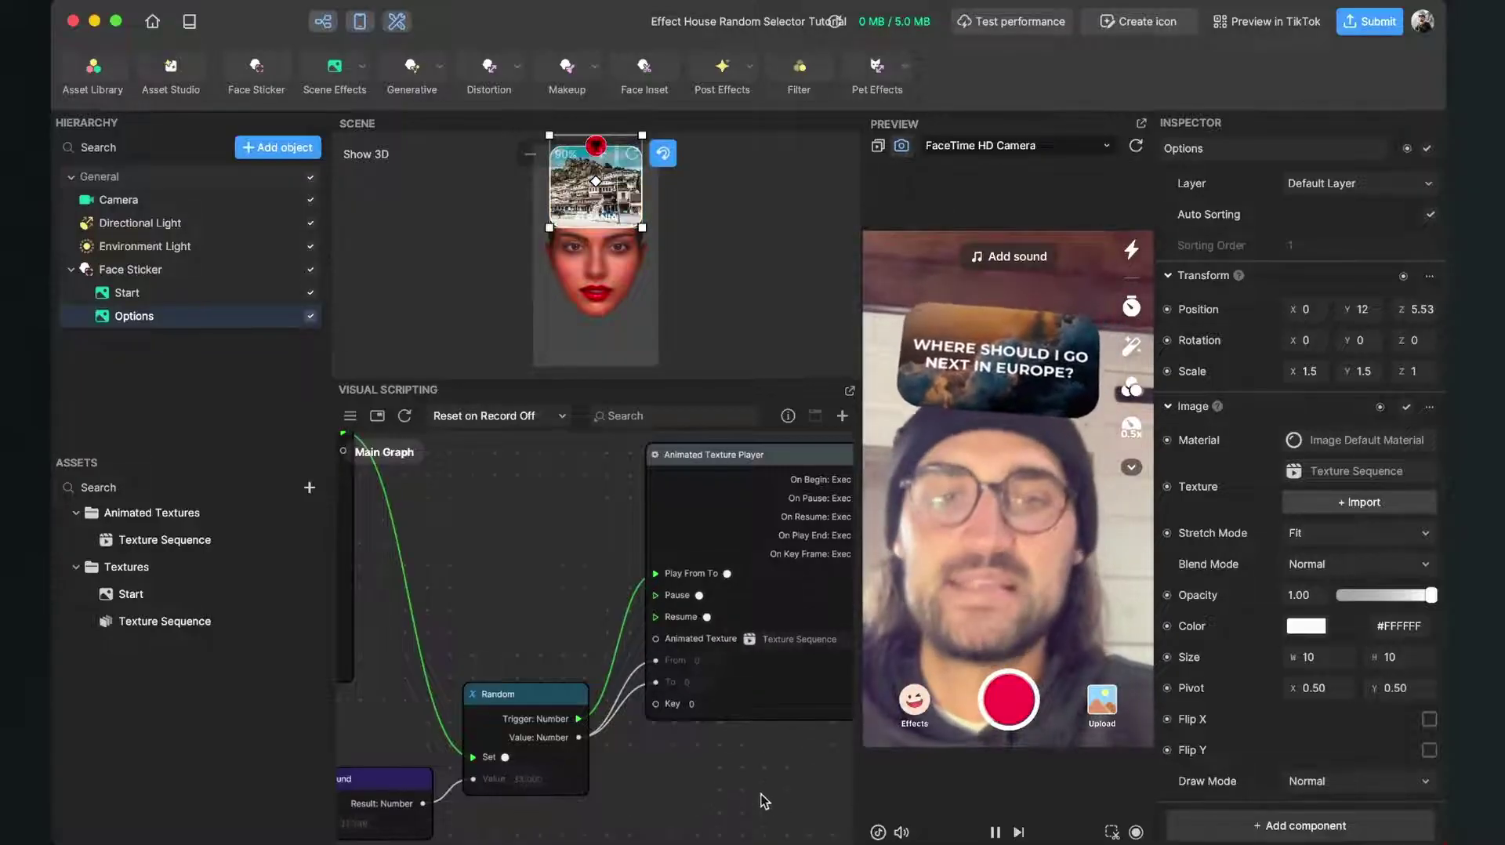
Test the random selector by starting and stopping a recording in the preview, and reset the preview.
scroll(682, 796, "right", 3)
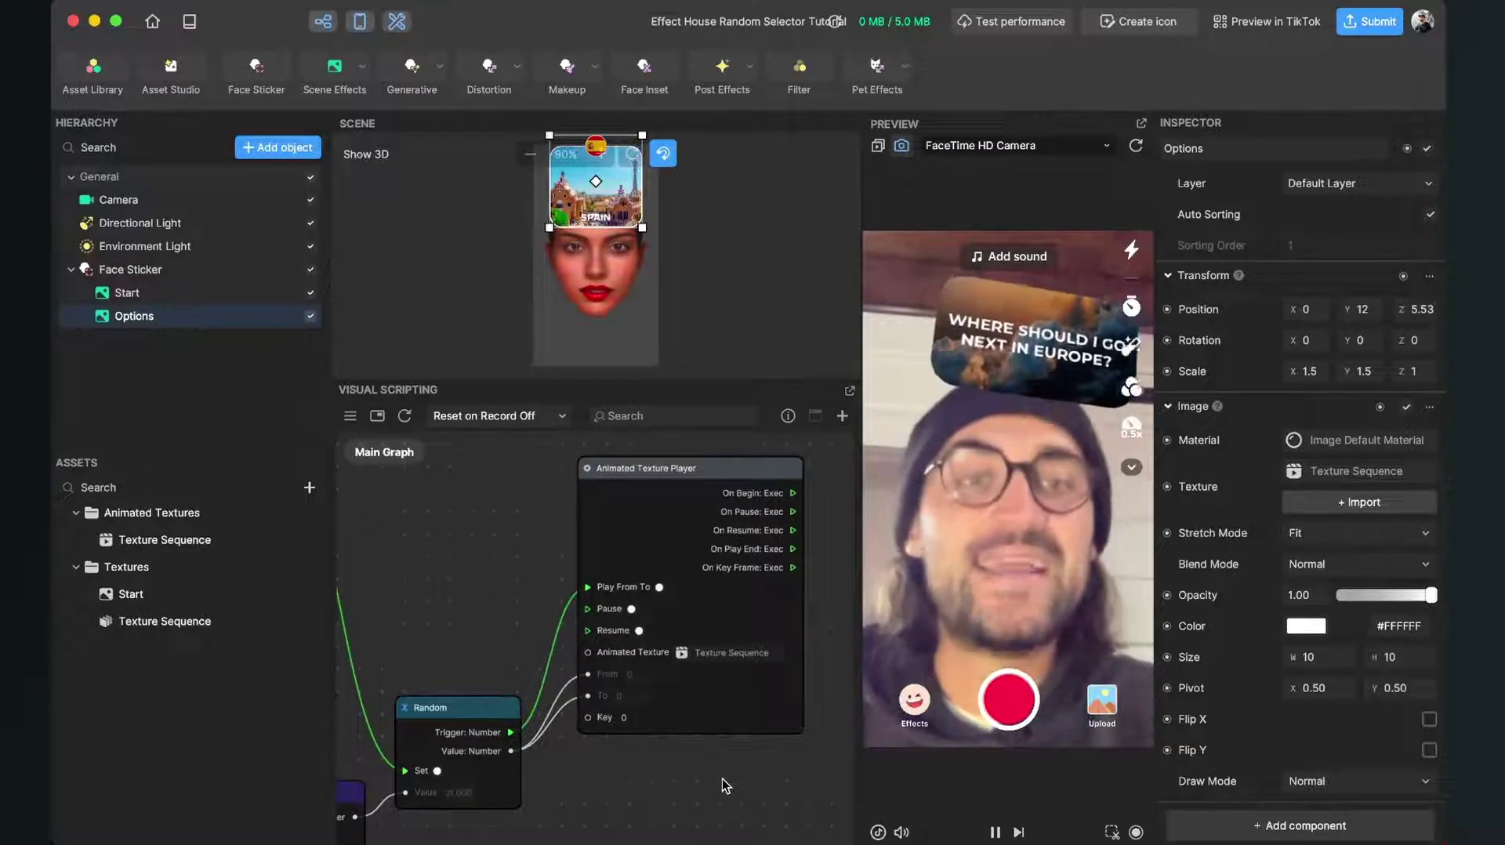
left_click(1008, 699)
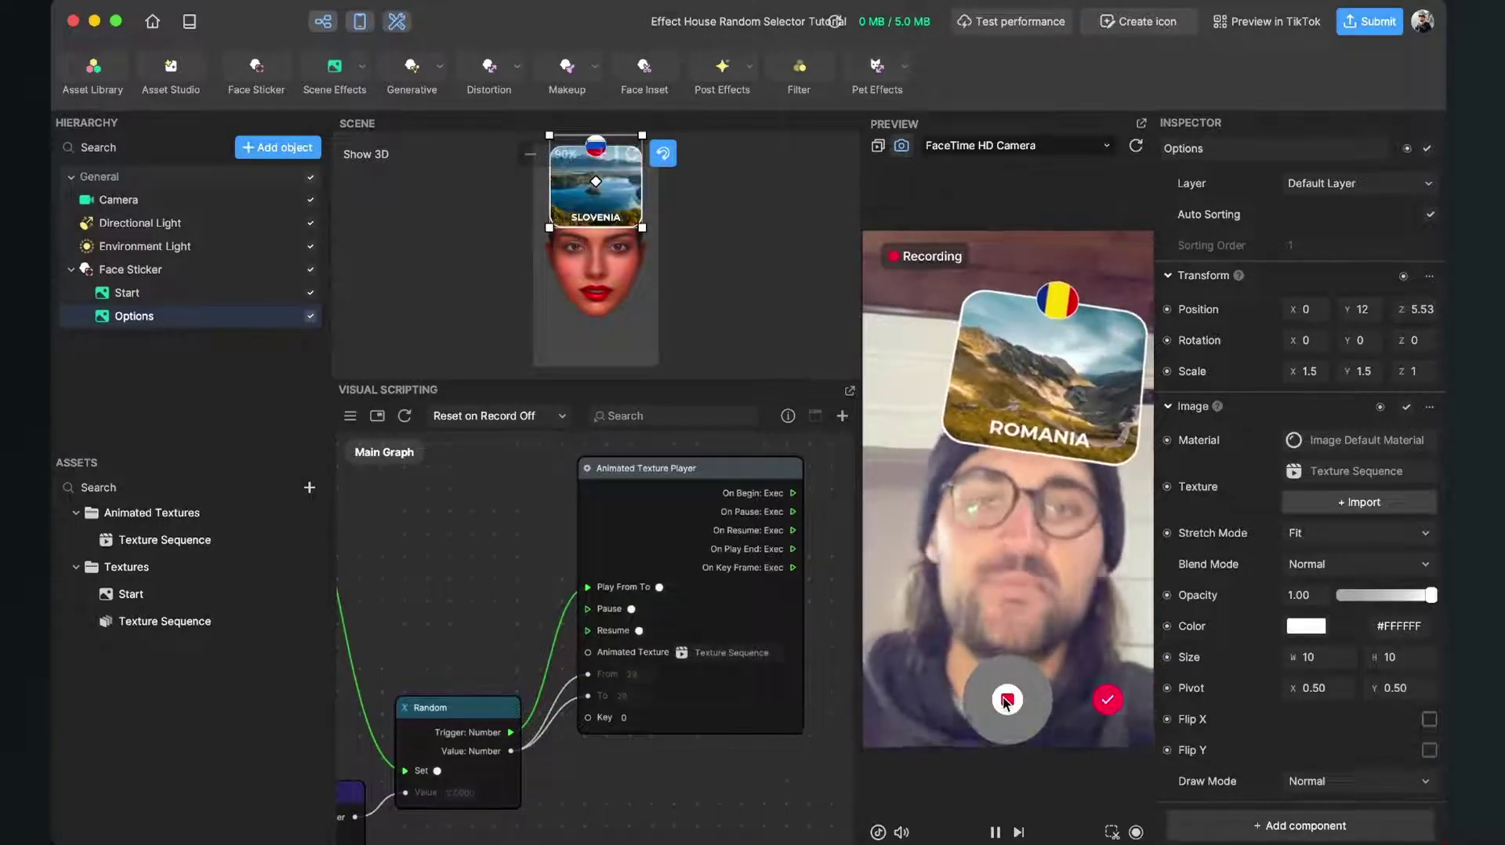
left_click(1000, 699)
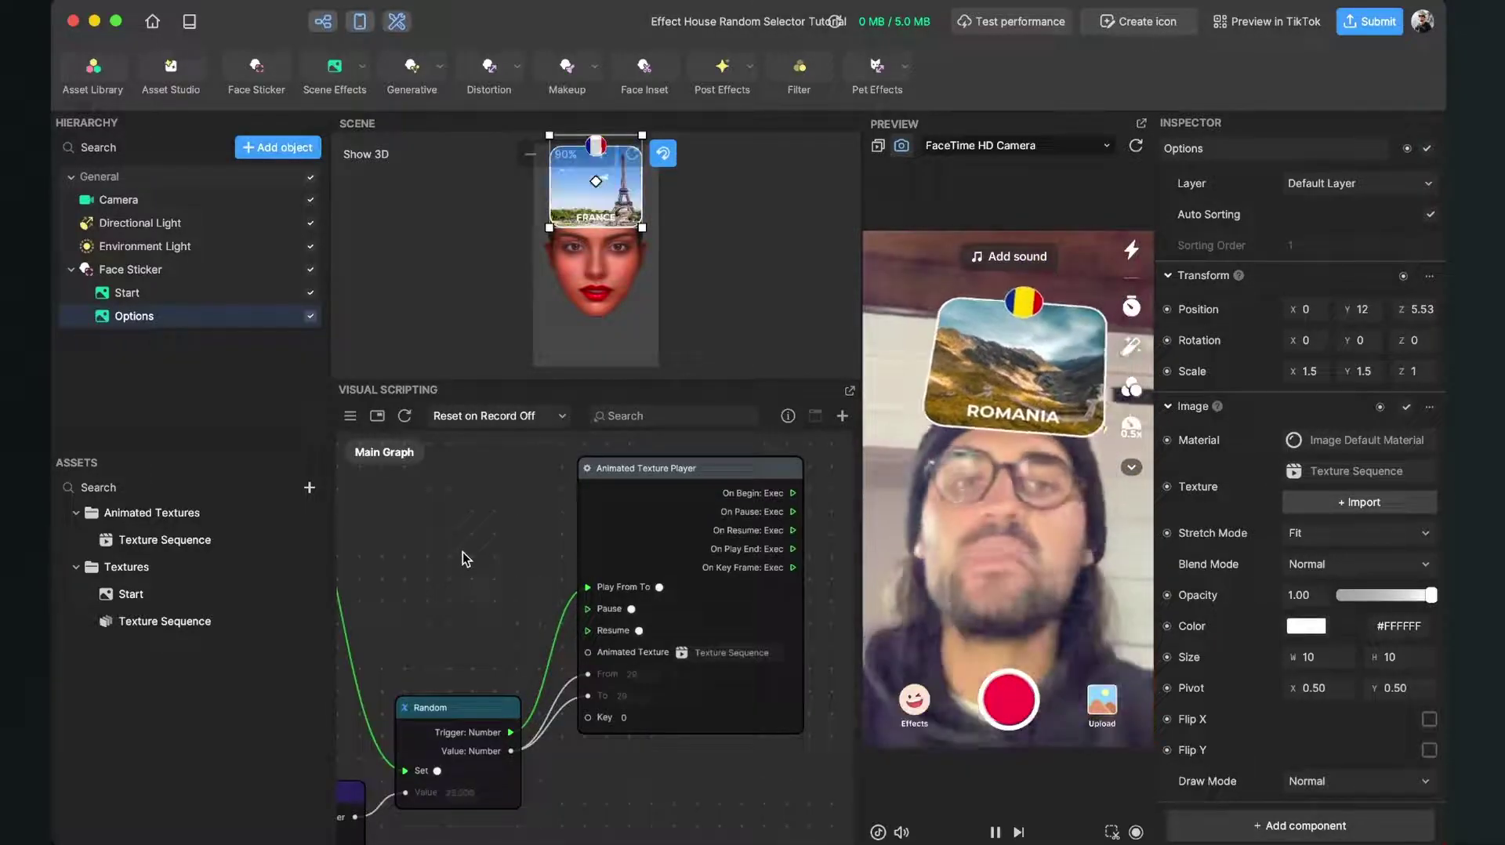
left_click(1135, 149)
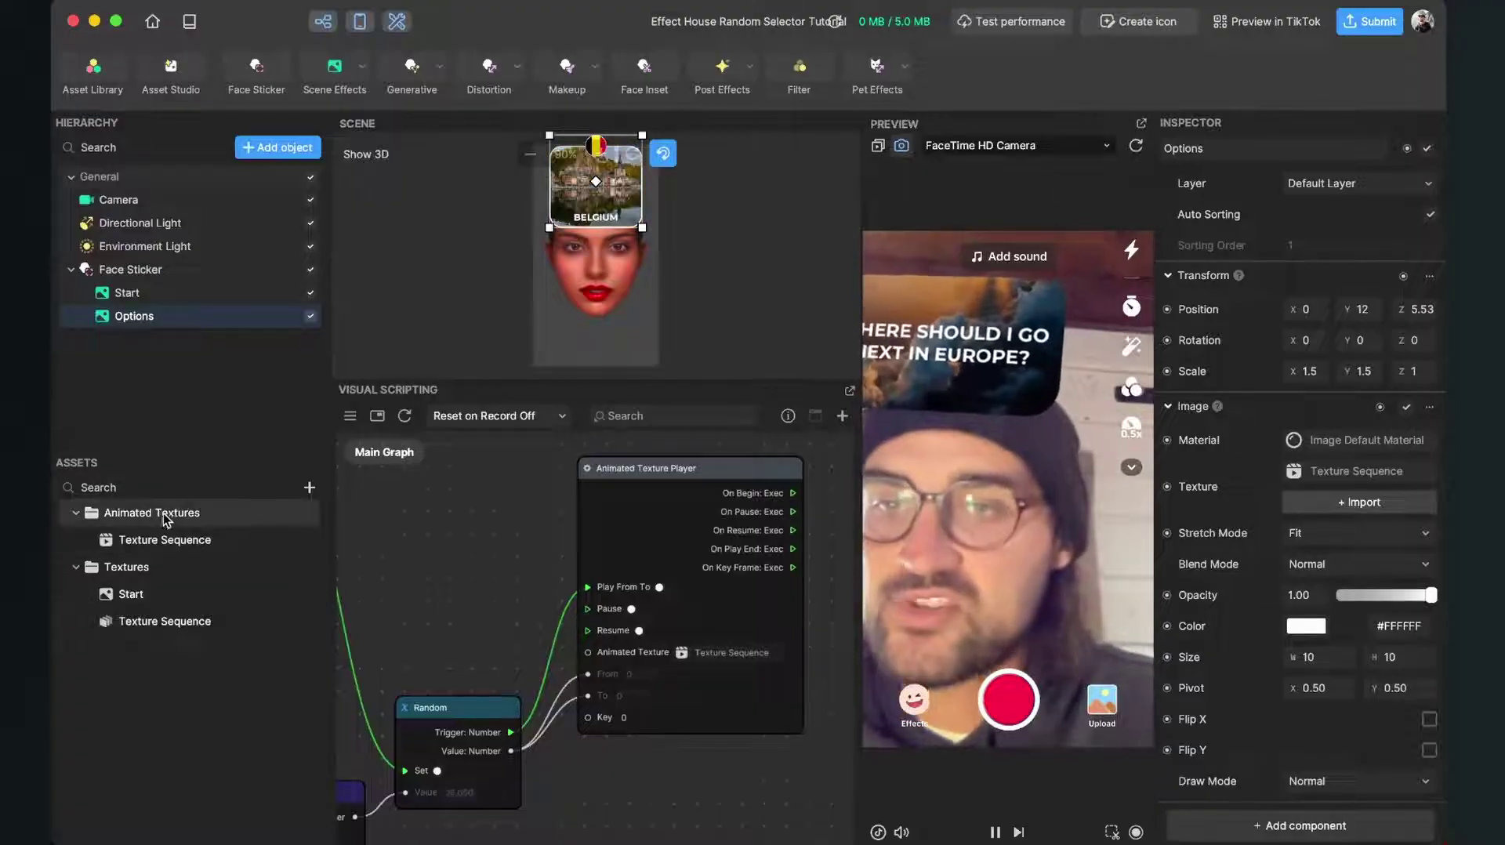
Set the animated Texture Sequence's playback order to Random and its FPS to 15.
left_click(149, 540)
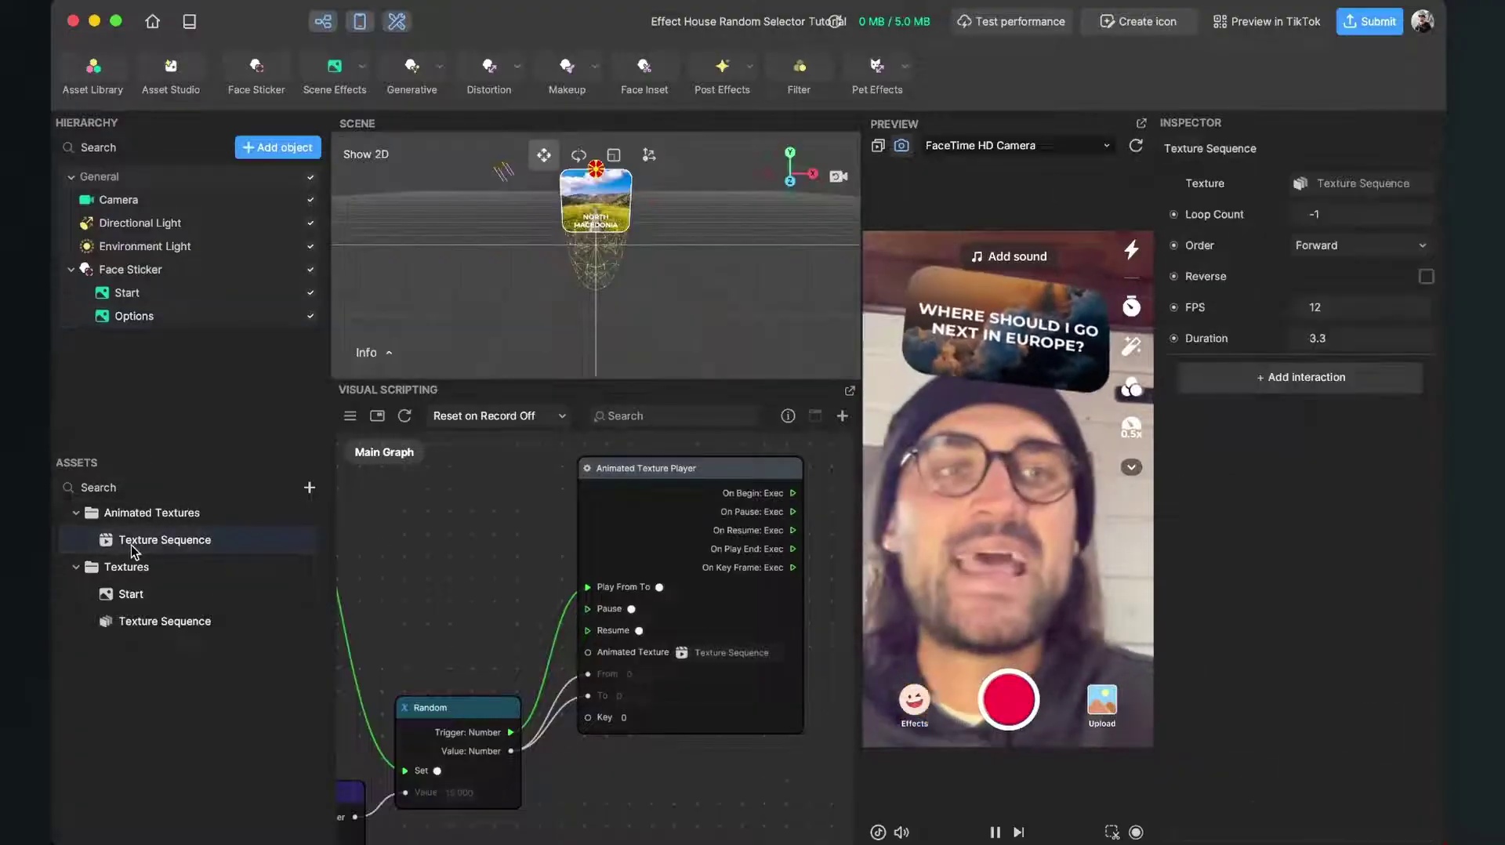
left_click(1342, 250)
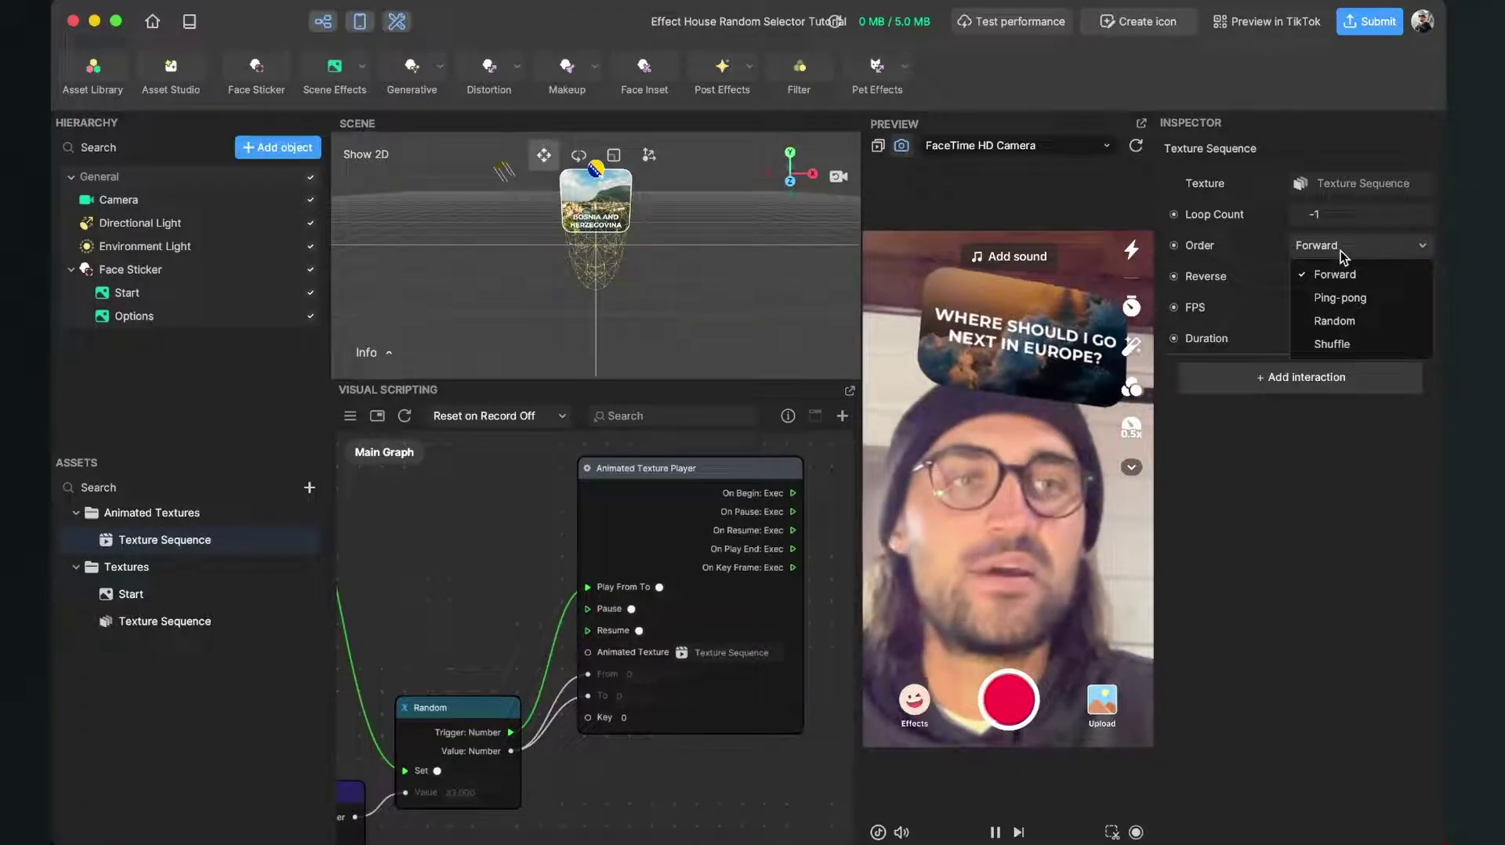
left_click(1329, 323)
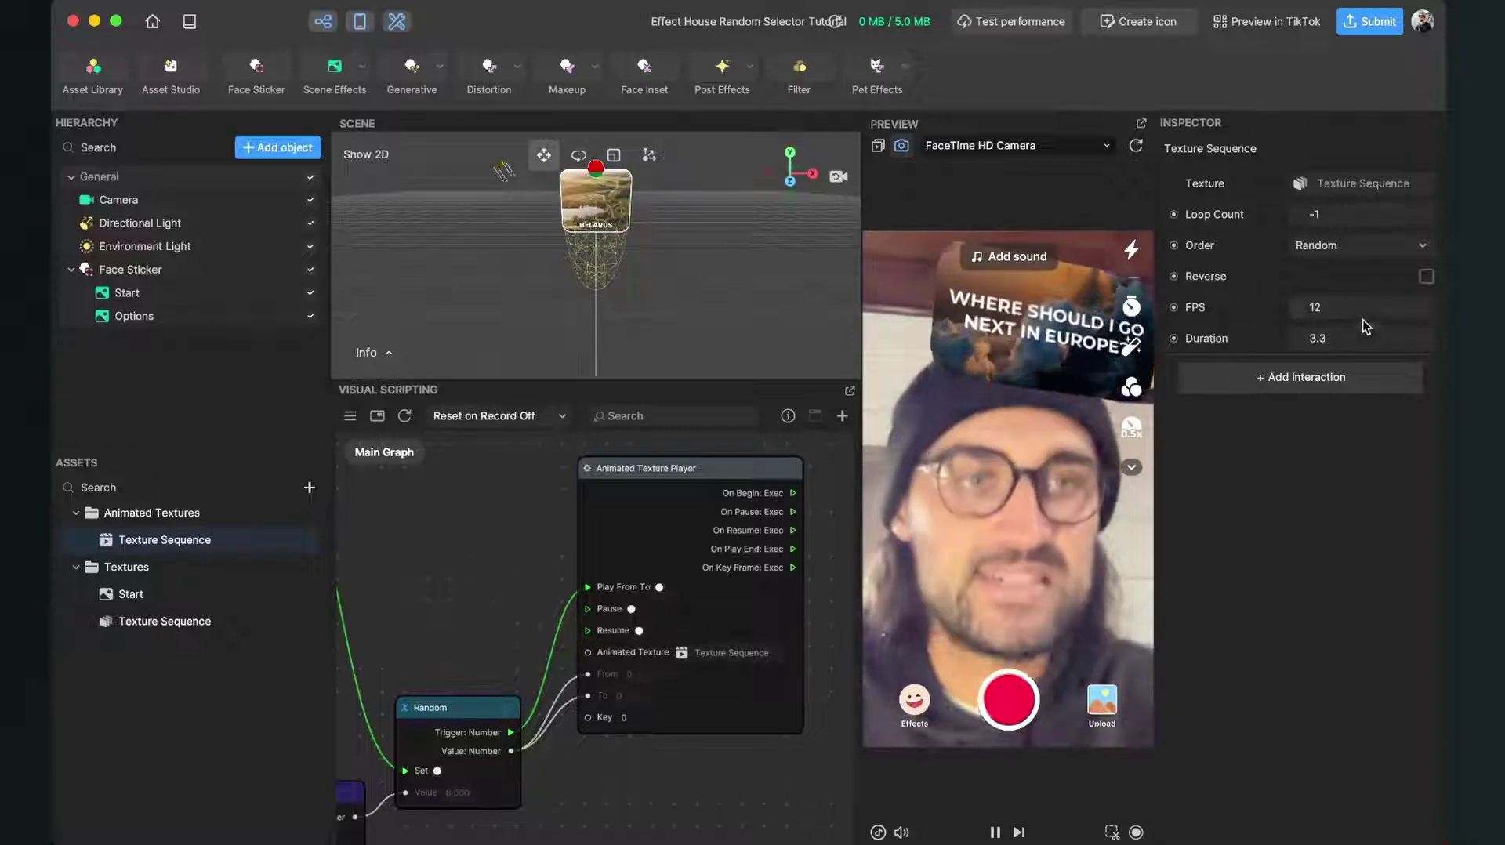
left_click(1325, 307)
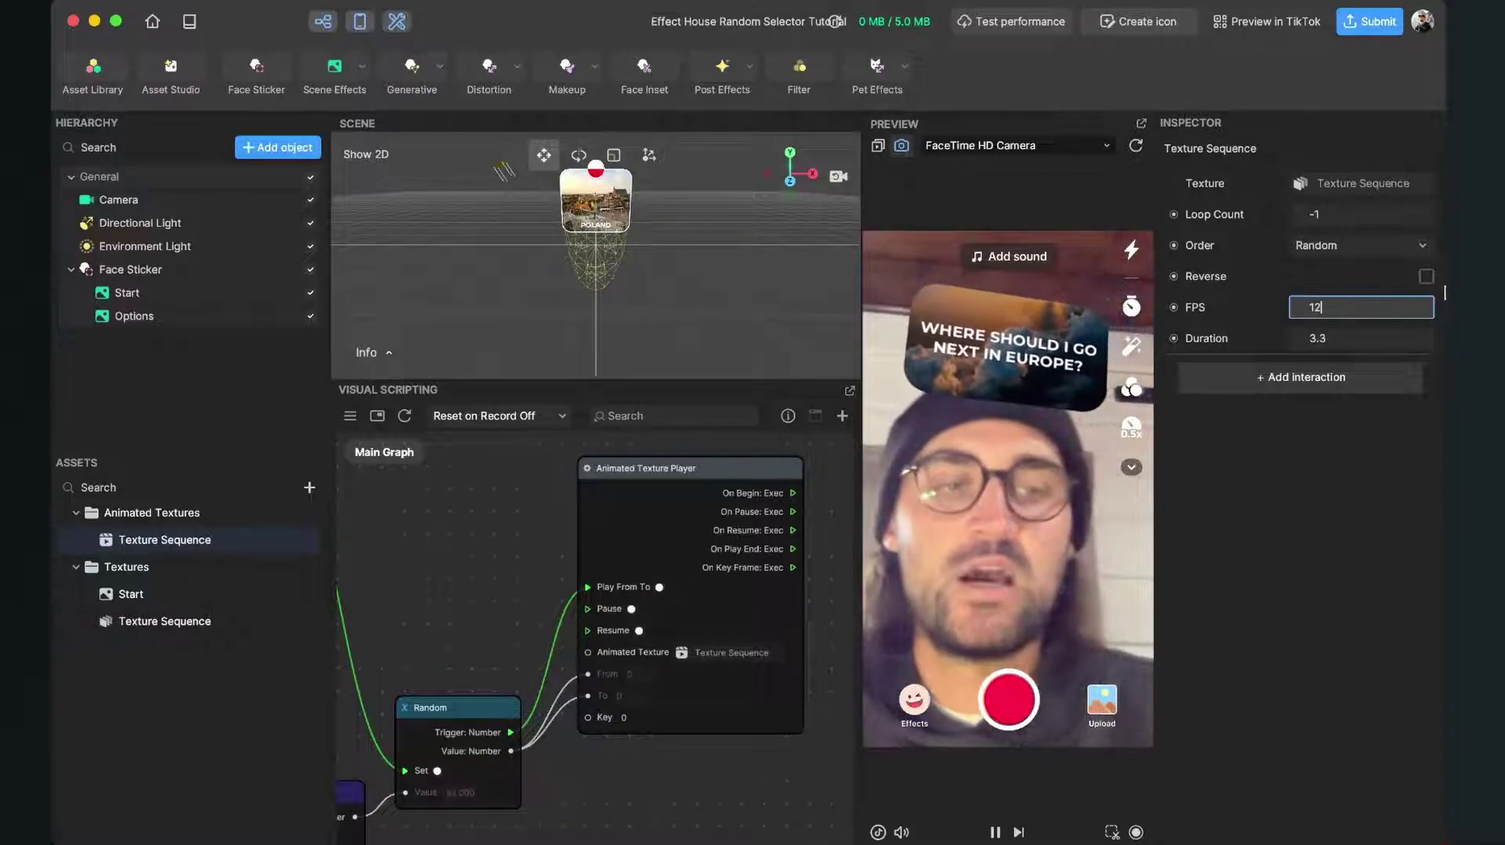
key("BackSpace")
type("15")
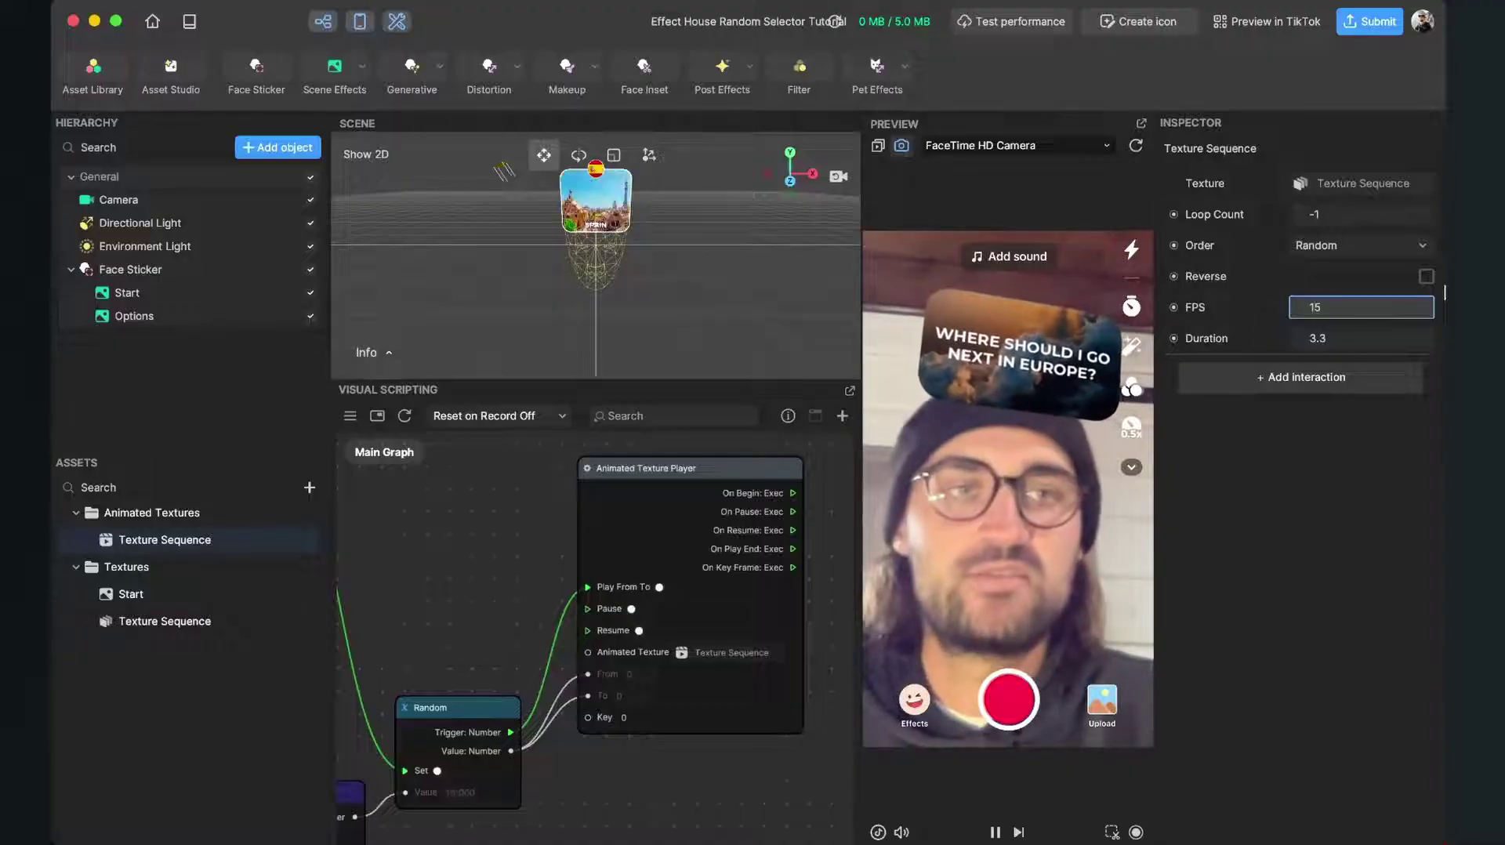
key("Return")
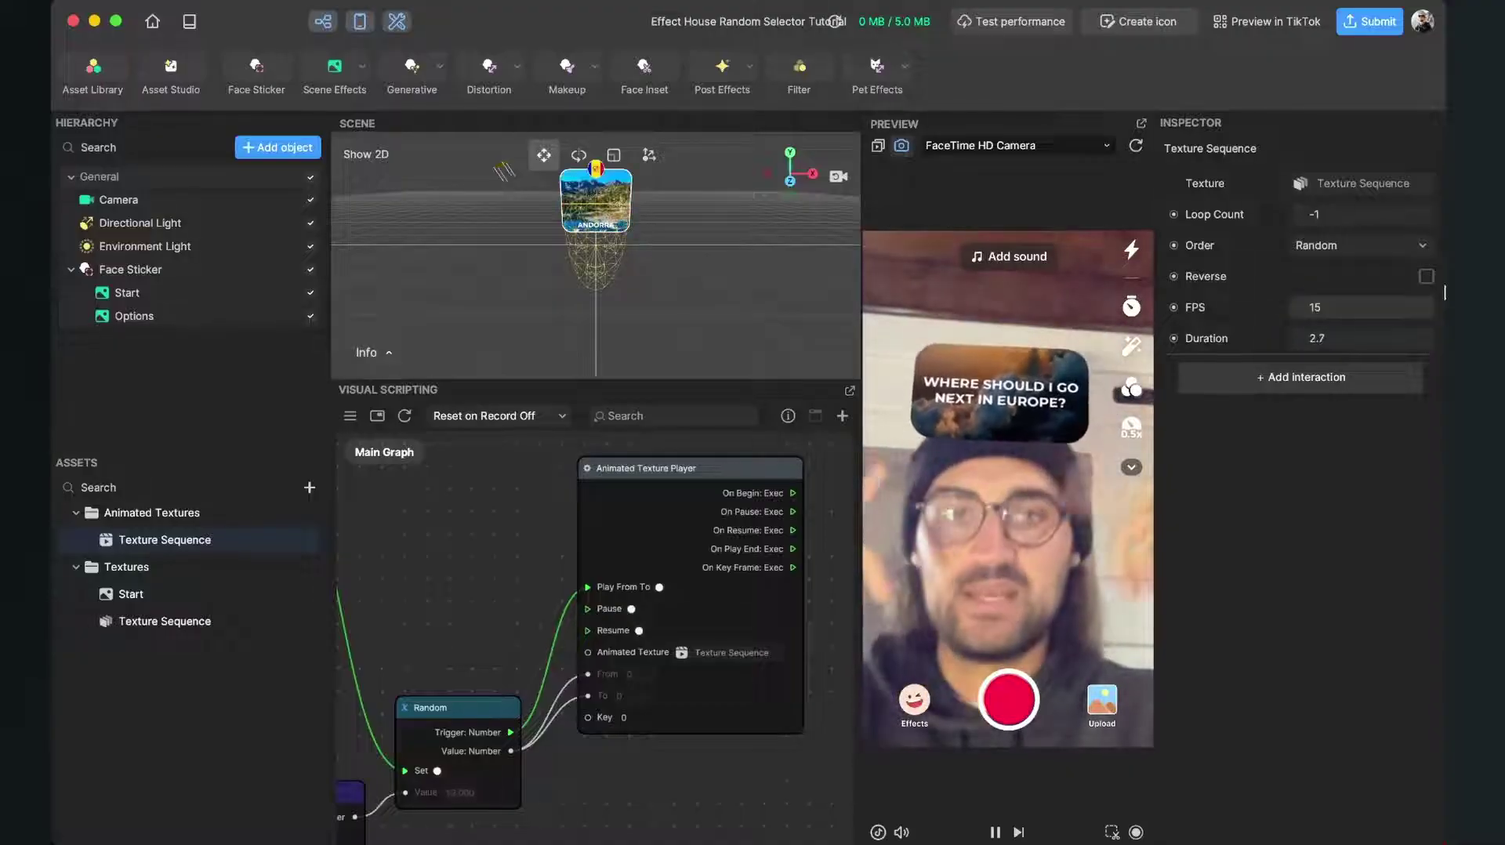
Test the random selector by starting a recording in the preview, letting it pick a country, and stopping the recording.
left_click(1016, 705)
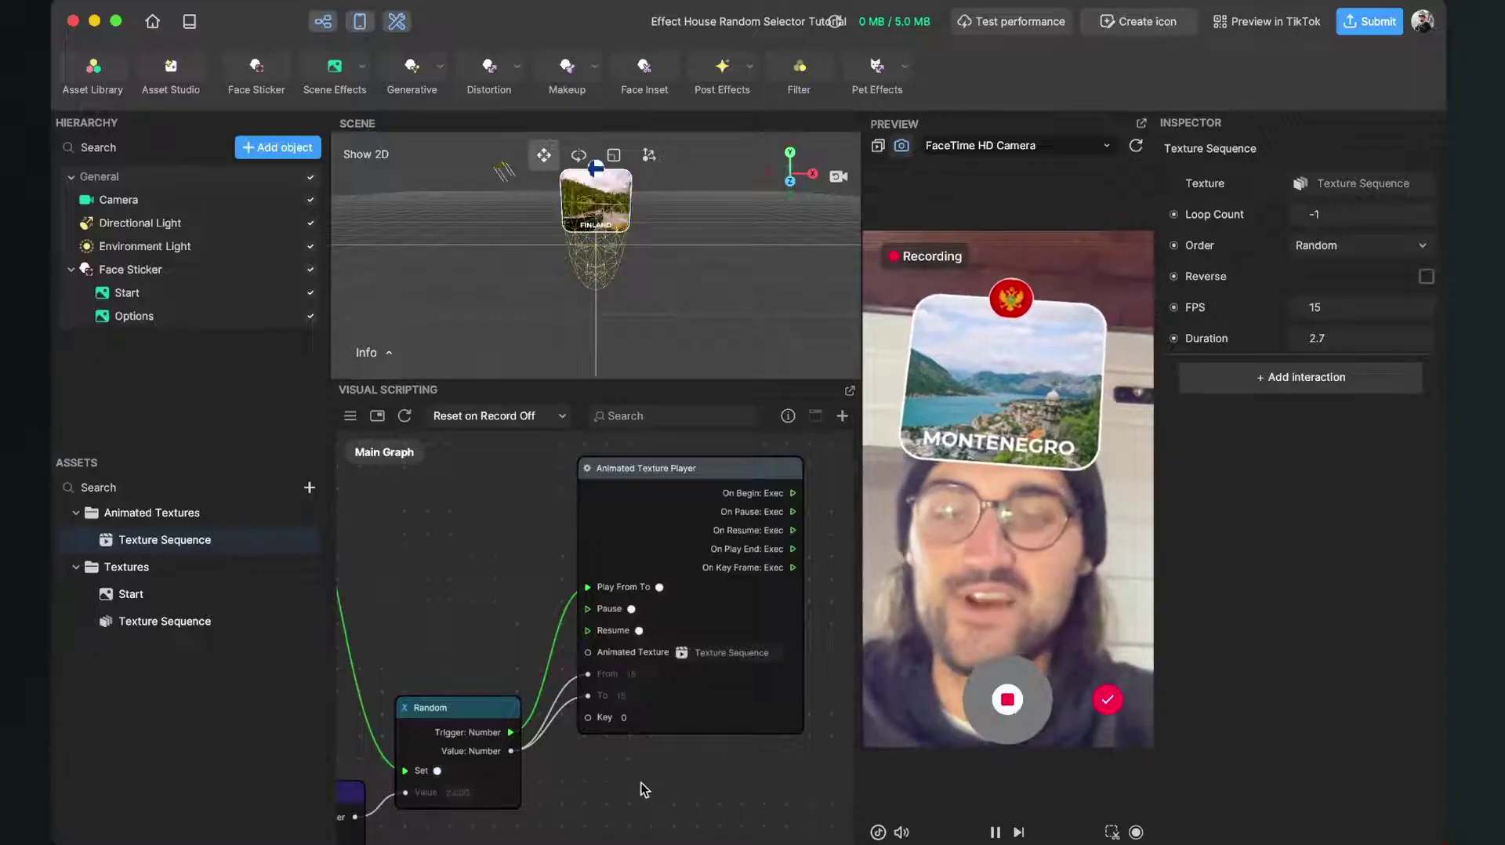
scroll(633, 785, "down", 2)
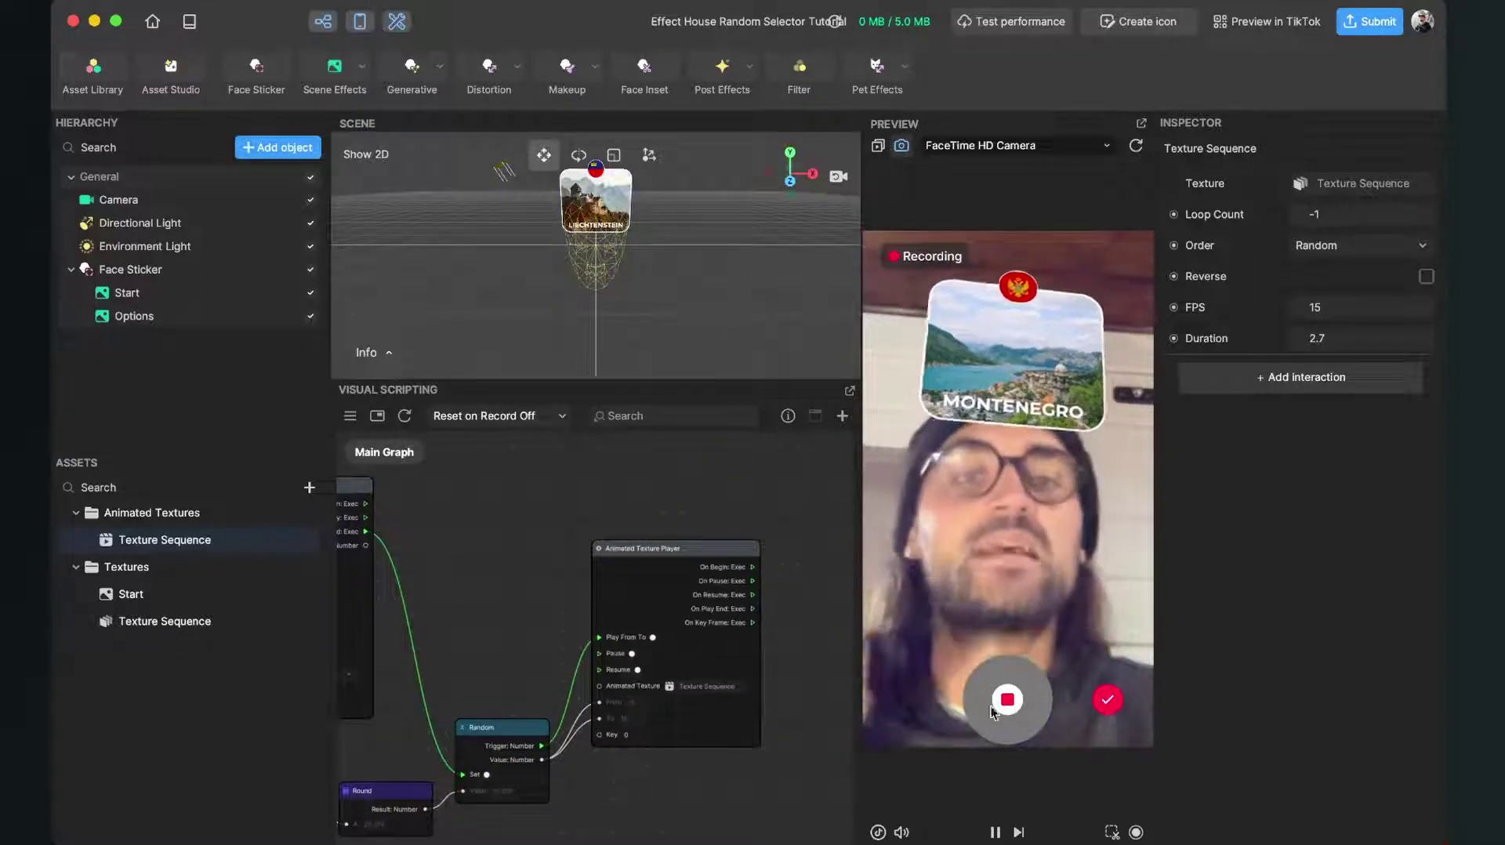
left_click(1011, 687)
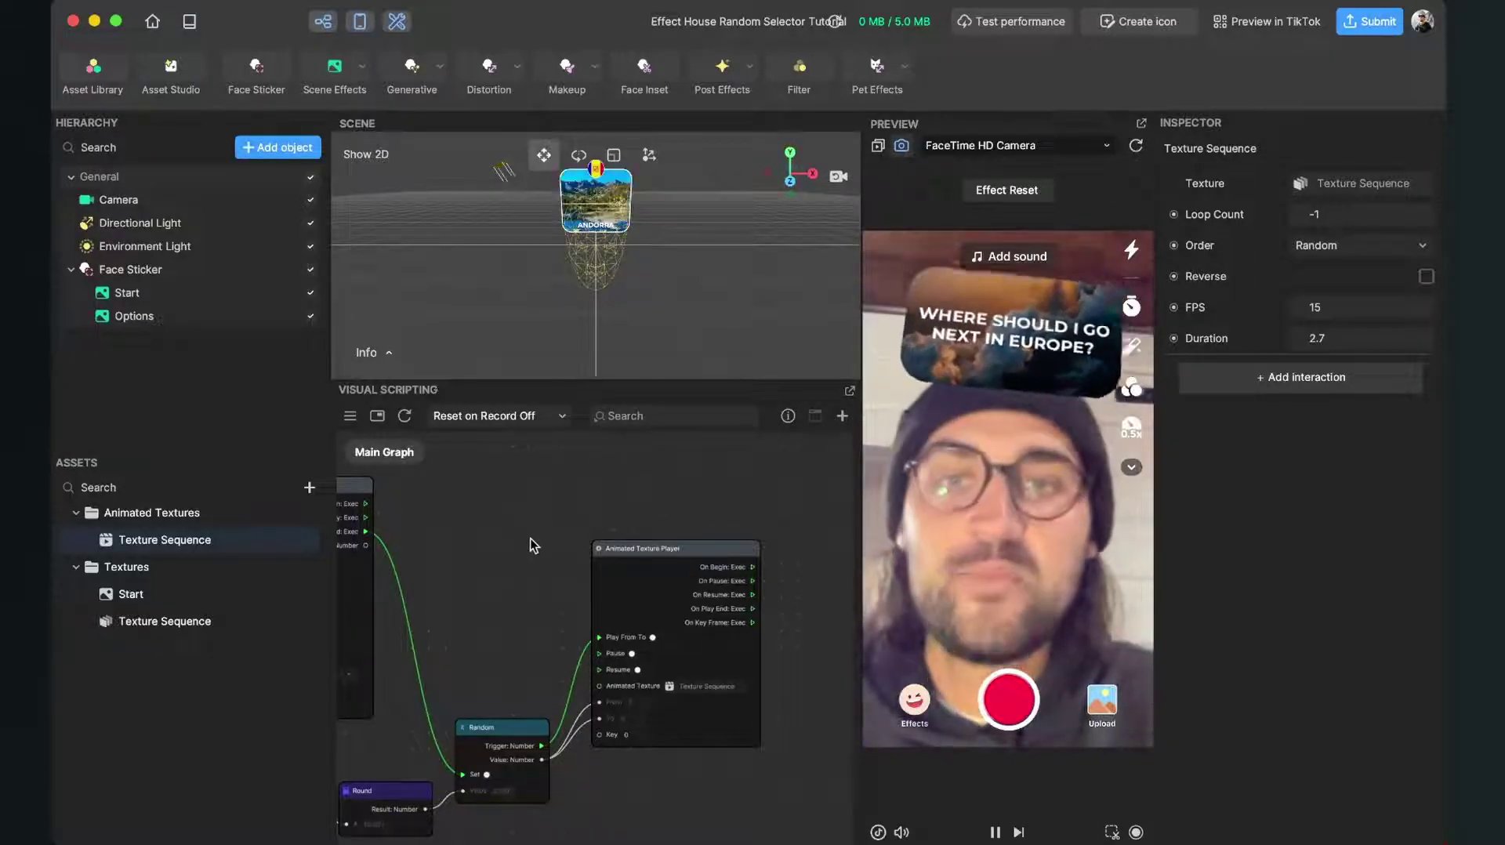
Add a Screen Tap node to the visual scripting graph near the Video Record node.
left_click_drag(531, 543, 839, 537)
left_click_drag(504, 605, 844, 713)
left_click_drag(497, 757, 842, 779)
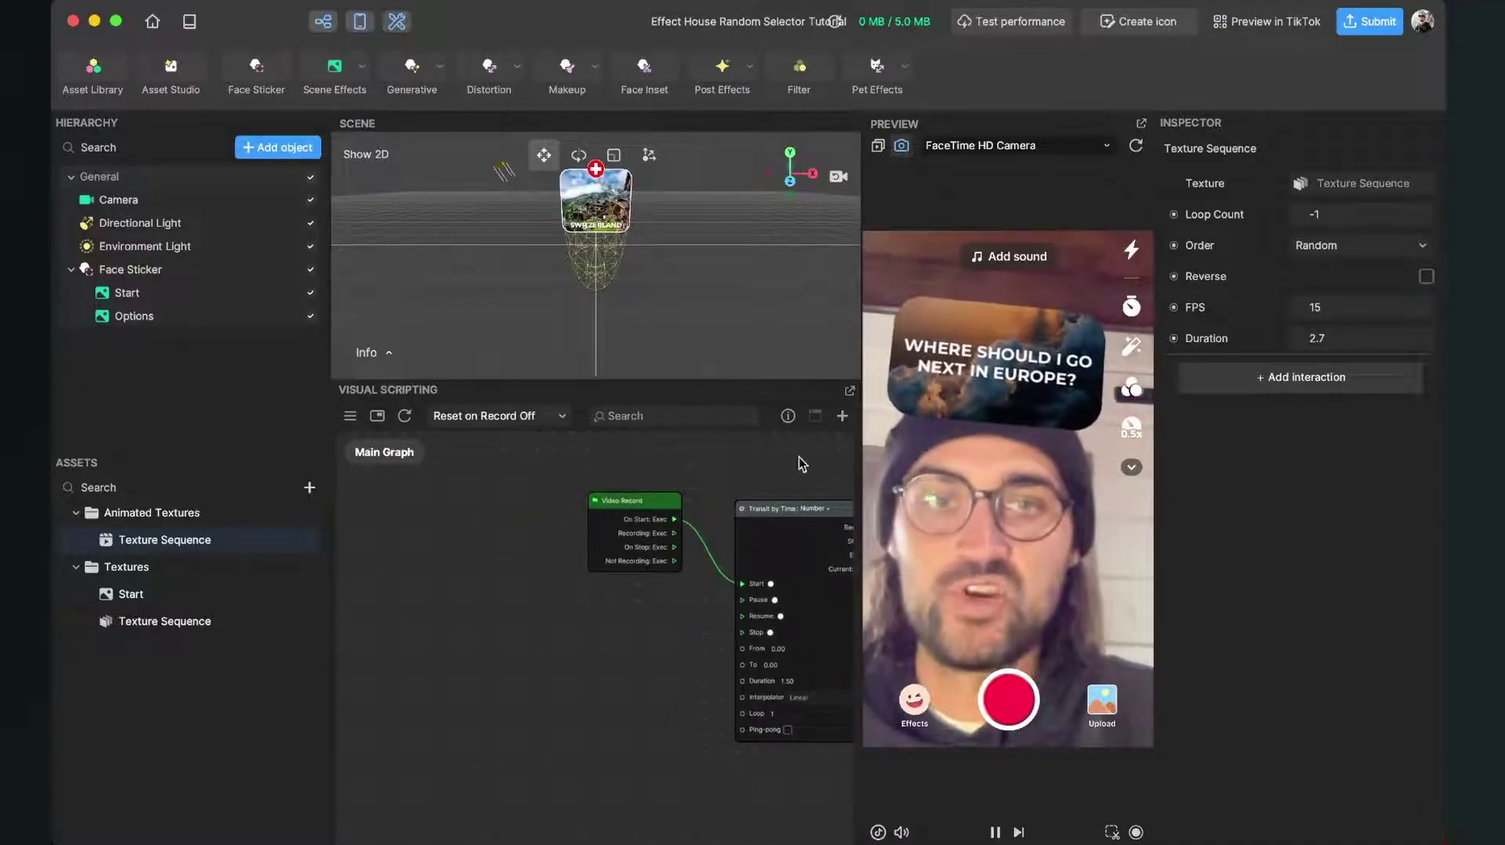
left_click(847, 416)
type("scre")
key("Down")
key("Down")
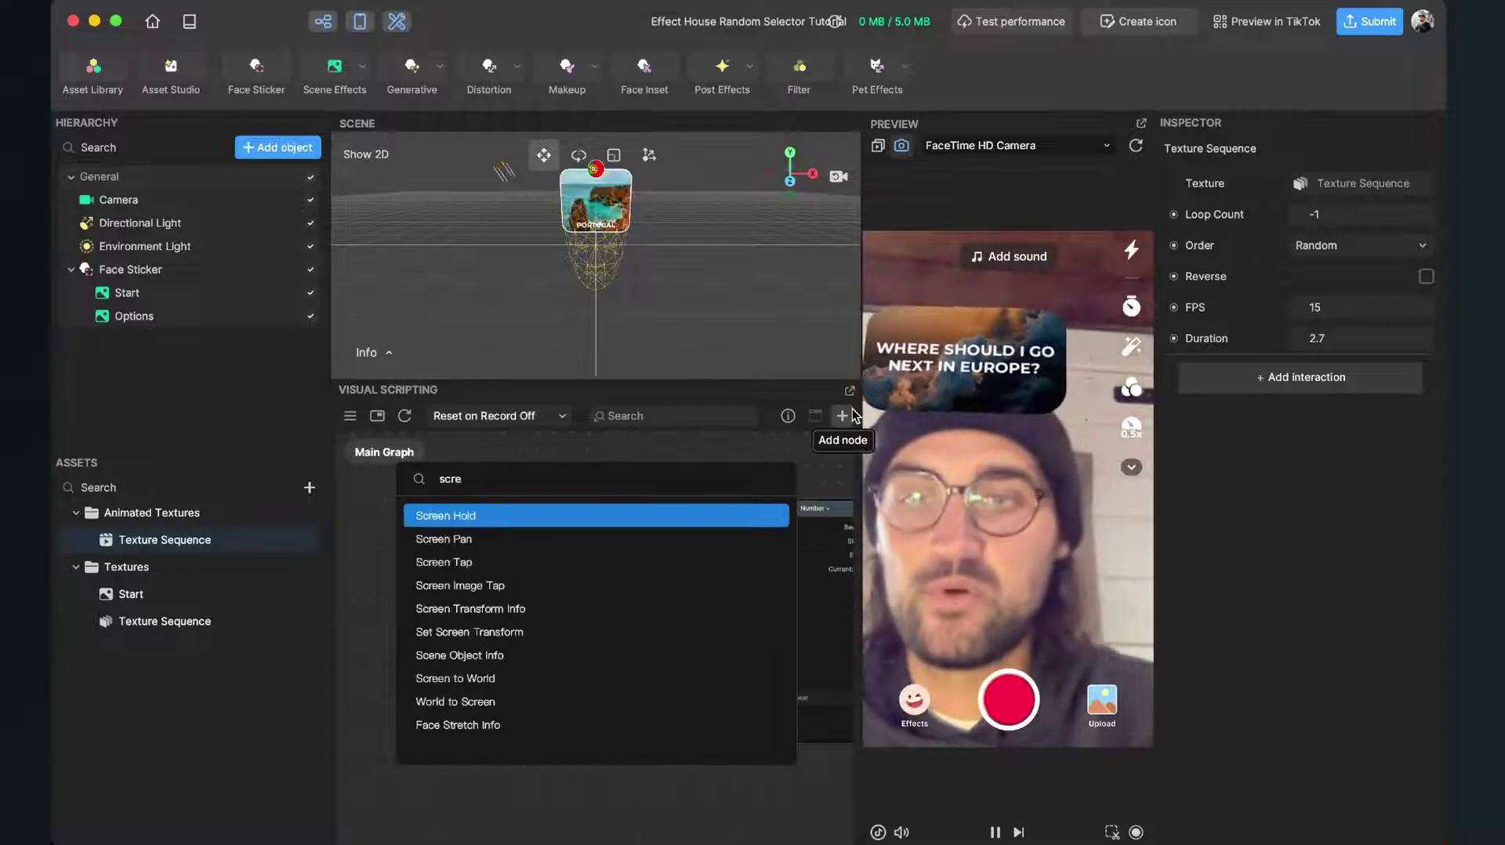
key("Return")
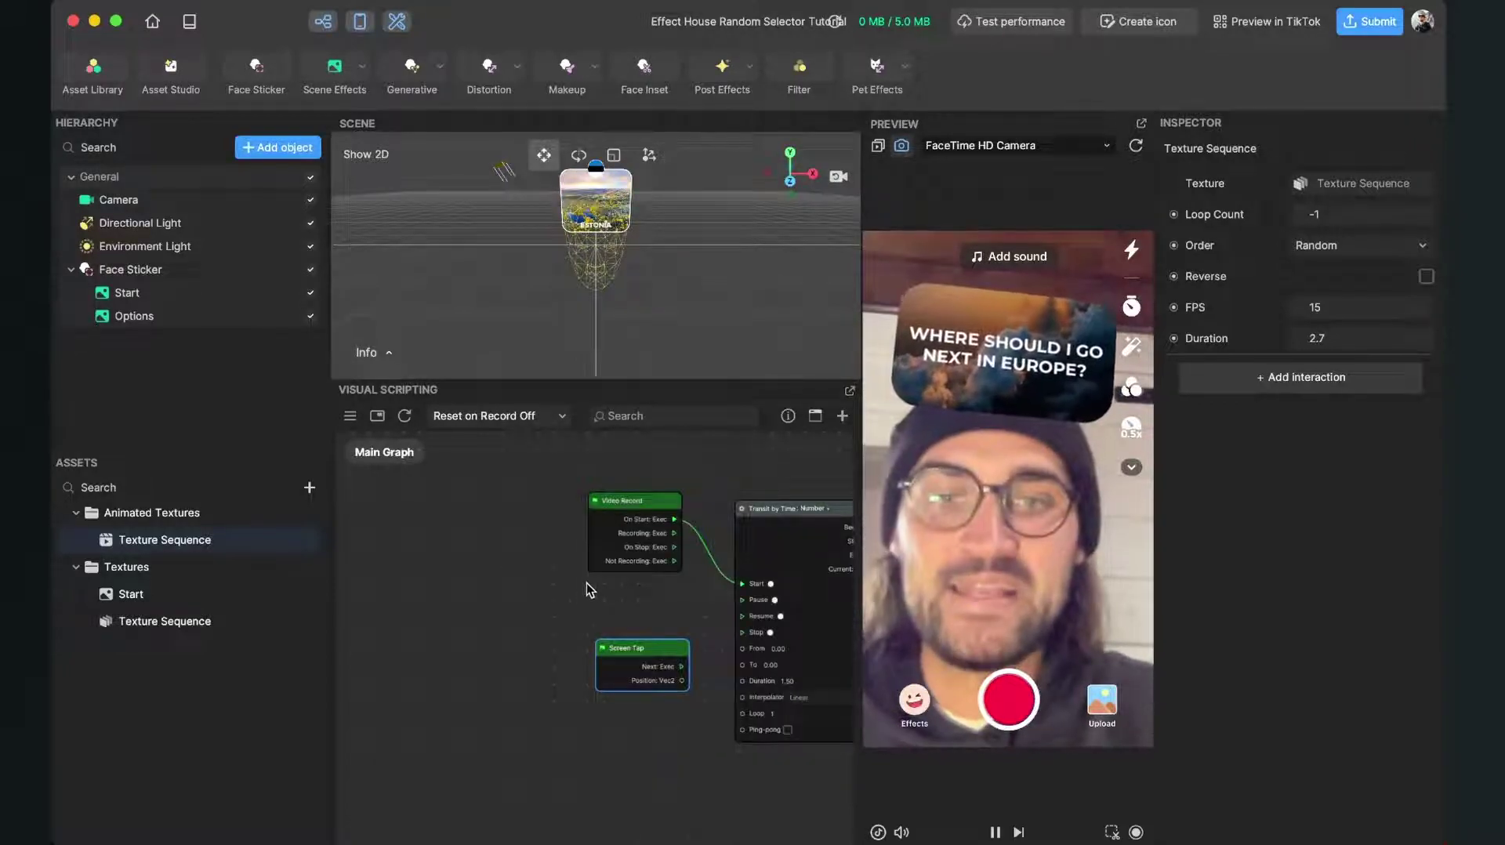
Trigger Transit by Time's Start input from Screen Tap's Next output instead of Video Record's On Start, and test a screen tap in the preview.
left_click_drag(665, 647, 765, 577)
scroll(655, 613, "up", 3)
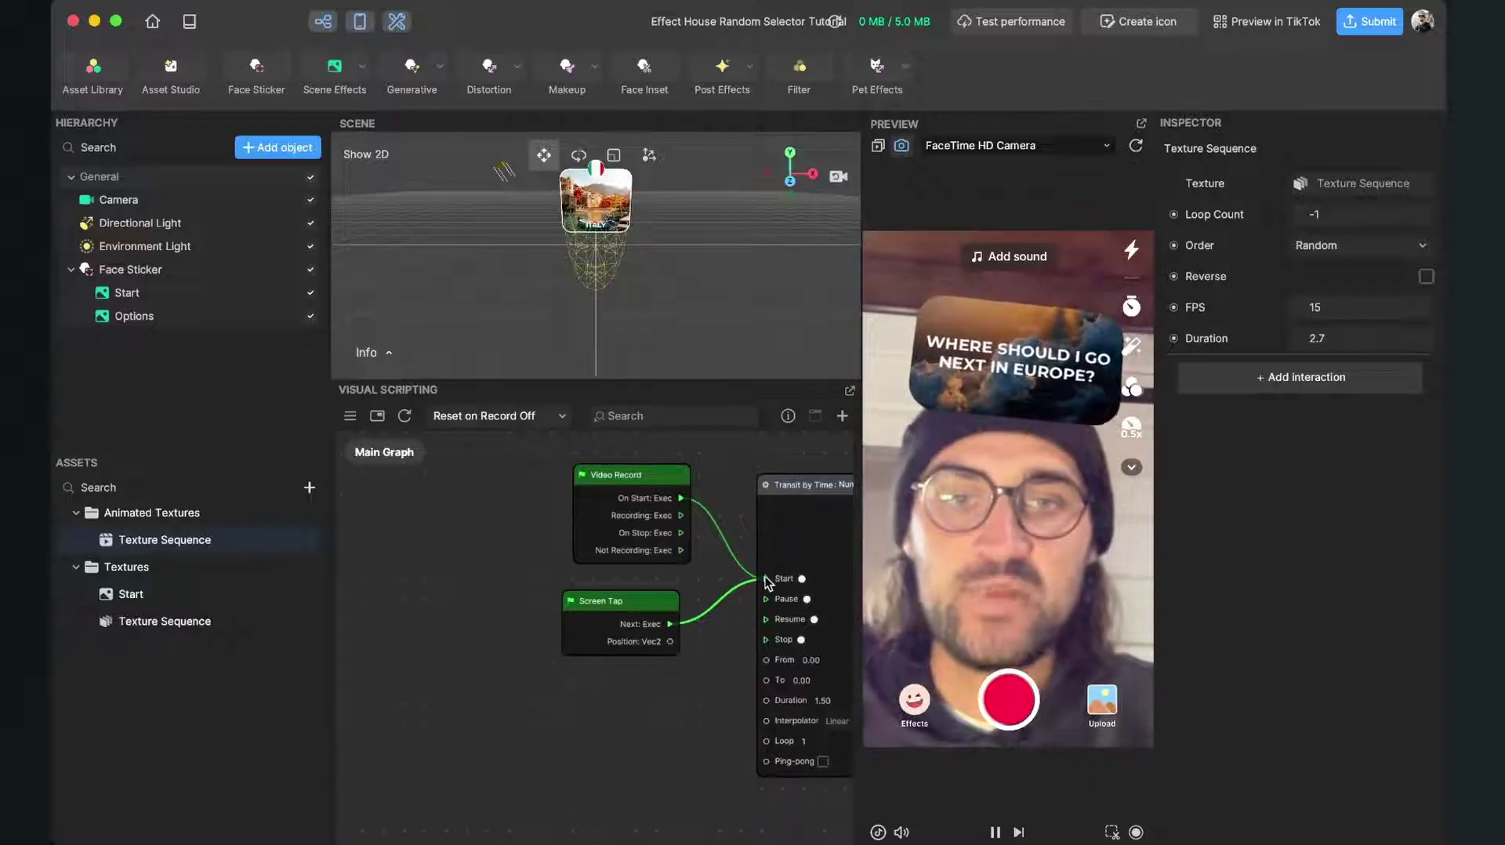
left_click(722, 535)
key("Delete")
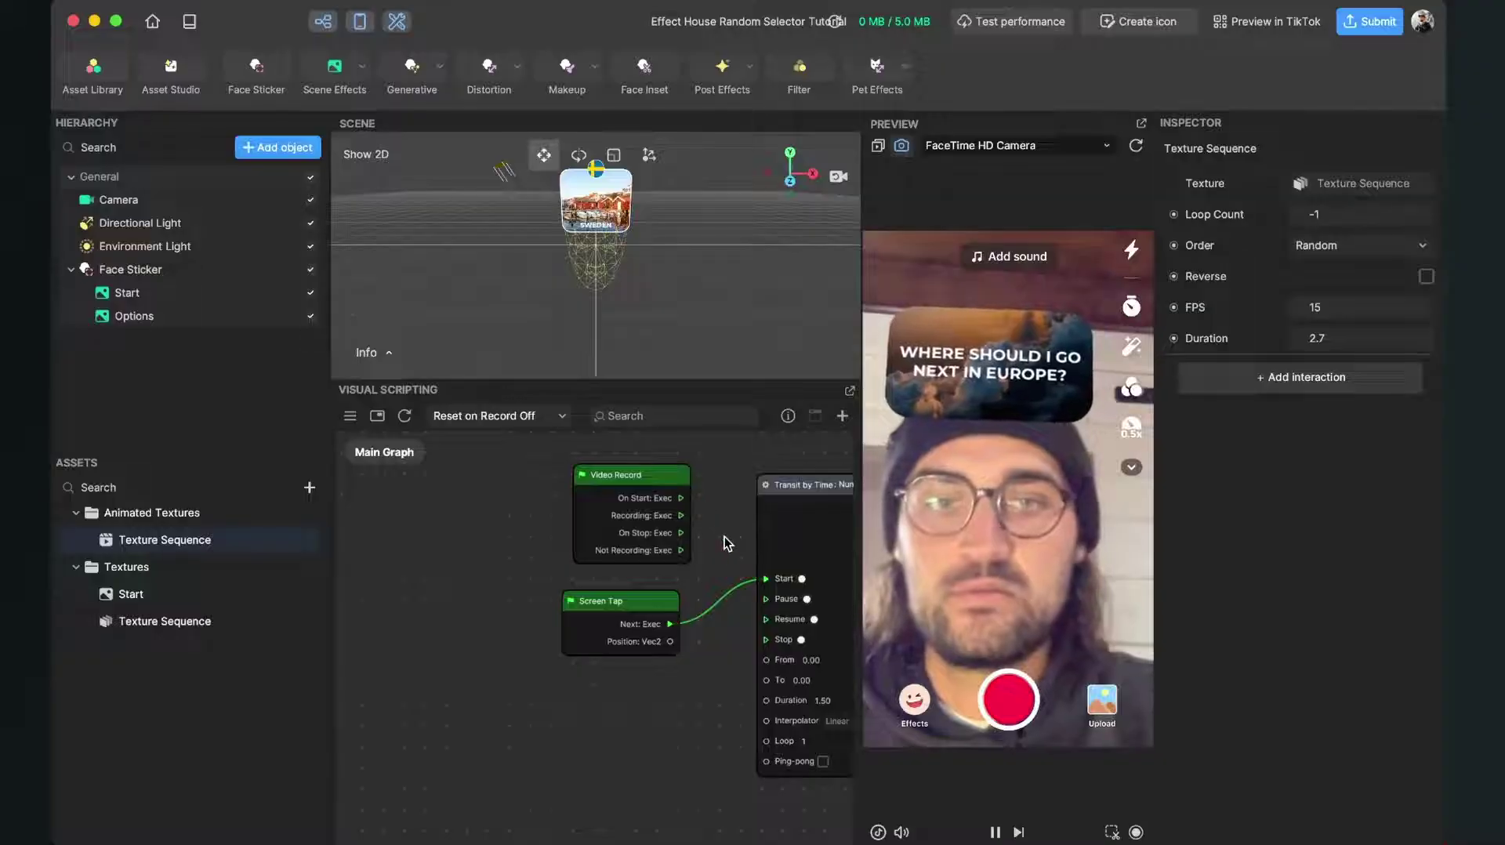
left_click_drag(659, 483, 616, 493)
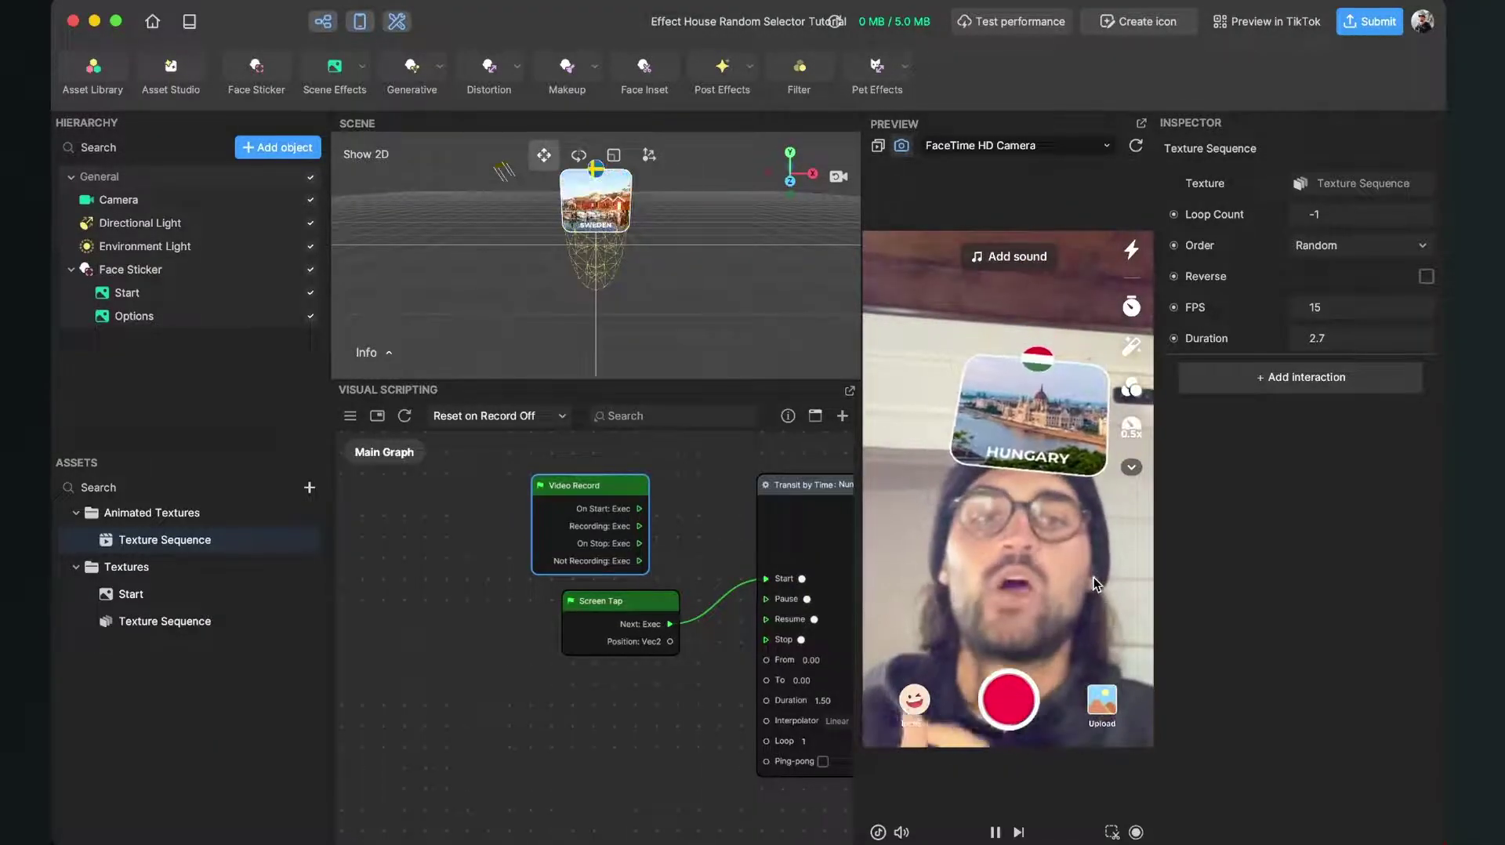
left_click(1094, 577)
Reconnect Video Record's On Start output to Transit by Time's Start input and remove the Screen Tap connection.
scroll(533, 714, "down", 1)
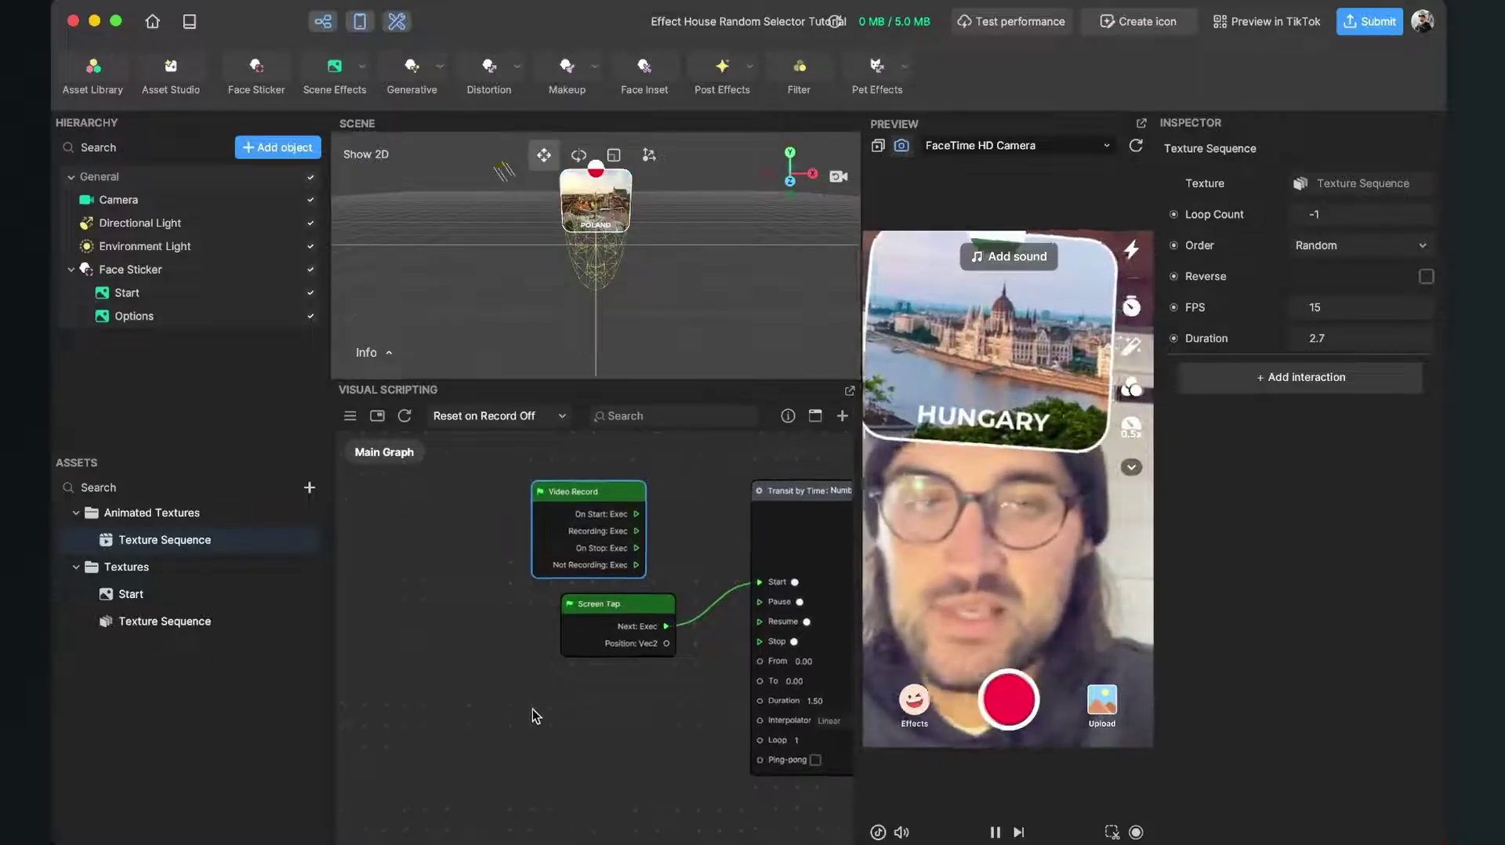
scroll(533, 716, "down", 2)
scroll(613, 578, "up", 2)
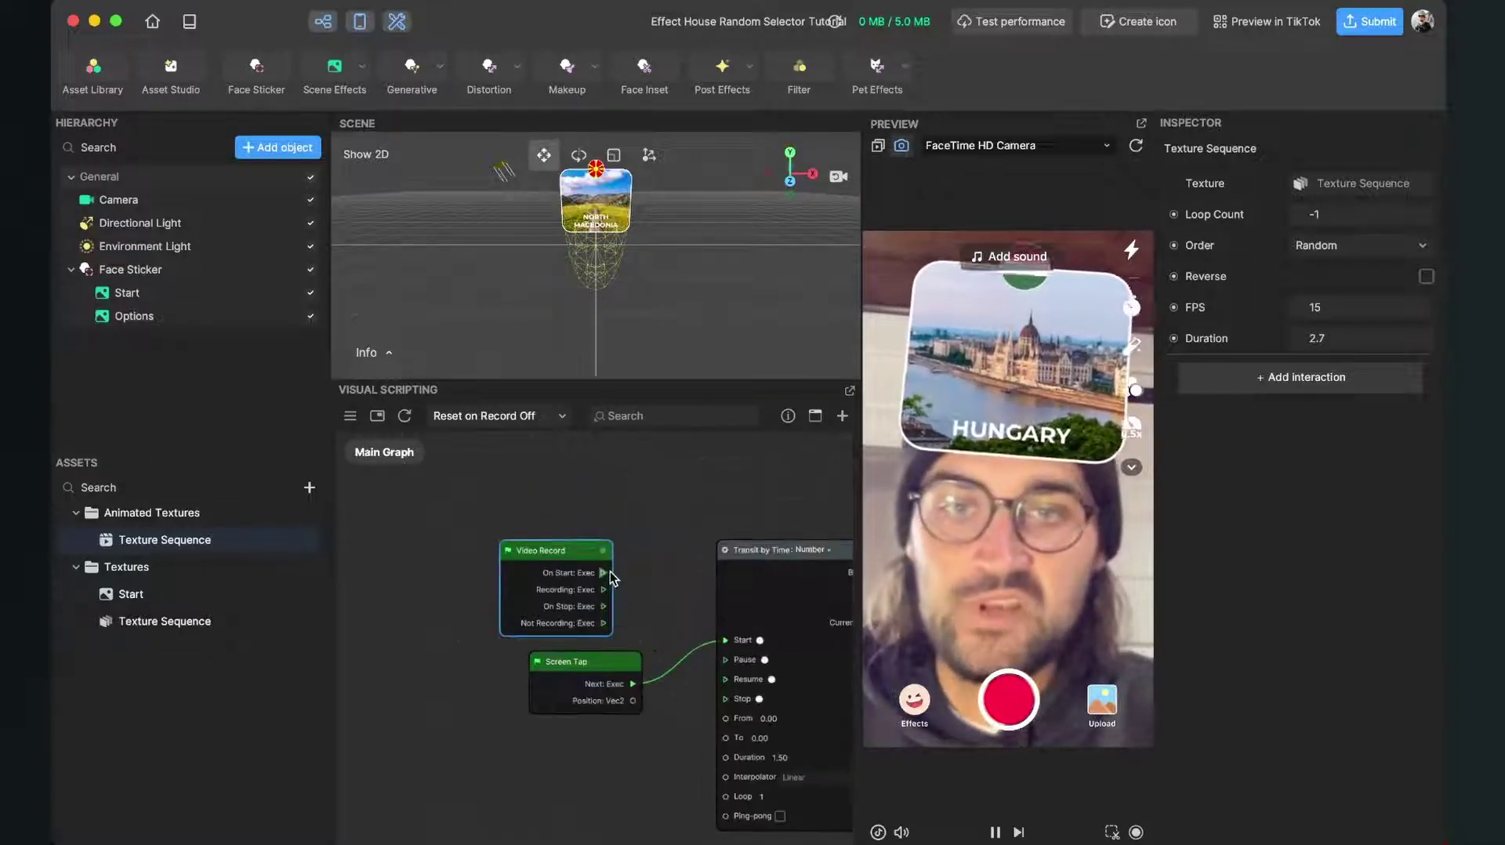
left_click_drag(601, 574, 722, 639)
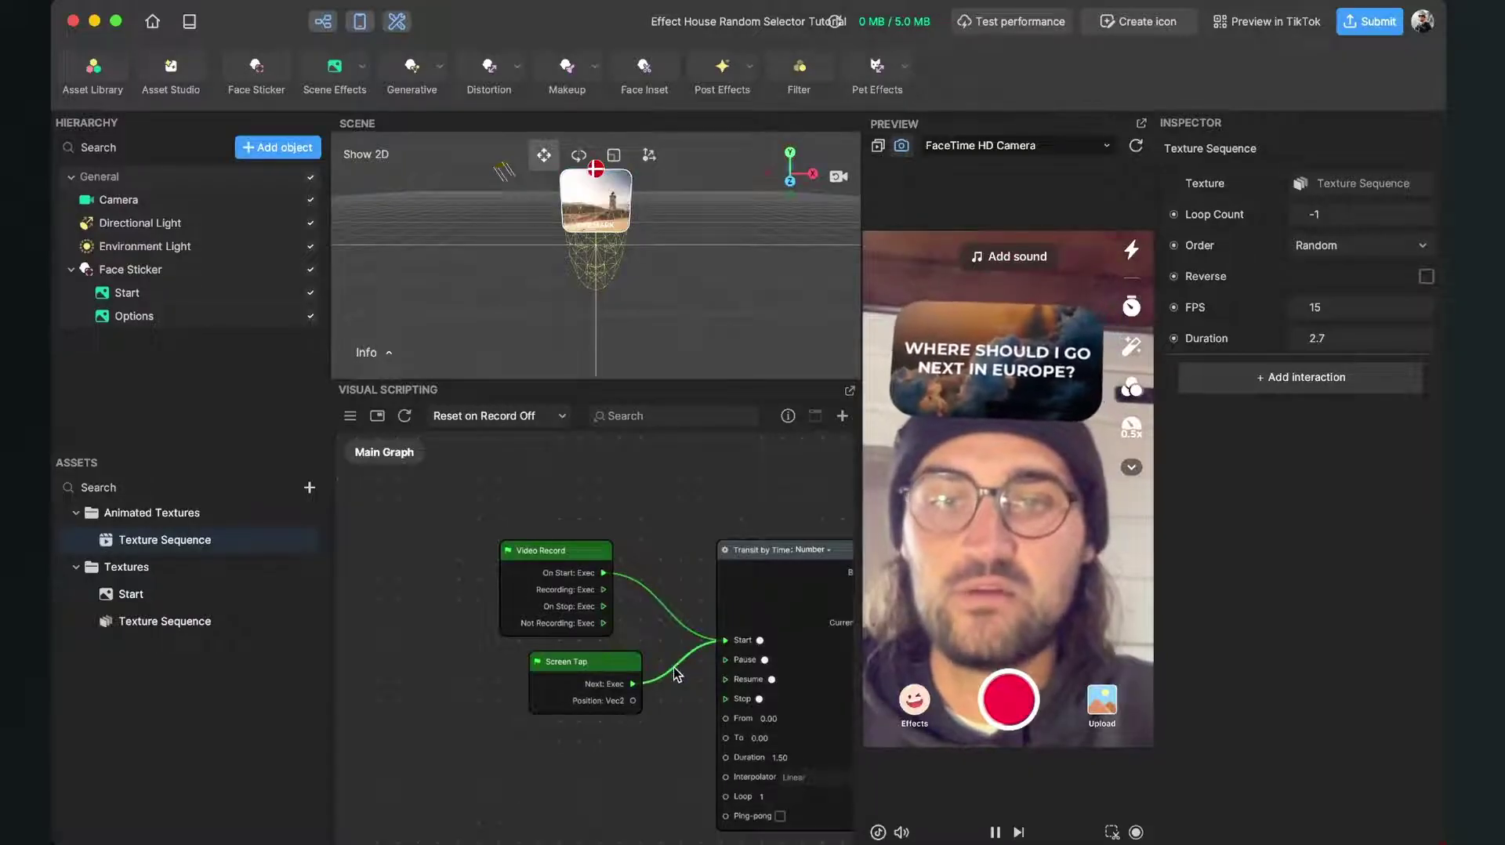
scroll(555, 743, "down", 2)
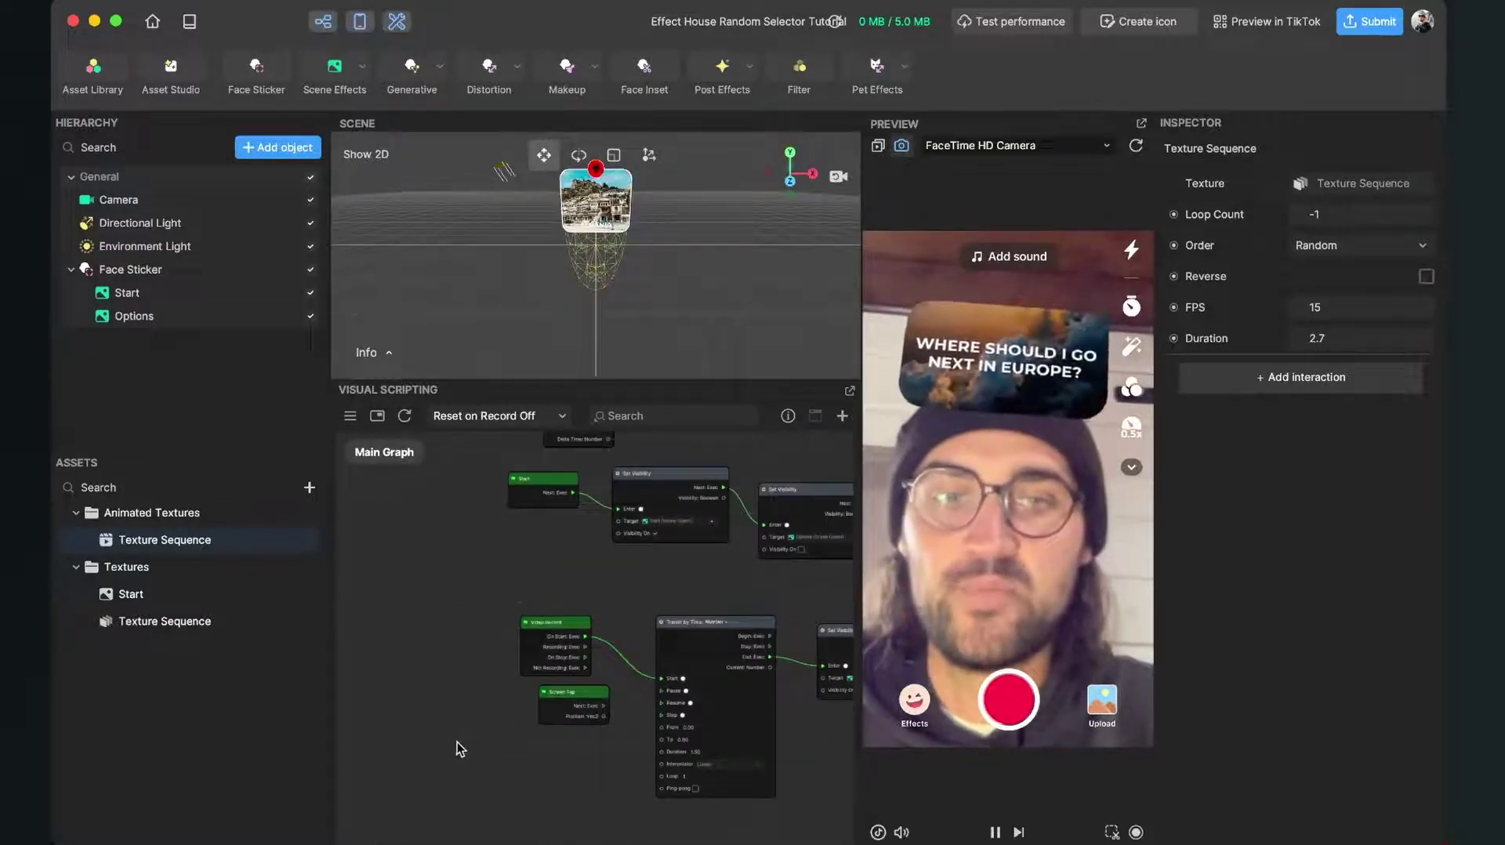